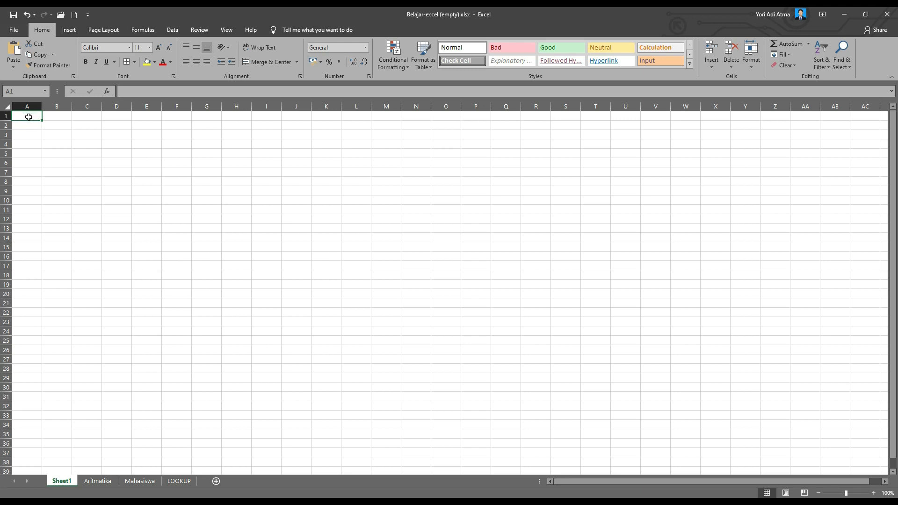
- Examine the extent of the empty Sheet1 by jumping from A1 to its last row and last column and back
left_click(27, 116)
key("ctrl+Down")
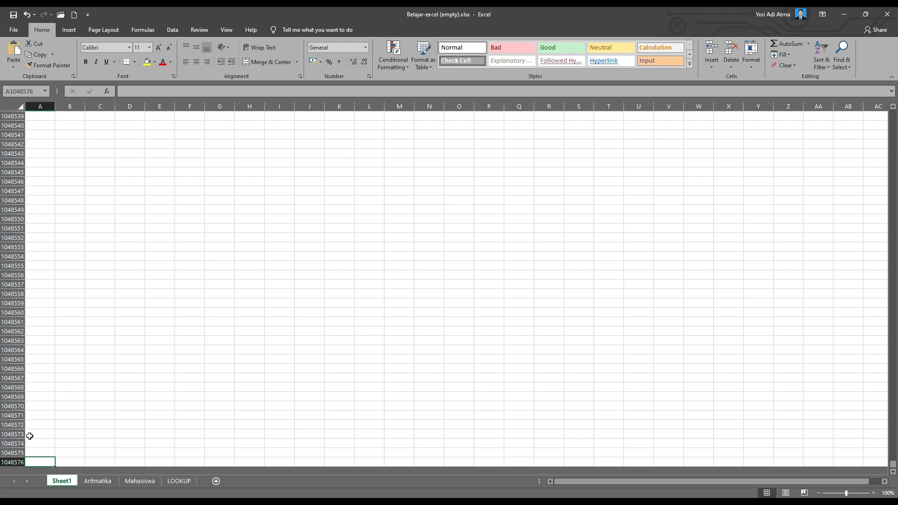
key("ctrl+Up")
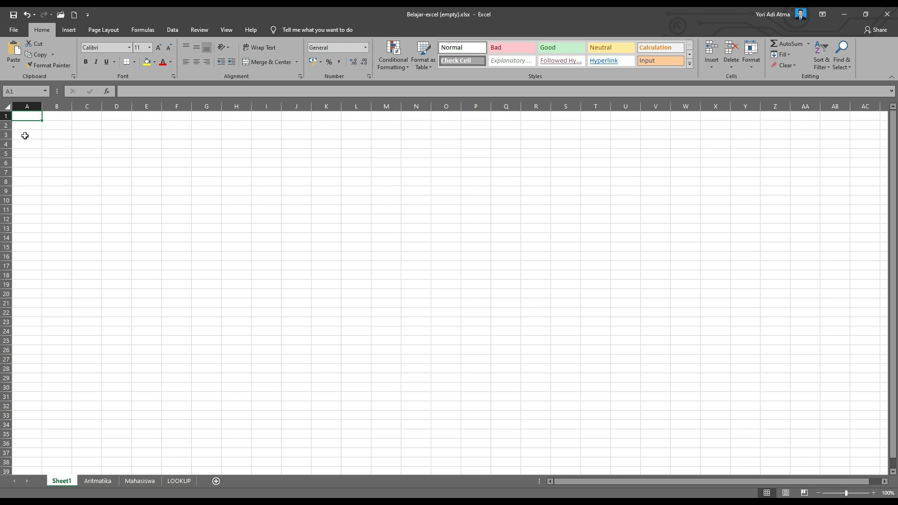
key("ctrl+Right")
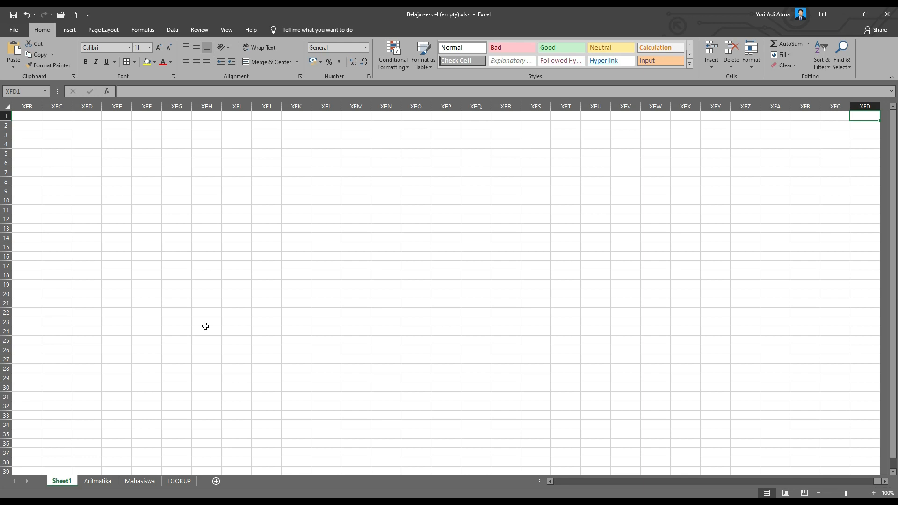
key("ctrl+Home")
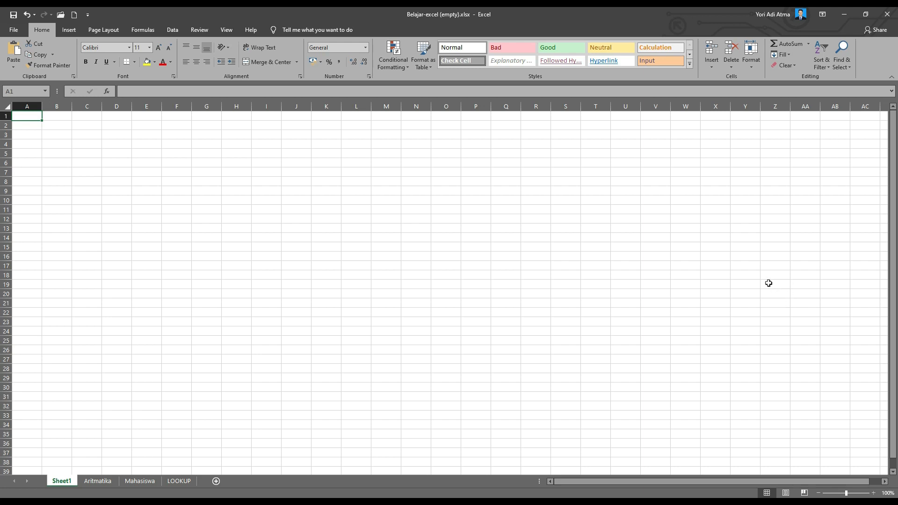
key("ctrl+Right")
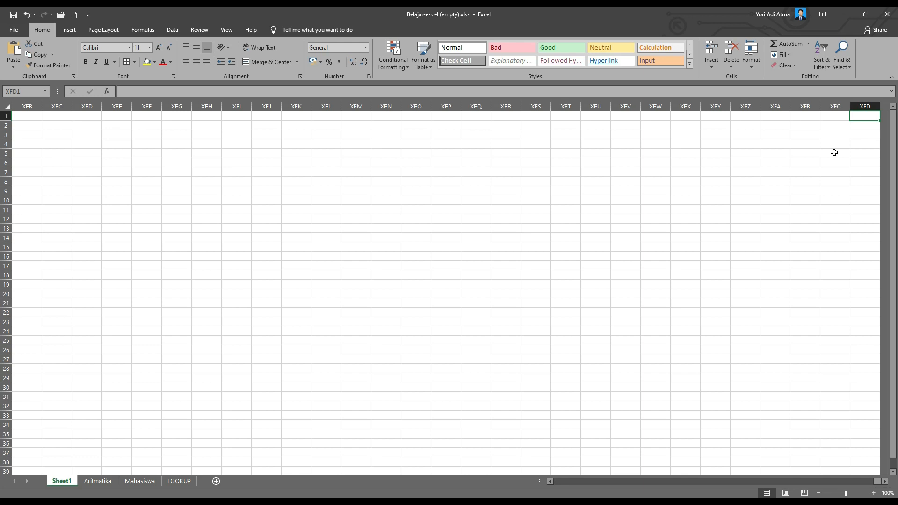
key("ctrl+Left")
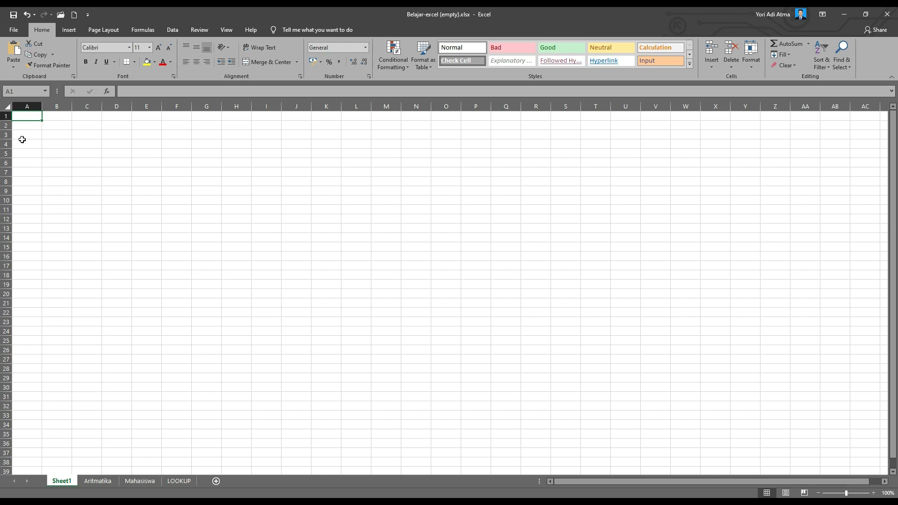
left_click(26, 117)
left_click(152, 154)
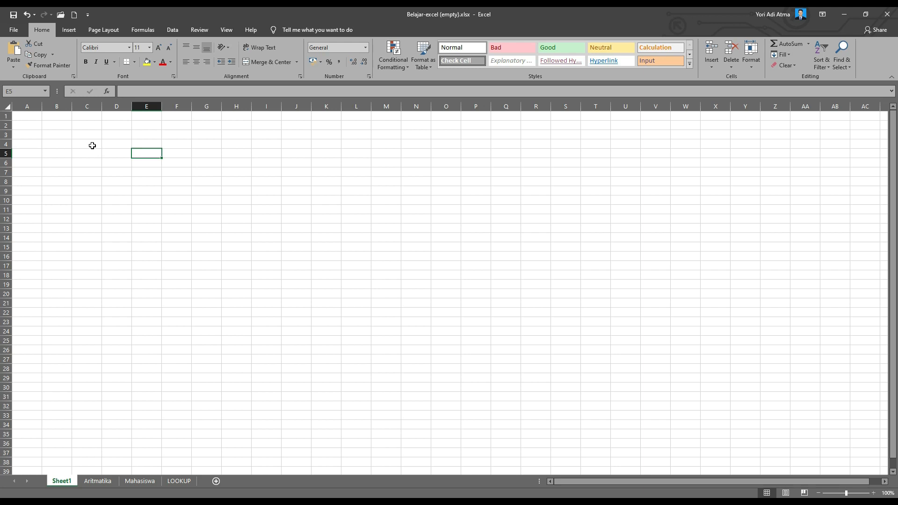
left_click(30, 116)
left_click(52, 125)
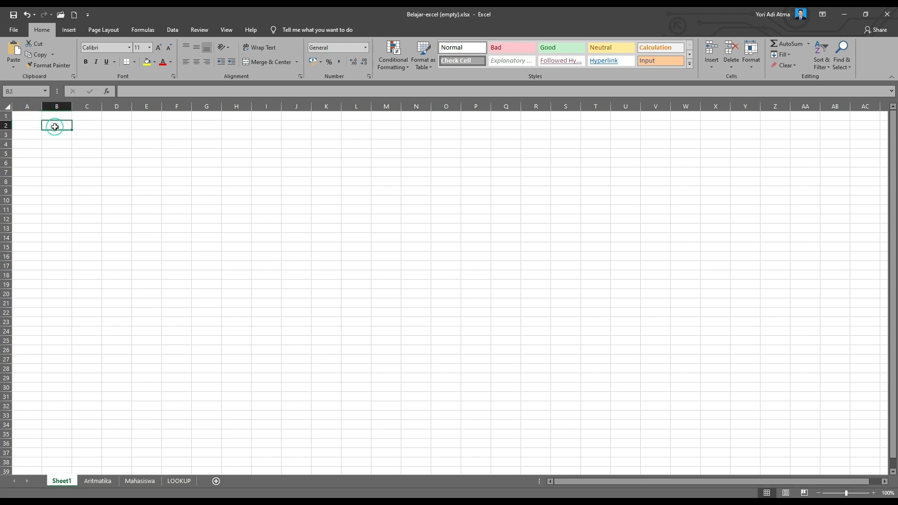
left_click(29, 116)
left_click(31, 117)
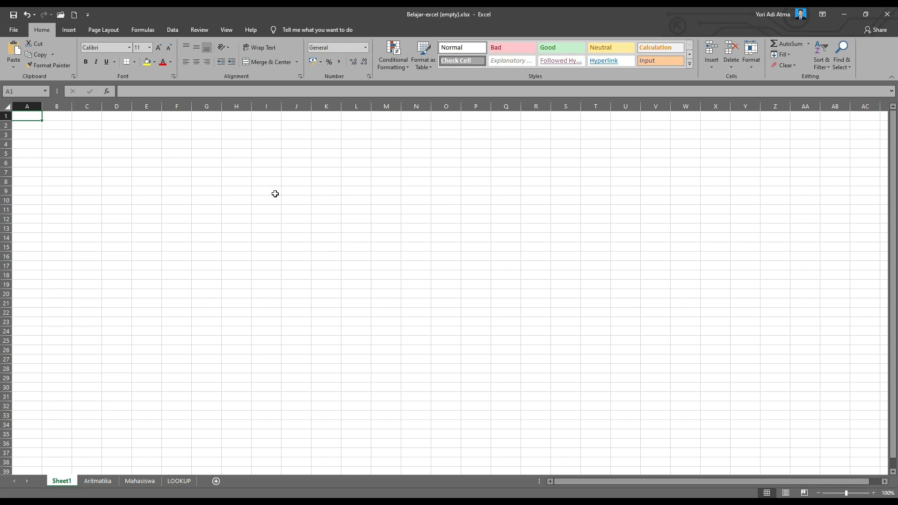
left_click(27, 136)
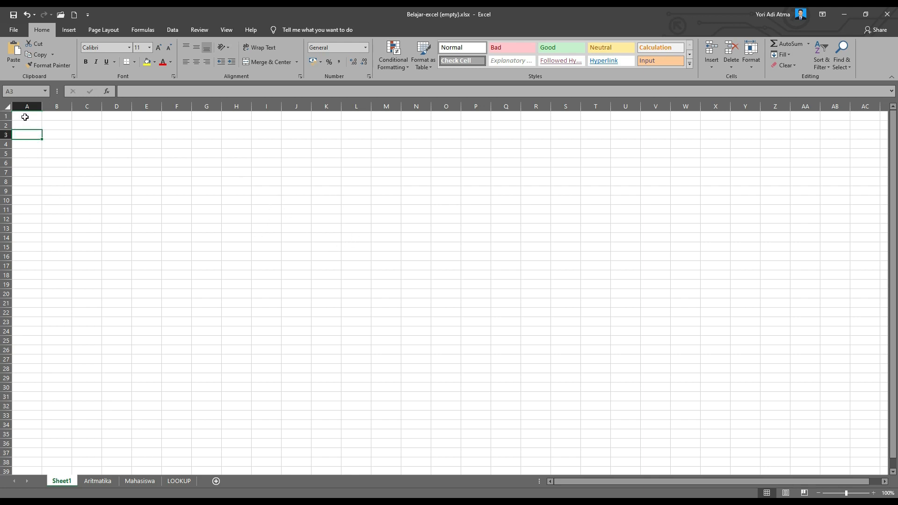
left_click(23, 115)
left_click(70, 127)
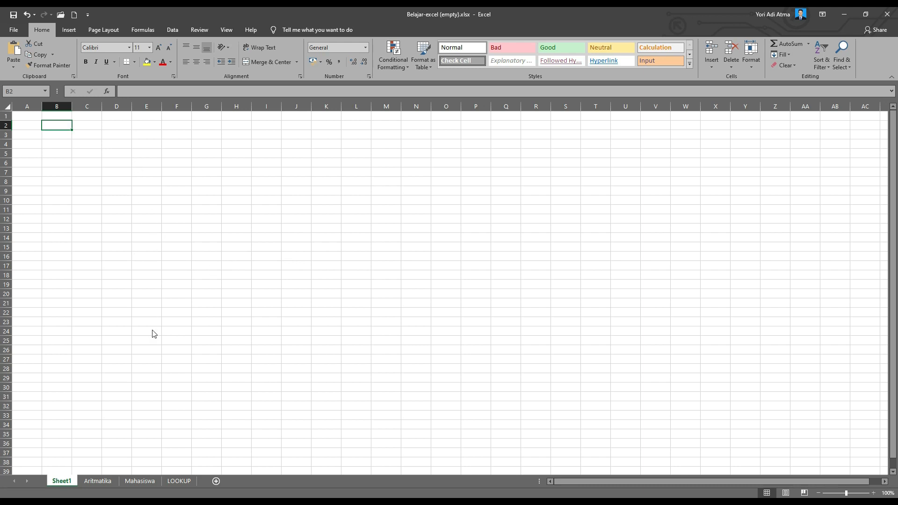
key("alt+Tab")
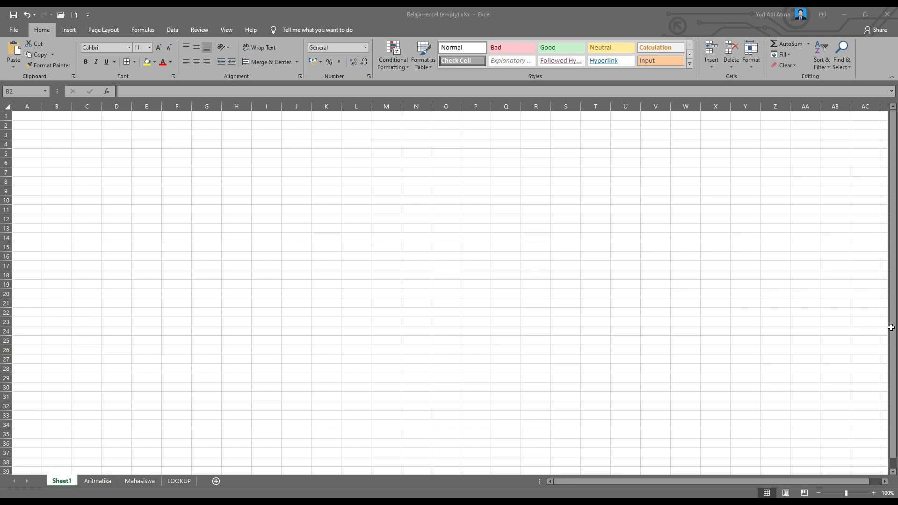
- Remove the Save command from the Quick Access Toolbar and add it back
left_click(127, 16)
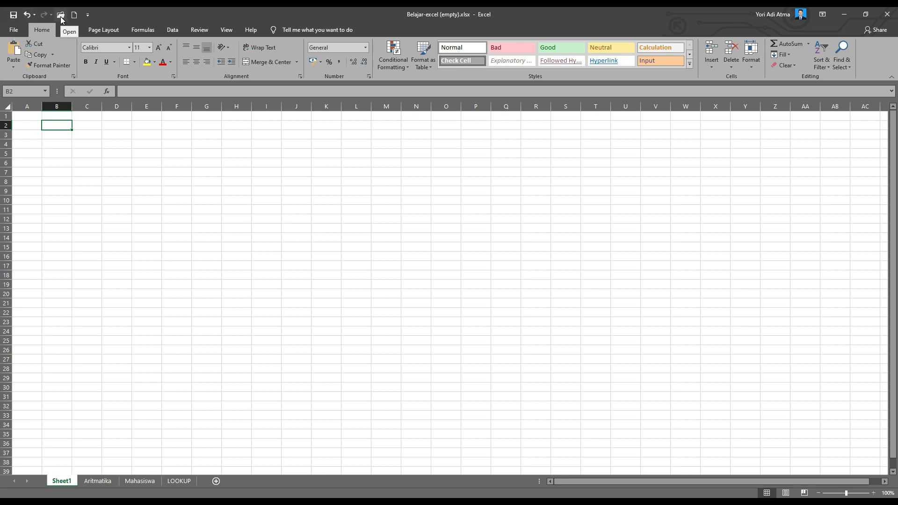
left_click(88, 15)
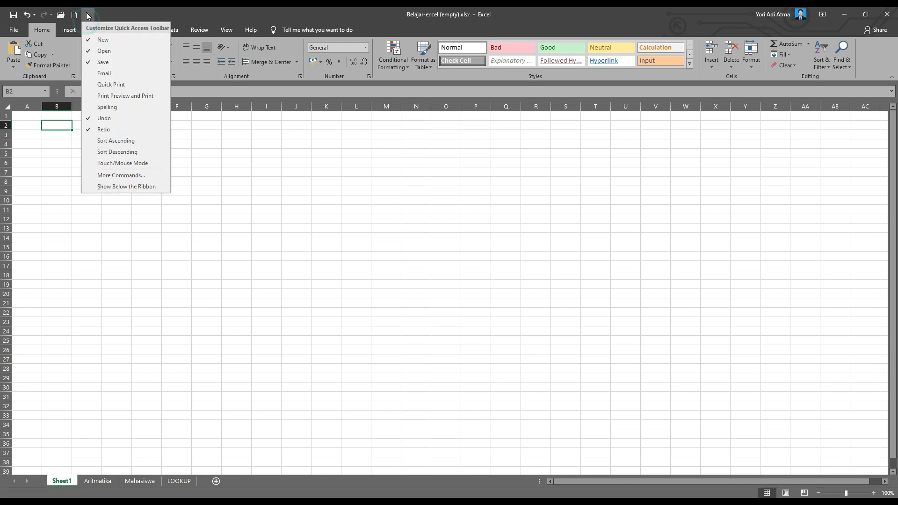
left_click(91, 61)
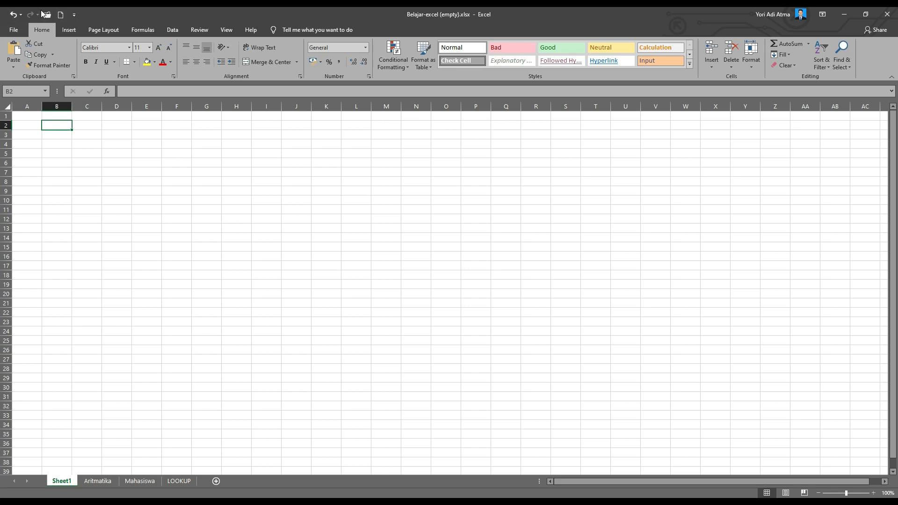
left_click(74, 14)
left_click(95, 63)
- Examine the ribbon's command sets from Insert through Help and return to the Home commands
left_click(69, 30)
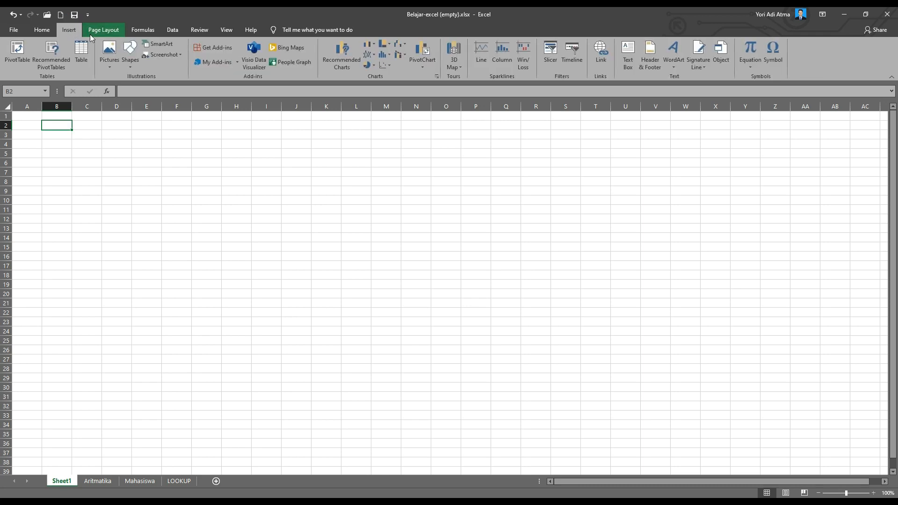
left_click(98, 31)
left_click(134, 34)
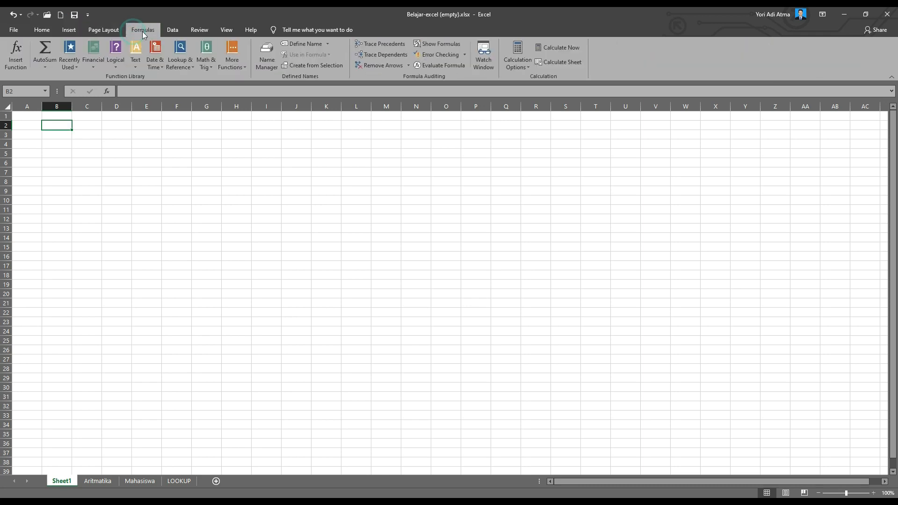
left_click(172, 30)
left_click(199, 30)
left_click(226, 30)
left_click(251, 30)
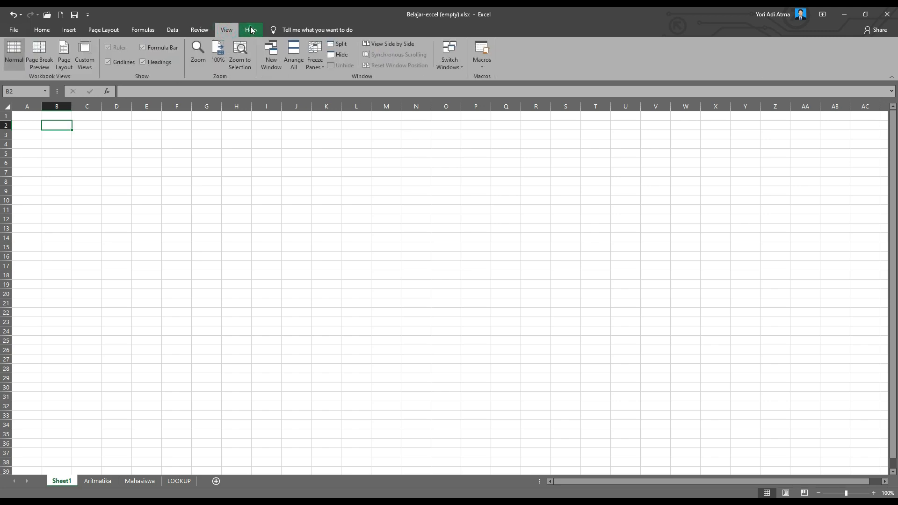
left_click(49, 30)
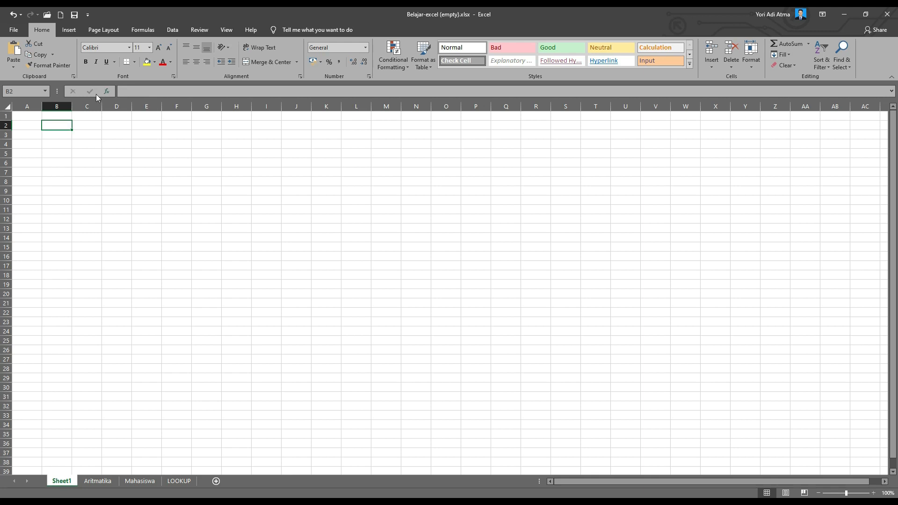
- Examine how the formula bar relates to selected cells such as B2 and E4, leaving the cells empty
left_click(129, 92)
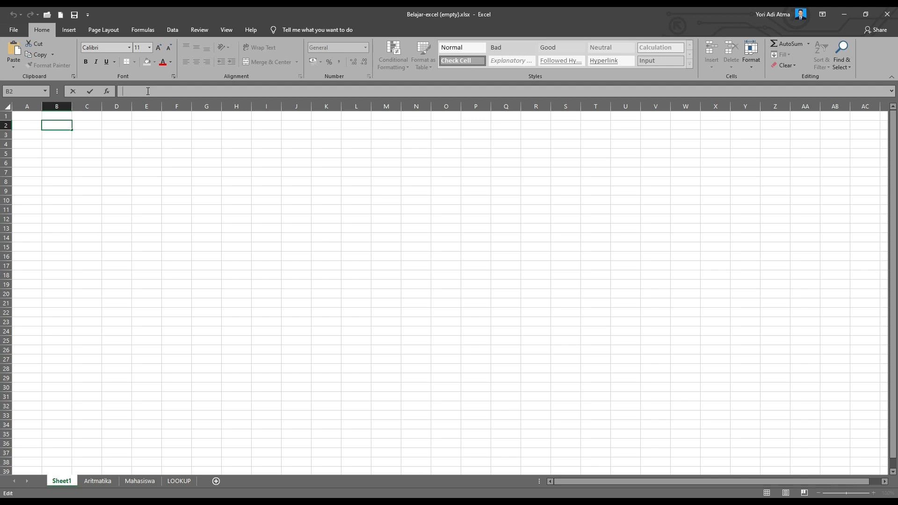
left_click(29, 115)
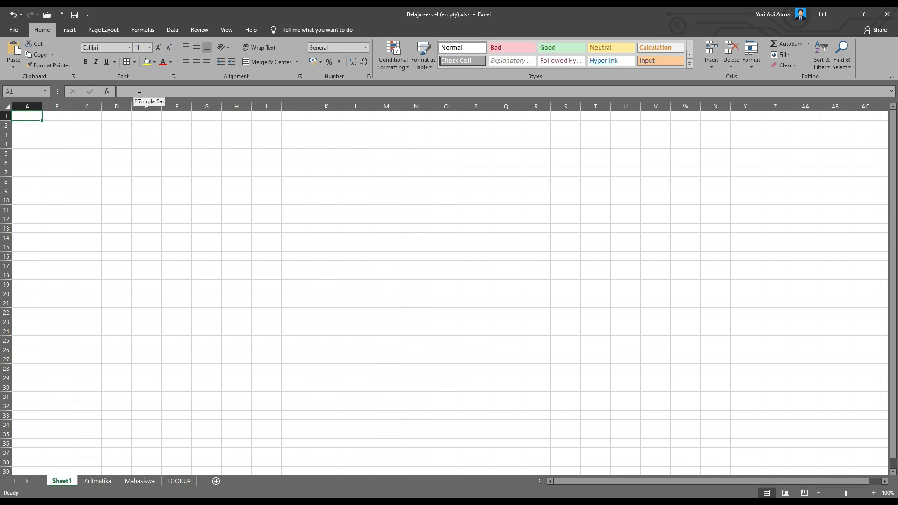
left_click(91, 142)
left_click(116, 144)
left_click(146, 145)
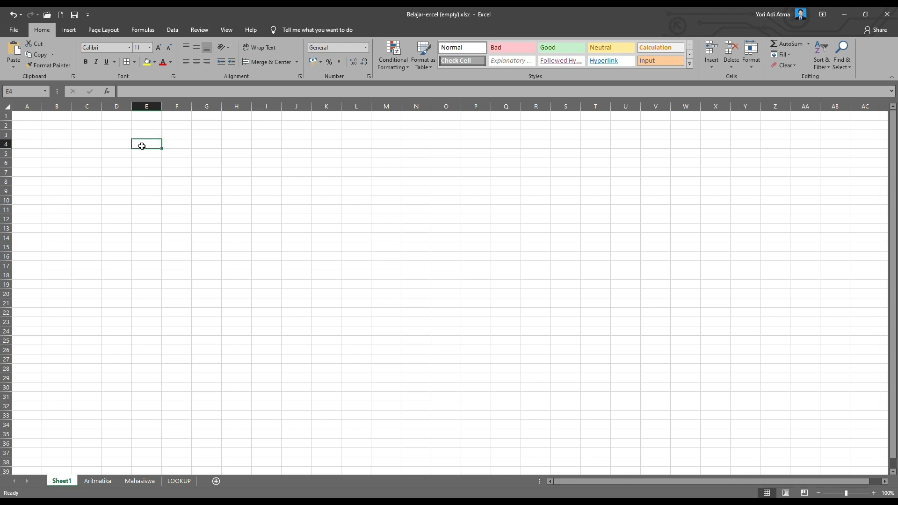
left_click(146, 90)
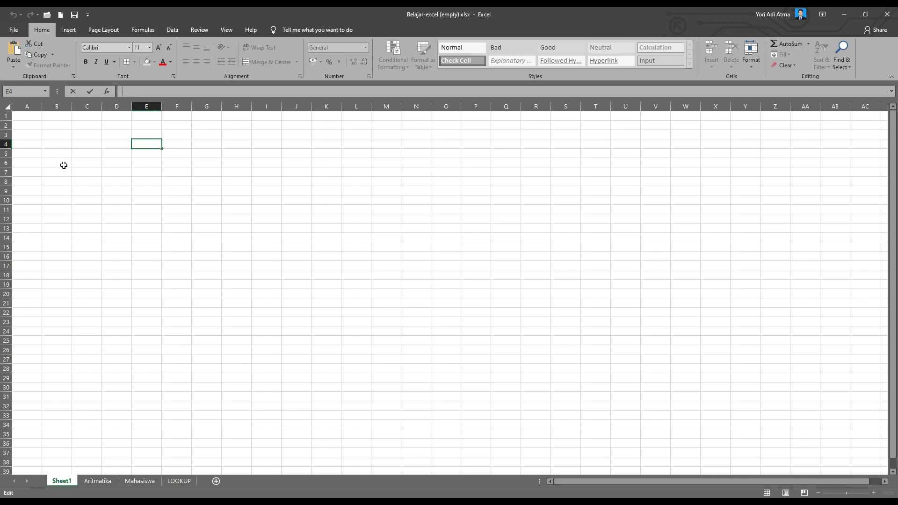
left_click(21, 117)
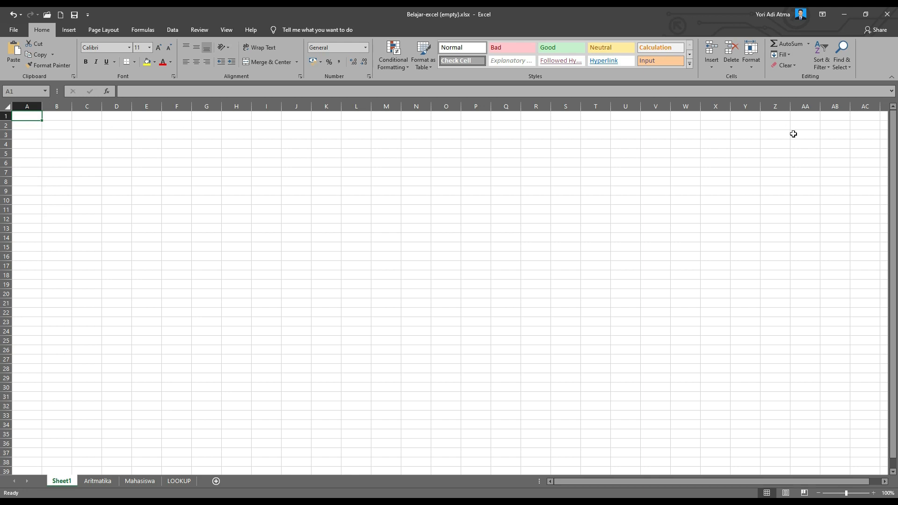
scroll(148, 224, "down", 1)
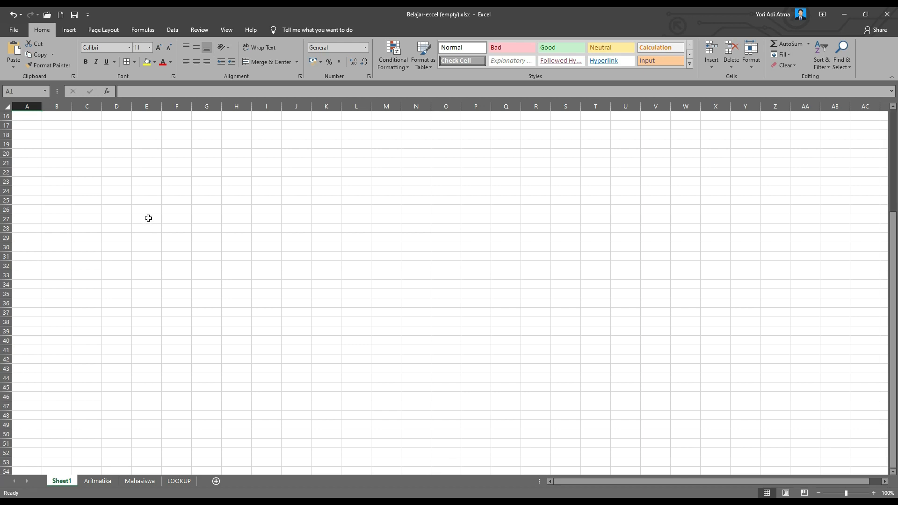
scroll(159, 187, "up", 1)
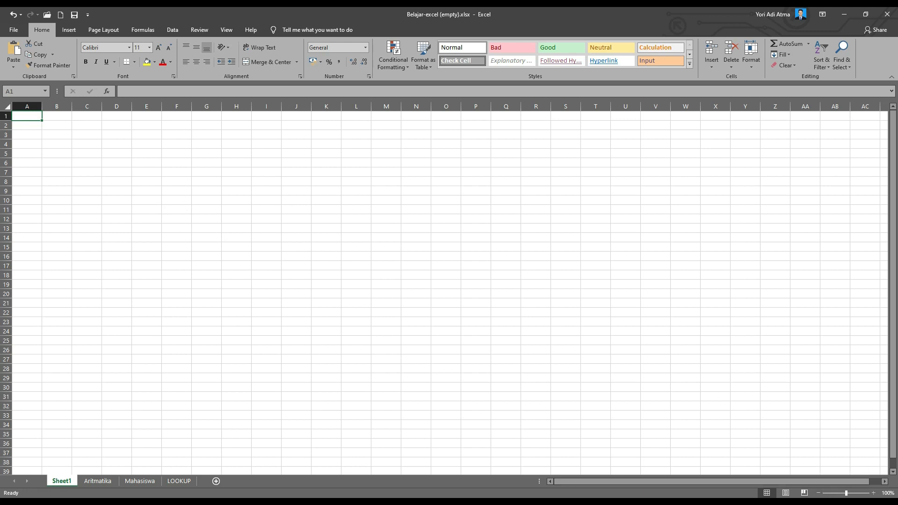
- Zoom Sheet1 in to 120%, out to 70%, and restore it to 100% with cell A1 selected
left_click(873, 493)
left_click(874, 493)
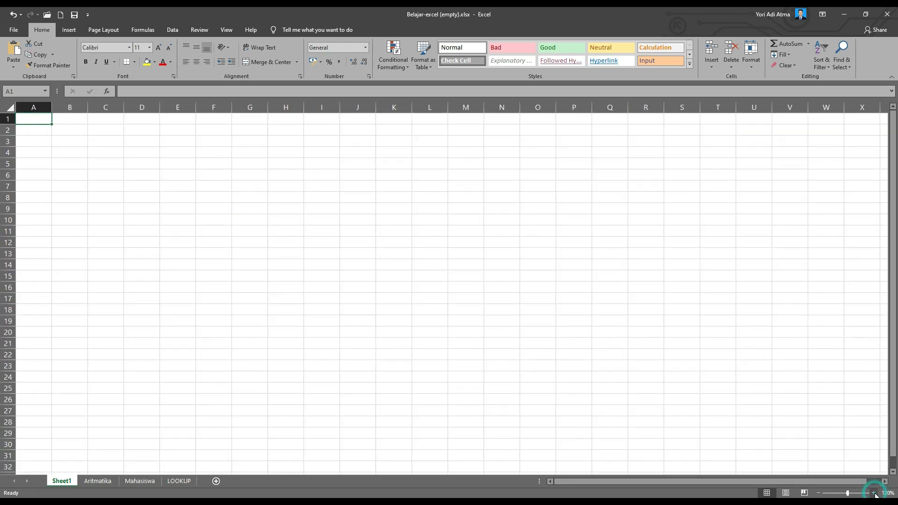
left_click(817, 493)
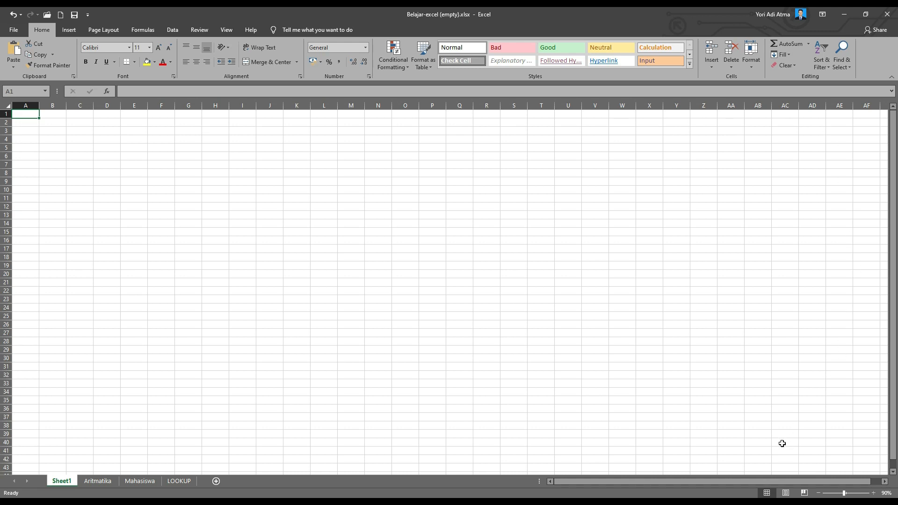
left_click(818, 492)
left_click(818, 493)
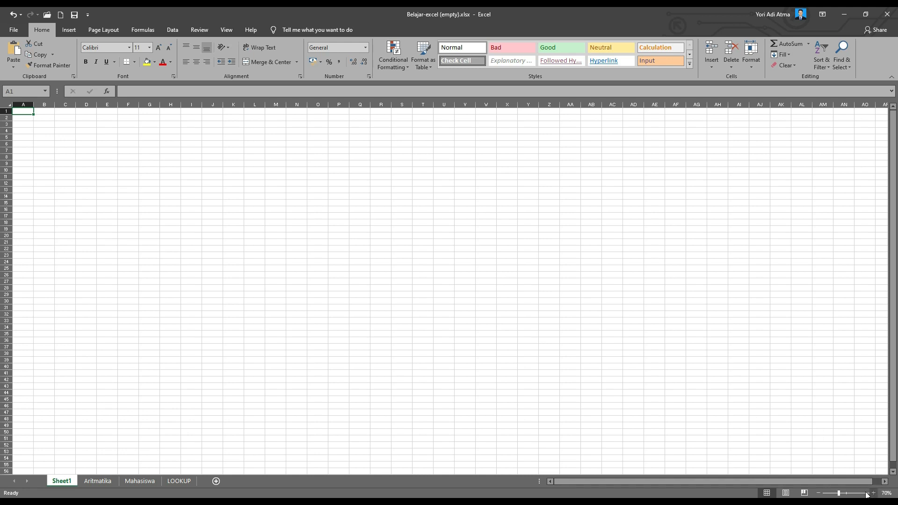
left_click(844, 493)
left_click(873, 493)
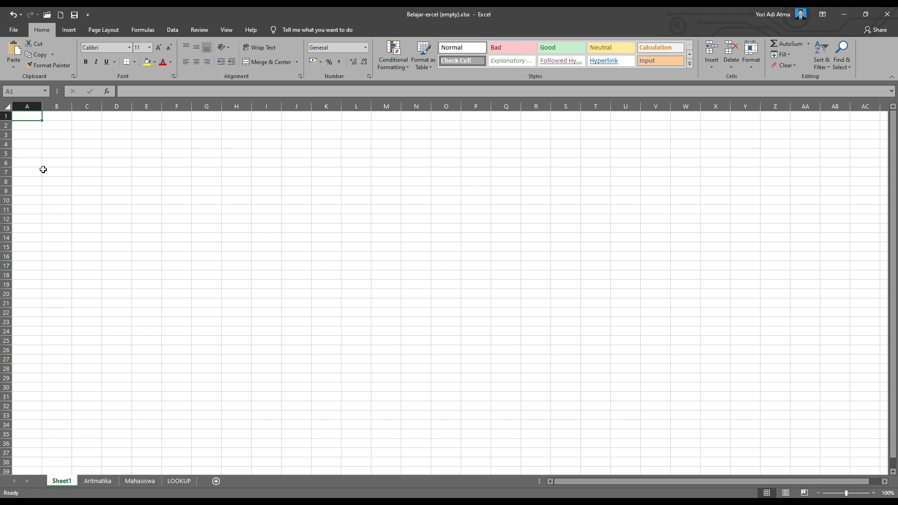
left_click(58, 117)
left_click(32, 117)
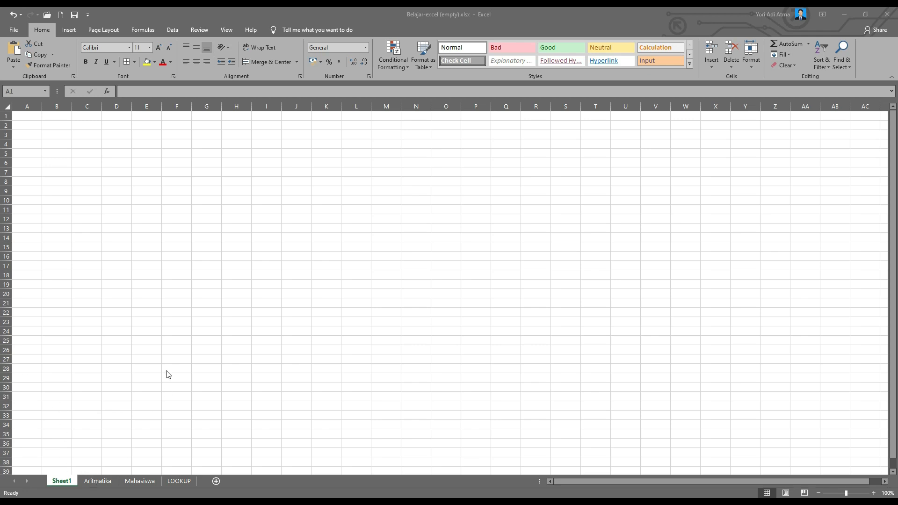
- Open the Aritmatika sheet at 150% zoom and select the HASIL cell D2 in the PENJUMLAHAN row
left_click(100, 483)
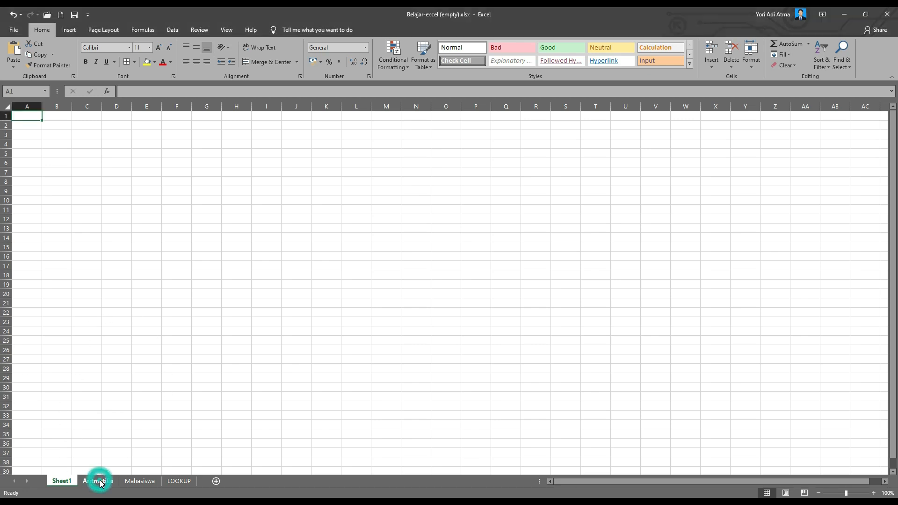
left_click(100, 483)
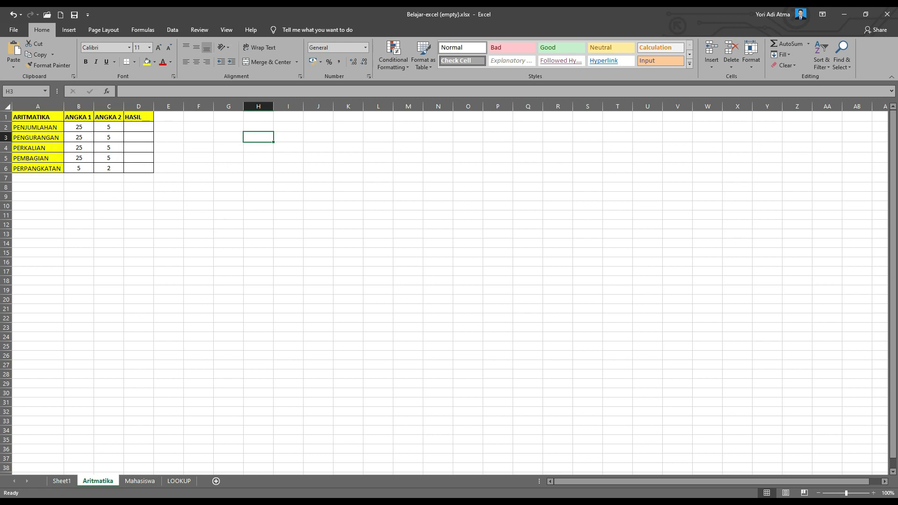
left_click(873, 493)
left_click(872, 493)
left_click(873, 493)
left_click(872, 492)
left_click(873, 492)
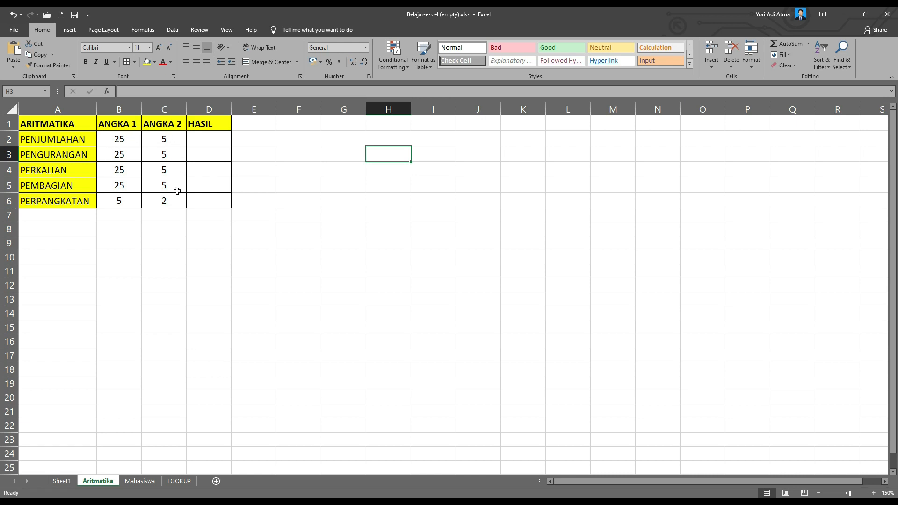
left_click(203, 140)
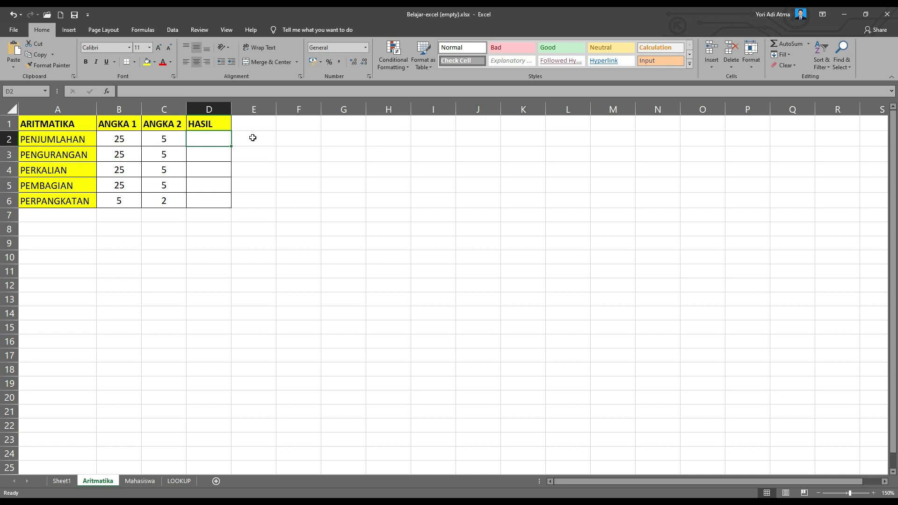
- Add ANGKA 1 and ANGKA 2 of the PENJUMLAHAN row in HASIL cell D2 with the formula =B2+C2
left_click(254, 124)
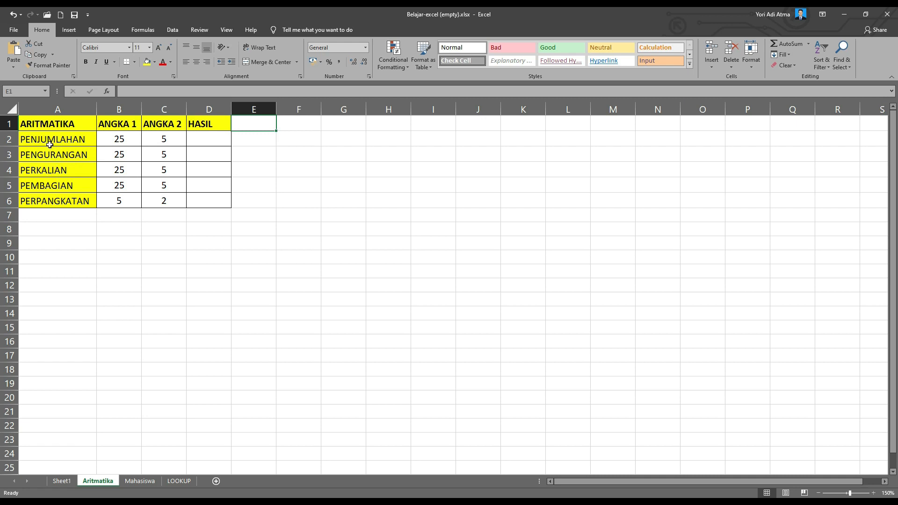
left_click(209, 139)
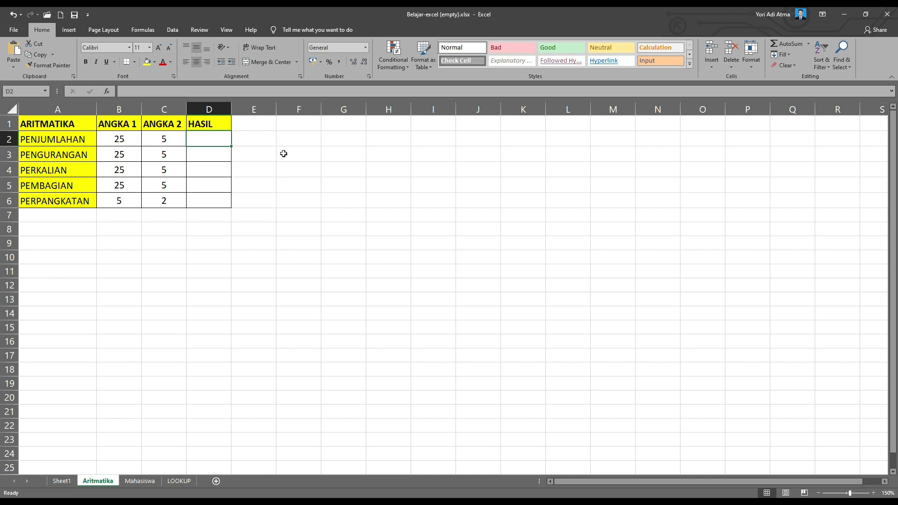
type("=")
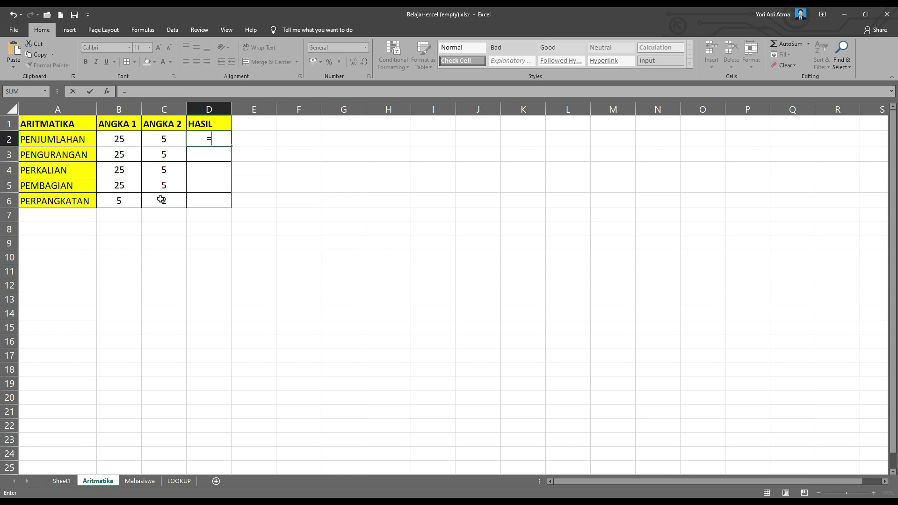
left_click(122, 139)
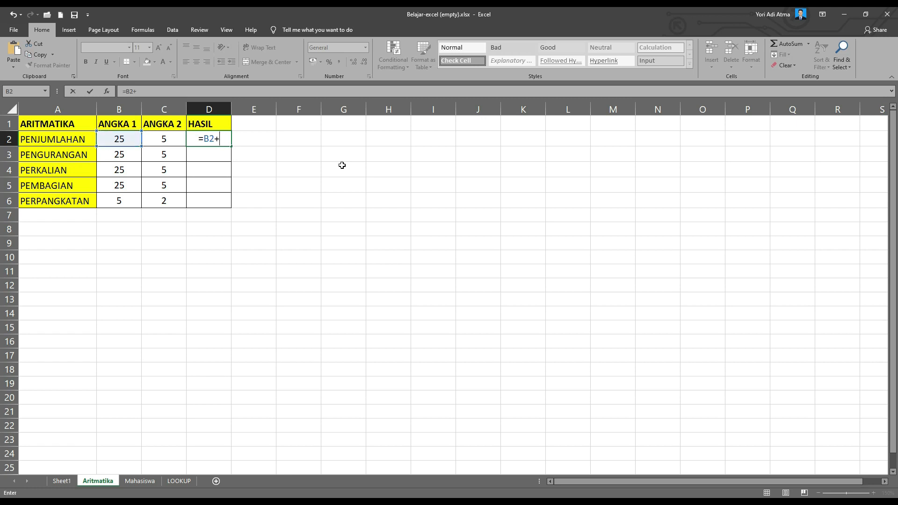
left_click(166, 136)
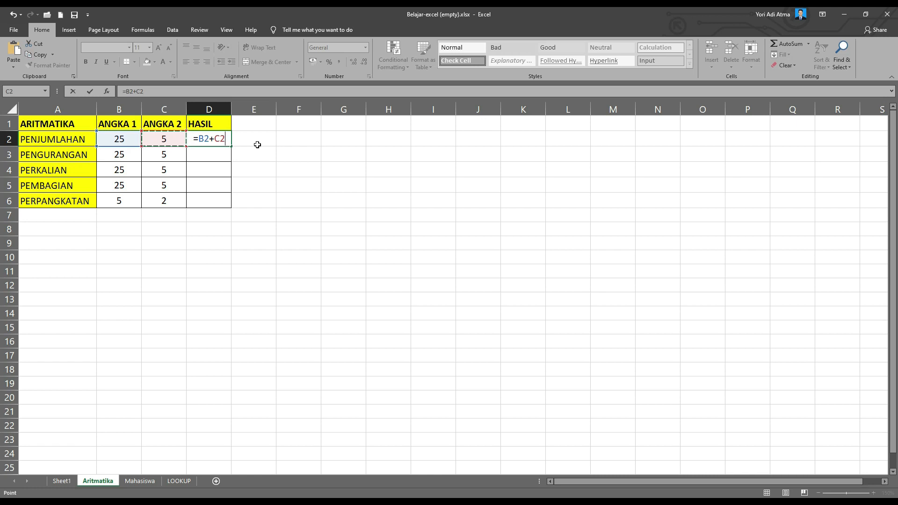
key("Return")
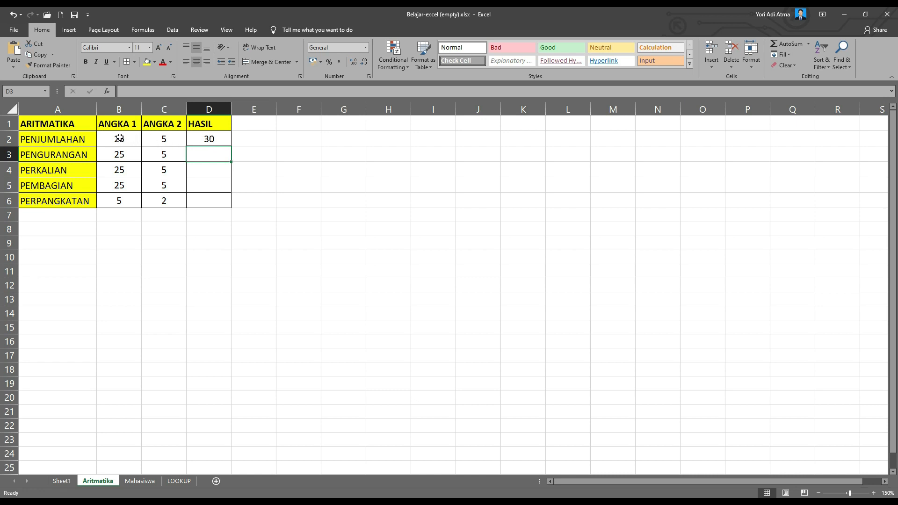
- Change the ANGKA 2 value of the PENJUMLAHAN row in cell C2 to 10
left_click(166, 139)
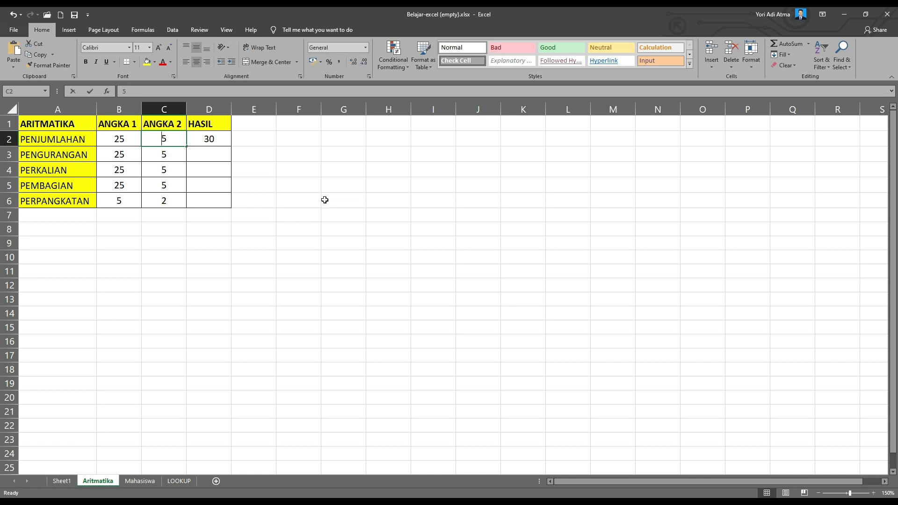
type("10")
key("Return")
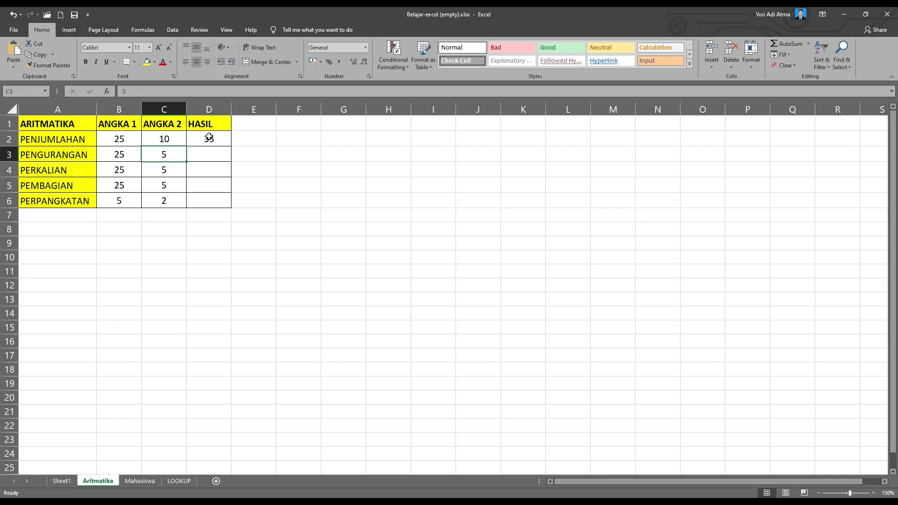
- Subtract ANGKA 2 from ANGKA 1 in HASIL cell D3 of the PENGURANGAN row with the formula =B3-C3
left_click(208, 154)
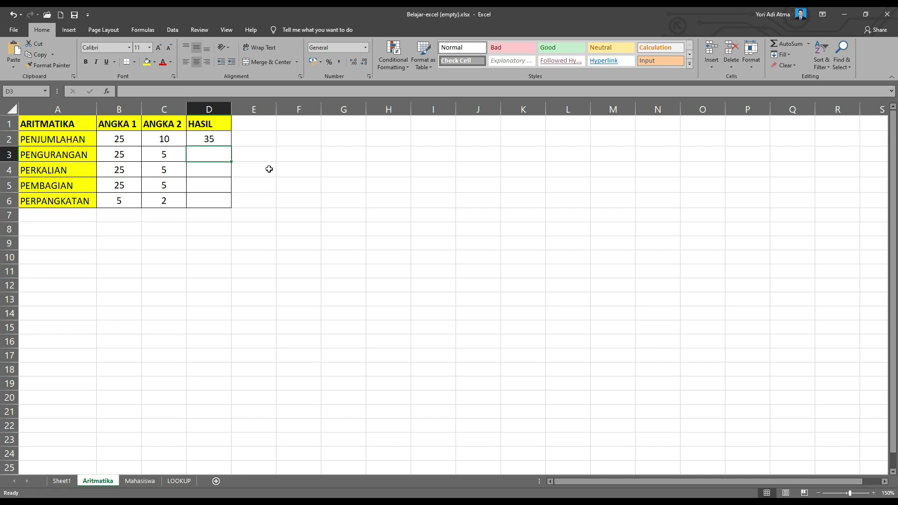
type("=")
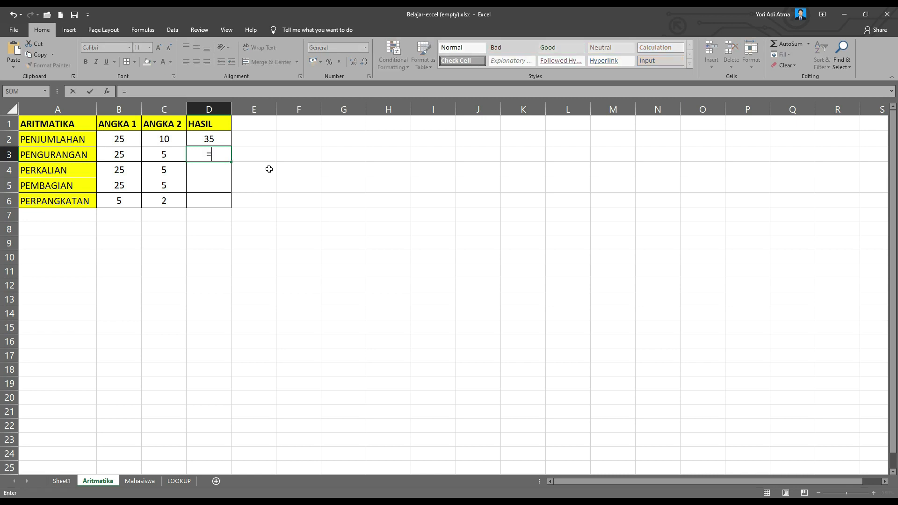
left_click(121, 155)
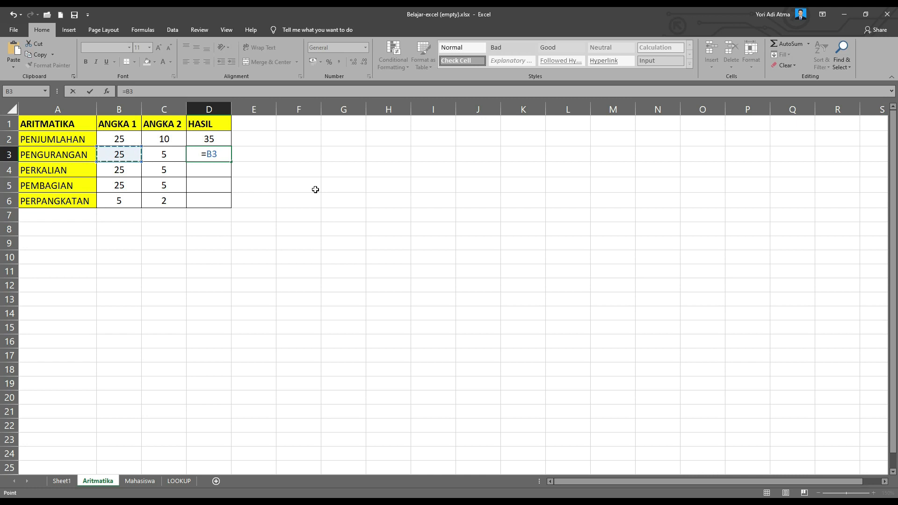
type("-")
left_click(167, 155)
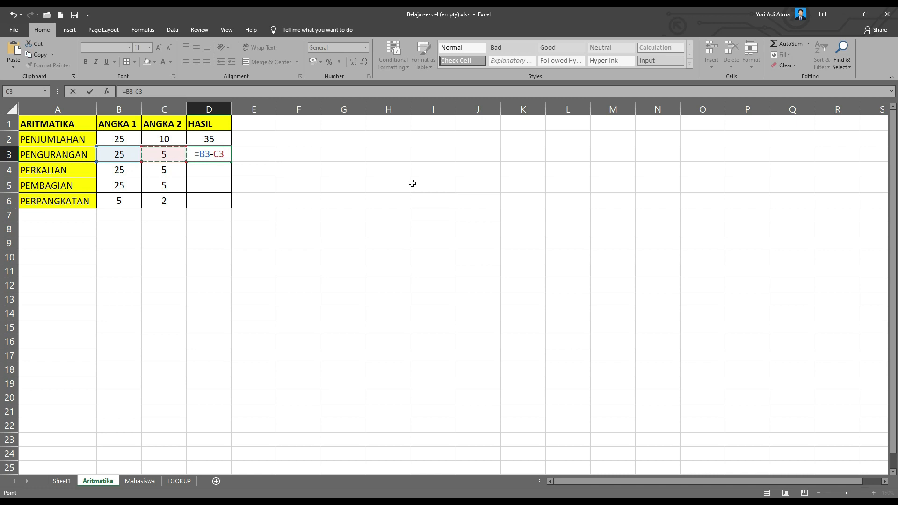
key("Return")
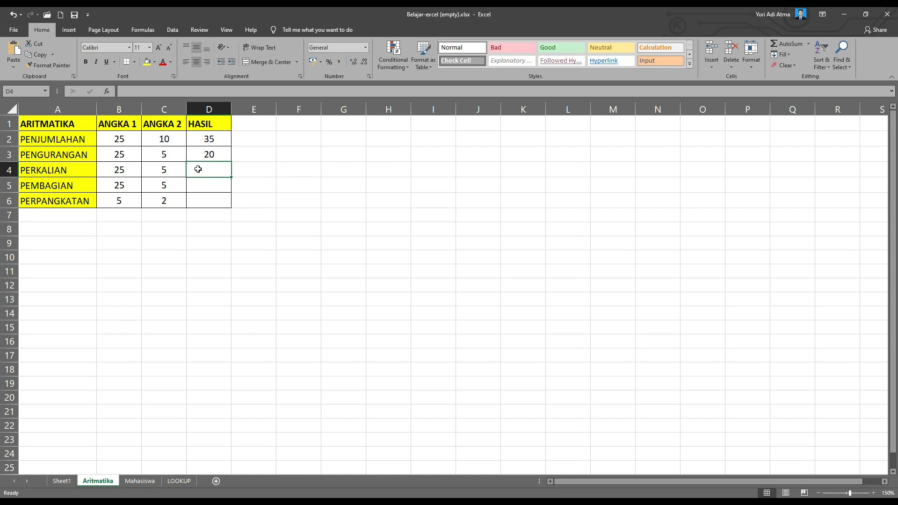
- Change the ANGKA 1 value of the PENGURANGAN row in cell B3 to 50
left_click(134, 155)
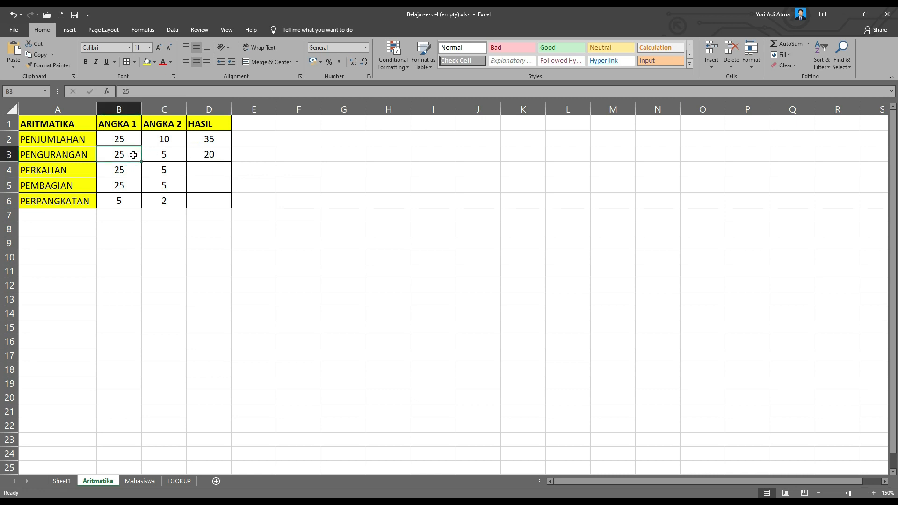
type("50")
key("Return")
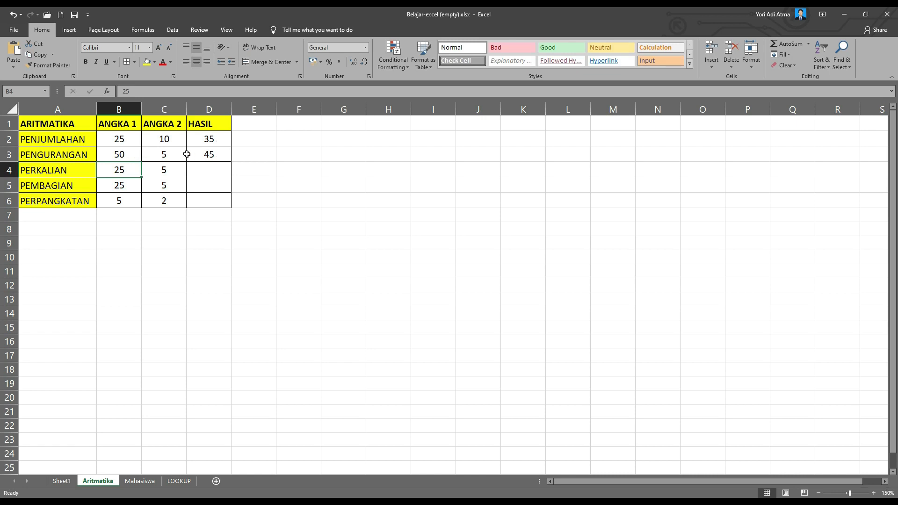
- Multiply ANGKA 1 by ANGKA 2 in HASIL cell D4 of the PERKALIAN row with the formula =B4*C4
left_click(208, 169)
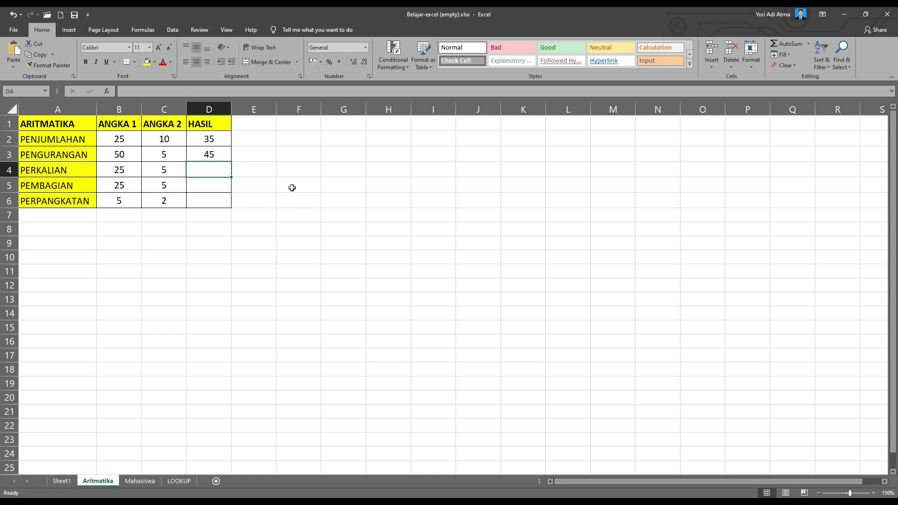
type("=")
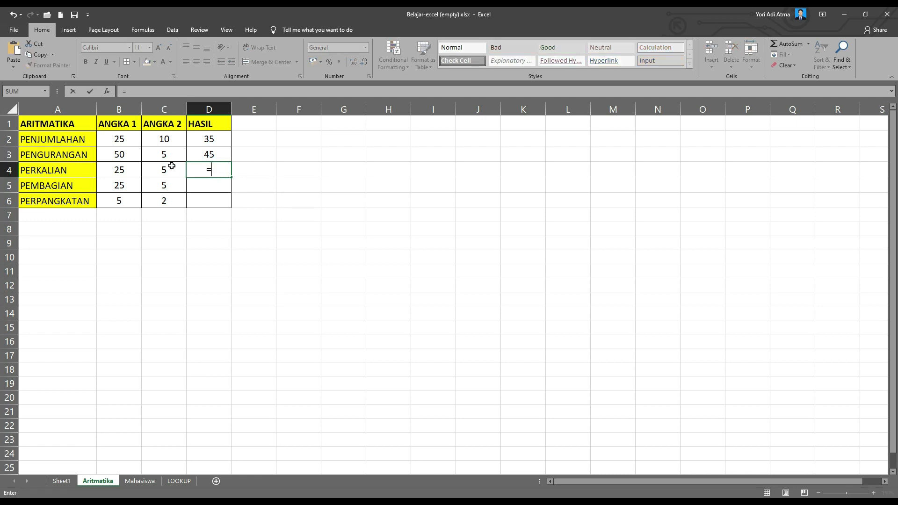
left_click(121, 170)
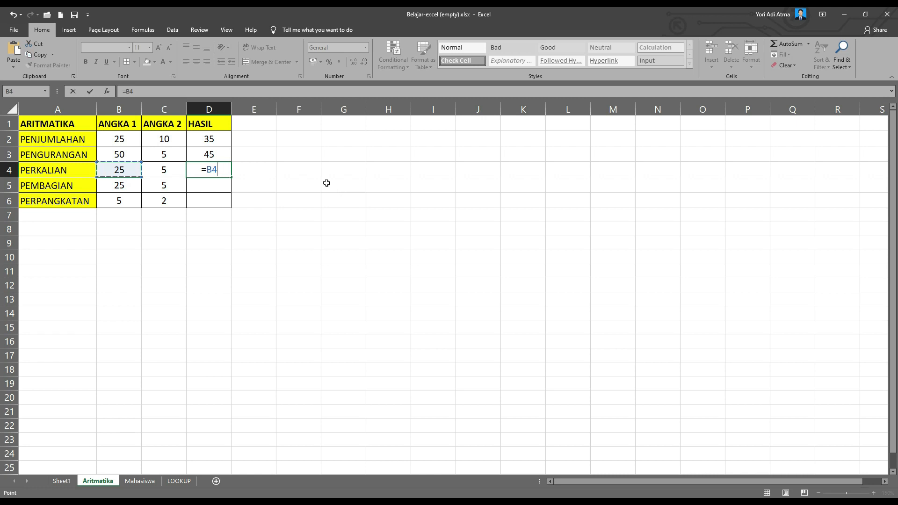
type("x")
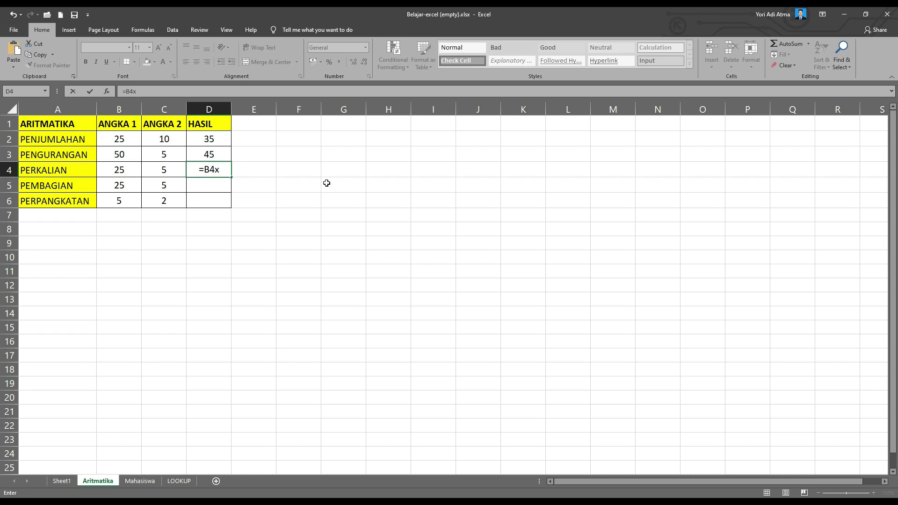
key("BackSpace")
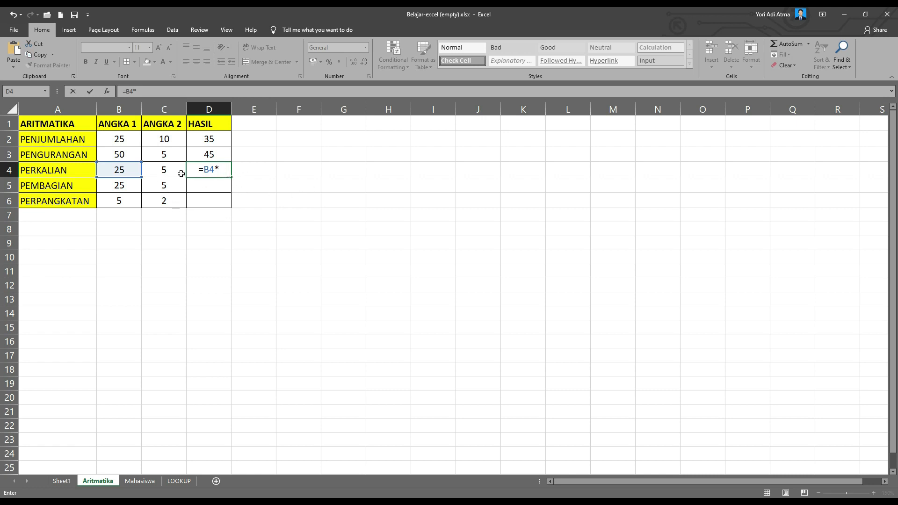
left_click(163, 169)
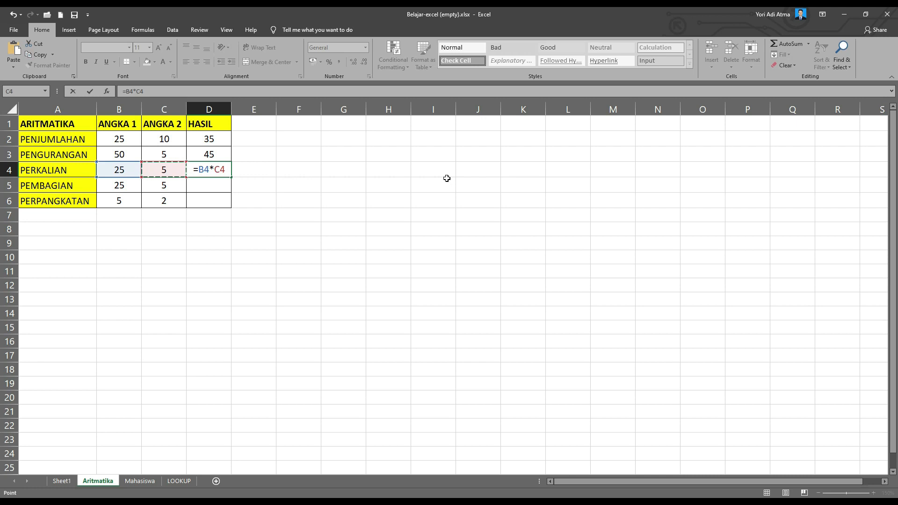
key("Return")
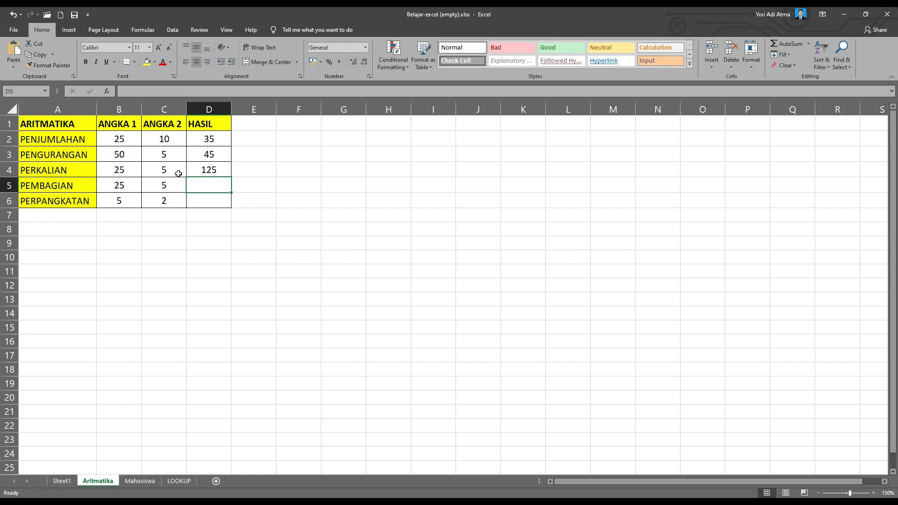
- Try the letter x as the multiplication operator in cell D4 by changing its formula to =B4xC4
left_click(215, 173)
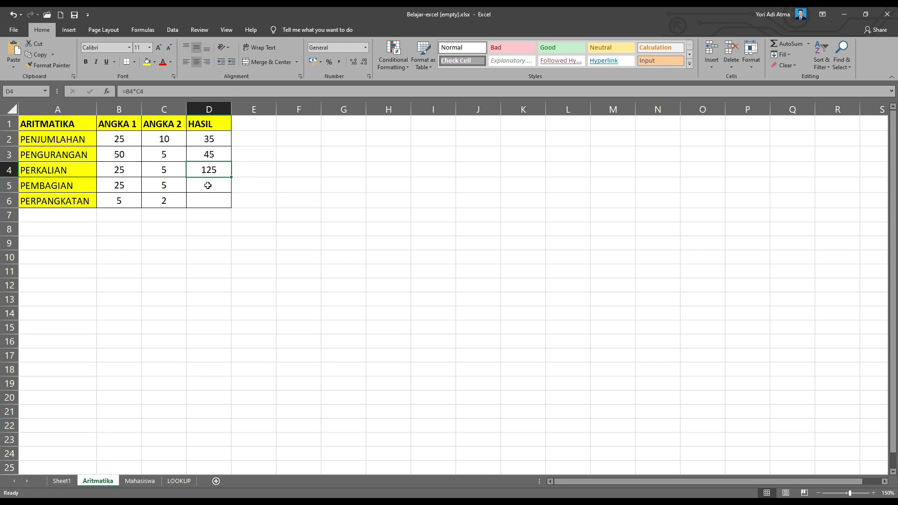
double_click(212, 169)
left_click(214, 168)
key("BackSpace")
type("xC4")
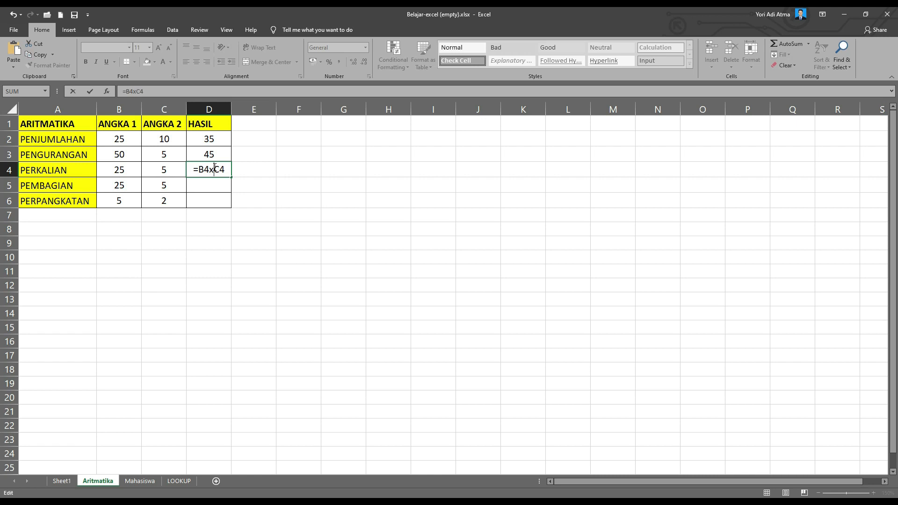
key("Return")
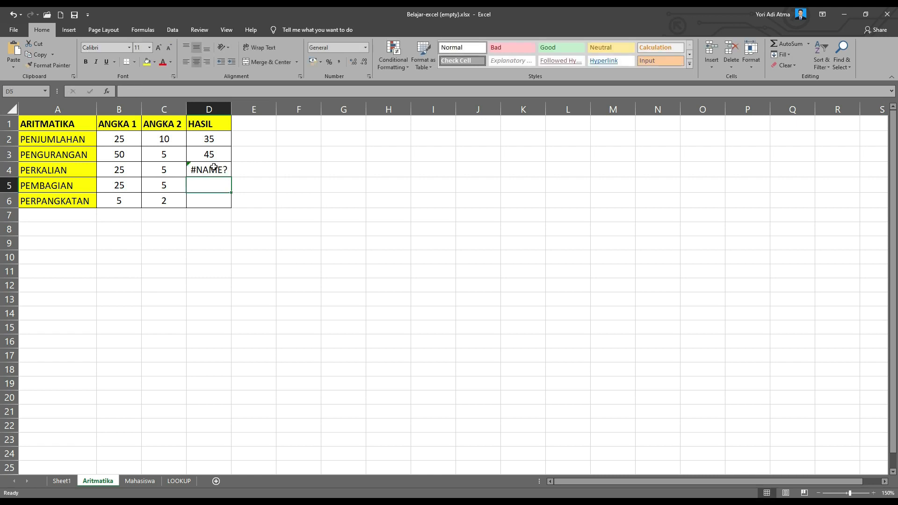
- Replace the x in the PERKALIAN formula in D4 with an asterisk so it reads =B4*C4
left_click(214, 169)
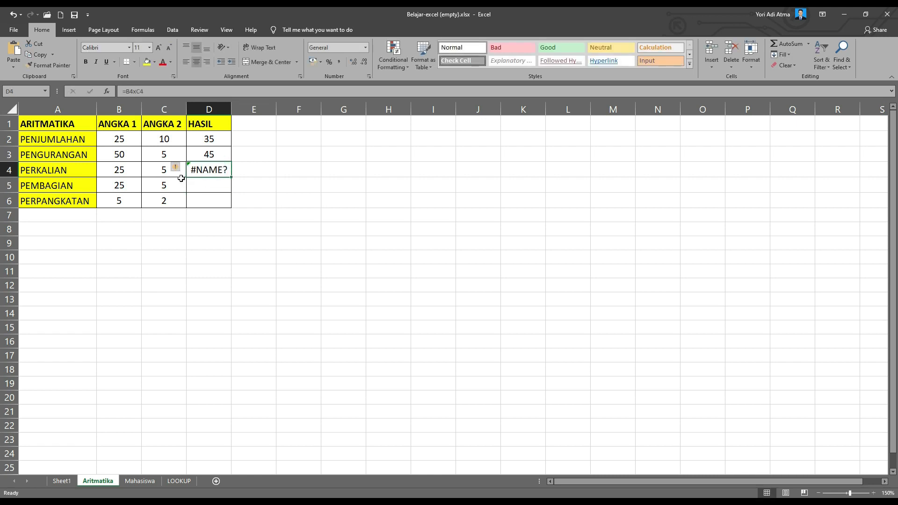
left_click(133, 92)
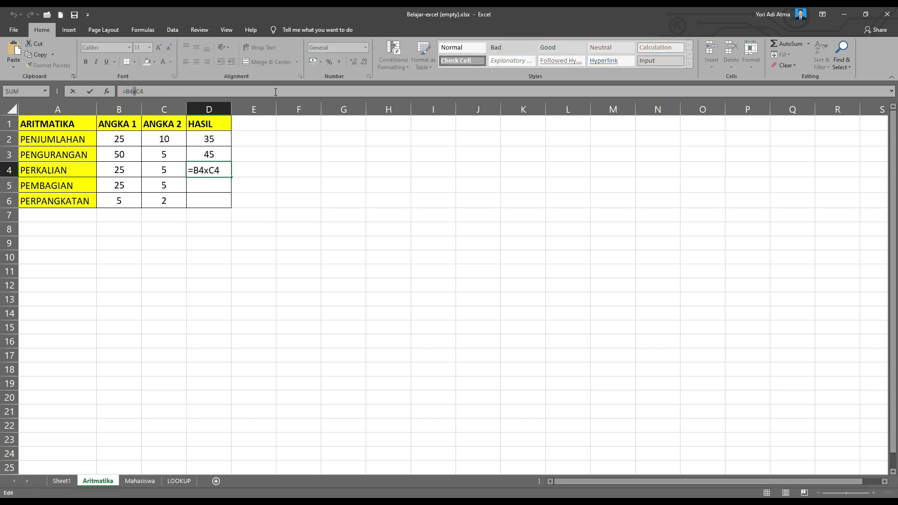
type("*")
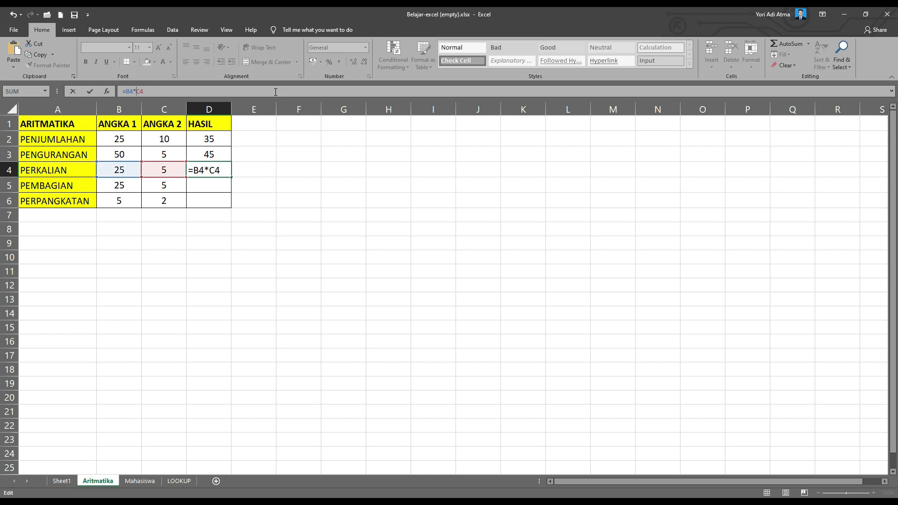
key("Return")
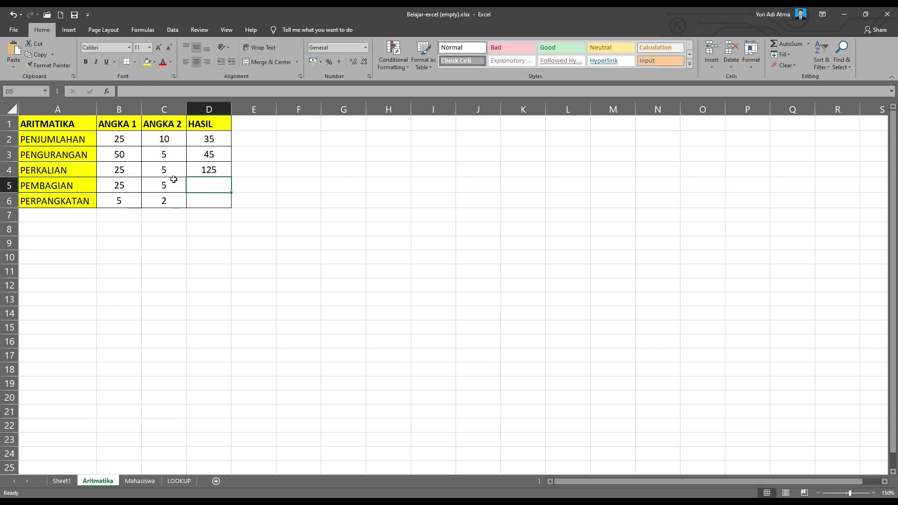
- Divide ANGKA 1 by ANGKA 2 in HASIL cell D5 of the PEMBAGIAN row with the formula =B5/C5
type("=")
left_click(119, 185)
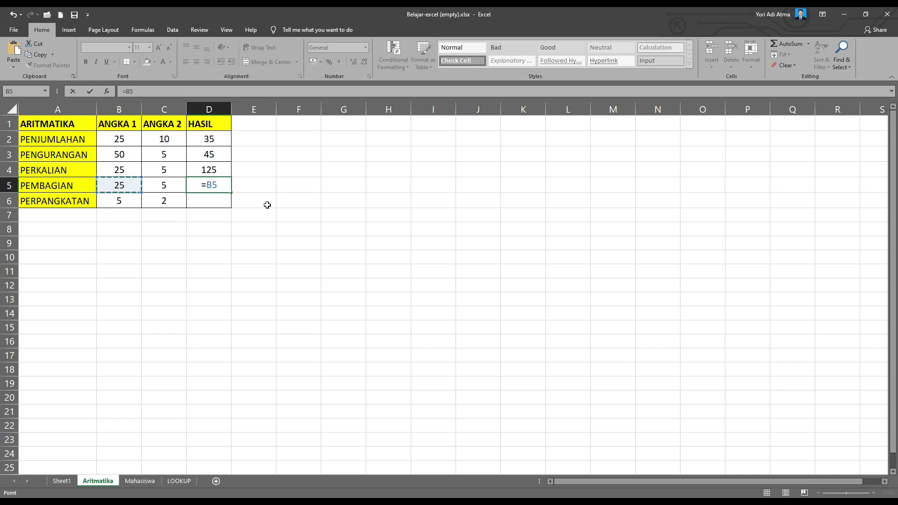
type("/")
left_click(165, 186)
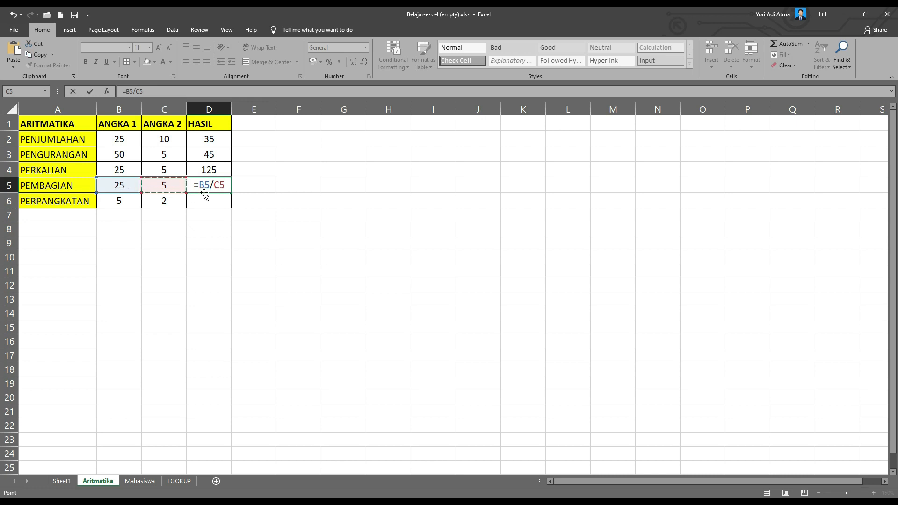
key("Return")
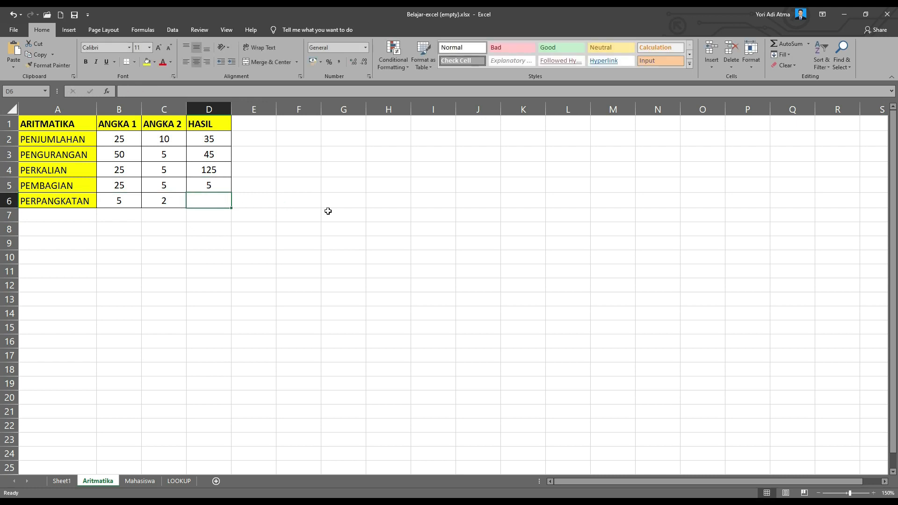
- Review the formulas behind the HASIL cells D2 through D5, comparing the operator used in each row
left_click(215, 184)
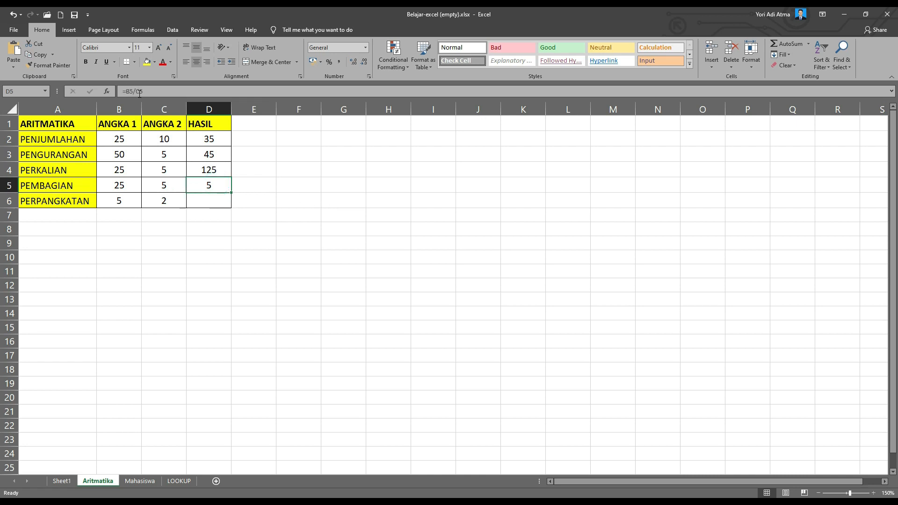
left_click(209, 170)
left_click(210, 154)
left_click(212, 137)
left_click(210, 155)
left_click(210, 170)
left_click(214, 185)
- Raise ANGKA 1 to the power of ANGKA 2 in HASIL cell D6 of the PERPANGKATAN row with the formula =B6^C6
left_click(207, 201)
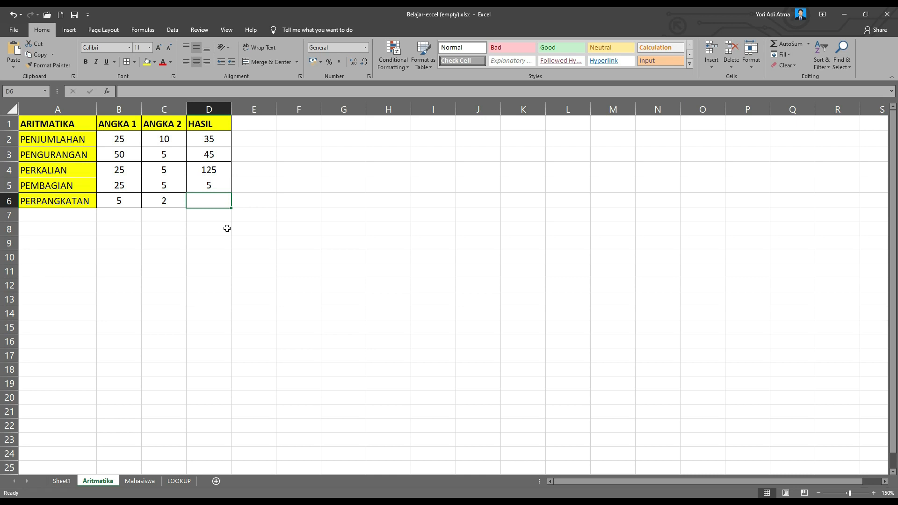
type("=")
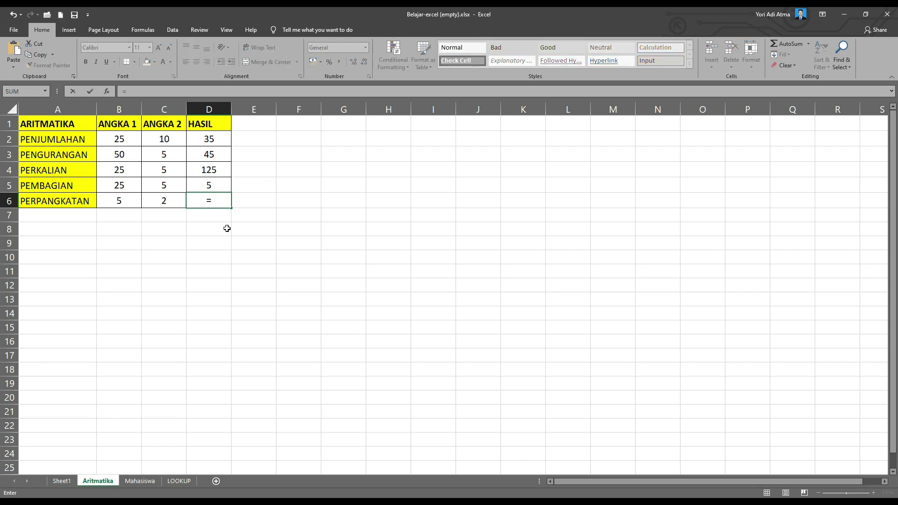
left_click(119, 199)
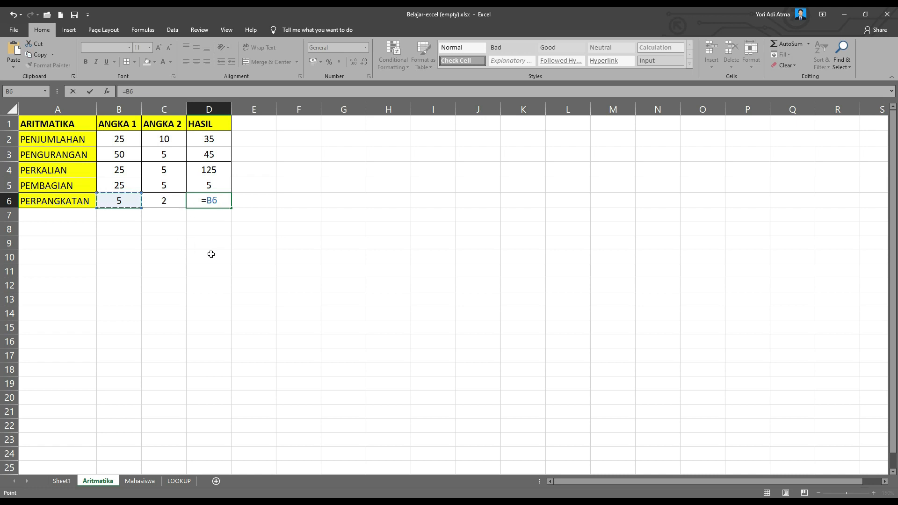
type("^")
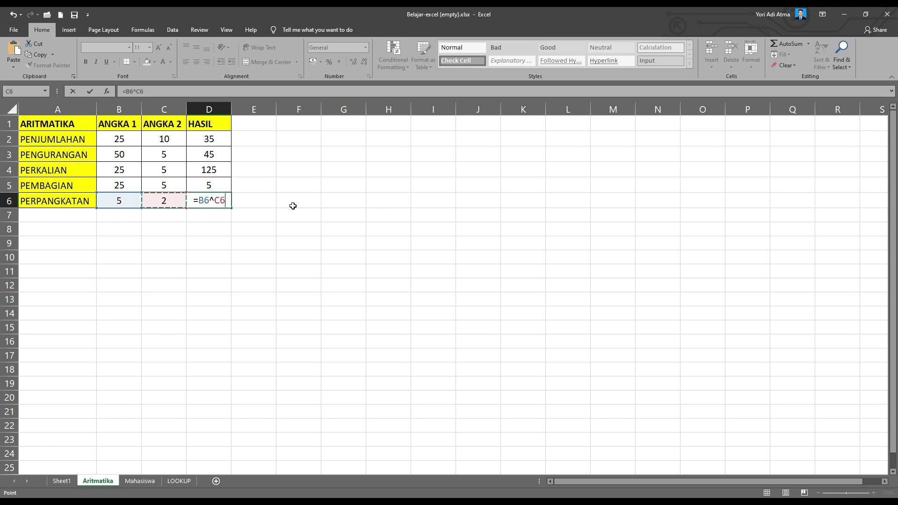
key("Return")
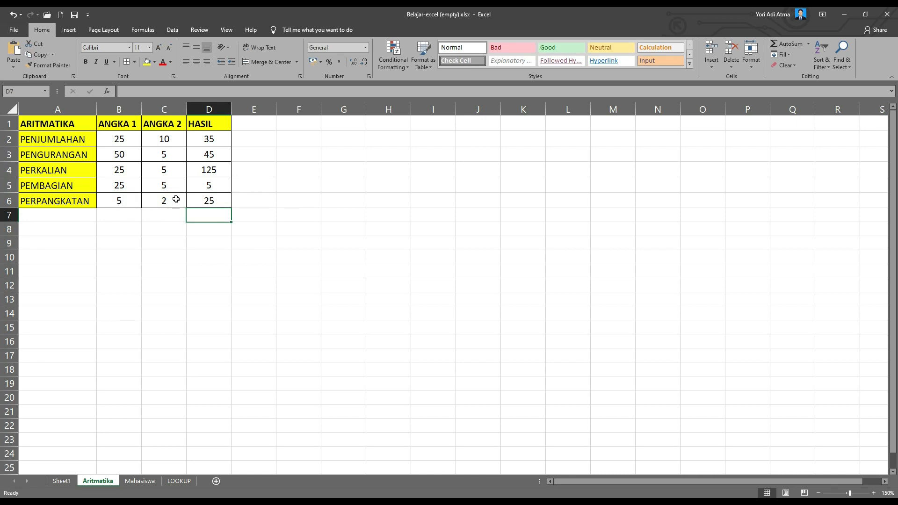
- Test the PERPANGKATAN formula with other numbers by setting ANGKA 1 in B6 to 6 and ANGKA 2 in C6 to 4
left_click(127, 200)
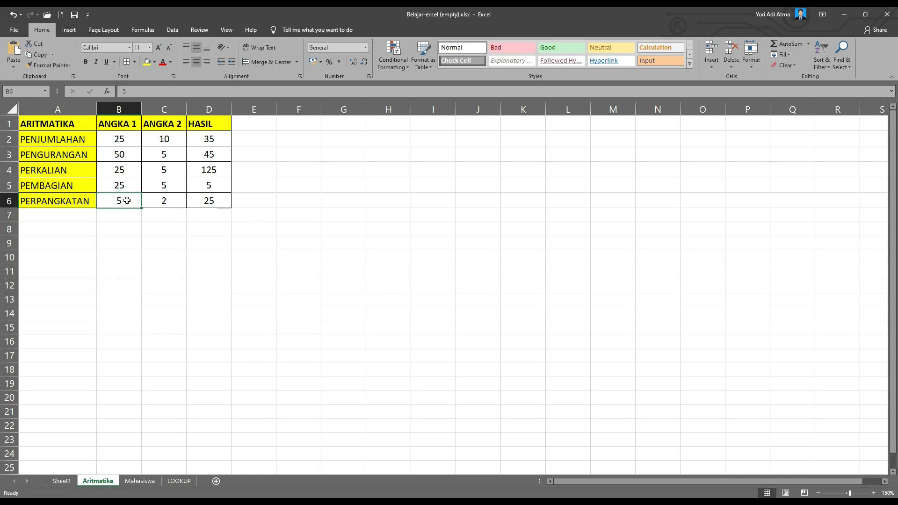
type("6")
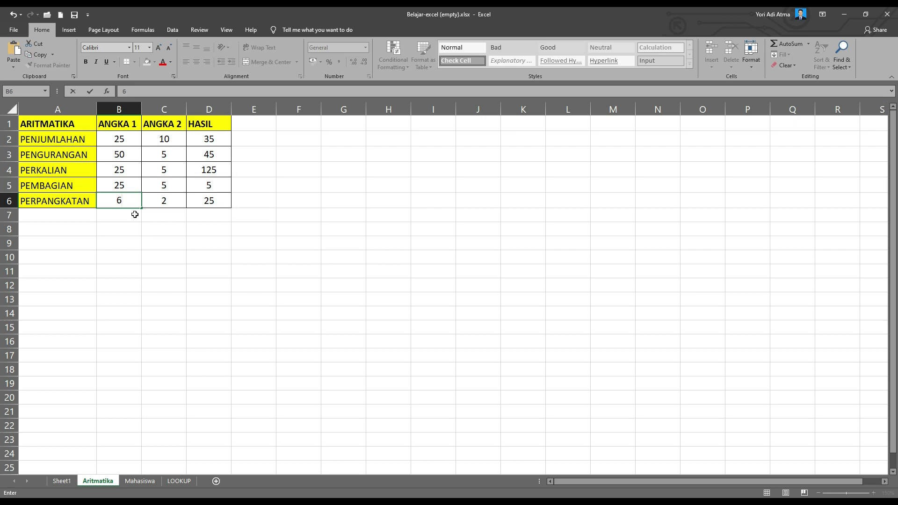
key("Return")
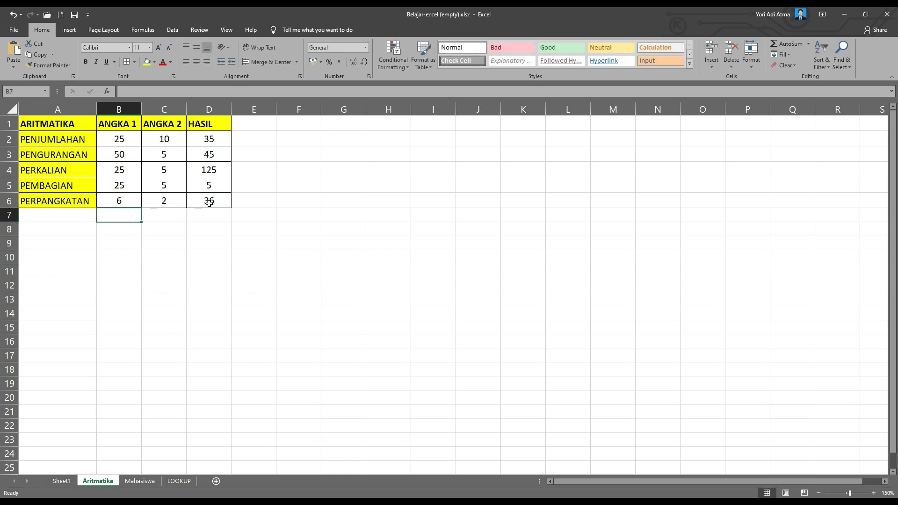
left_click(172, 201)
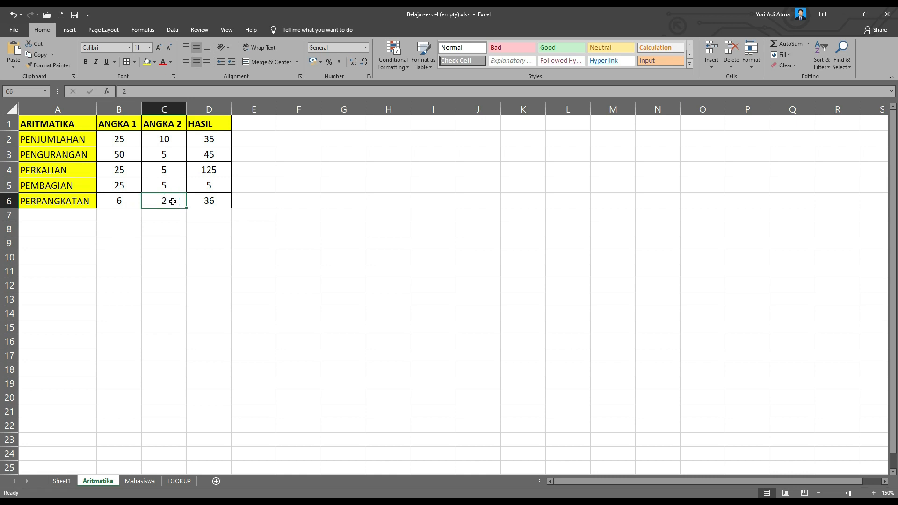
type("4")
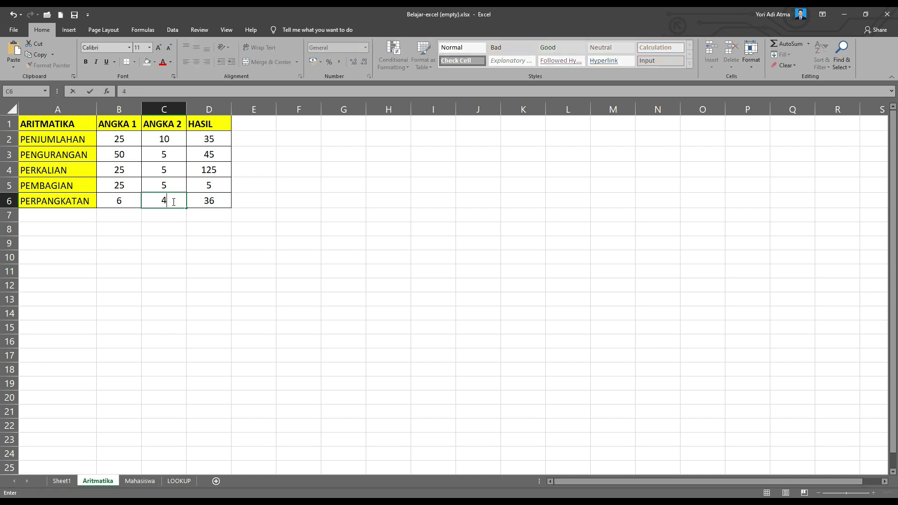
key("Return")
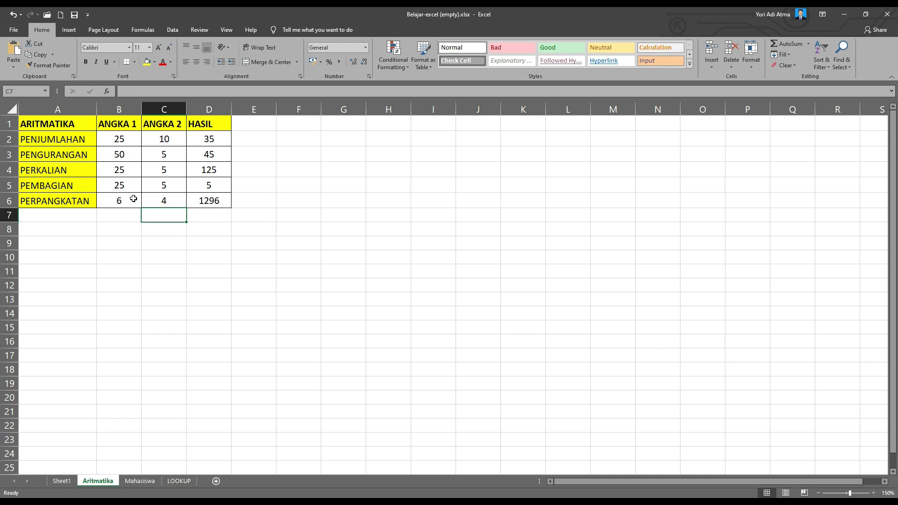
left_click(224, 205)
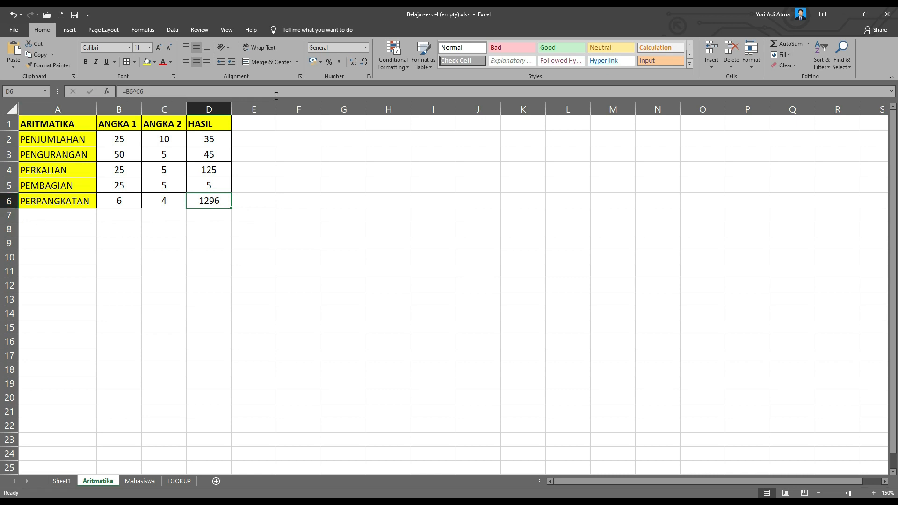
left_click(242, 213)
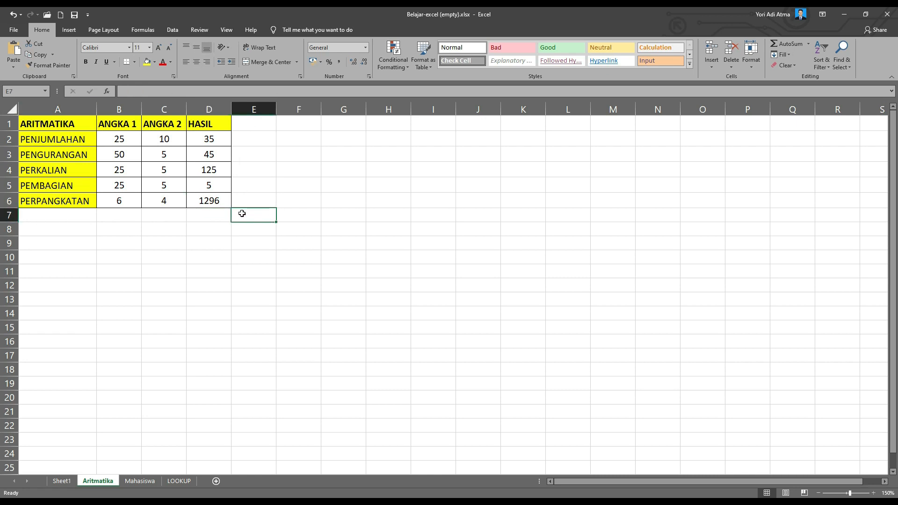
left_click(248, 196)
left_click(255, 182)
left_click(254, 168)
left_click(256, 138)
left_click(250, 124)
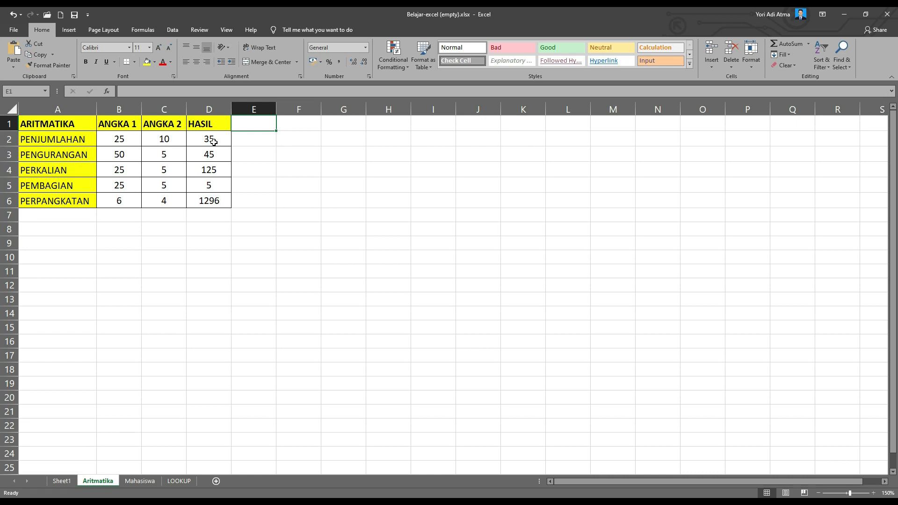
left_click(242, 143)
left_click(246, 125)
- Open the Mahasiswa sheet and enlarge its display to 150%
left_click(133, 481)
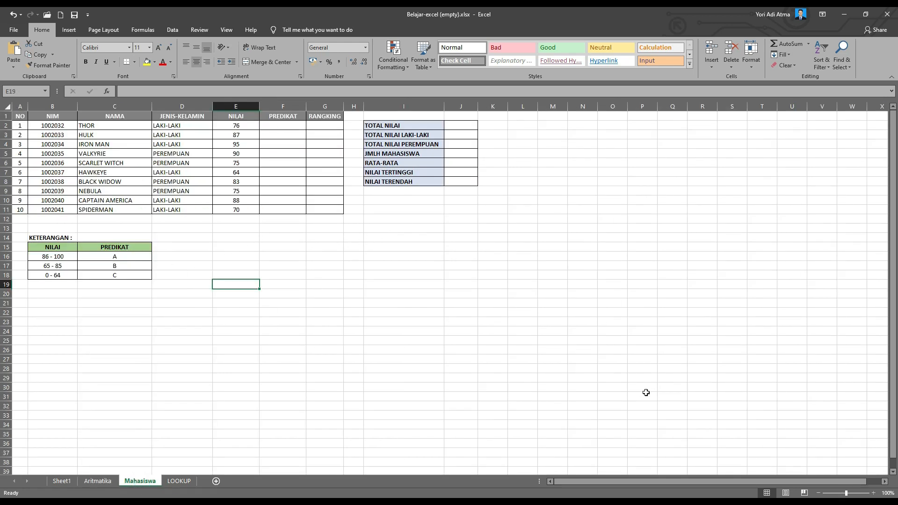
left_click(873, 494)
left_click(874, 494)
left_click(873, 494)
left_click(873, 494)
left_click(873, 494)
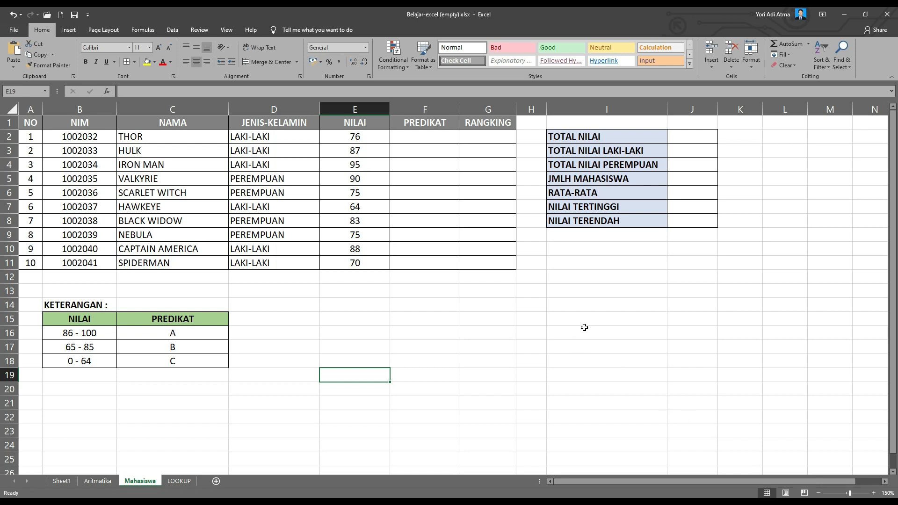
left_click_drag(580, 278, 592, 344)
left_click_drag(588, 375, 588, 376)
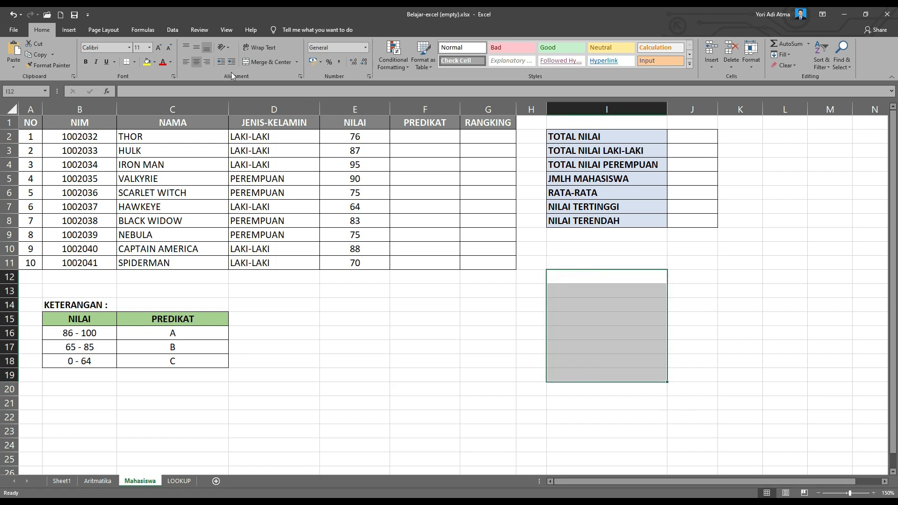
left_click(705, 272)
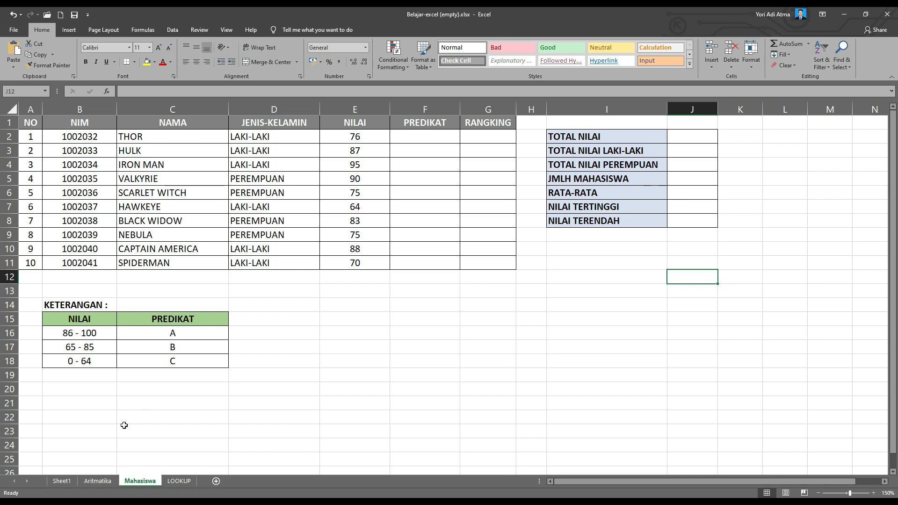
left_click(97, 482)
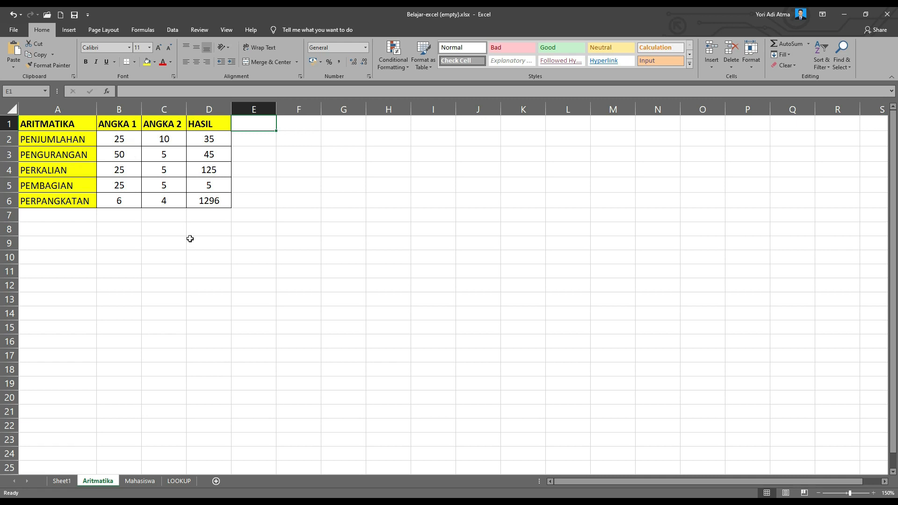
left_click(140, 481)
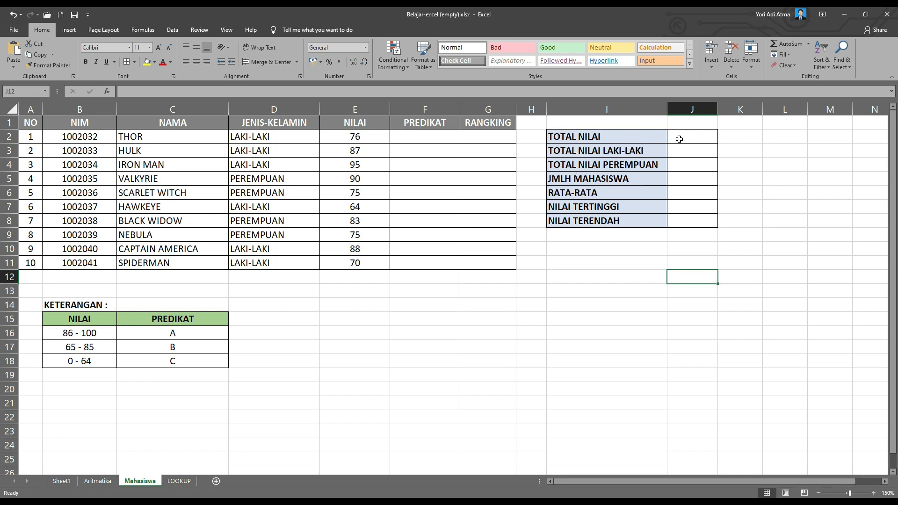
- Examine the empty summary cells beside TOTAL NILAI and the labels below it, along with the student scores in the NILAI column
left_click(595, 276)
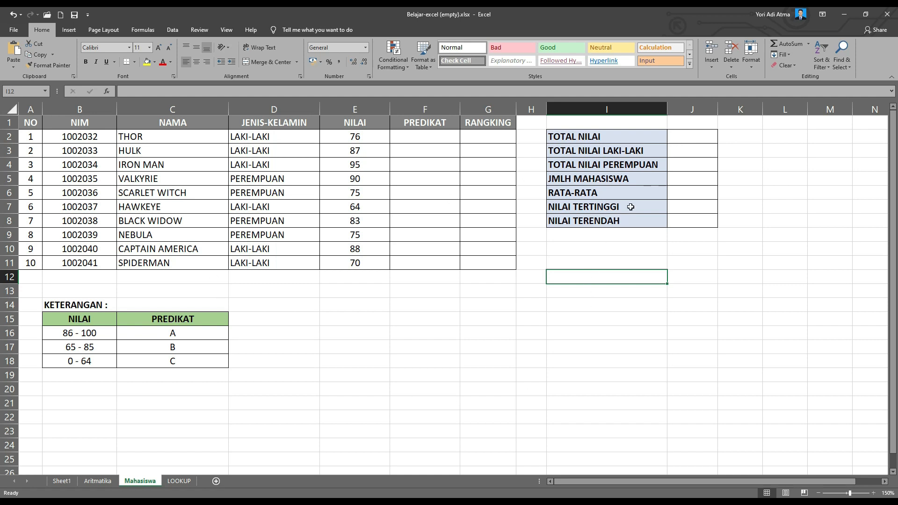
mouse_move(696, 135)
left_mouse_down()
mouse_move(700, 206)
mouse_move(710, 220)
mouse_move(699, 182)
left_mouse_up()
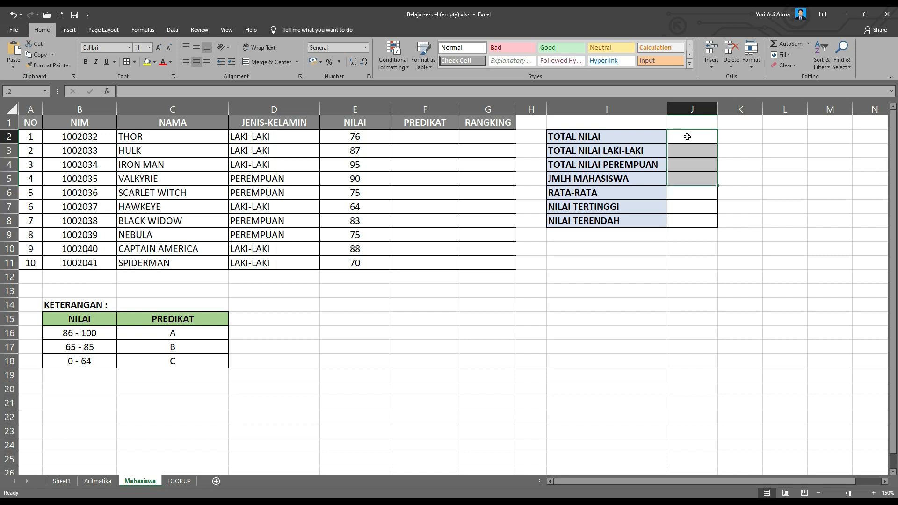
left_click(686, 136)
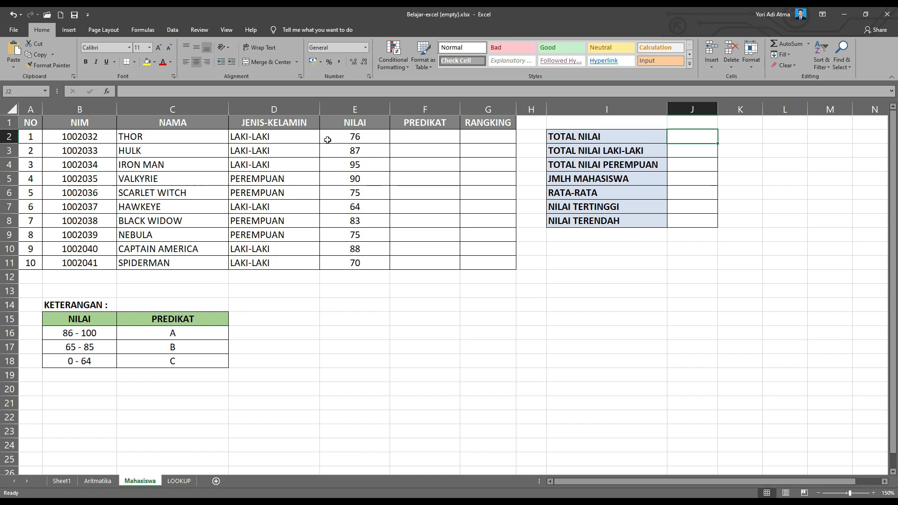
left_click(353, 136)
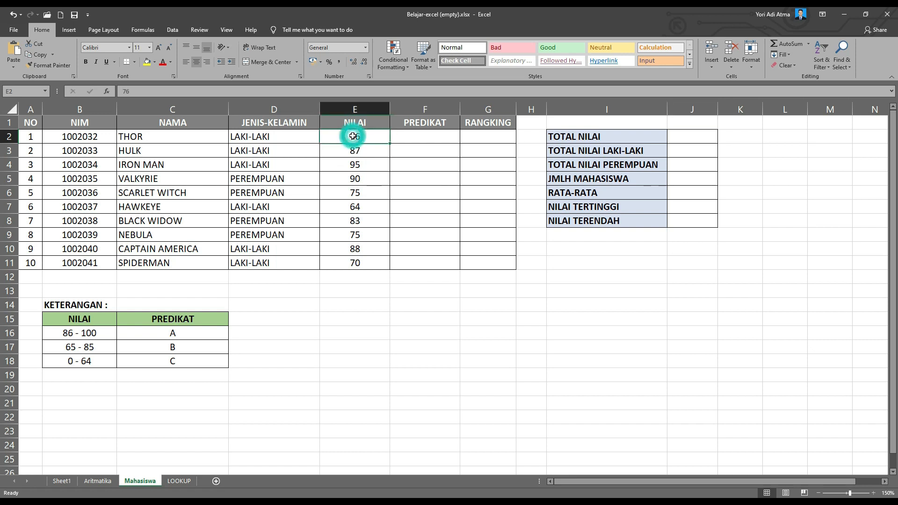
left_click(358, 150)
left_click(365, 168)
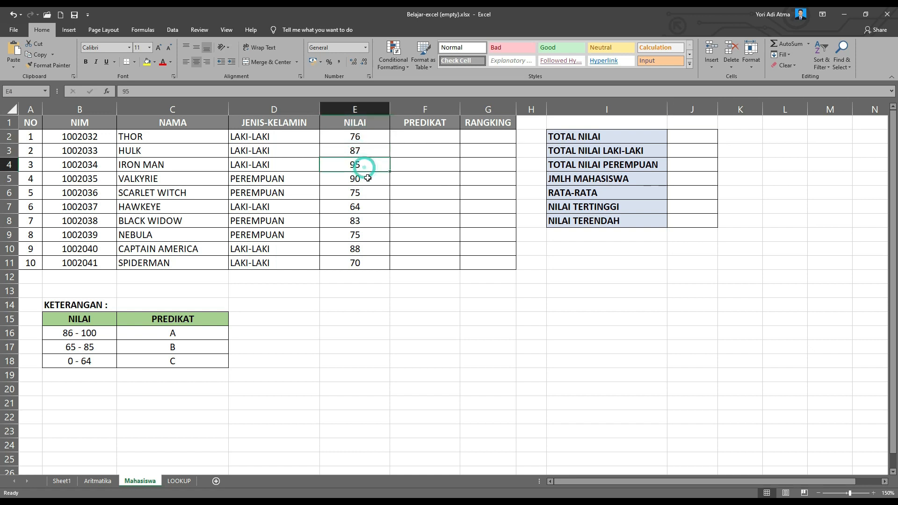
left_click(349, 136)
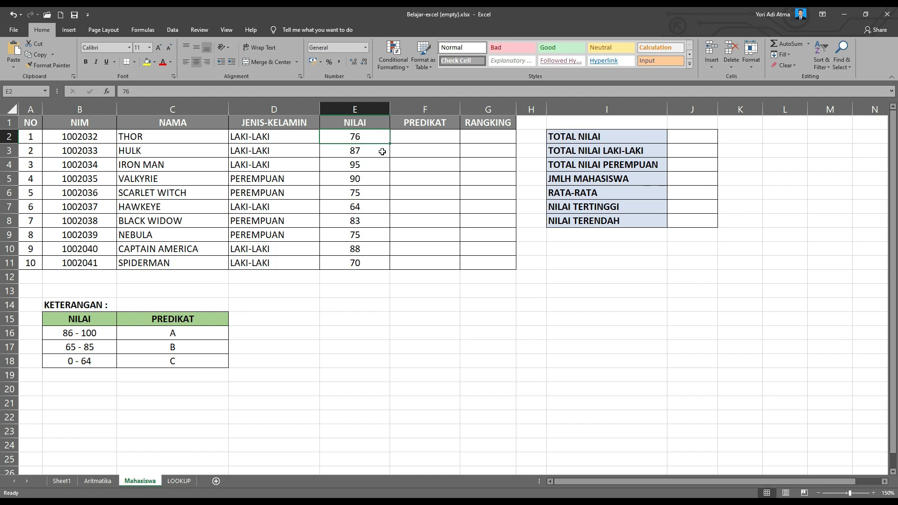
left_click(683, 138)
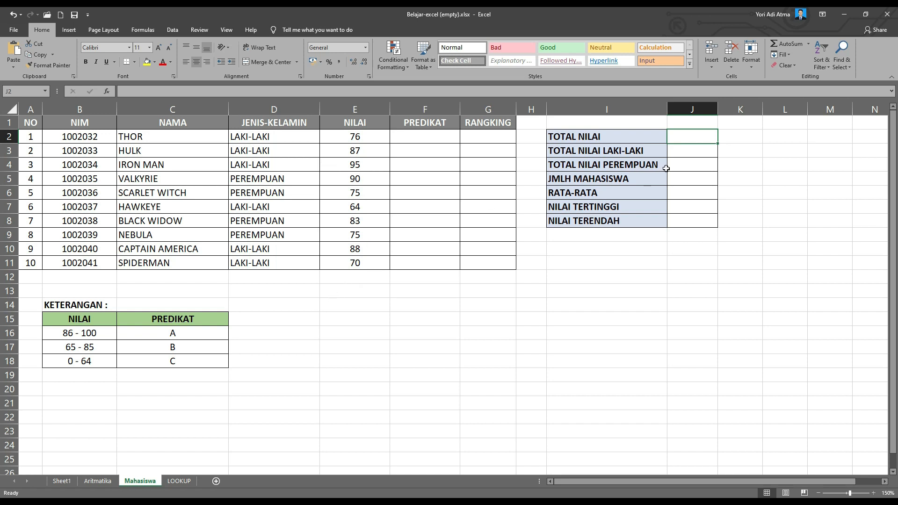
- Add a function note below the summary table with TOTAL/PENJUMLAHAN in I13 and SUM in J13, widening column I slightly
left_click(575, 292)
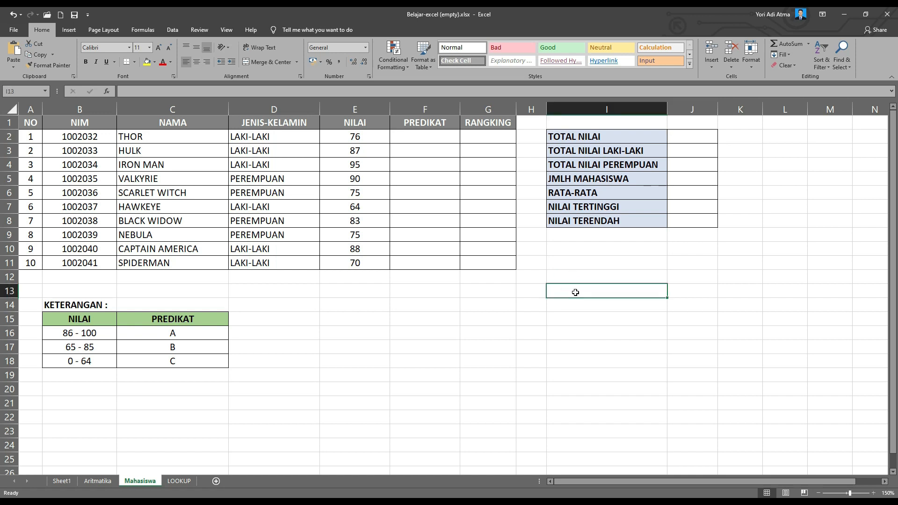
type("TOTAL/PENJUMLAHAN")
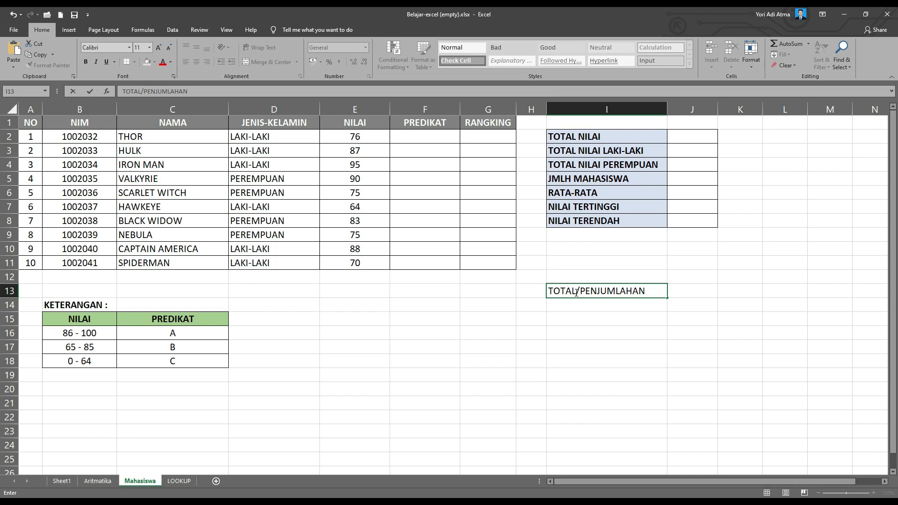
left_click(690, 294)
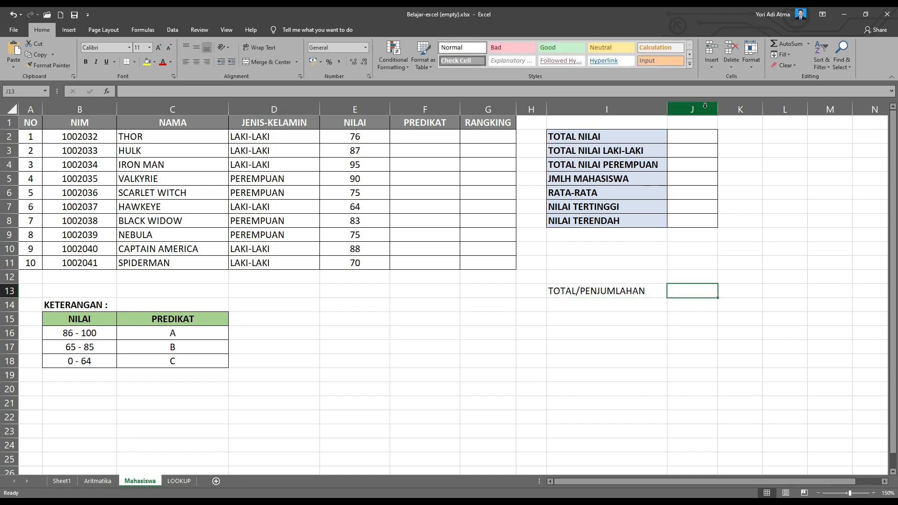
left_click_drag(667, 108, 680, 108)
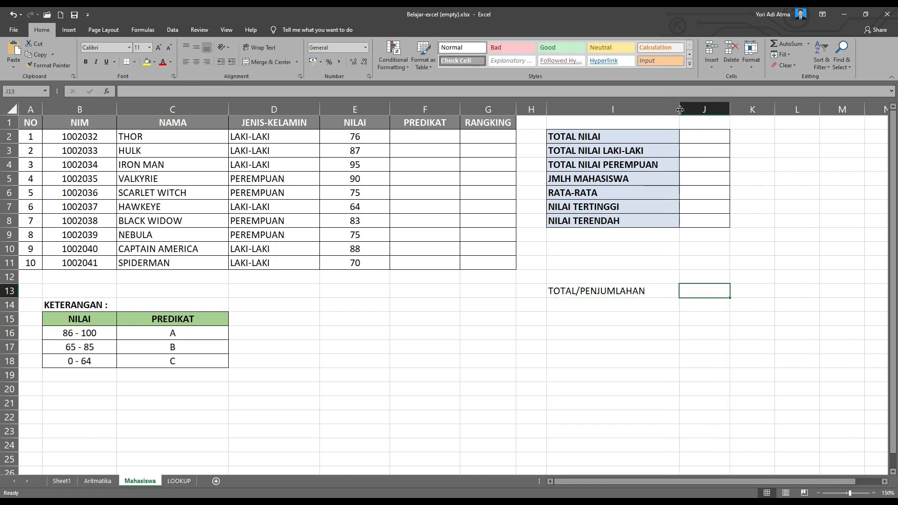
type("SUM")
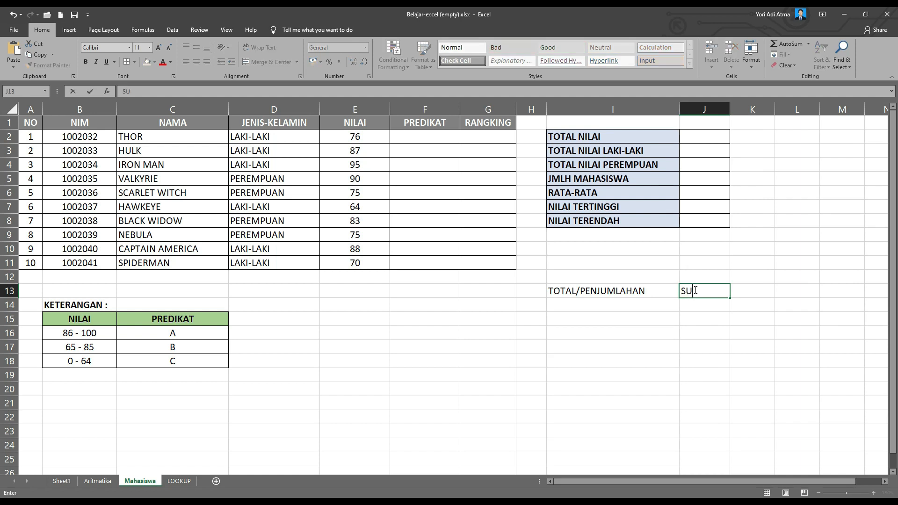
left_click(699, 302)
left_click(700, 292)
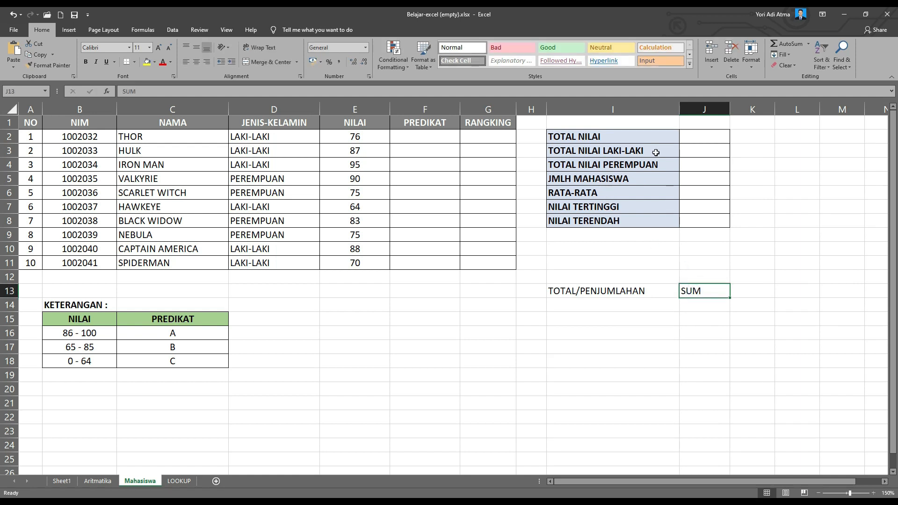
left_click(694, 137)
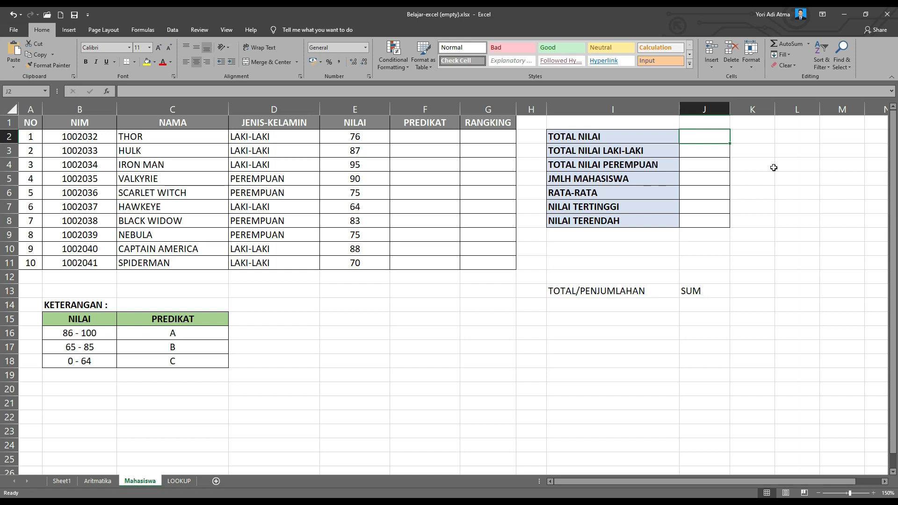
type("=")
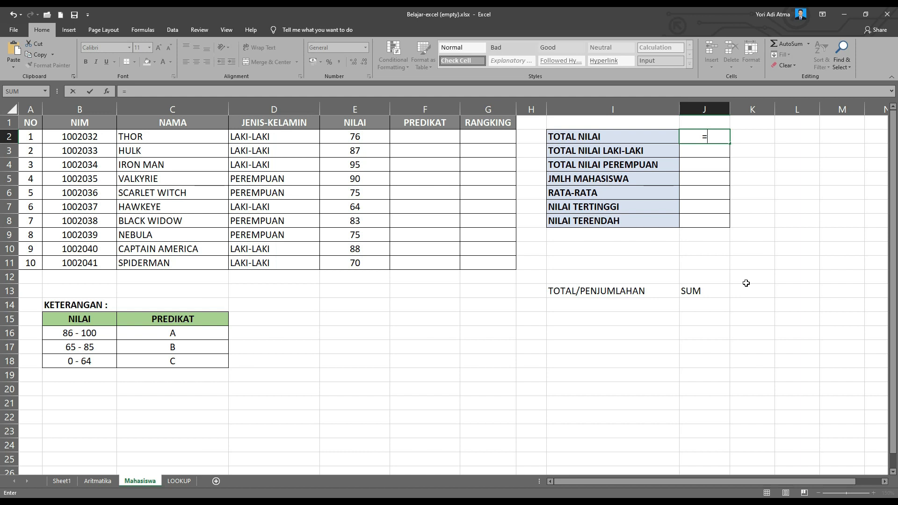
type("SUM")
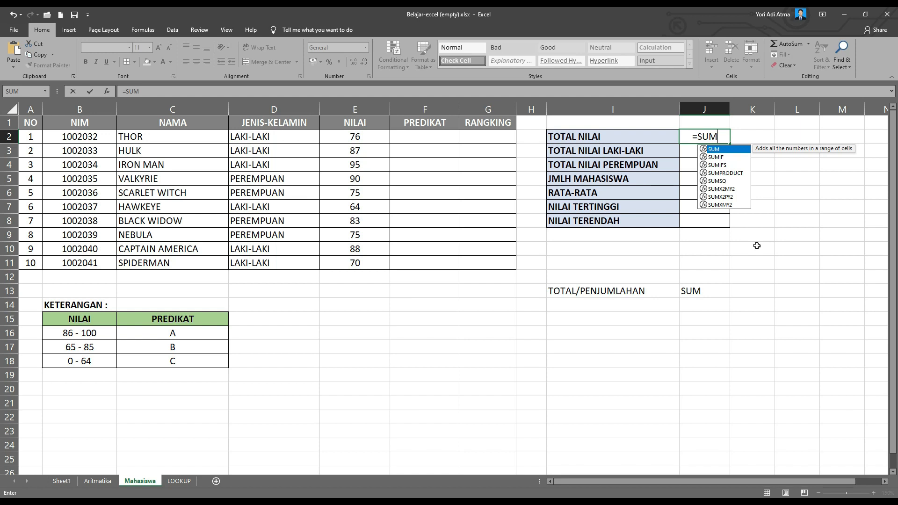
type("(")
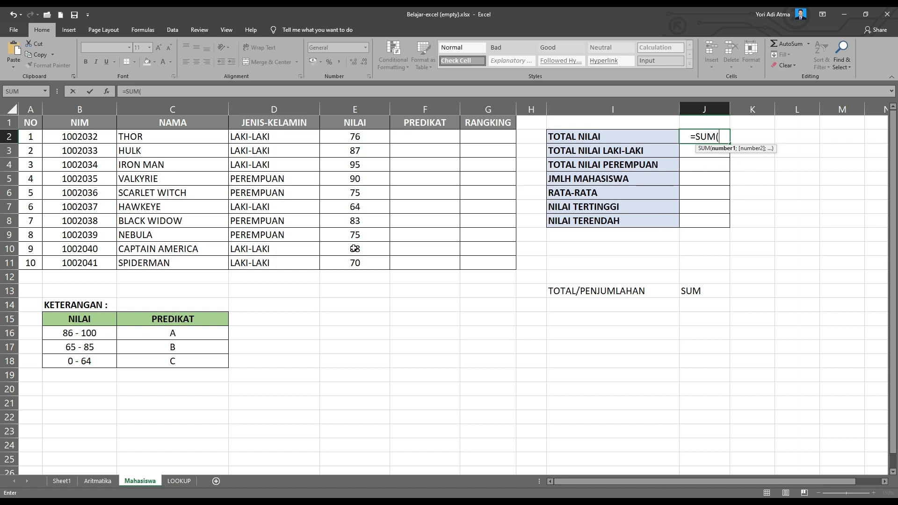
key("super+plus")
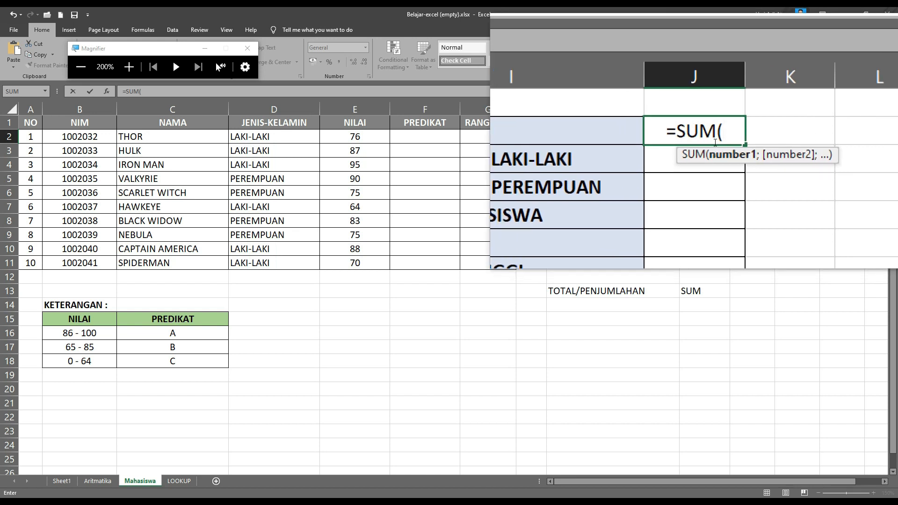
key("Escape")
key("super+Escape")
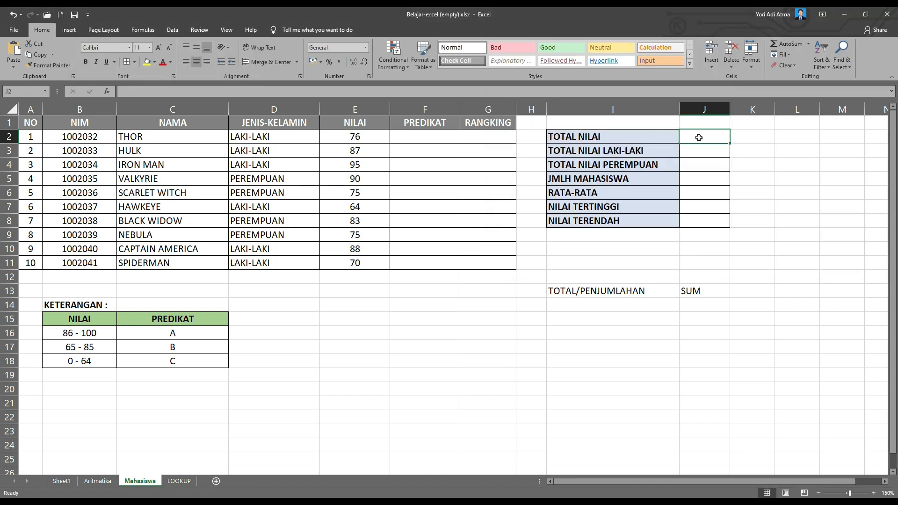
- Calculate TOTAL NILAI in J2 by summing all student scores with =SUM(E2:E11)
type("=SUM(")
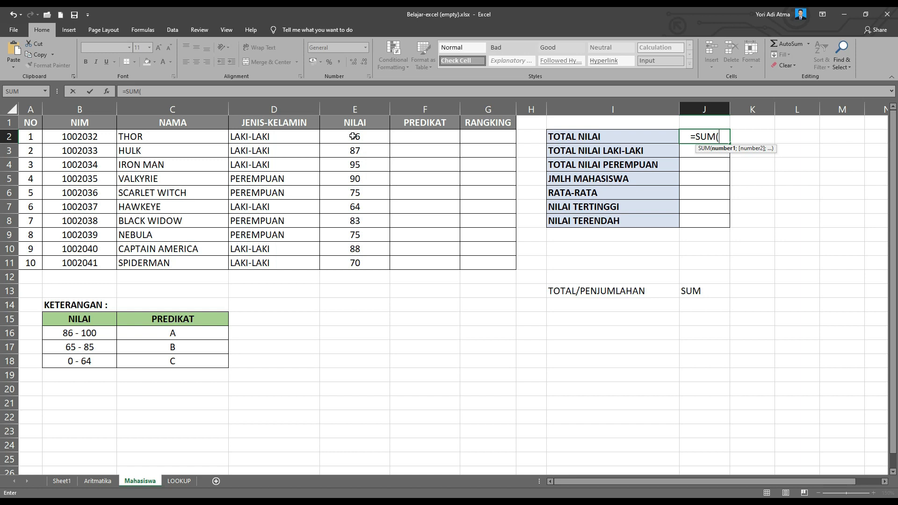
left_click(352, 136)
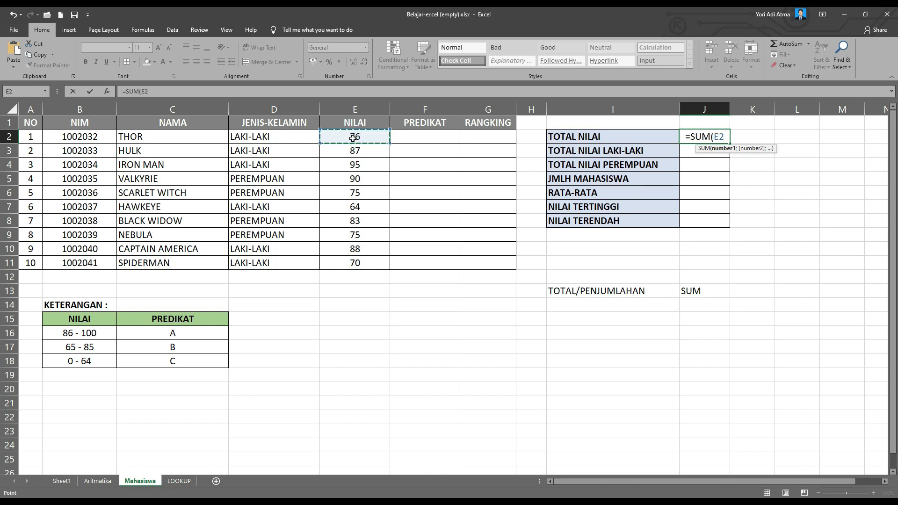
left_click_drag(352, 138, 356, 178)
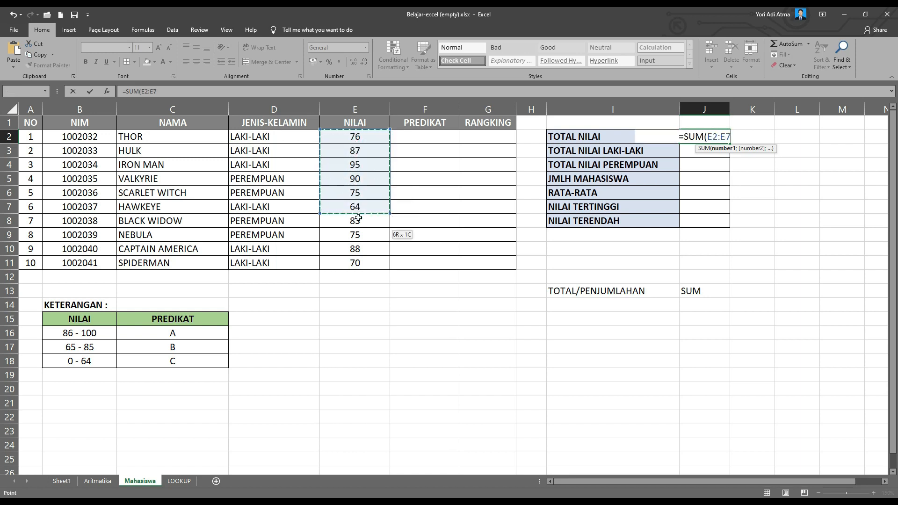
left_click_drag(359, 218, 362, 256)
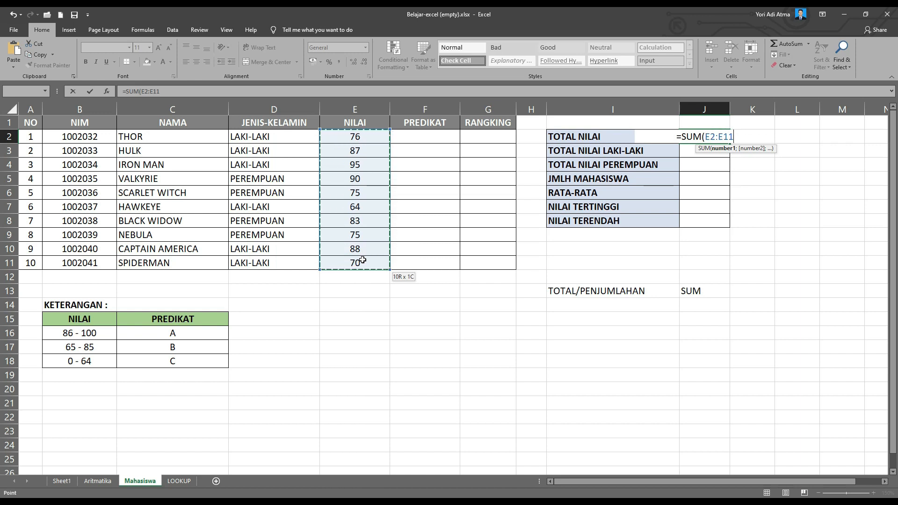
left_click_drag(363, 260, 362, 261)
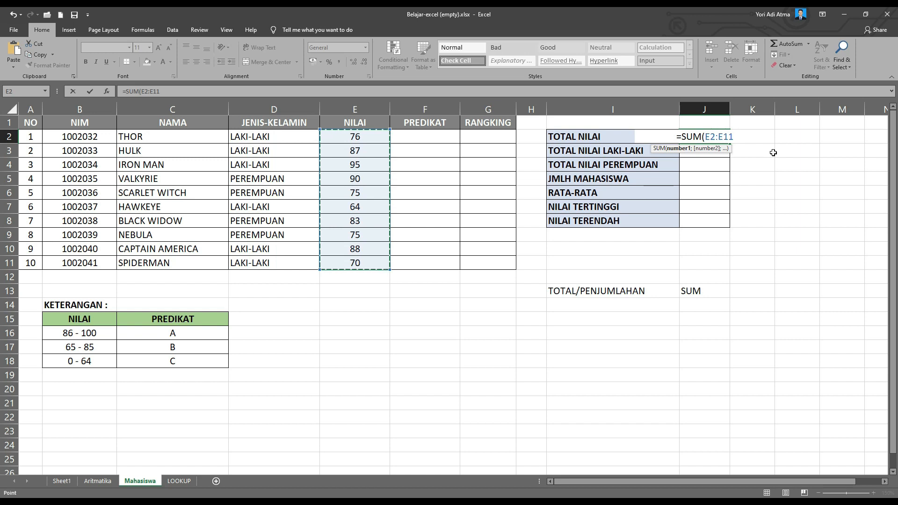
type(")")
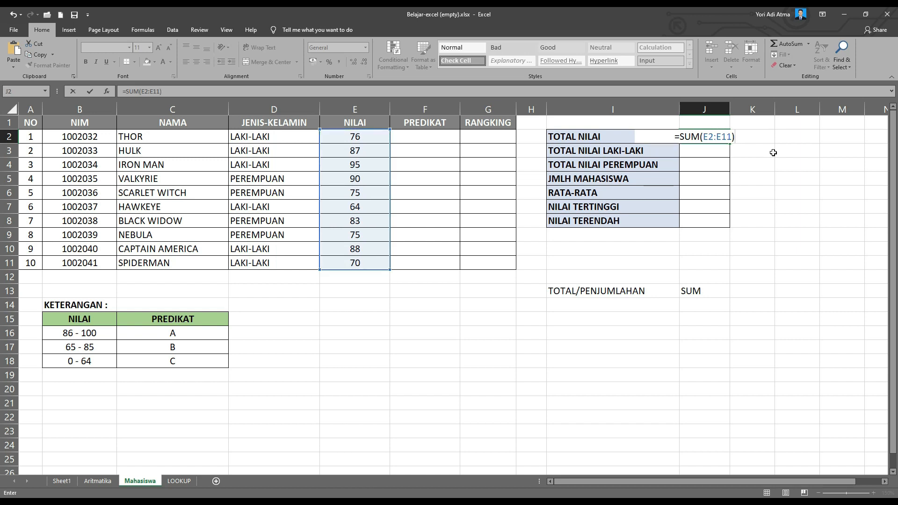
key("Return")
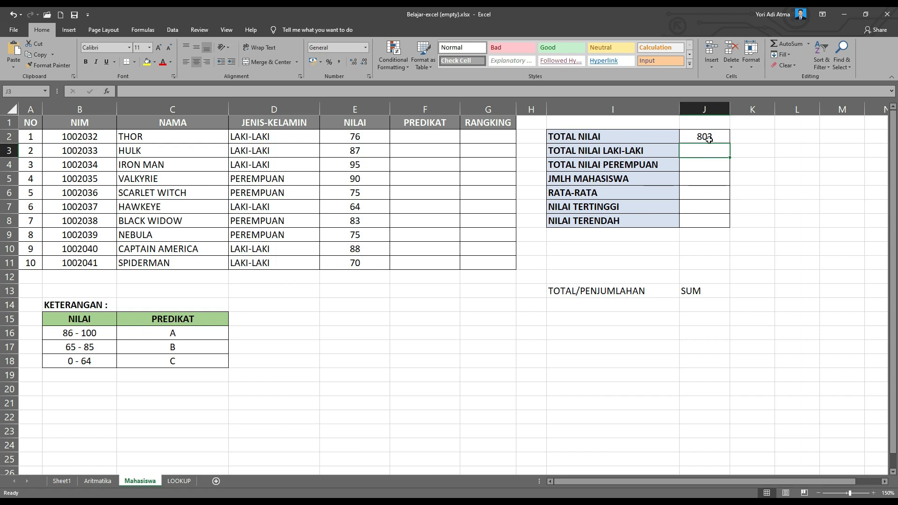
- Add a second function note below the first, with TOTAL KONDISI / JIKA in I14 and SUMIF in J14
left_click(697, 290)
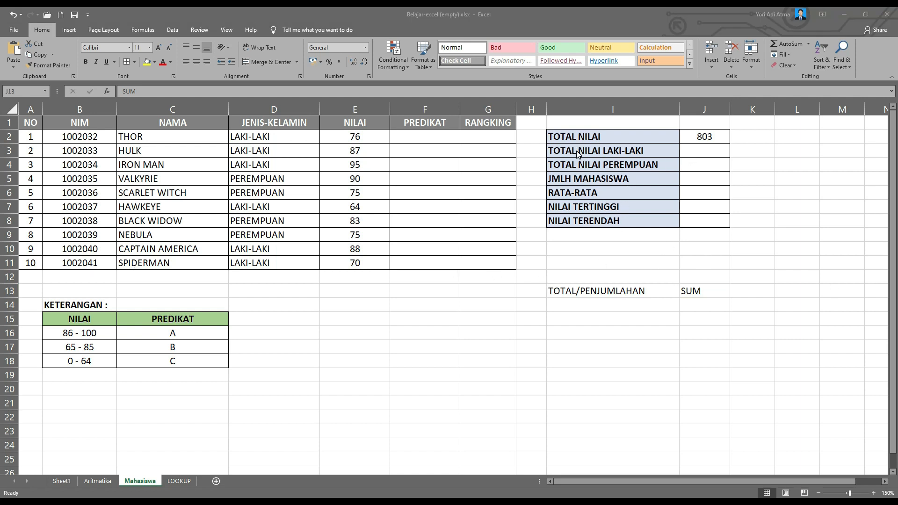
left_click(704, 149)
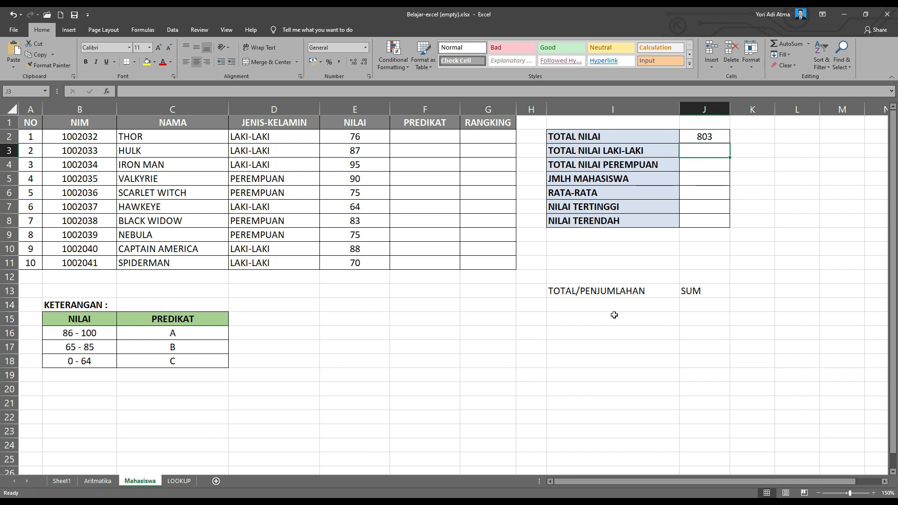
left_click(597, 304)
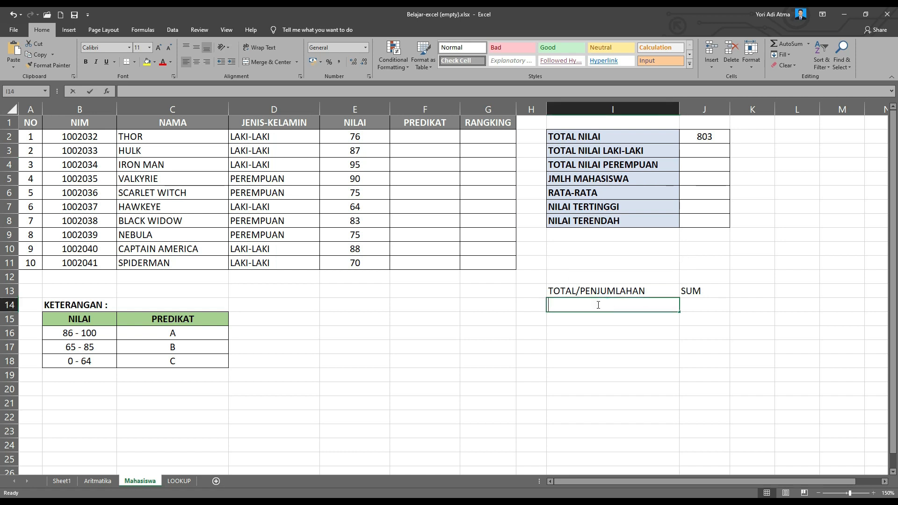
type("TOTAL/")
key("BackSpace")
key("BackSpace")
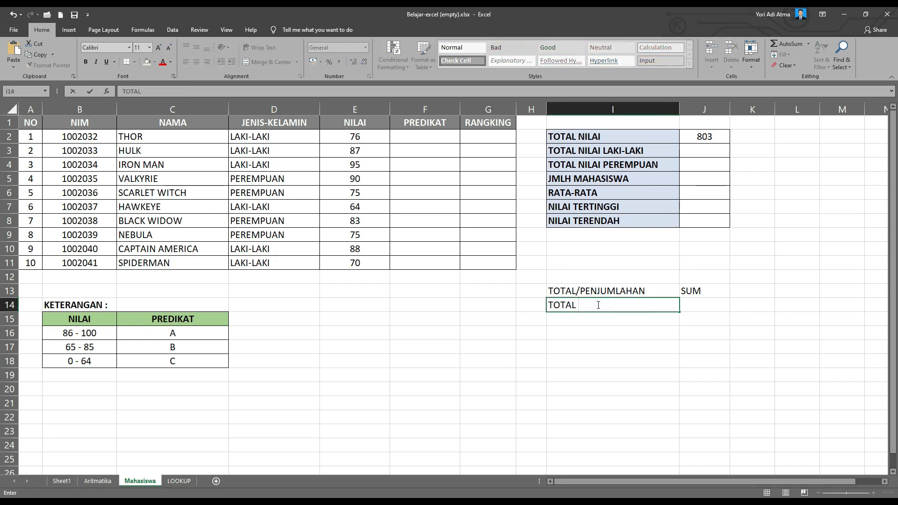
type("KONDISI / JIKA")
left_click(701, 308)
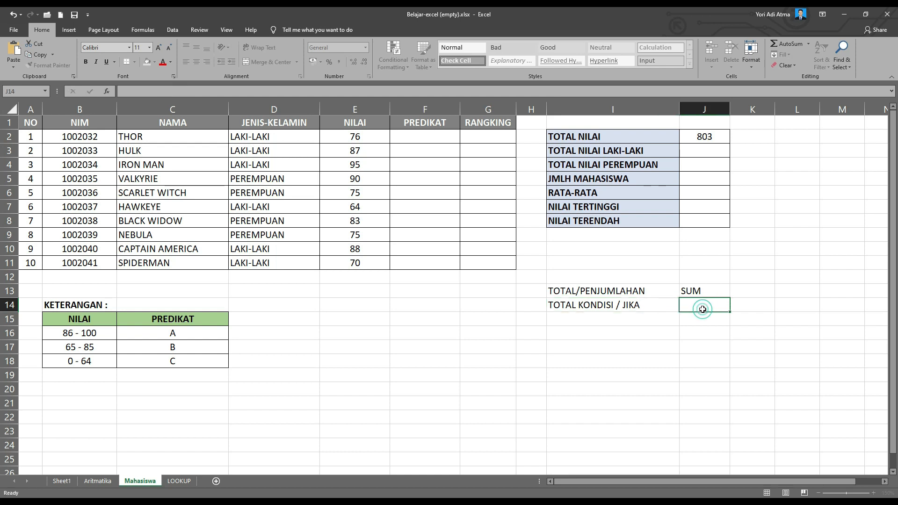
type("SUMIF")
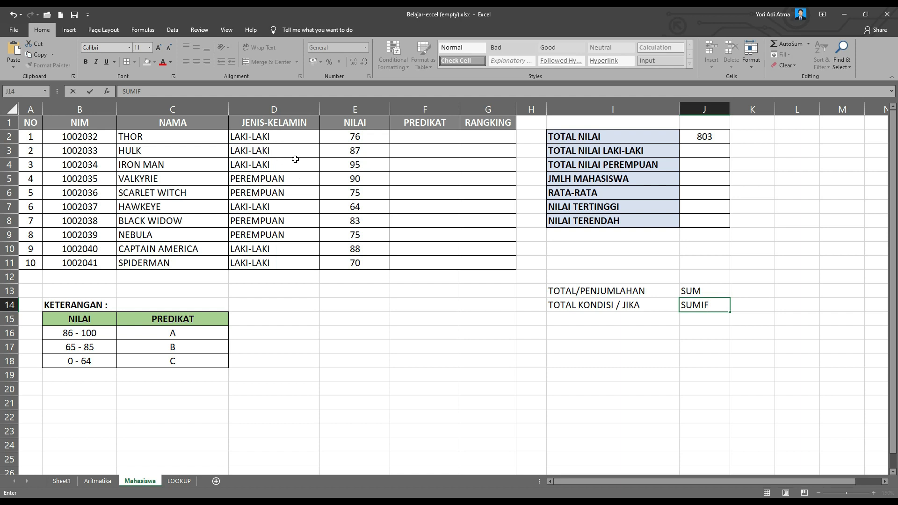
- Begin a SUMIF formula in J3 for TOTAL NILAI LAKI-LAKI and magnify its argument hint for reading
left_click(698, 149)
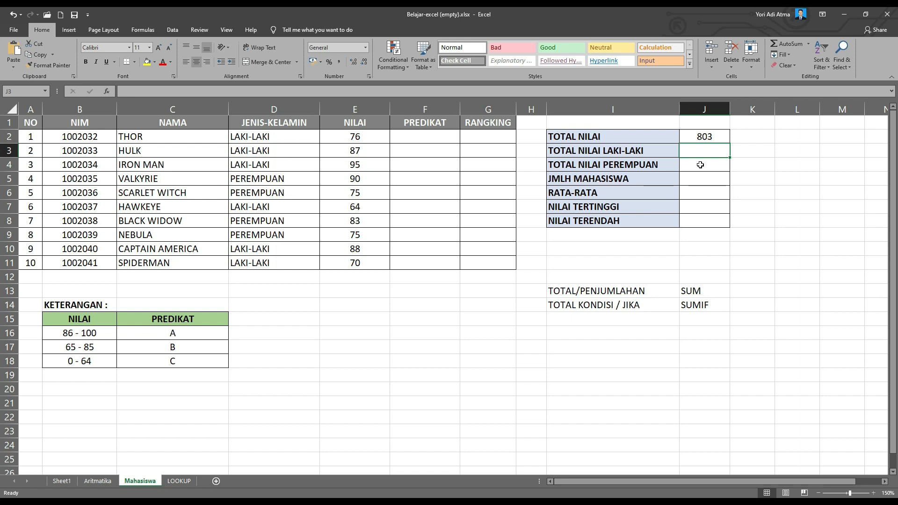
type("=")
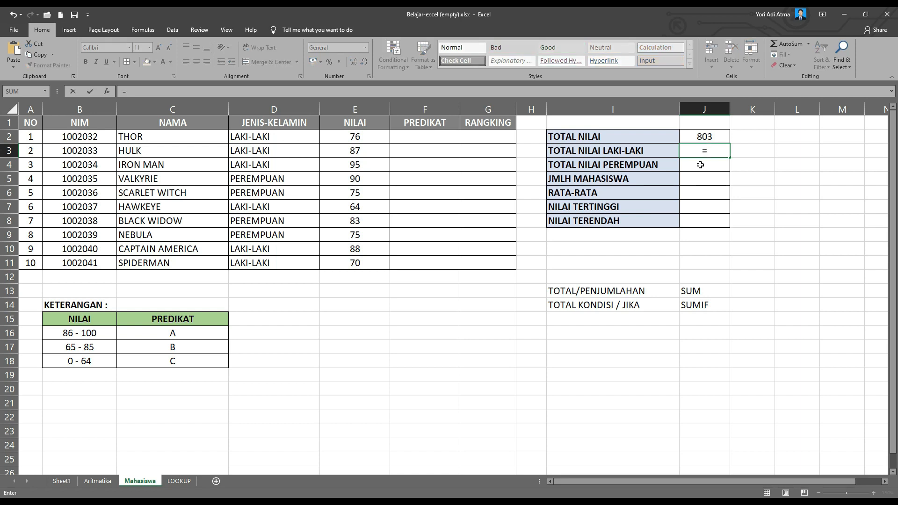
type("SUMIF")
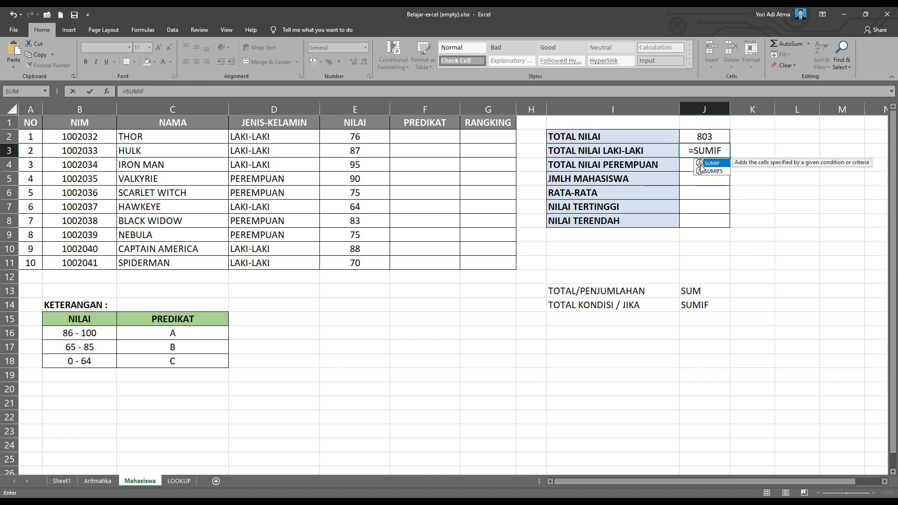
double_click(701, 168)
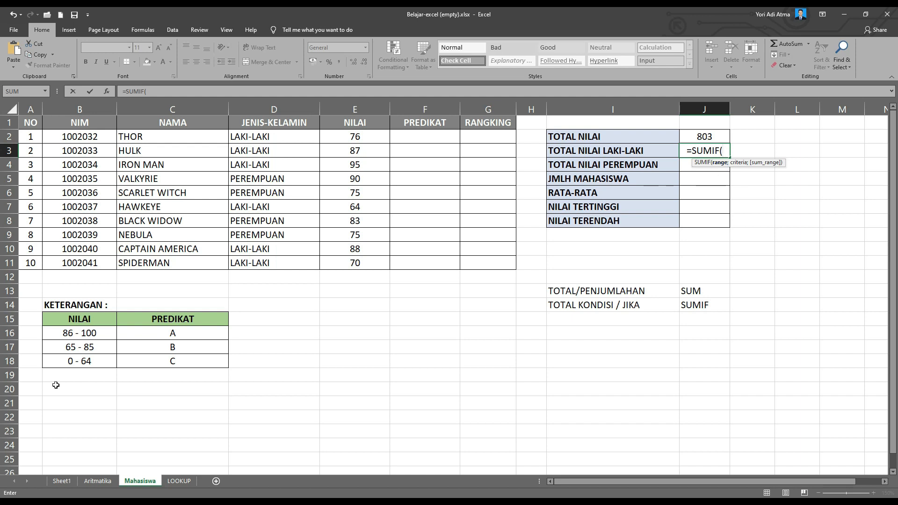
left_click(9, 497)
key("super+plus")
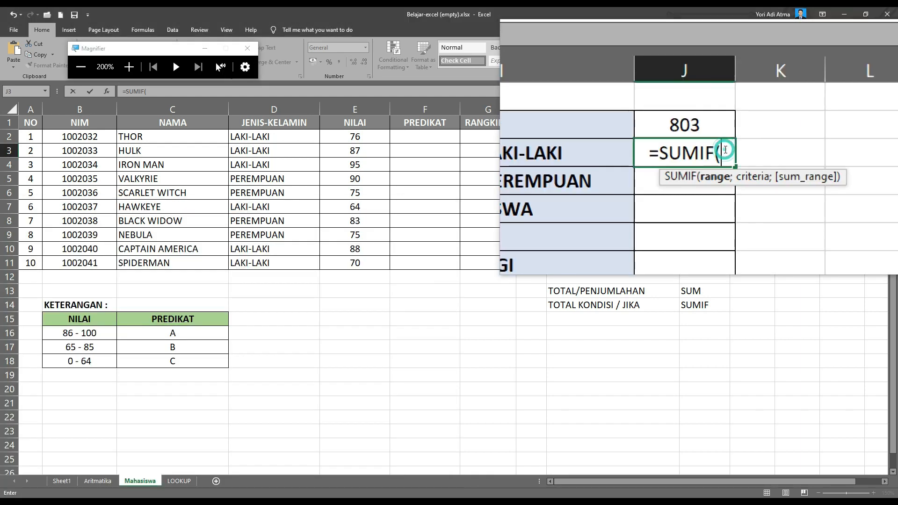
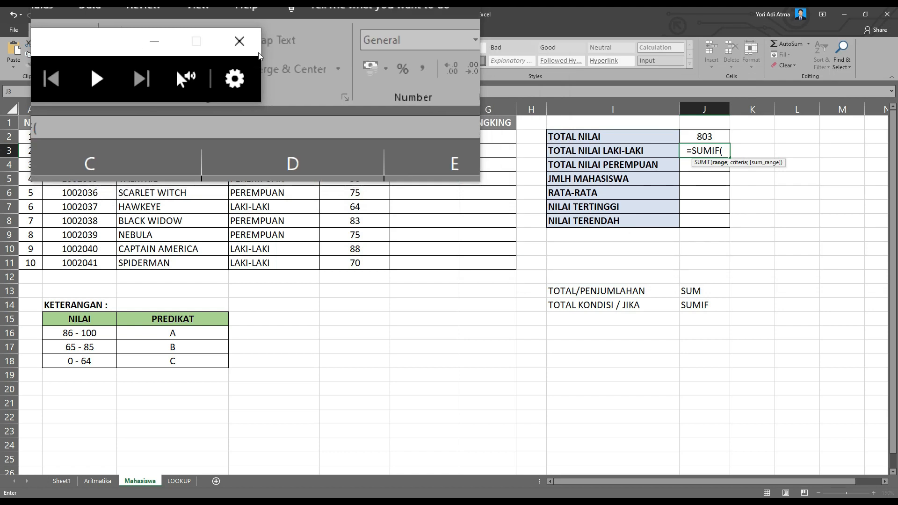
left_click(246, 44)
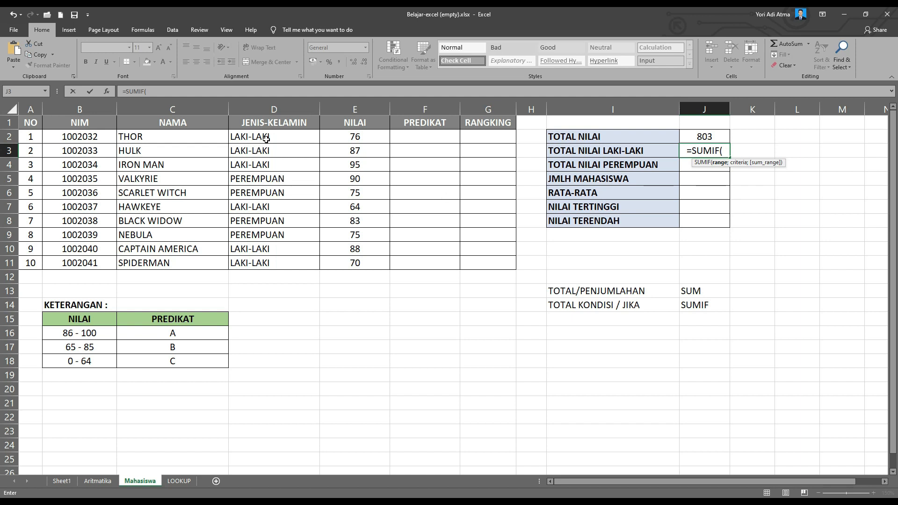
- Complete the SUMIF formula in J3 with range D2:D11, criteria "LAKI-LAKI" and sum range E2:E11
left_click_drag(268, 136, 289, 261)
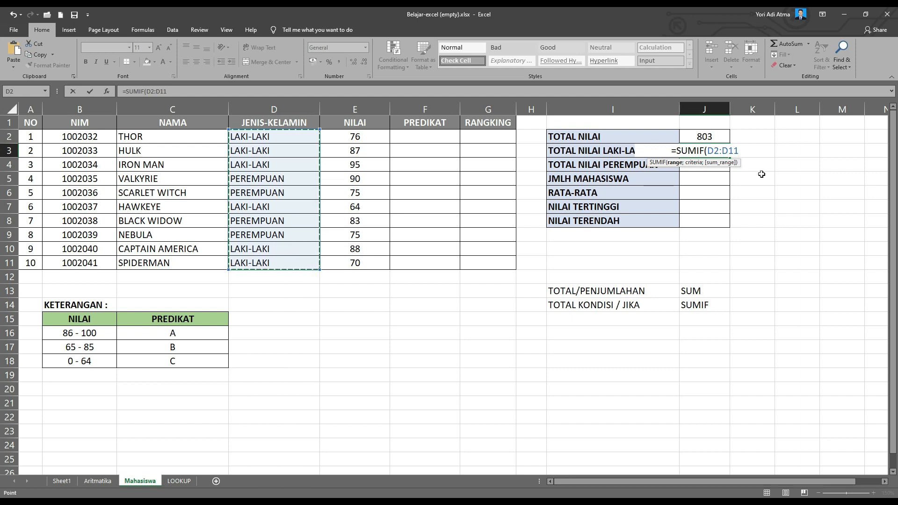
type(";")
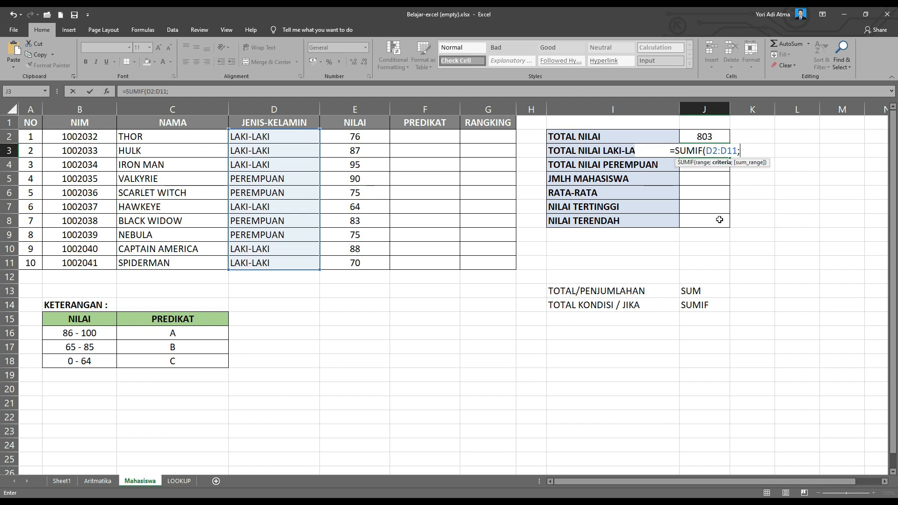
type("\"")
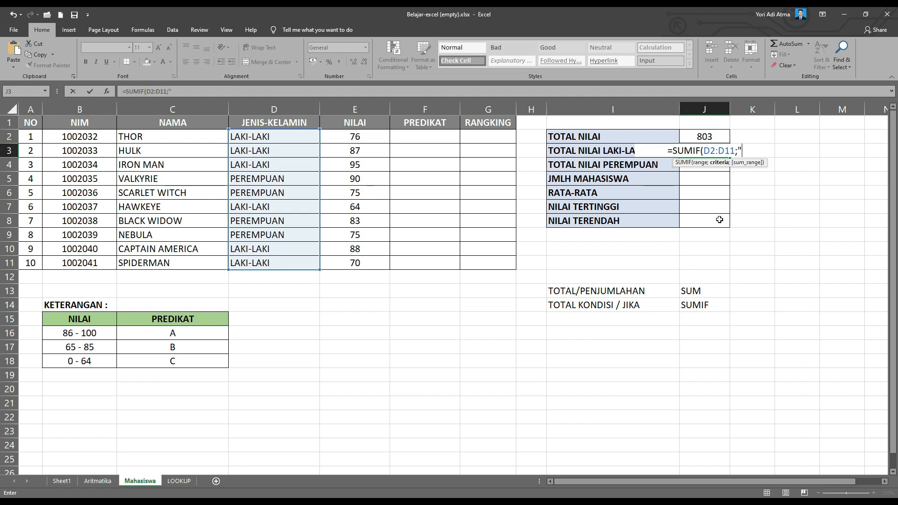
type("LAKI-LAKI\"")
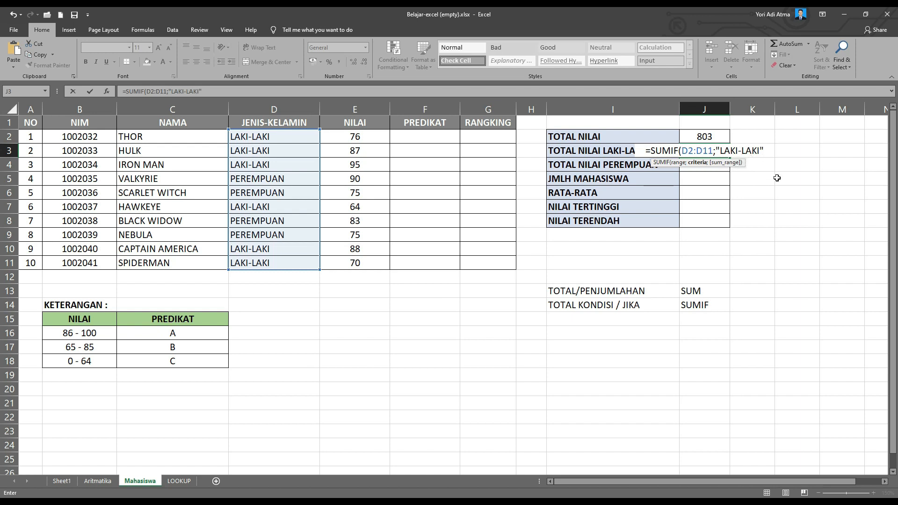
type(";")
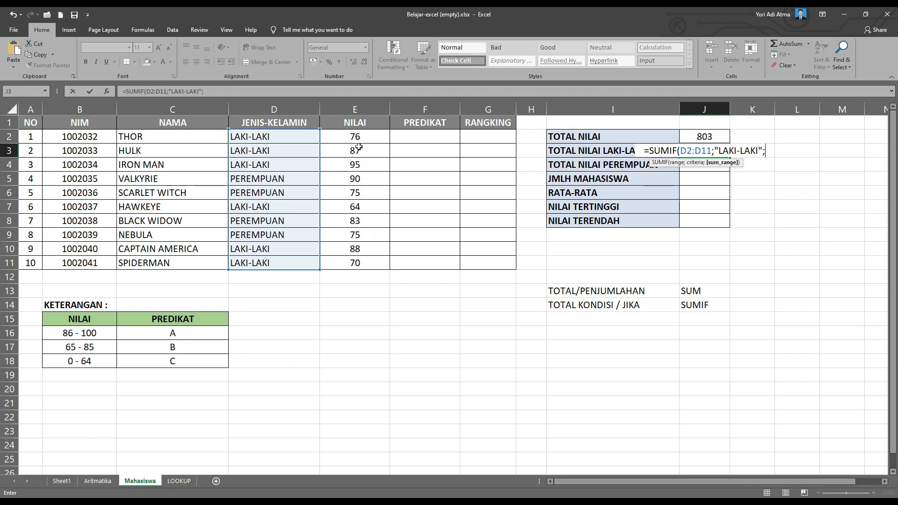
left_click_drag(356, 136, 360, 266)
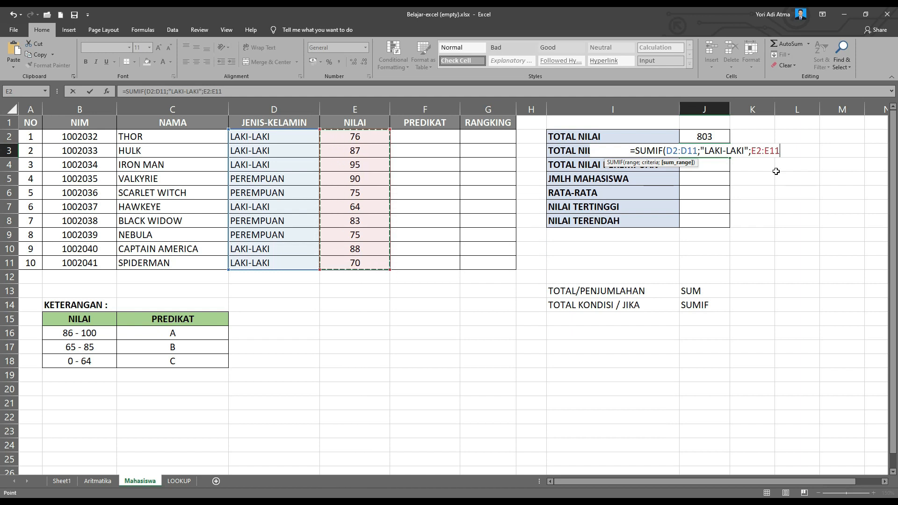
type(")")
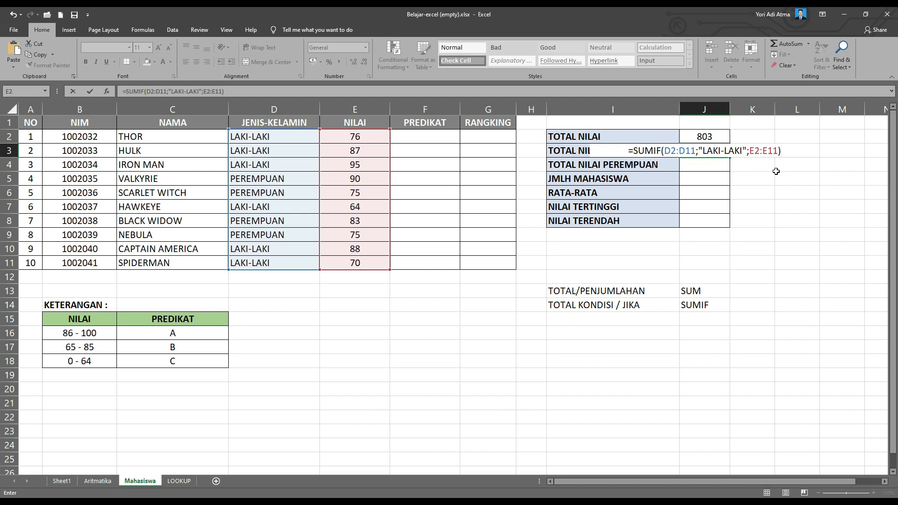
key("Return")
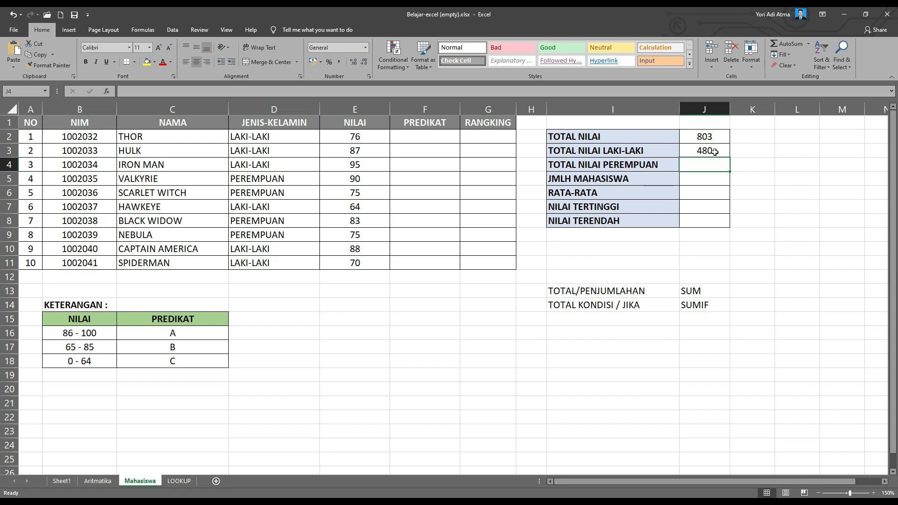
- Calculate TOTAL NILAI PEREMPUAN in J4 with SUMIF, using range D2:D11, criteria "PEREMPUAN" and sum range E2:E11
type("=")
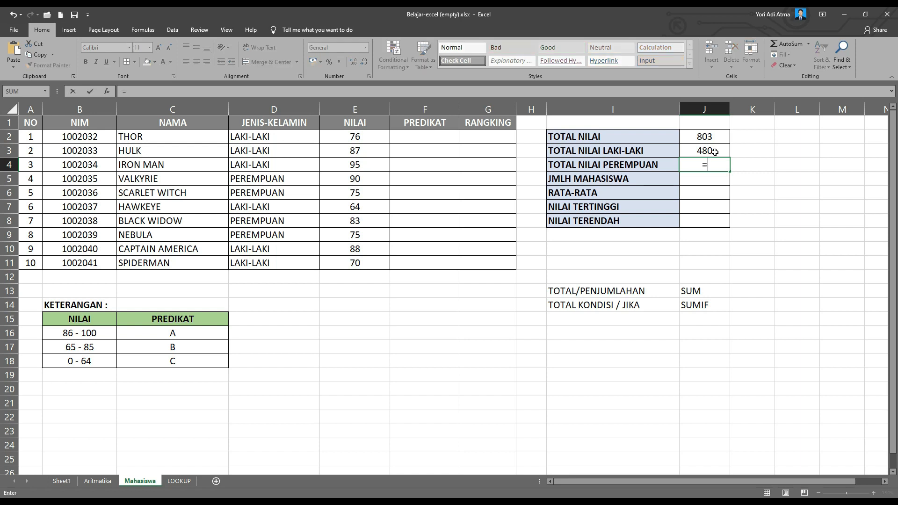
type("SUMIF")
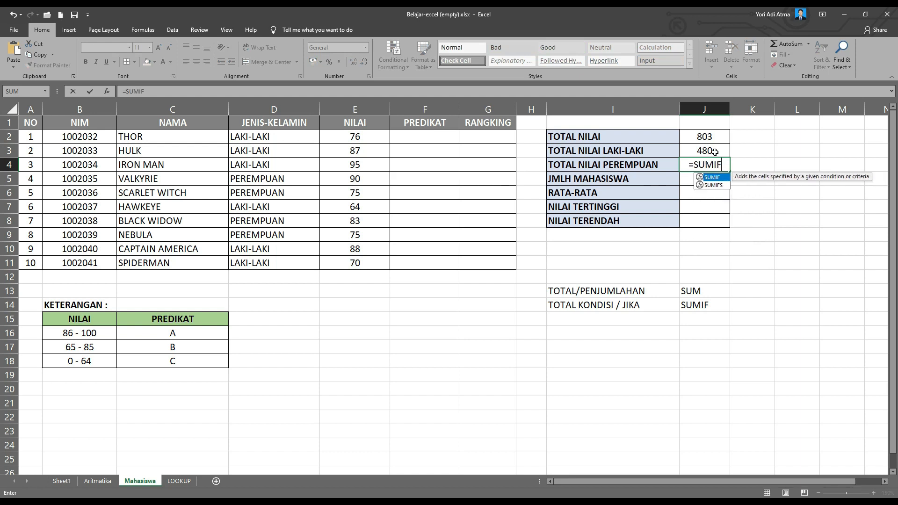
type("(")
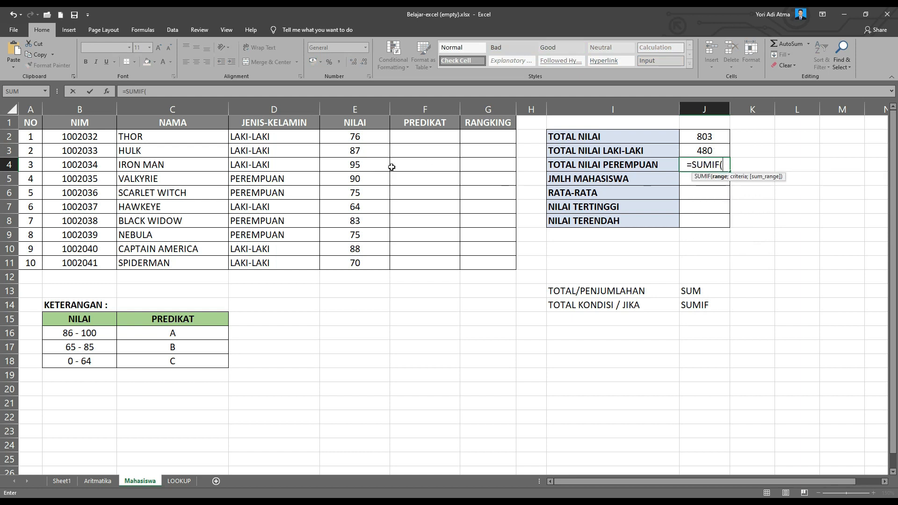
left_click(264, 136)
left_click_drag(265, 135, 280, 260)
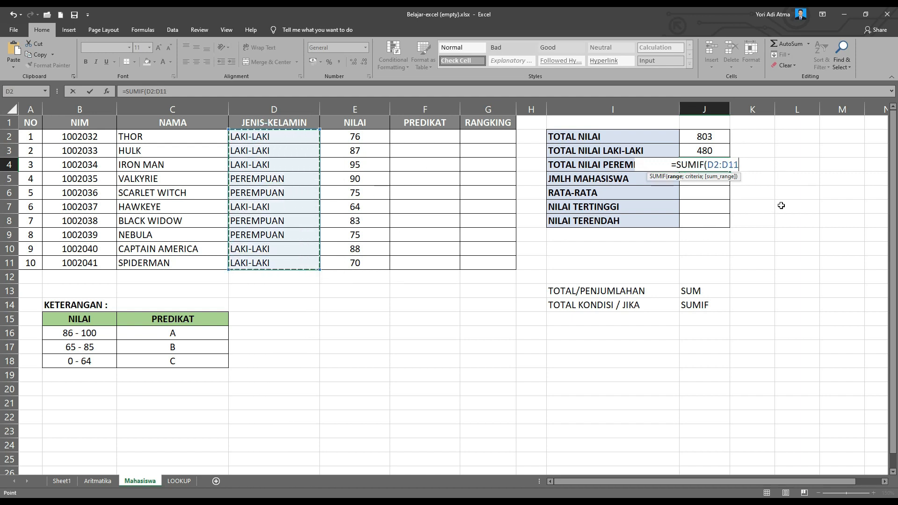
type(";")
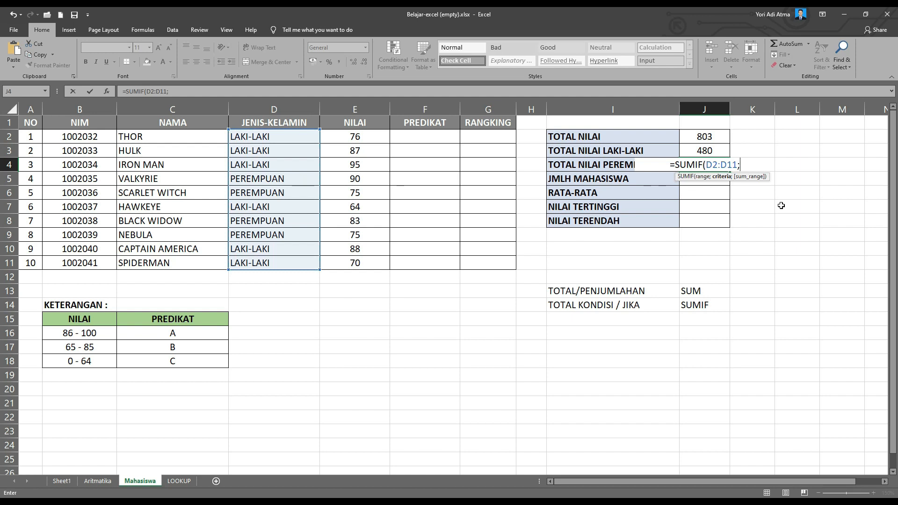
type("\"PEREMPUAN")
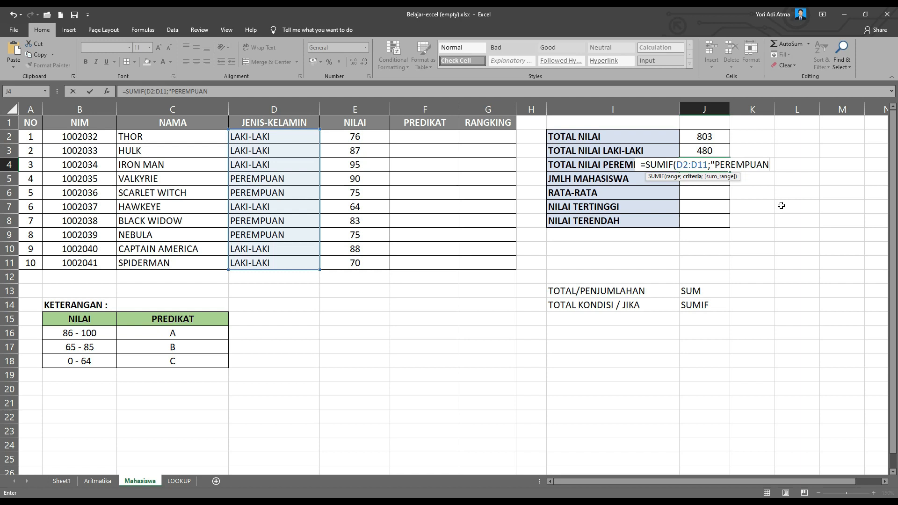
type("\"")
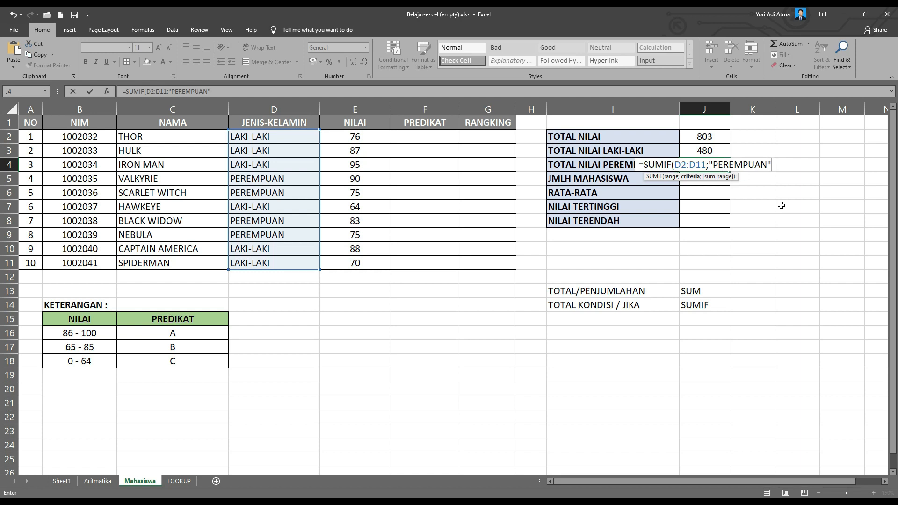
type(";")
left_click_drag(351, 141, 357, 263)
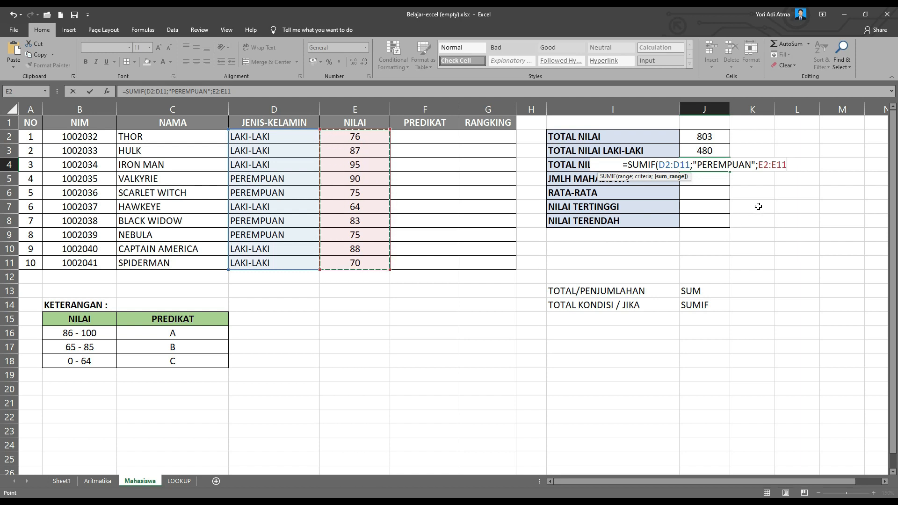
type(")")
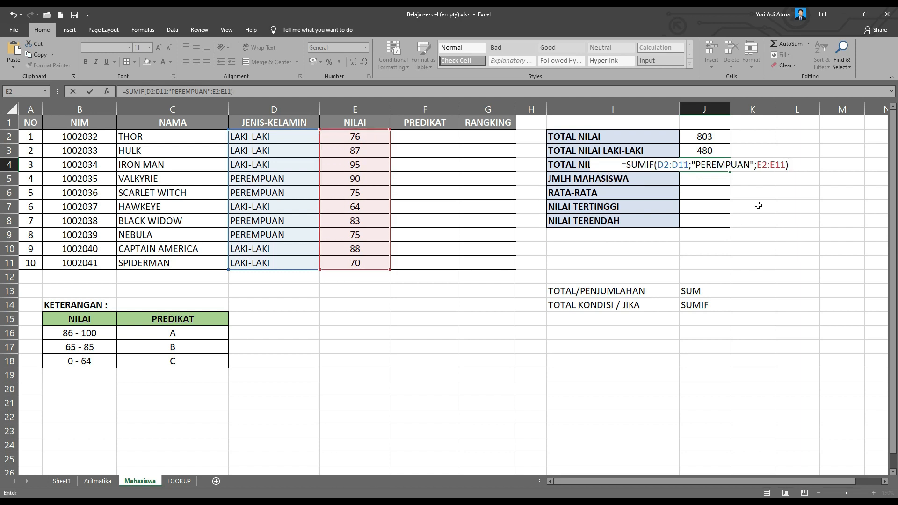
key("Return")
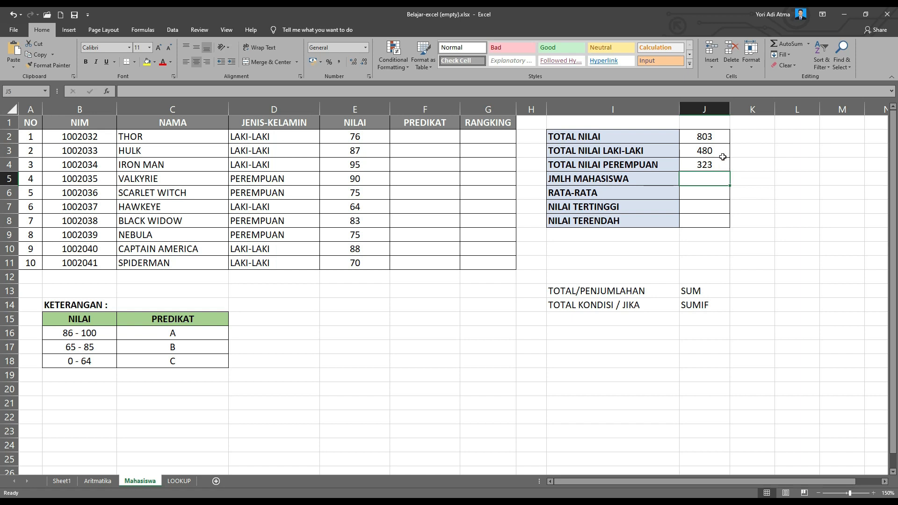
- Review the overall, LAKI-LAKI and PEREMPUAN total formulas in J2:J4, comparing SUM with SUMIF
left_click(705, 137)
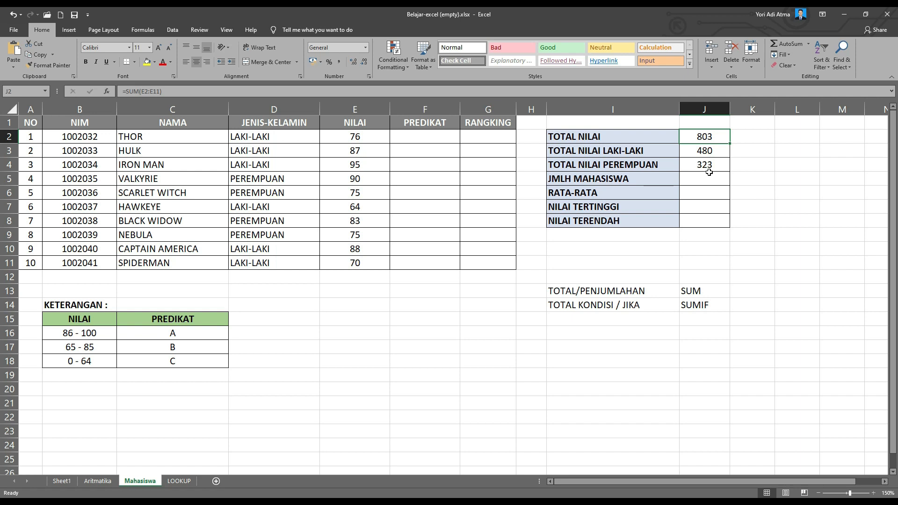
left_click(698, 151)
left_click(704, 164)
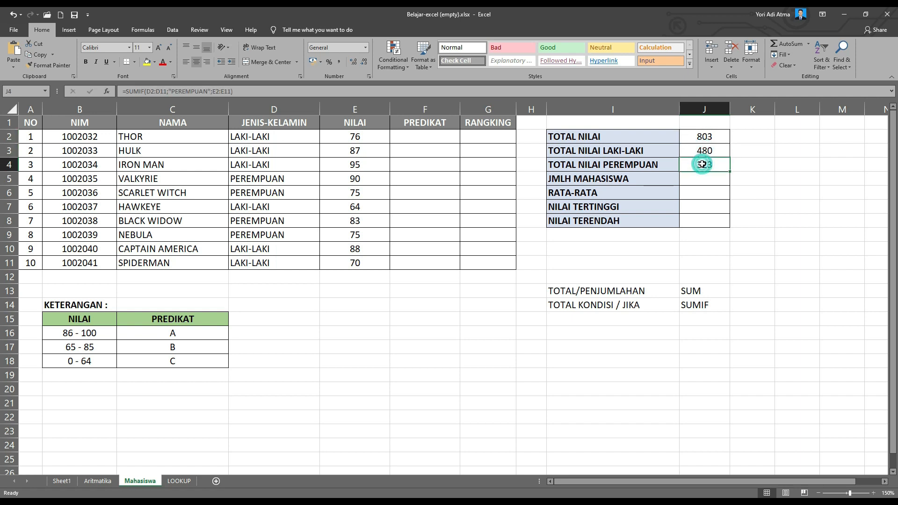
left_click(706, 136)
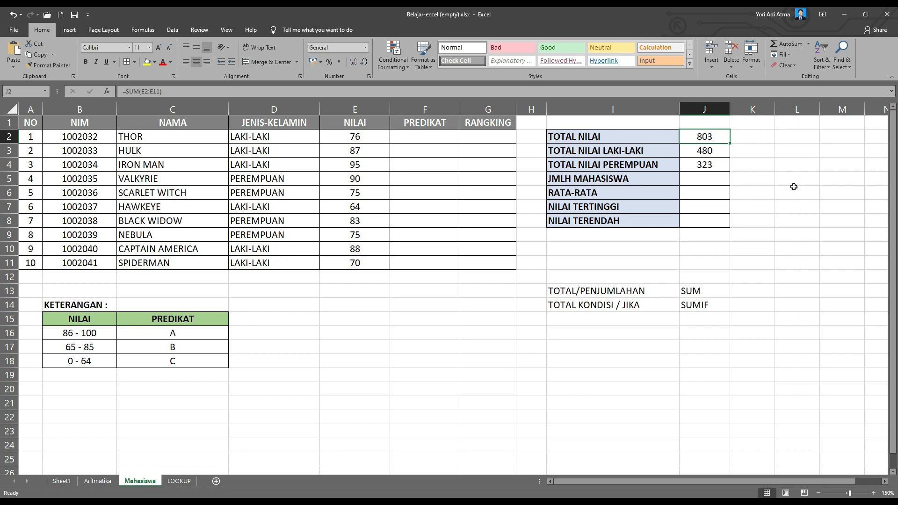
left_click(712, 154)
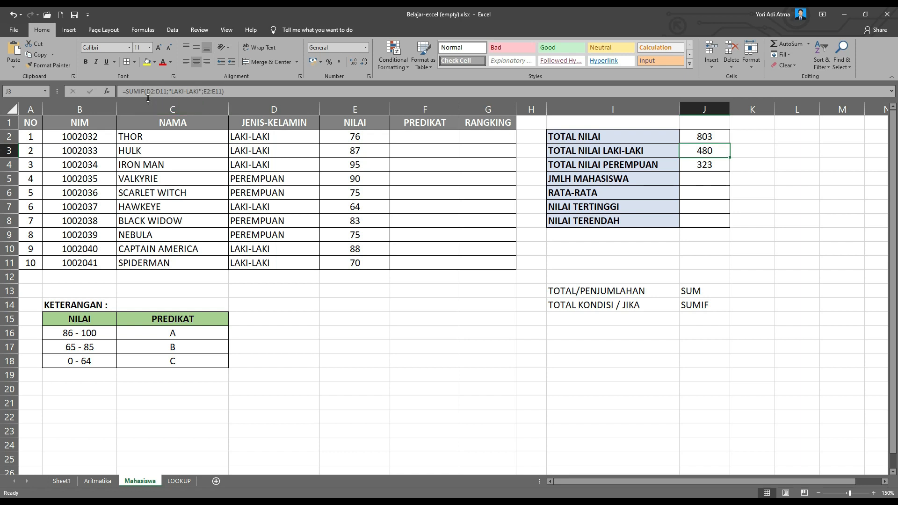
- Add a third function note below SUMIF, with JUMLAH in I15 and COUNT in J15
left_click(711, 181)
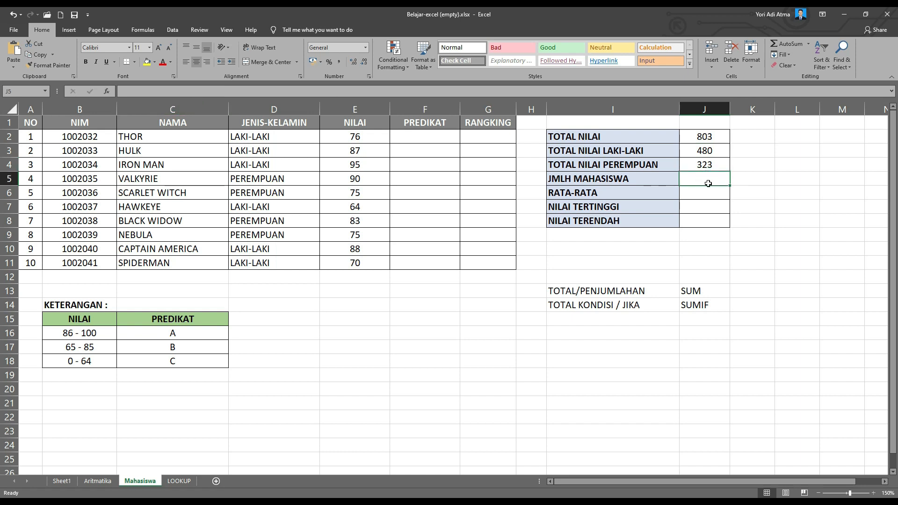
left_click(572, 320)
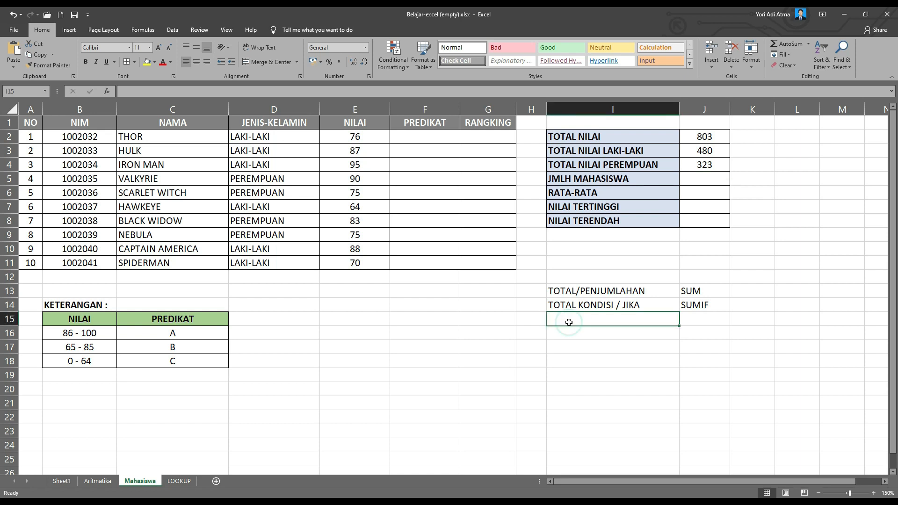
type("JUMLAH")
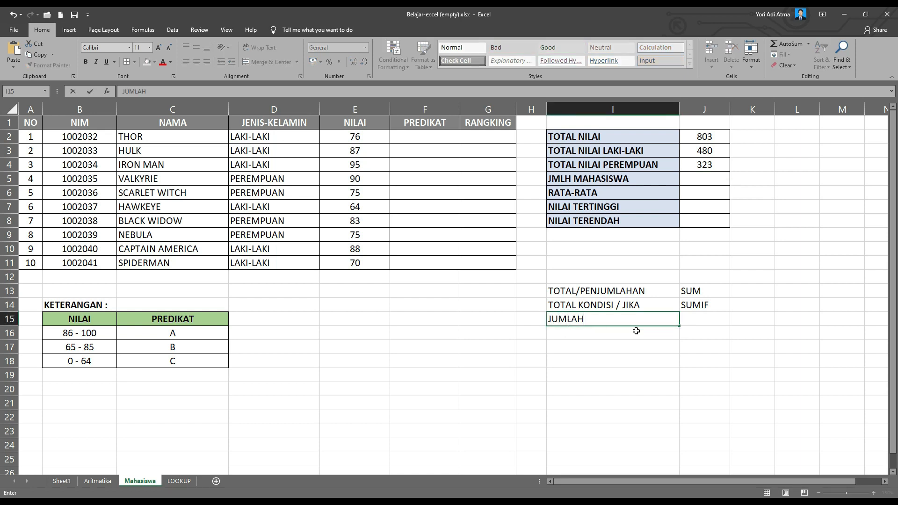
left_click(700, 319)
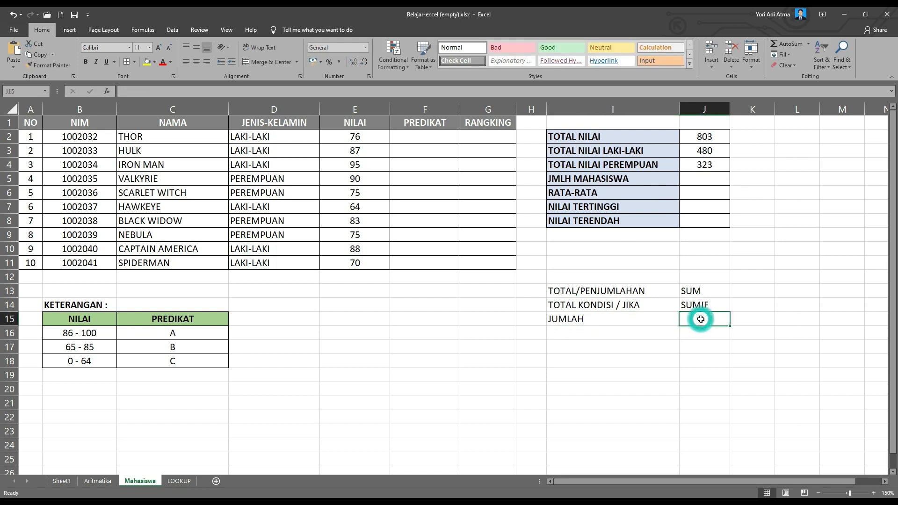
left_click(623, 293)
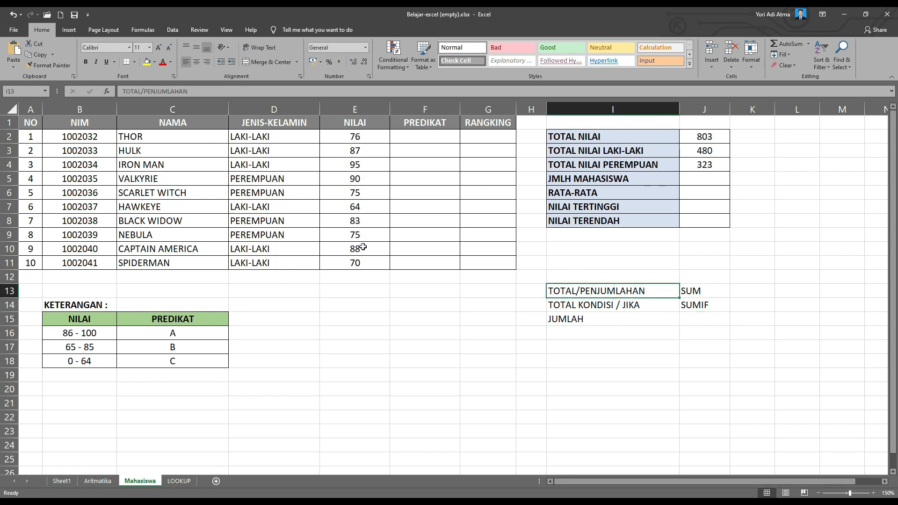
left_click(607, 320)
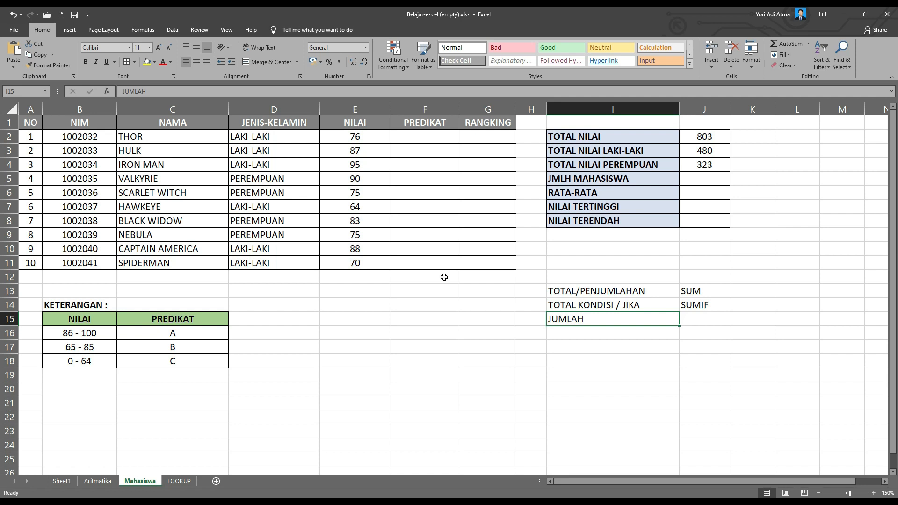
left_click(693, 321)
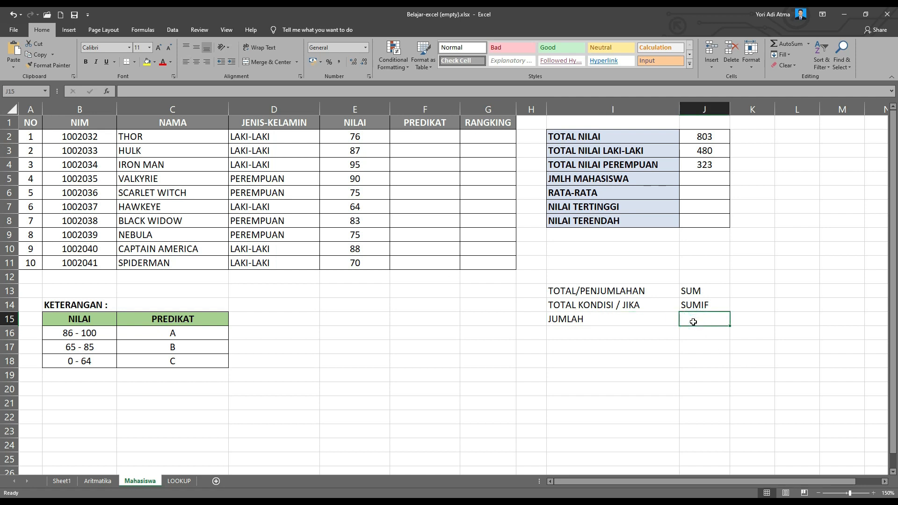
type("C")
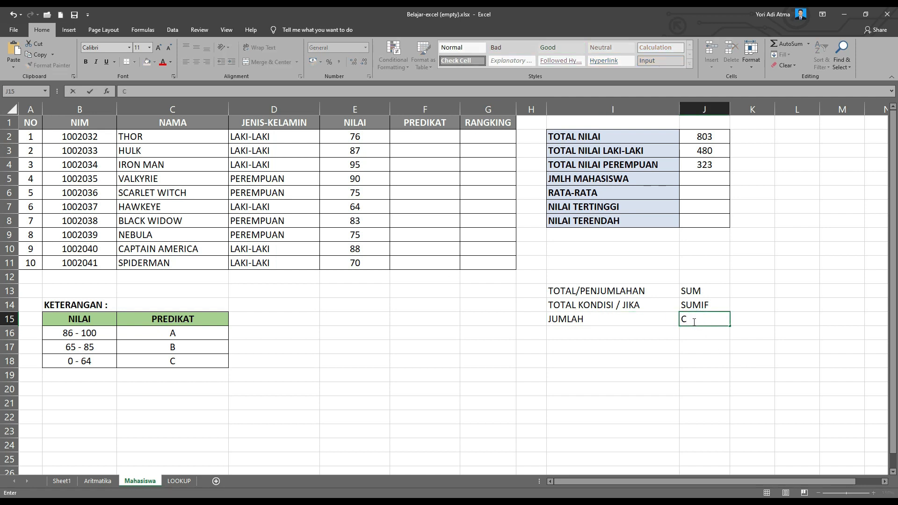
type("OUNT")
left_click(712, 335)
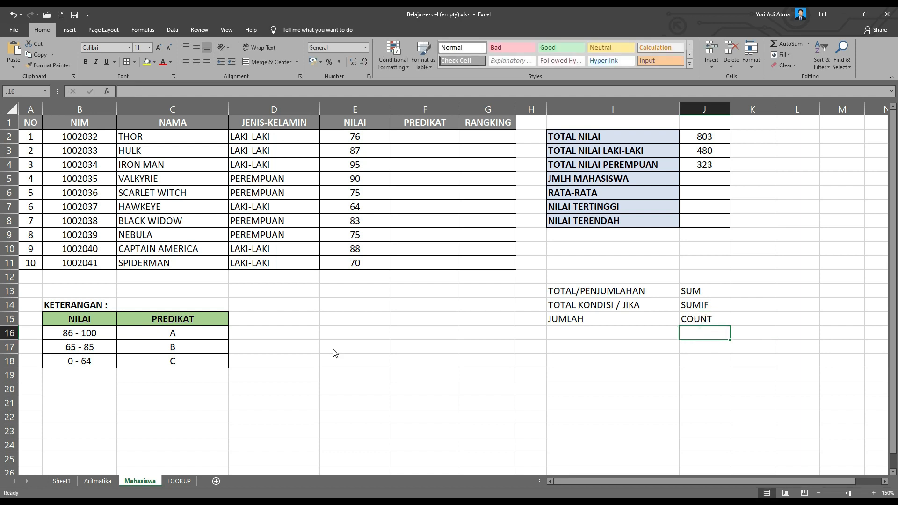
key("alt+Tab")
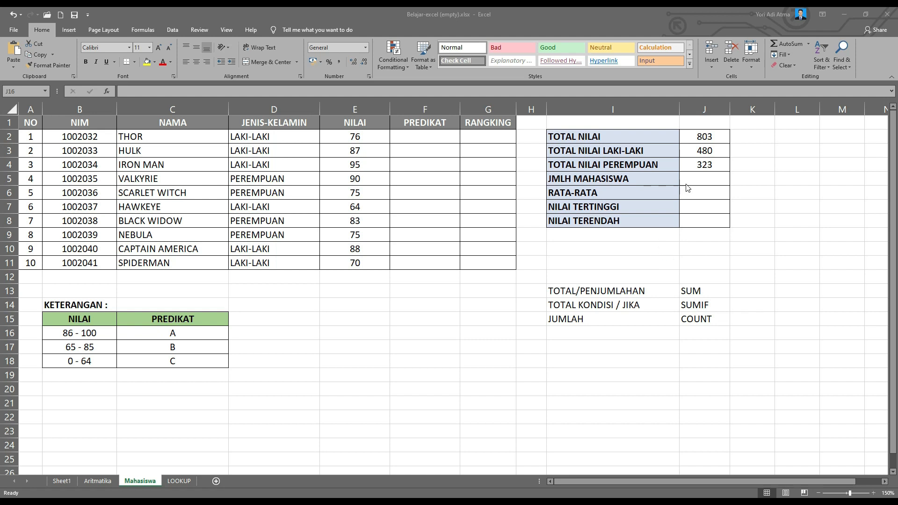
- Calculate JMLH MAHASISWA in J5 by counting the students' NIM entries with =COUNT(B2:B11)
left_click(696, 179)
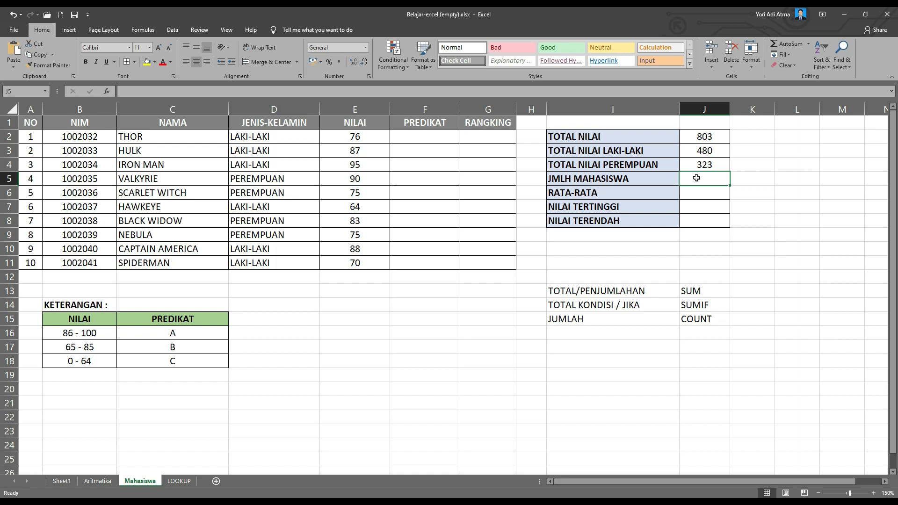
type("=")
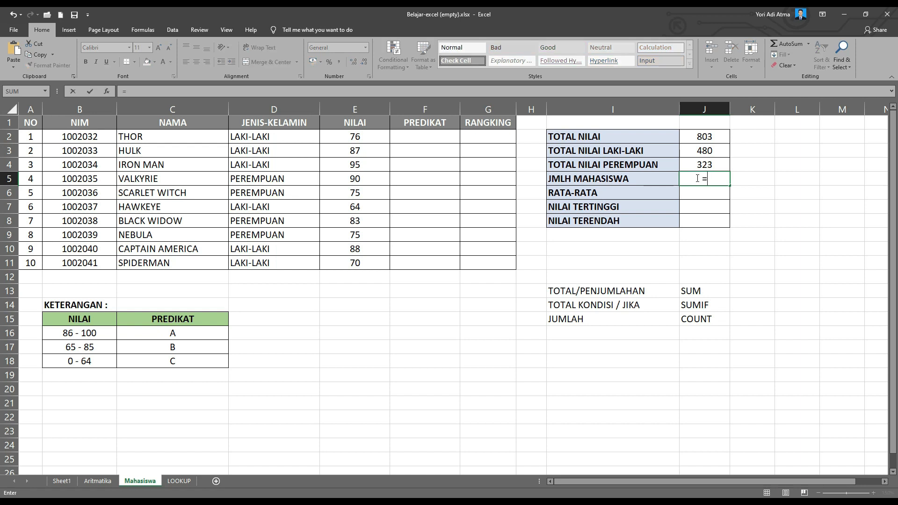
type("COUNT")
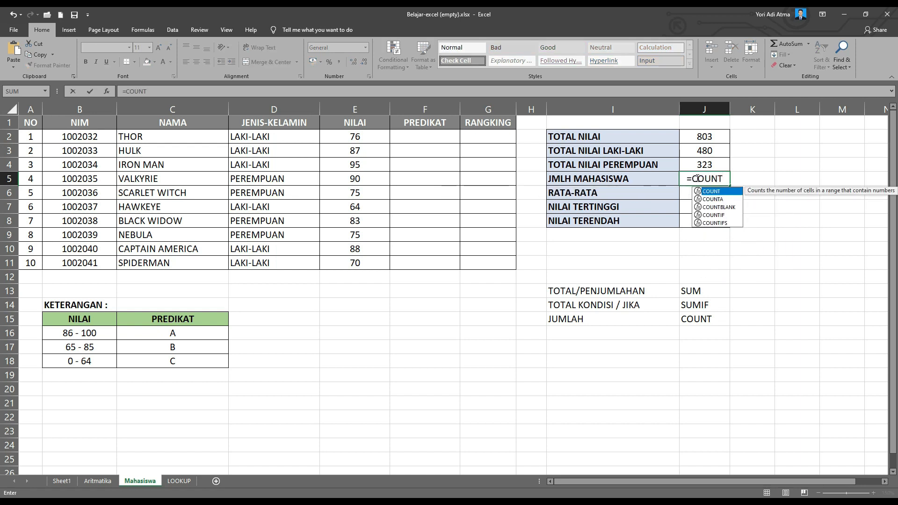
type("(")
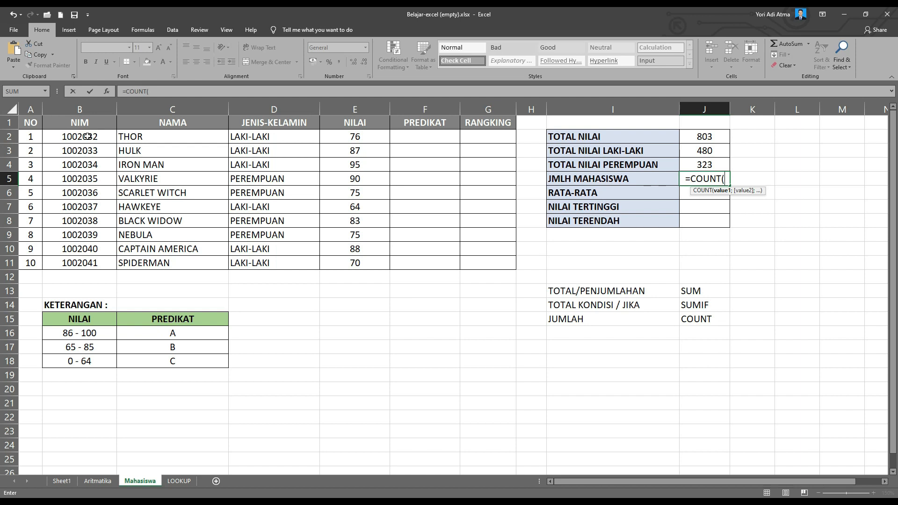
left_click_drag(87, 136, 90, 262)
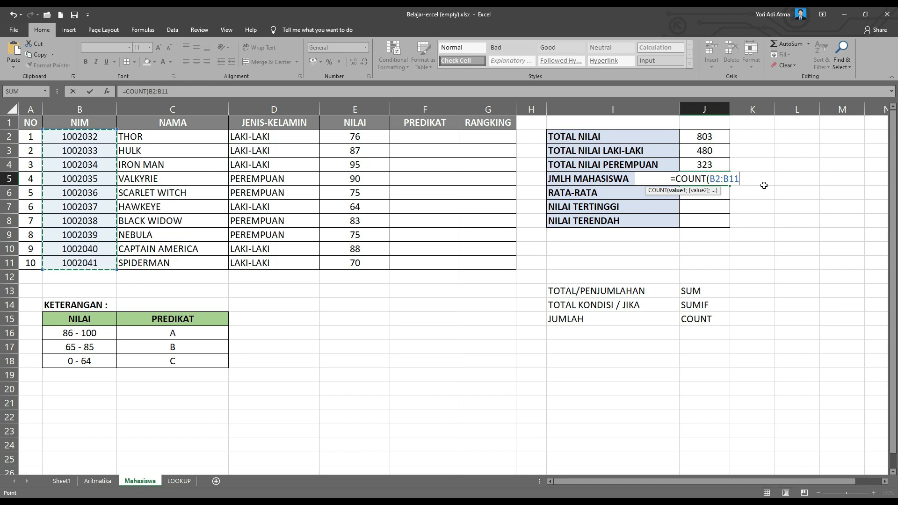
type(")")
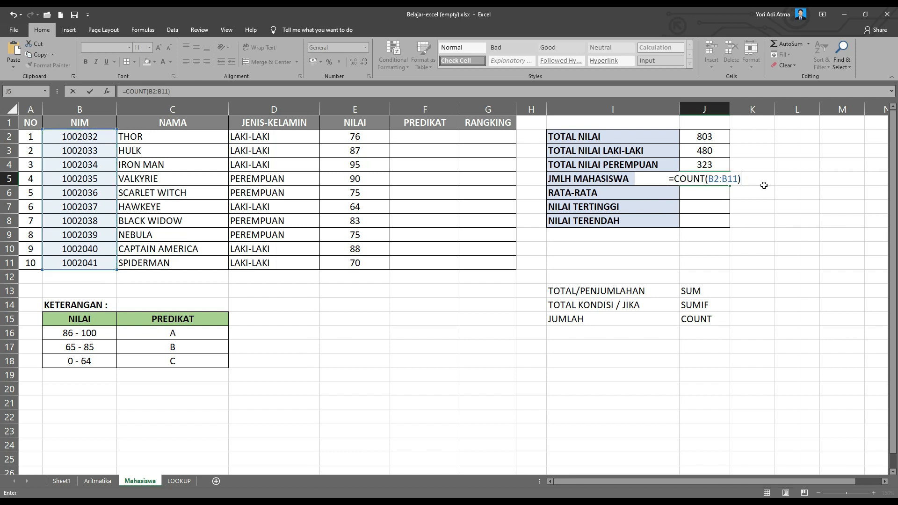
key("Return")
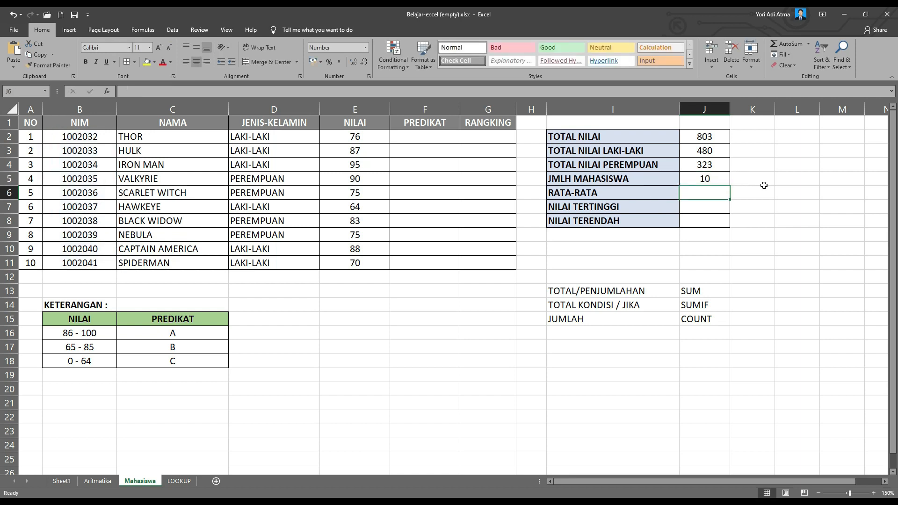
left_click(717, 179)
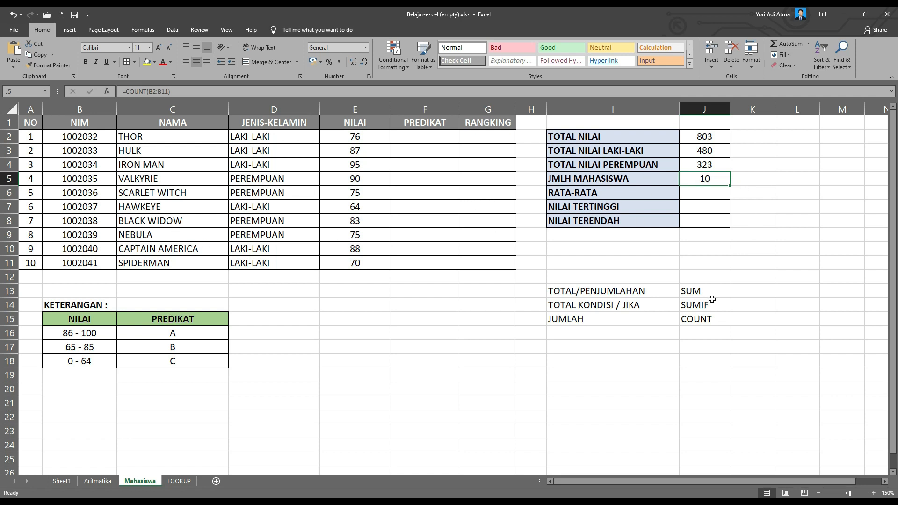
- Add a fourth function note below COUNT, with RATA-RATA in I16 and AVERAGE in J16
left_click(568, 335)
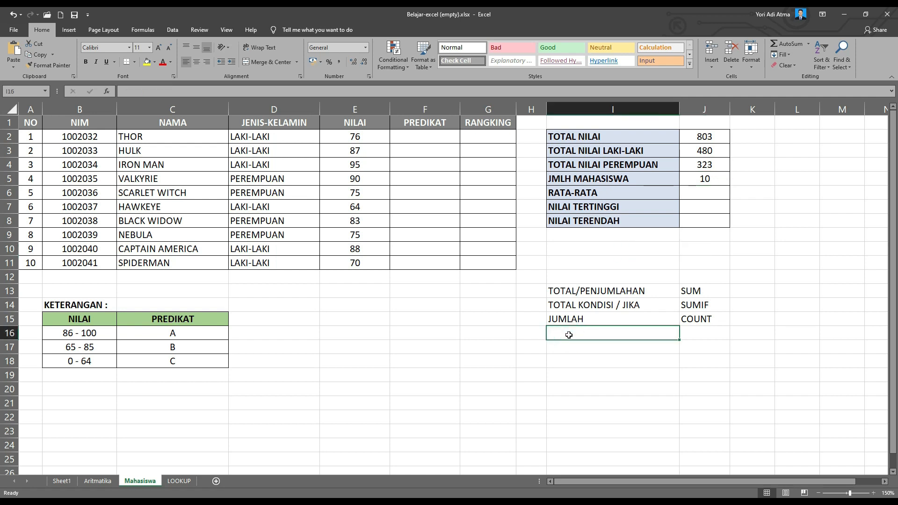
type("RATA-RATA")
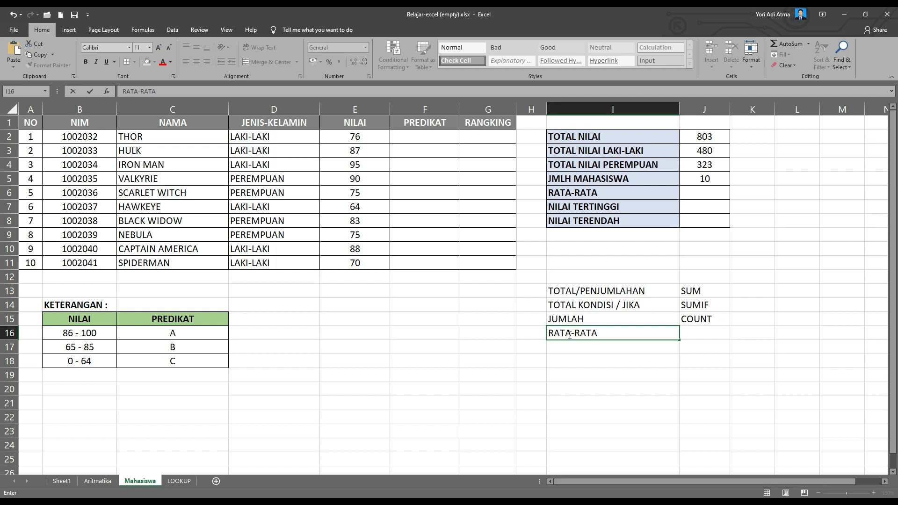
key("Tab")
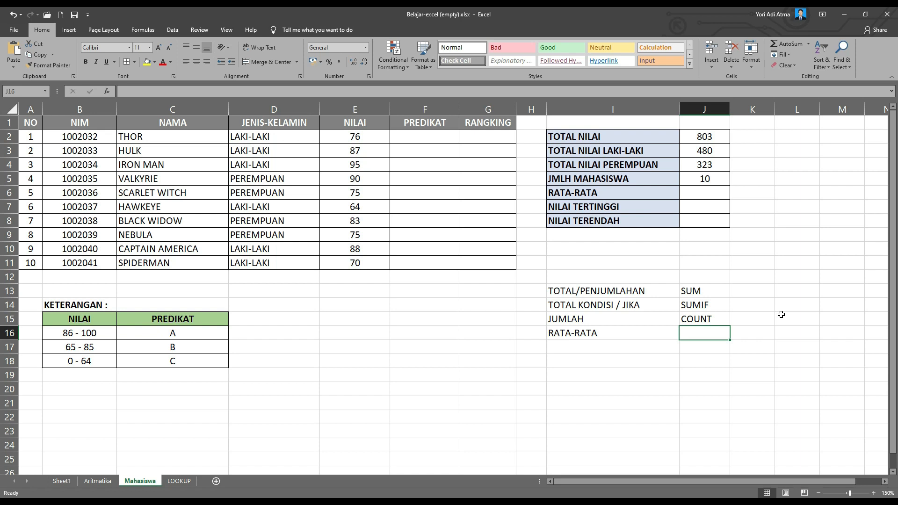
type("AVERAGE")
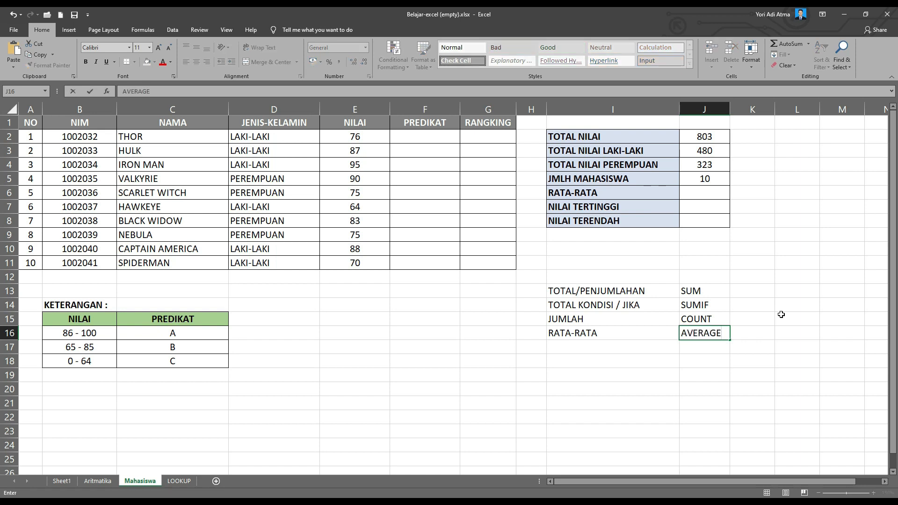
left_click(745, 336)
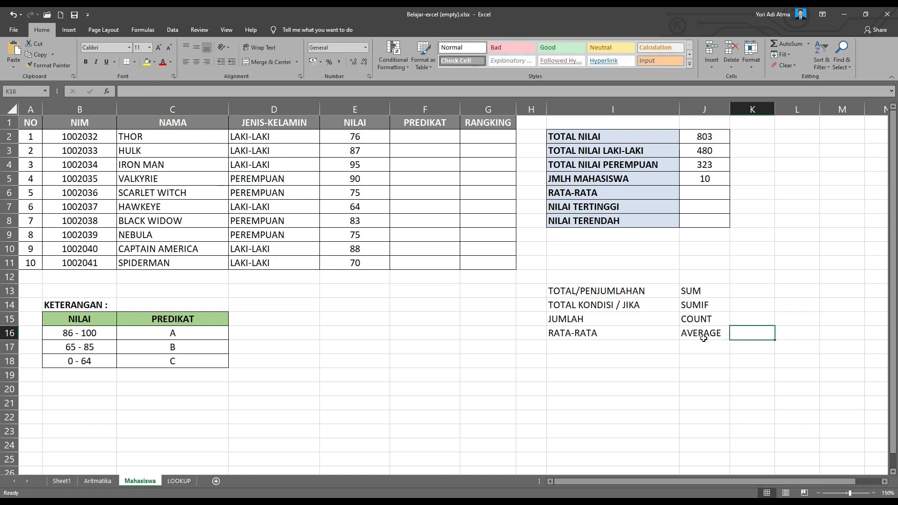
- Calculate RATA-RATA in J6 by averaging the students' NILAI scores with =AVERAGE(E2:E11)
left_click(700, 194)
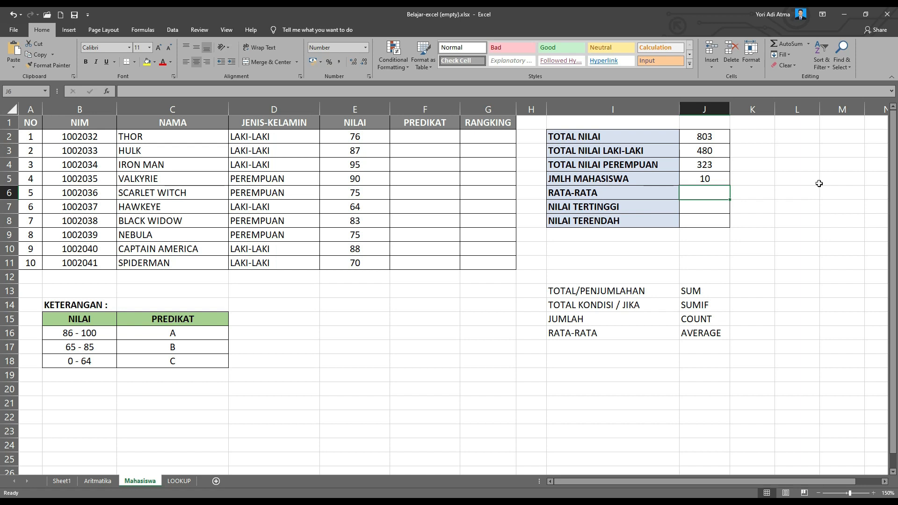
type("=AVERAGE")
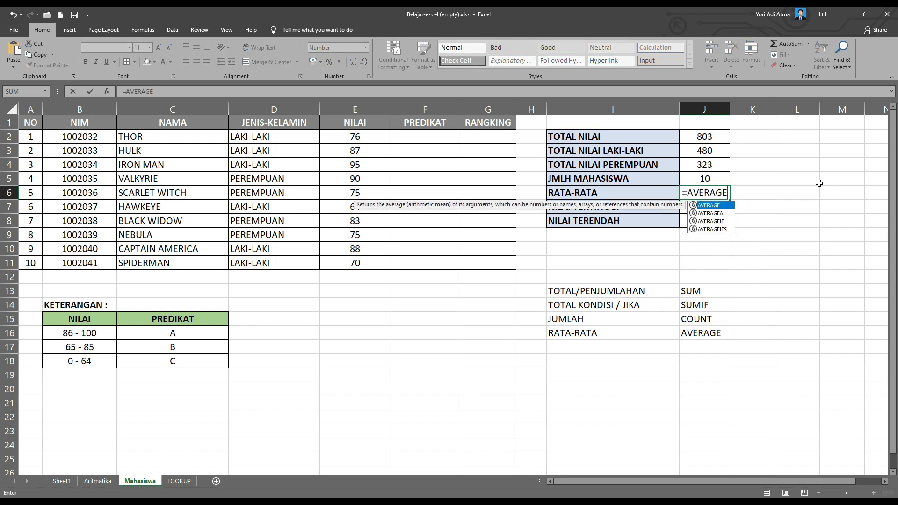
type("(")
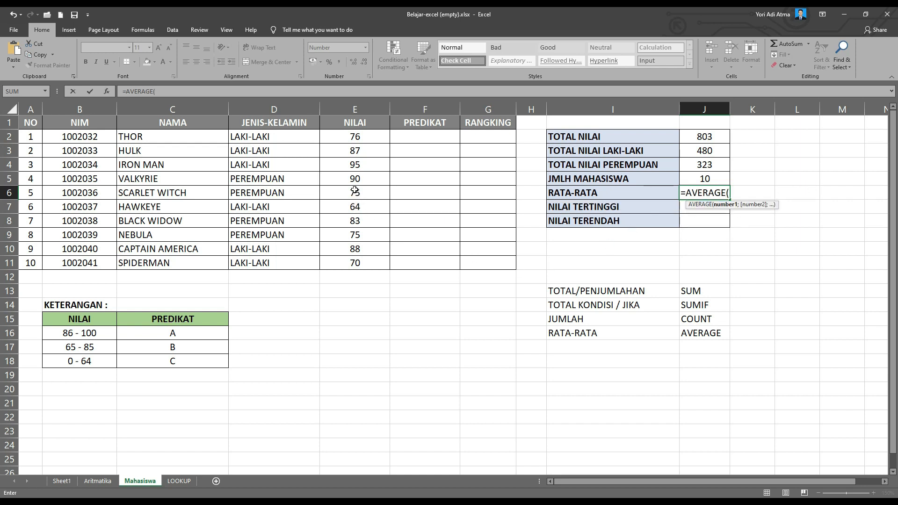
left_click_drag(351, 135, 372, 265)
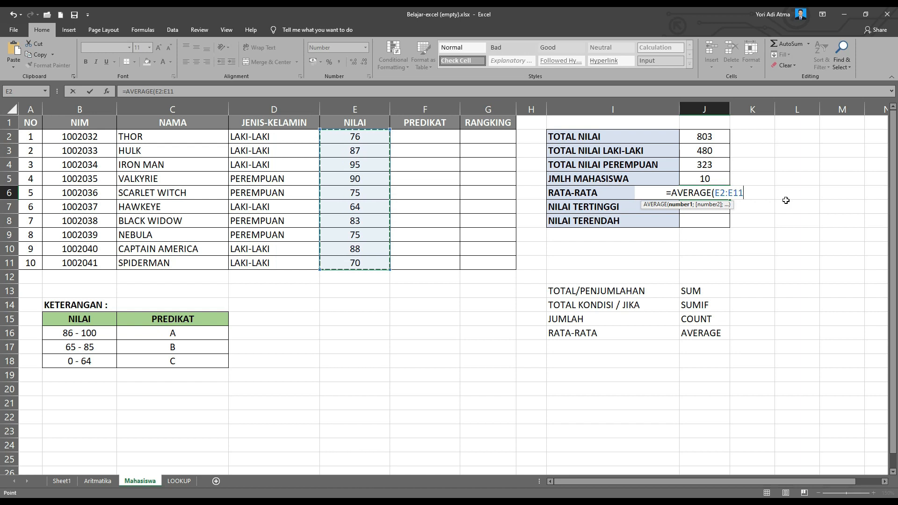
type(")")
key("Return")
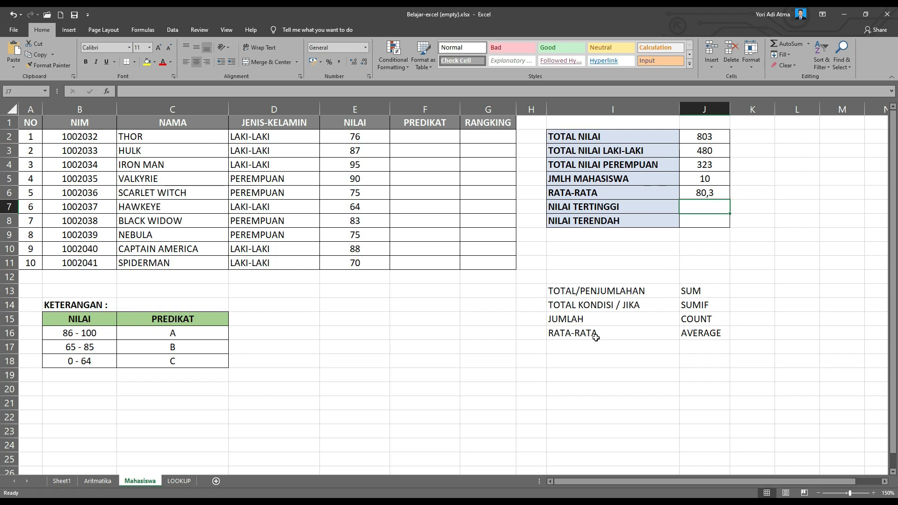
- Add a fifth function note below AVERAGE, with NILAI TERTINGGI in I17 and MAX in J17
left_click(574, 348)
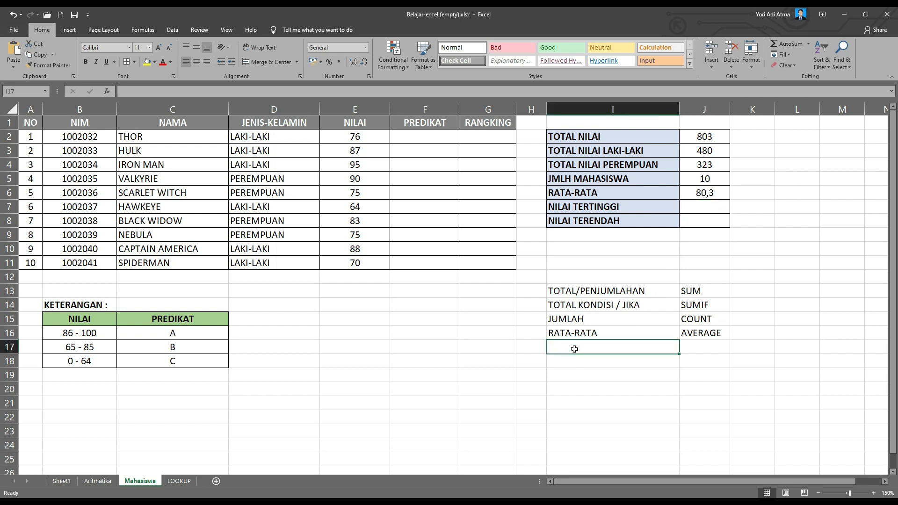
type("NILAI TERTINGGI")
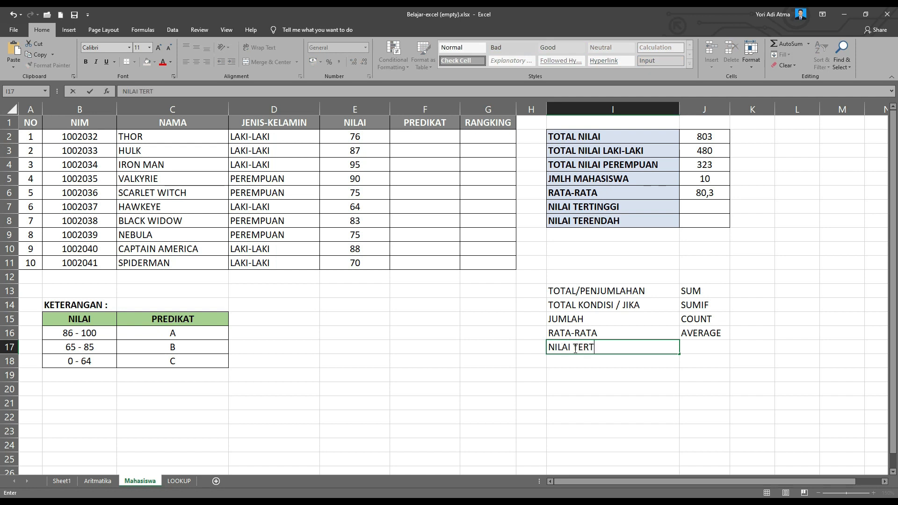
left_click(681, 345)
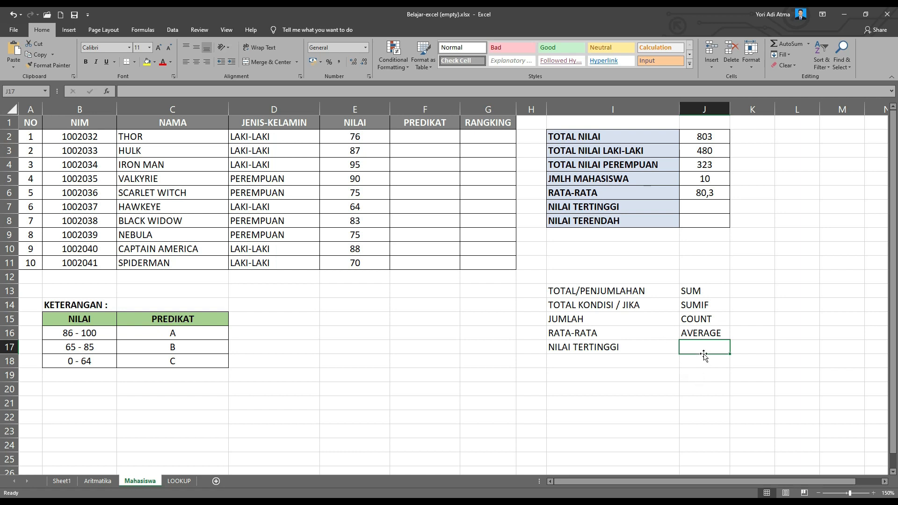
type("MAX")
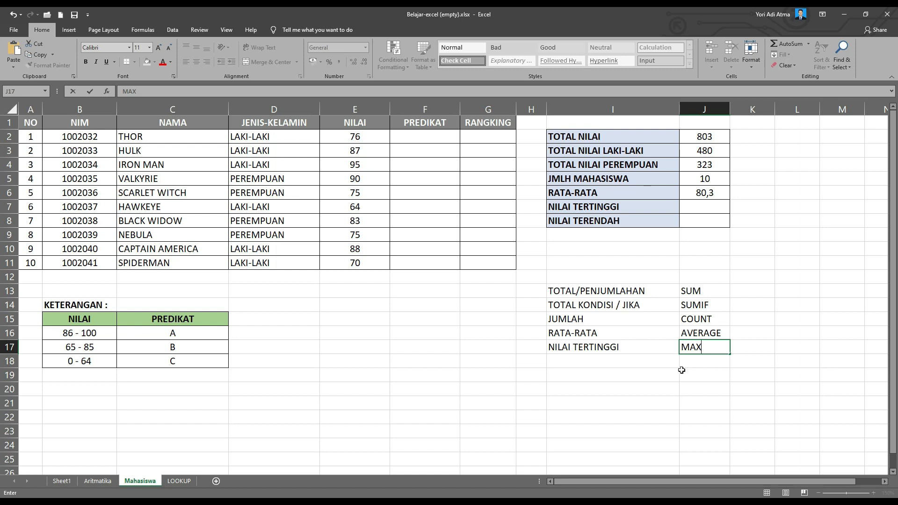
left_click(690, 363)
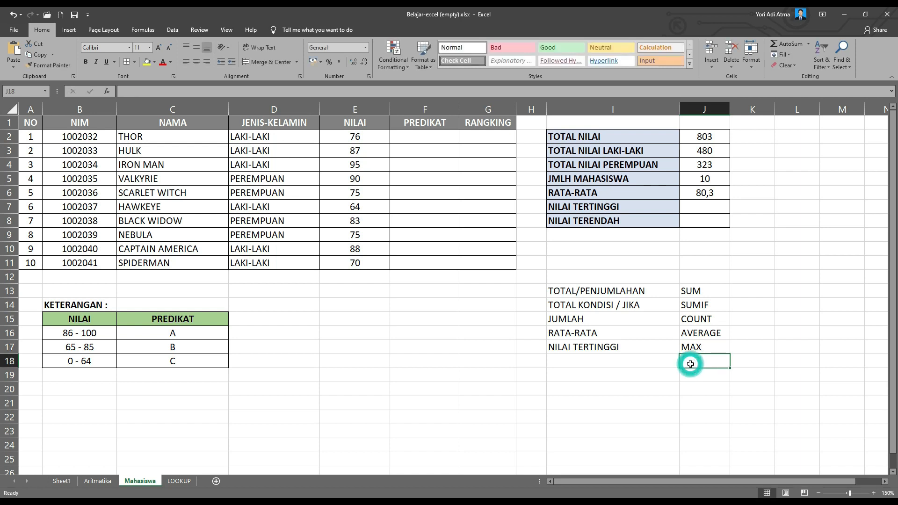
- Calculate NILAI TERTINGGI in J7 with =MAX(E2:E11) and check it against the highest score in the NILAI column
left_click(701, 207)
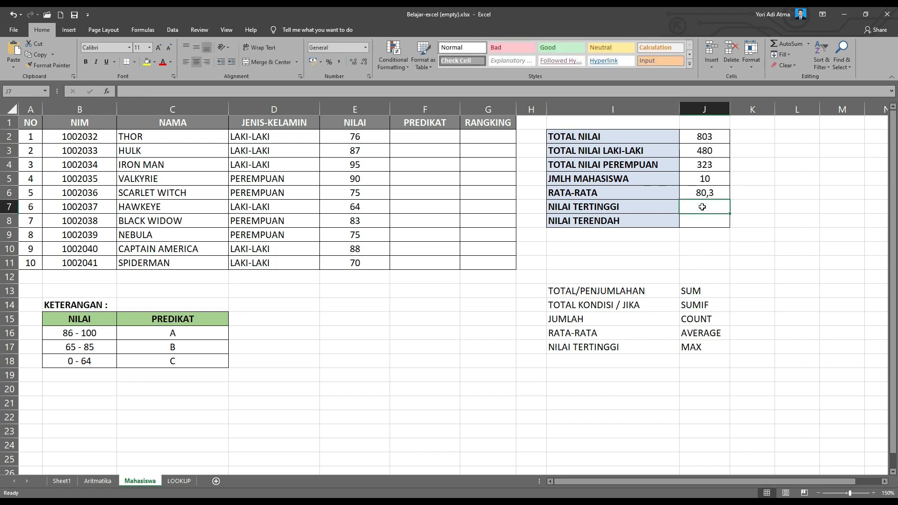
type("=")
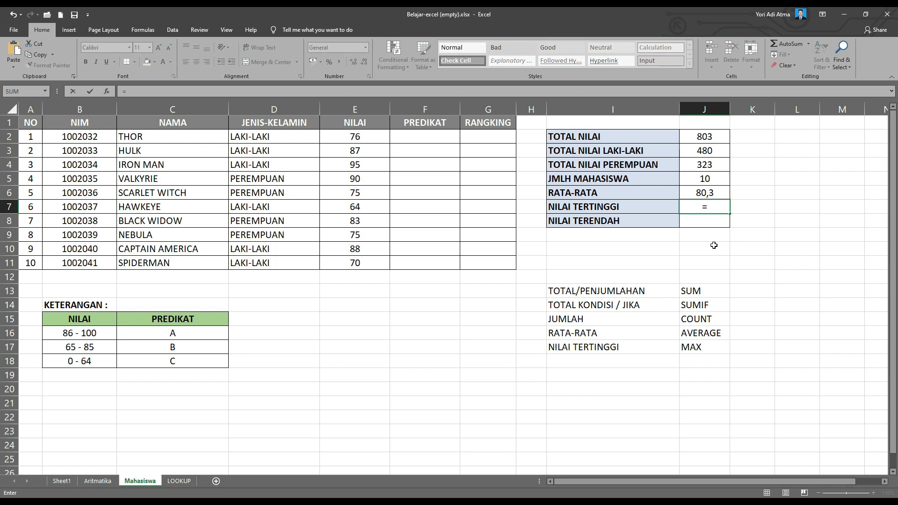
type("MAX")
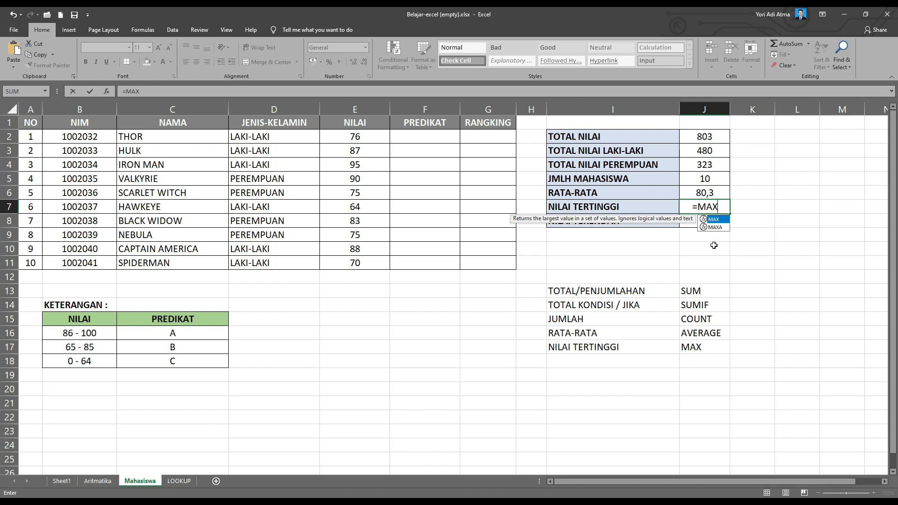
type("(")
left_click_drag(355, 136, 369, 264)
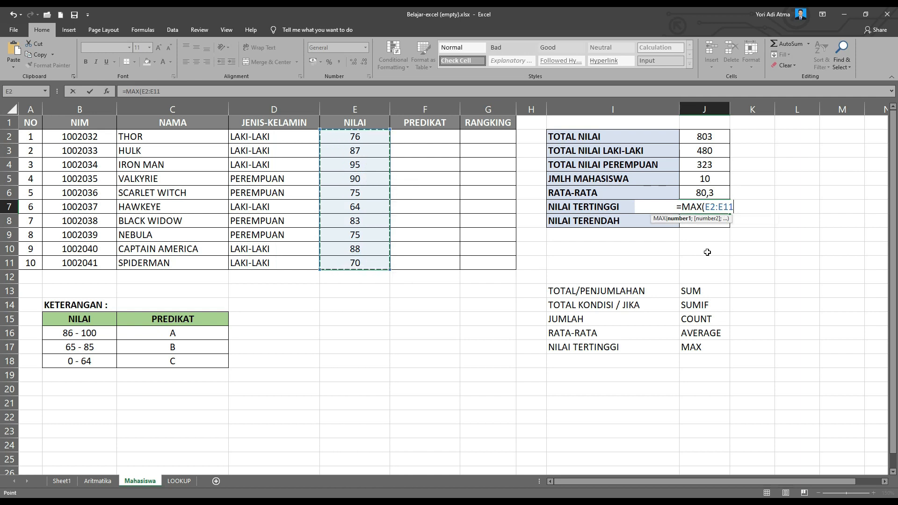
type(")")
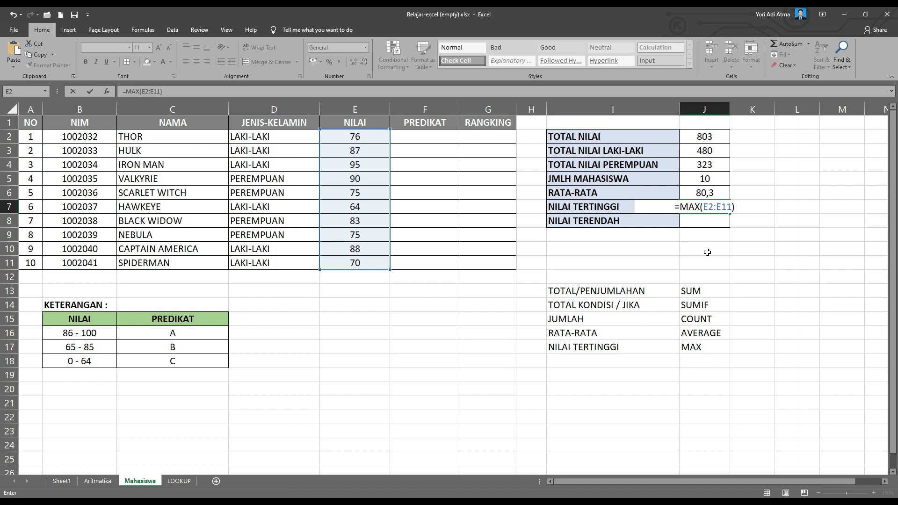
key("Return")
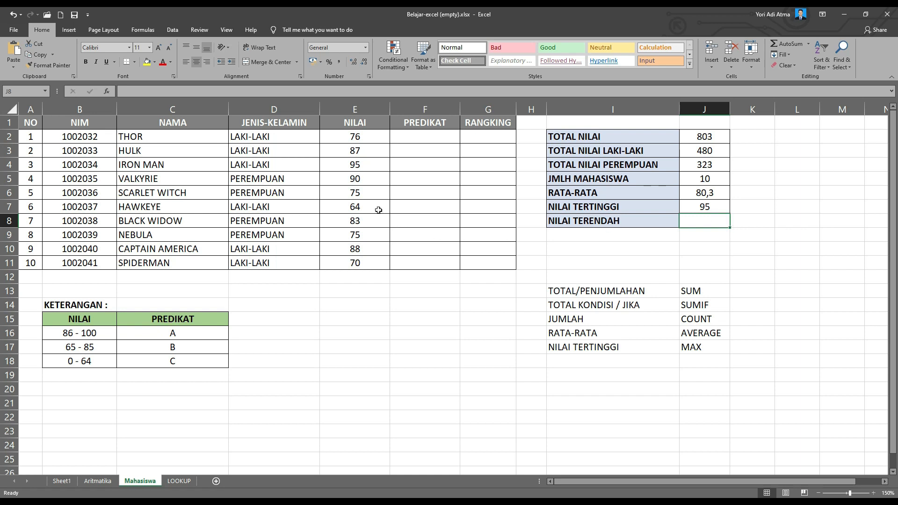
left_click(361, 165)
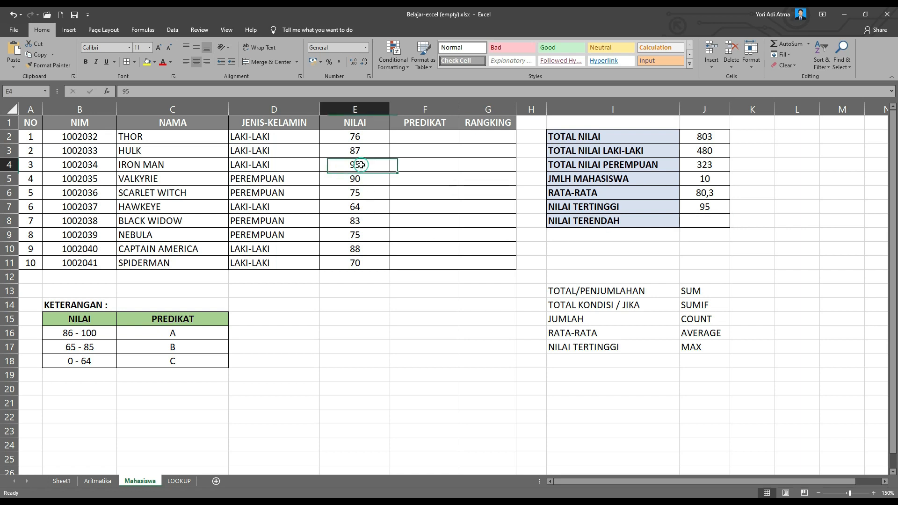
left_click(709, 208)
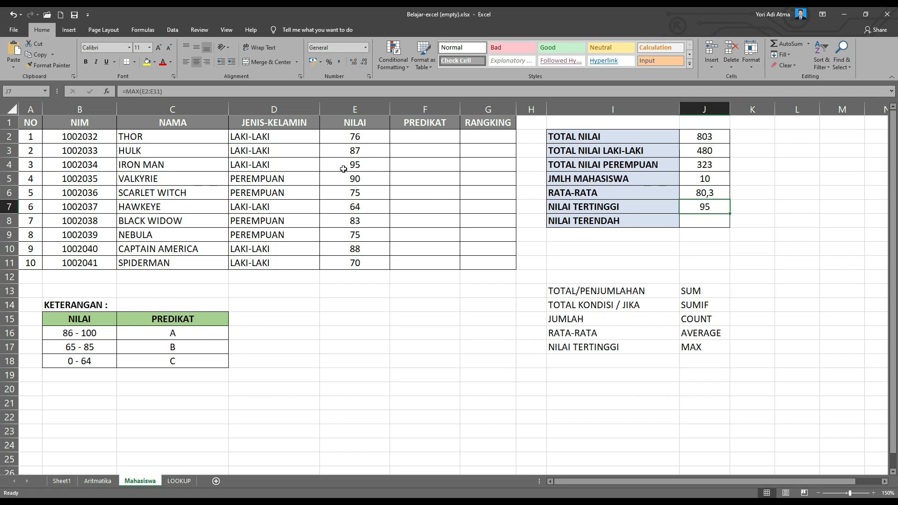
- Add a sixth function note below MAX, with NILAI TERENDAH in I18 and MIN in J18
left_click(583, 363)
key("shift+Right")
key("shift+Right")
key("shift+Right")
key("shift+Right")
key("shift+Right")
key("shift+Right")
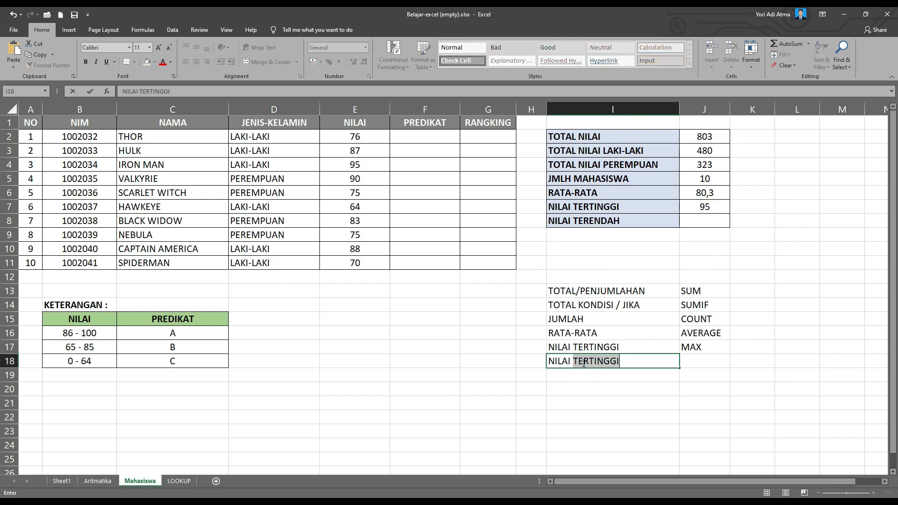
type("RENDAH")
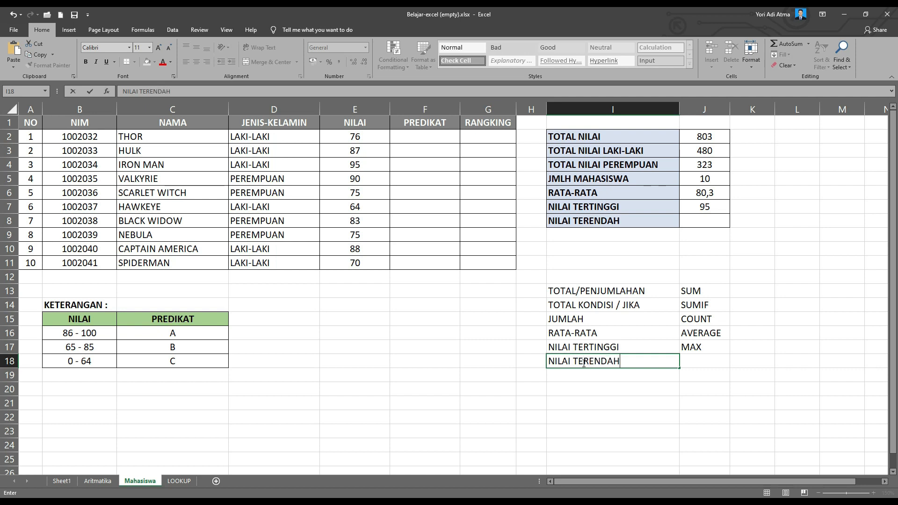
left_click(685, 358)
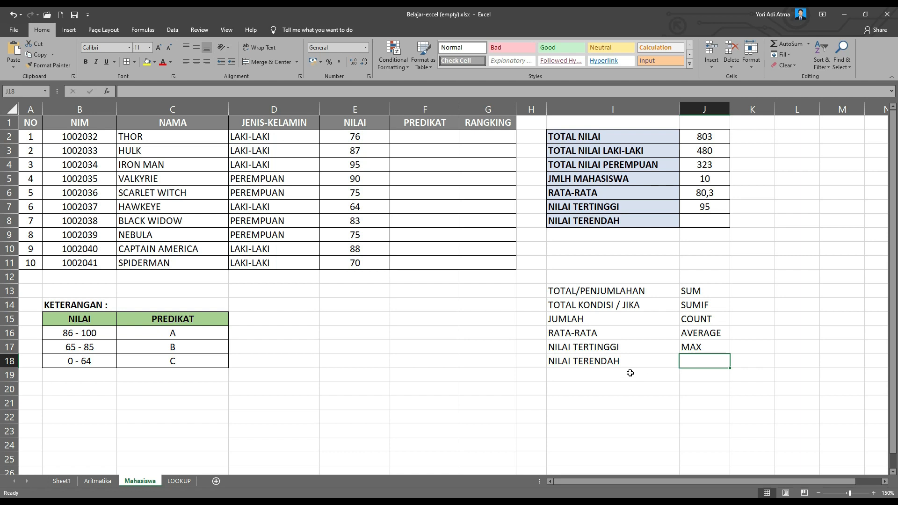
type("MIN")
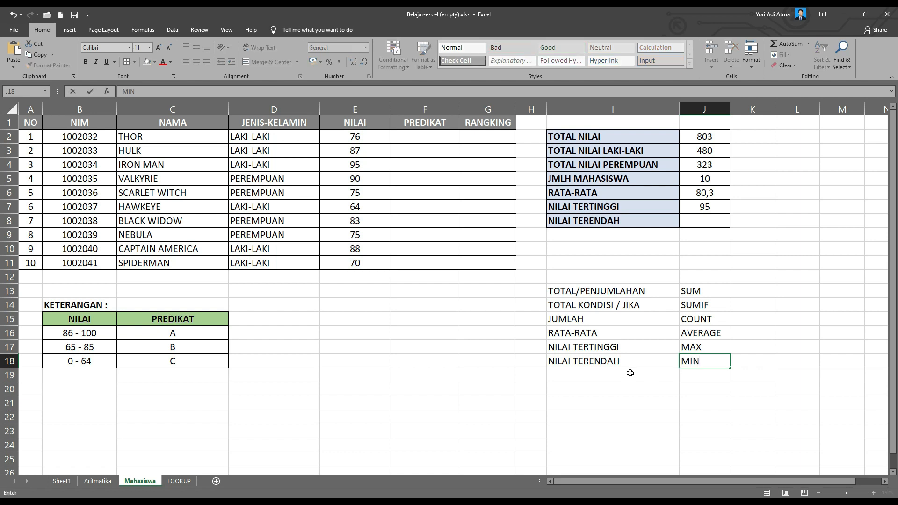
- Calculate NILAI TERENDAH in J8 with =MIN(E2:E11) and check it against the lowest score in the NILAI column
left_click(695, 222)
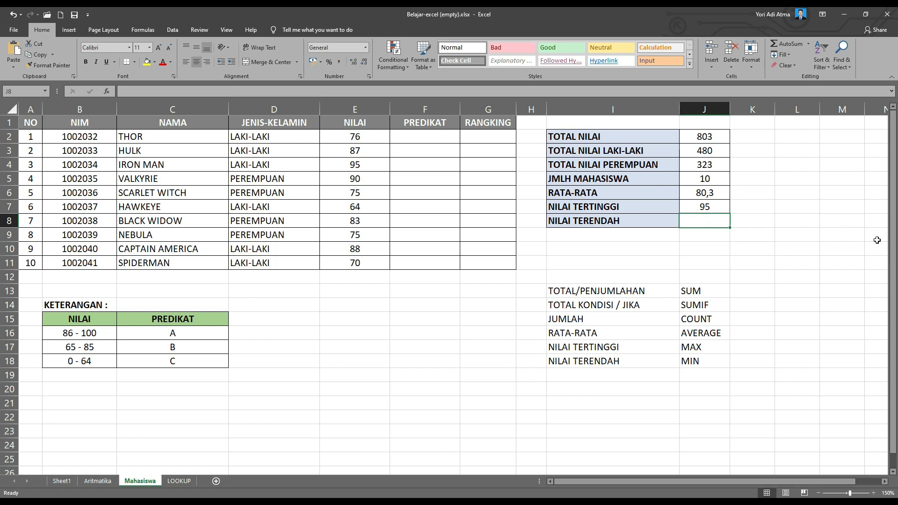
type("=MIN")
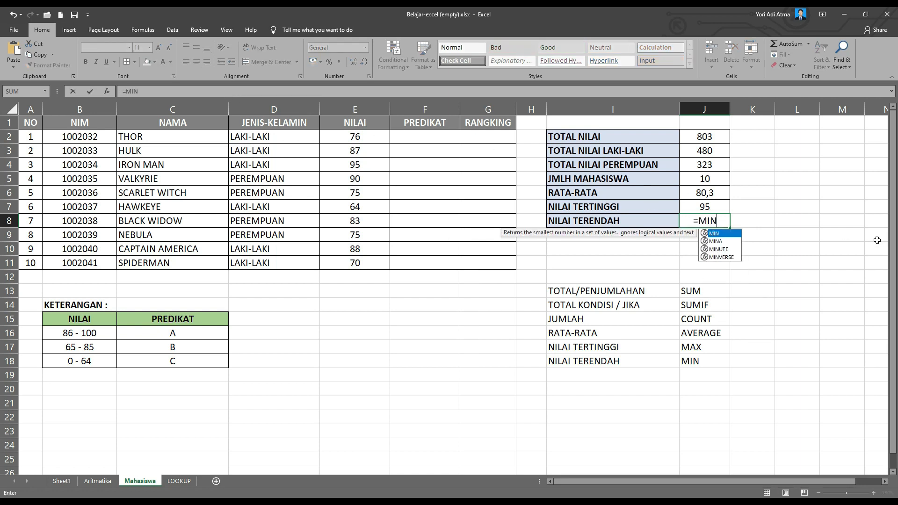
type("(")
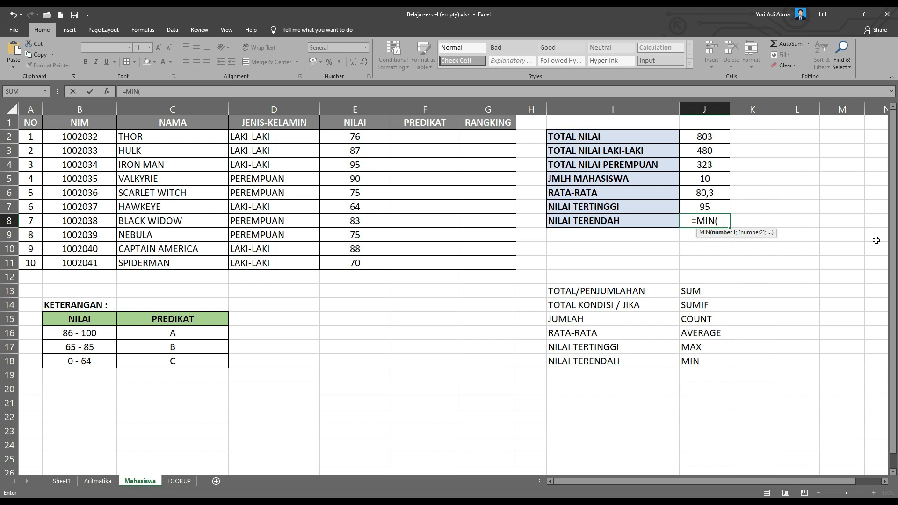
left_click_drag(347, 133, 364, 263)
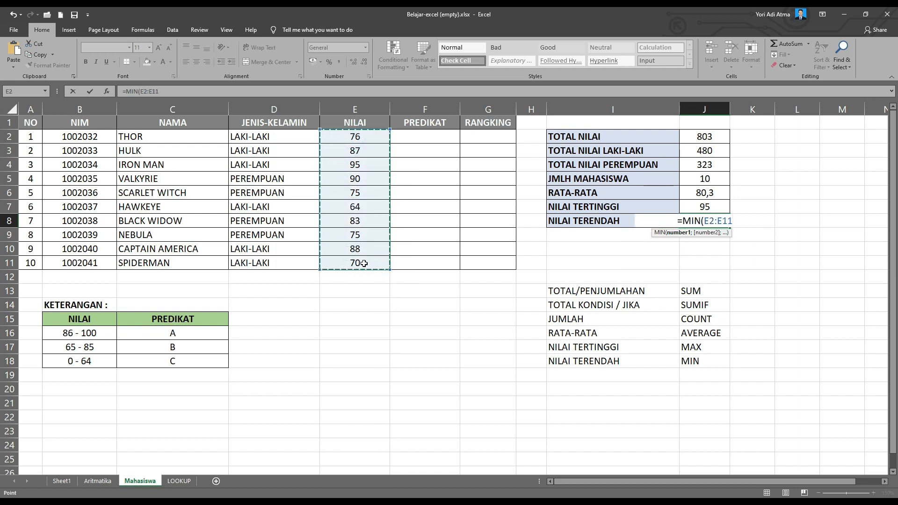
type(")")
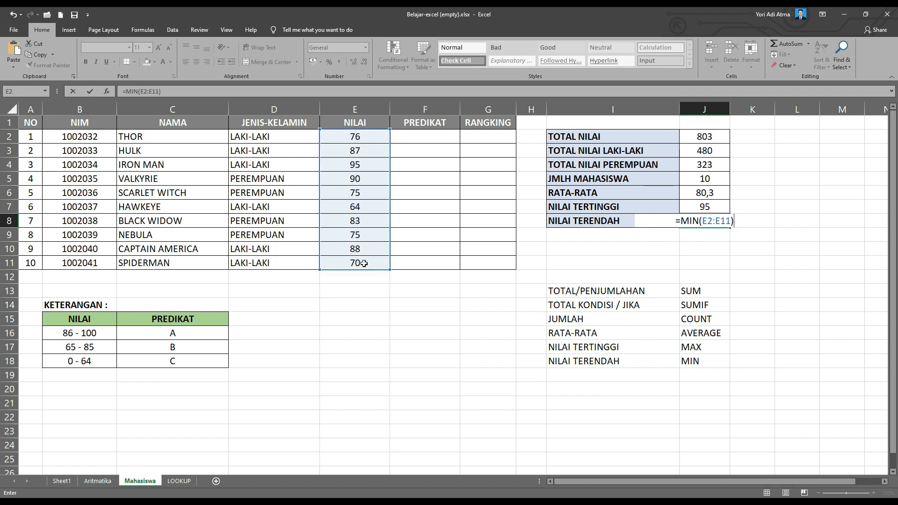
key("Return")
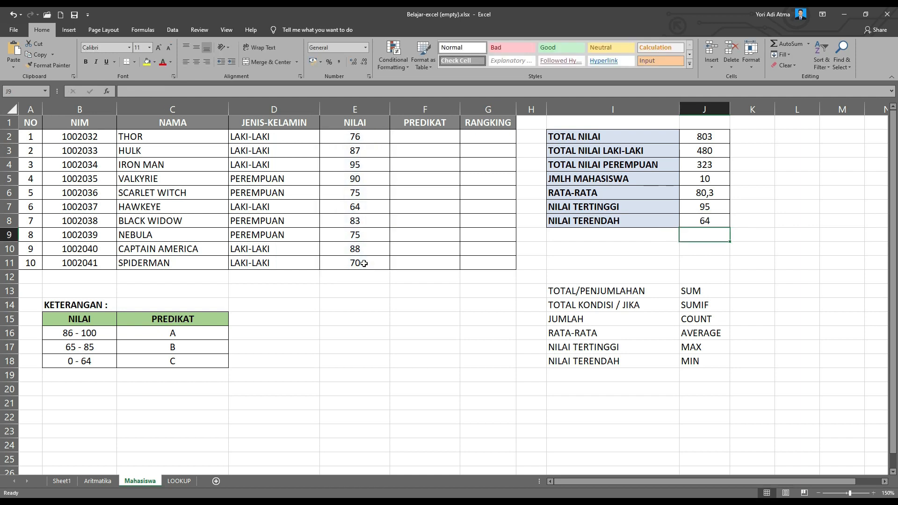
left_click(372, 207)
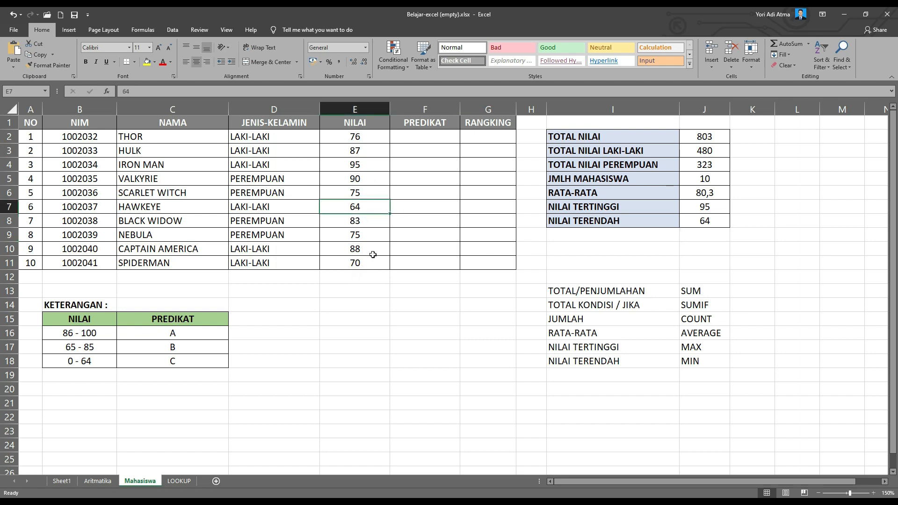
left_click(707, 237)
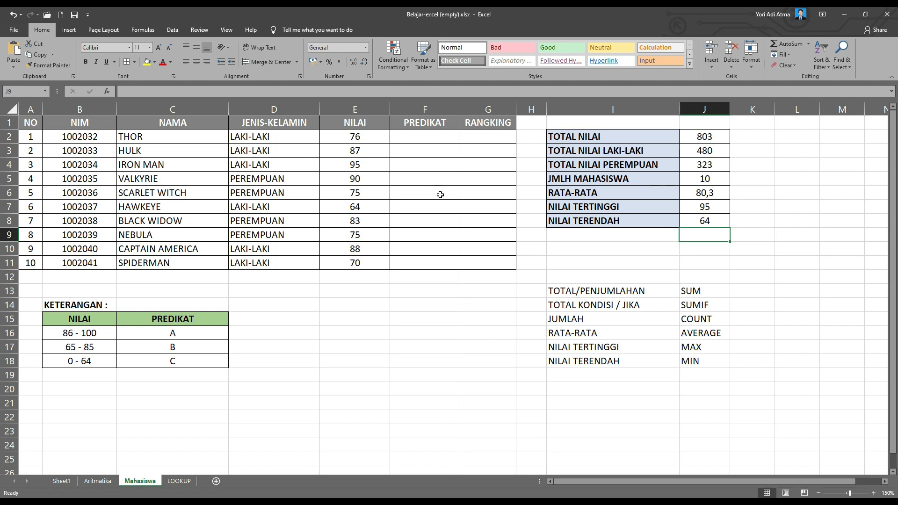
- Review the formulas in the score summary from TOTAL NILAI to RATA-RATA, looking closely at the SUMIF formula for TOTAL NILAI LAKI-LAKI
left_click(418, 136)
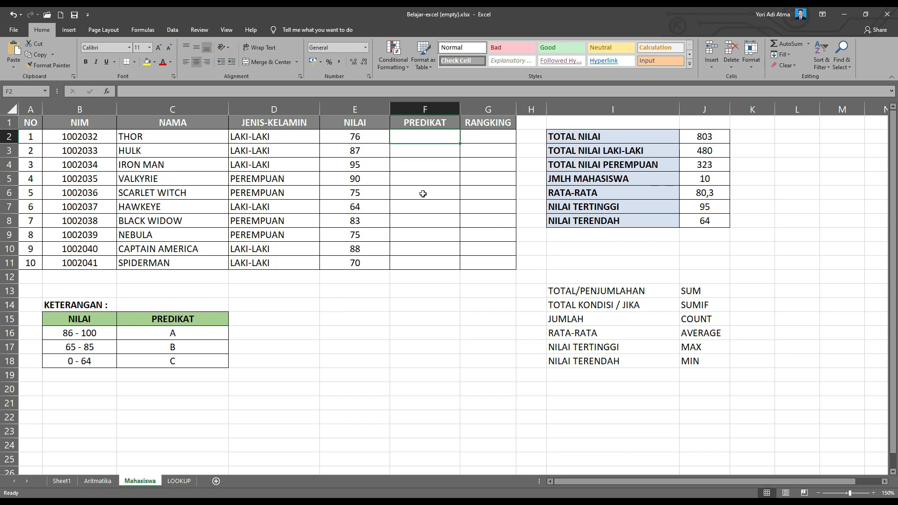
left_click(693, 292)
left_click(700, 306)
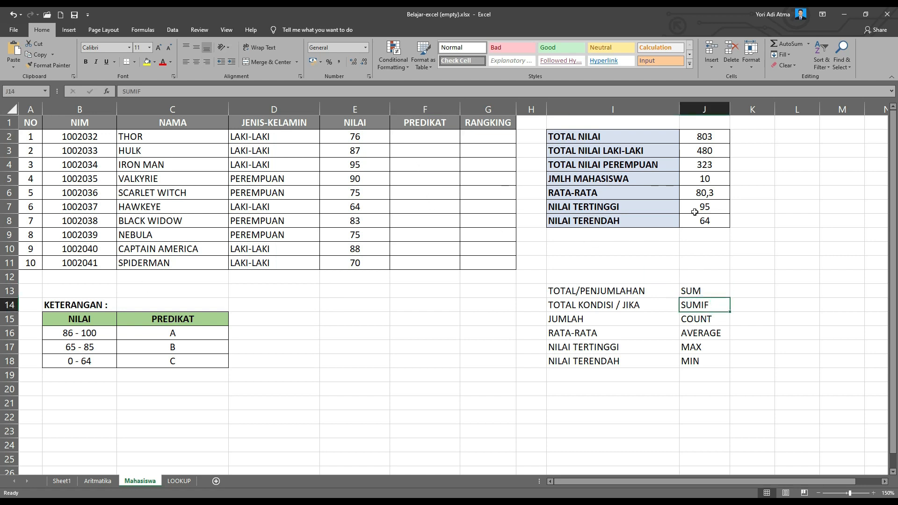
left_click(707, 137)
left_click(706, 151)
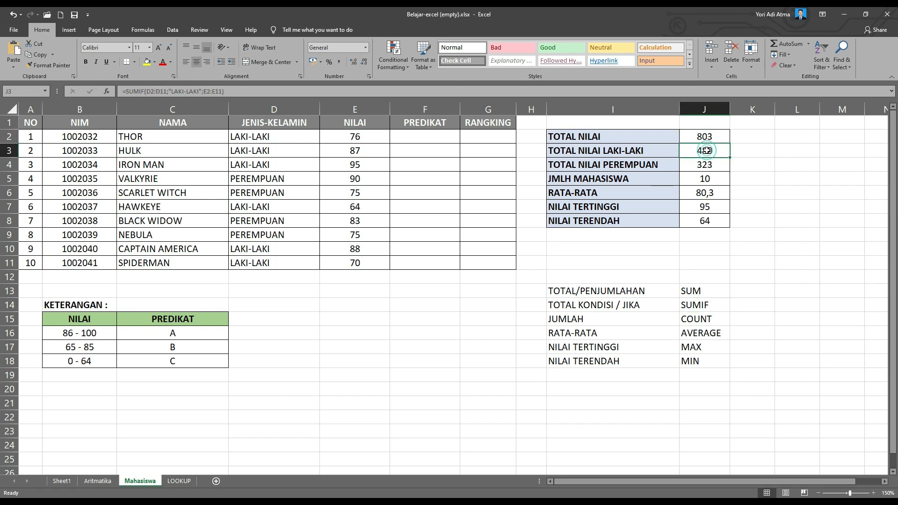
left_click(705, 164)
left_click(707, 178)
left_click(705, 192)
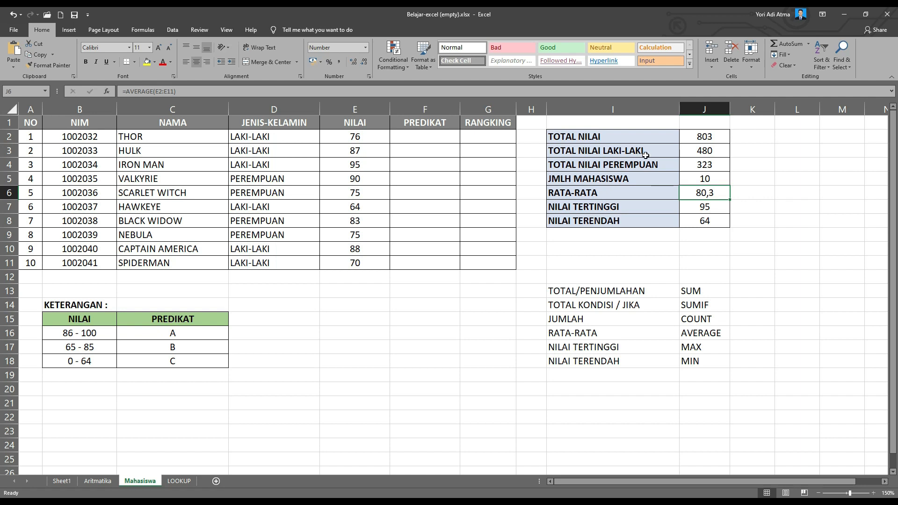
left_click(694, 151)
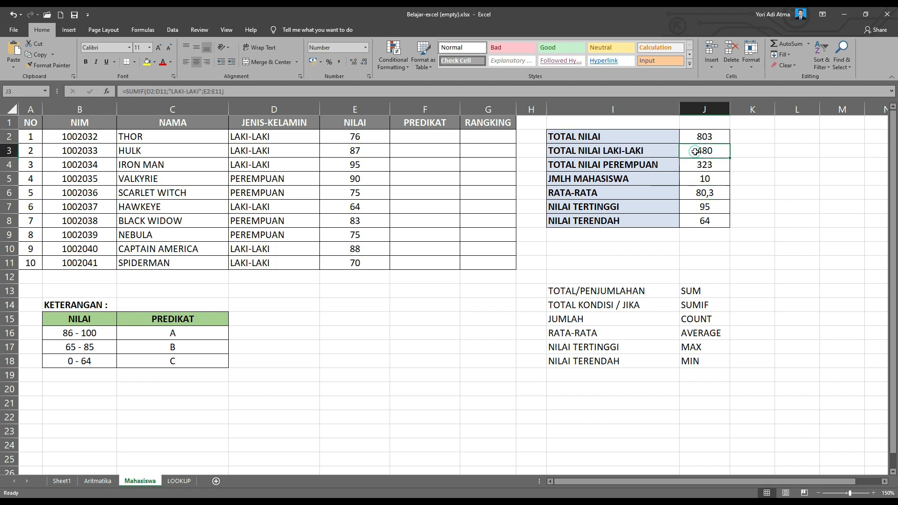
left_click(232, 92)
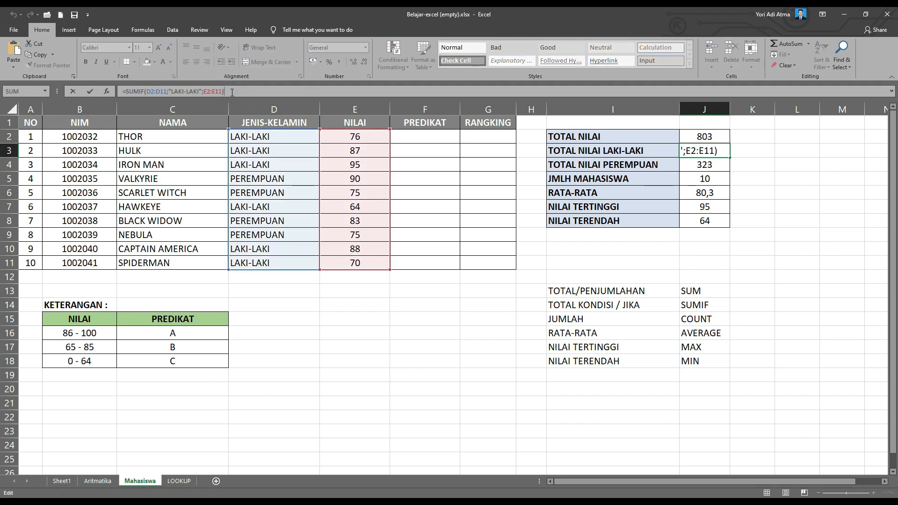
key("Return")
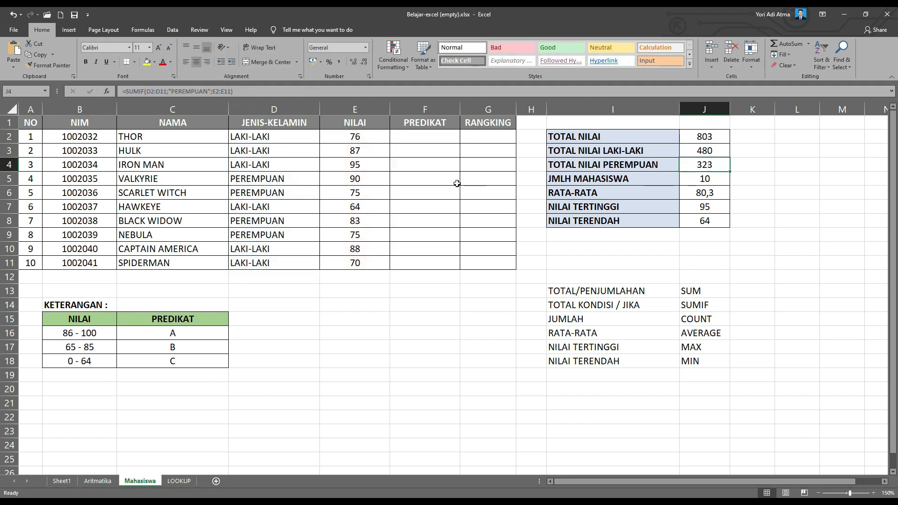
- Examine the KETERANGAN table's score ranges for predicates A, B and C against THOR's NILAI and the empty PREDIKAT cell F2
left_click(423, 135)
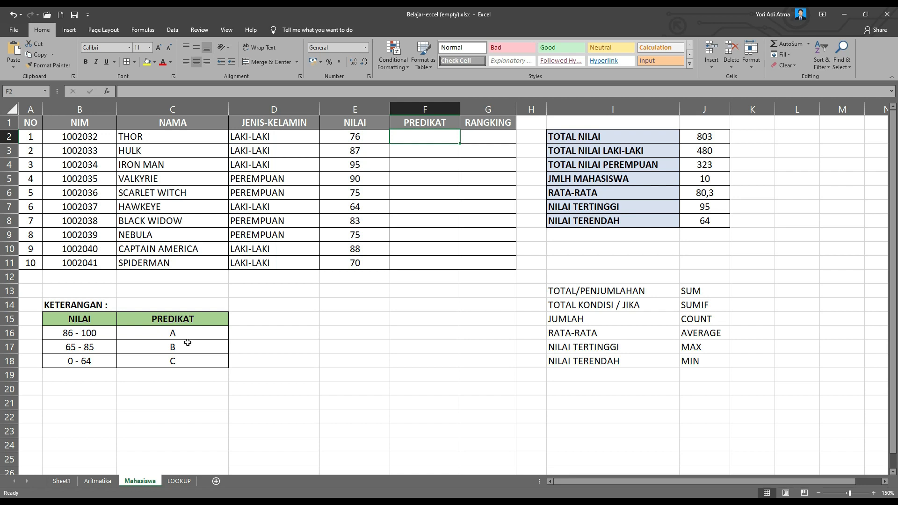
left_click(184, 361)
left_click(176, 335)
left_click(173, 348)
left_click(174, 359)
left_click(182, 334)
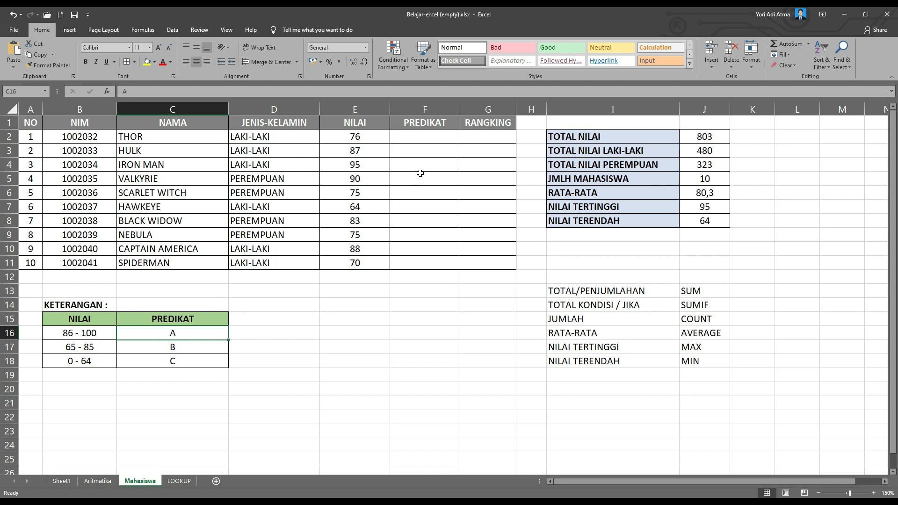
left_click(368, 137)
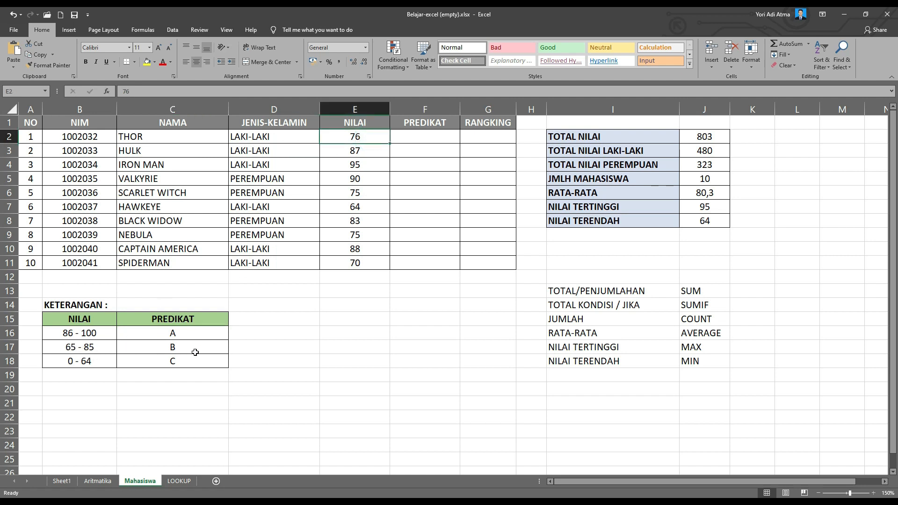
left_click(421, 140)
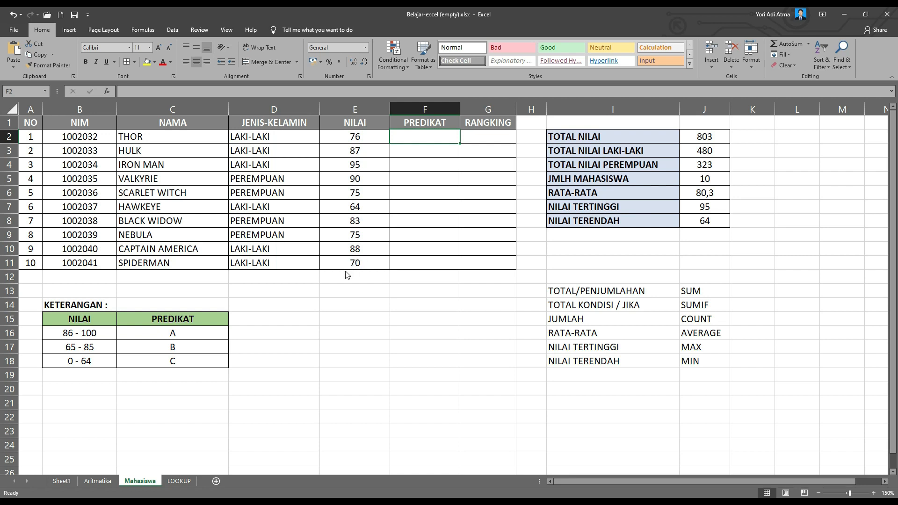
key("alt+Tab")
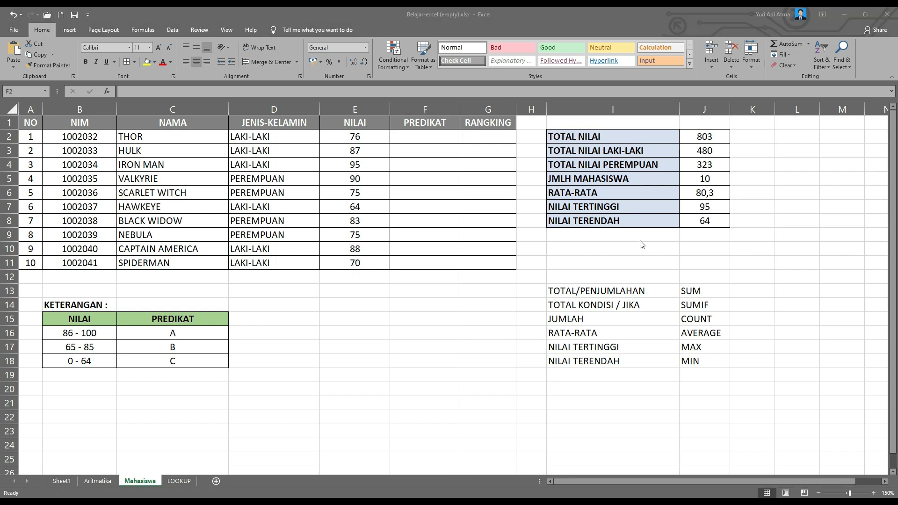
- Add the label RUMUS KONDISI in I19 below the NILAI TERENDAH function note
left_click(419, 135)
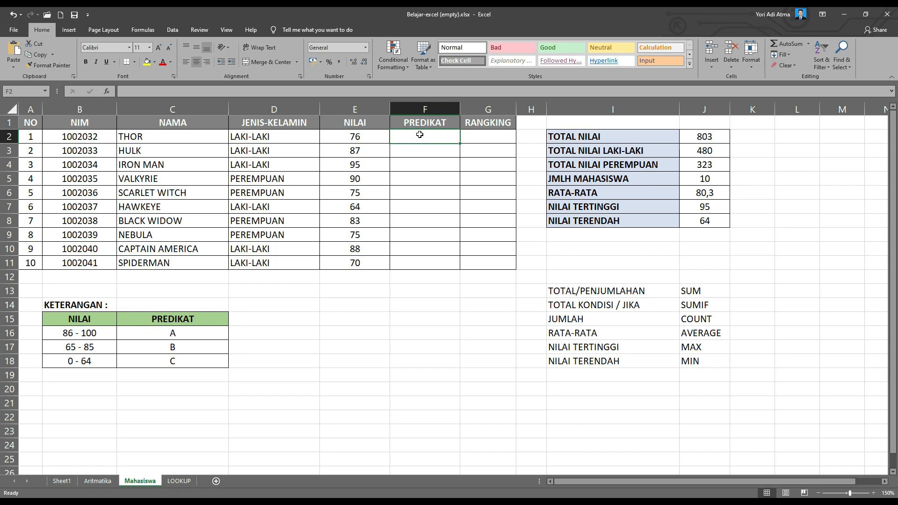
left_click(587, 374)
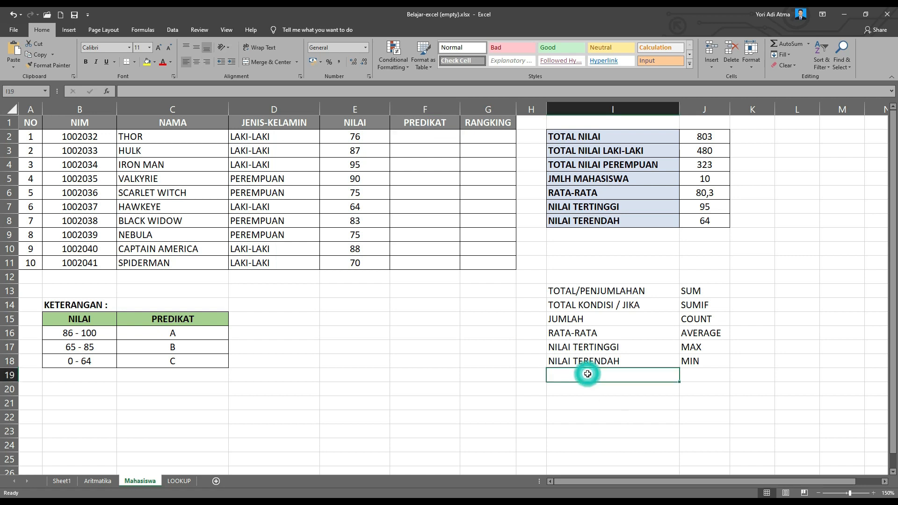
type("RUSU")
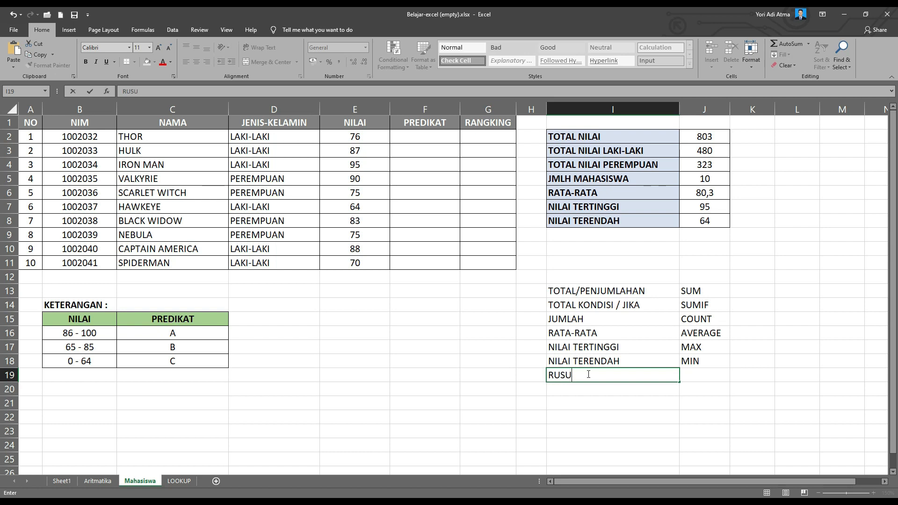
type("S KONDISI")
left_click(559, 375)
left_click(565, 375)
key("BackSpace")
type("M")
left_click(636, 373)
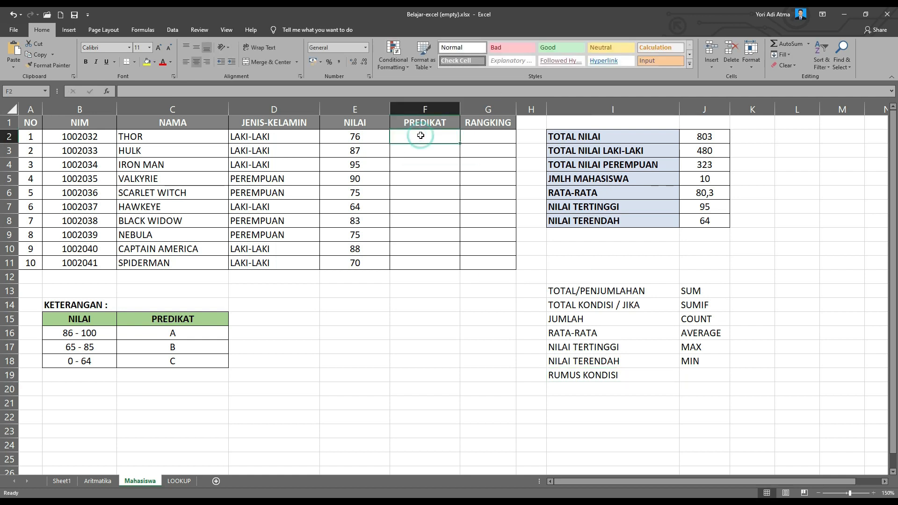
- Enter IF in cell J19 as the function name for RUMUS KONDISI
left_click(715, 376)
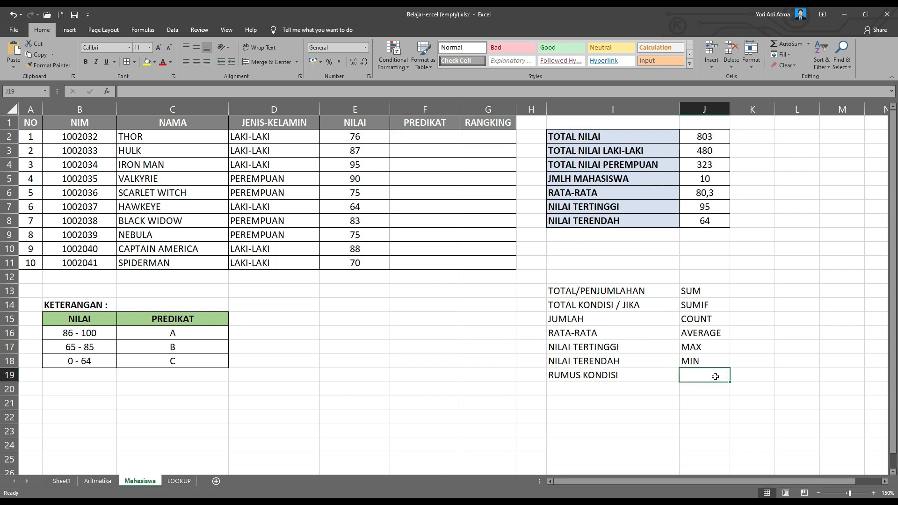
type("IF")
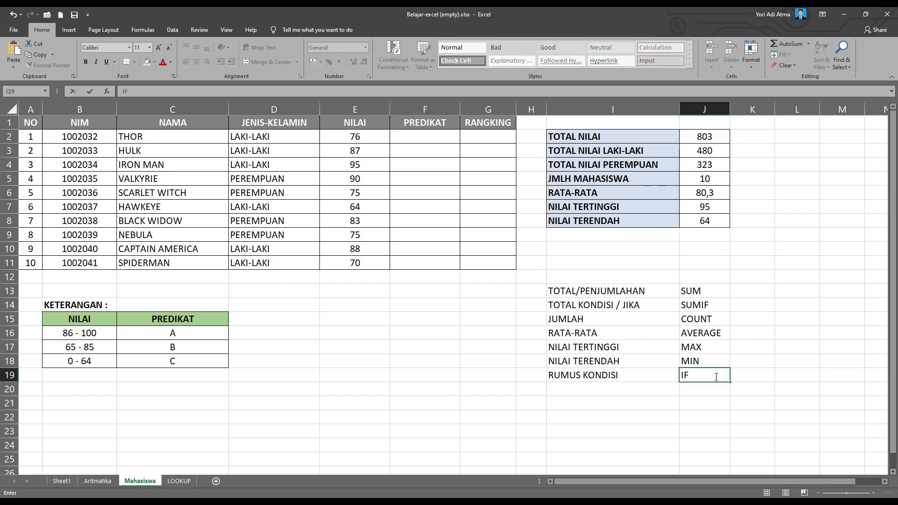
left_click(692, 390)
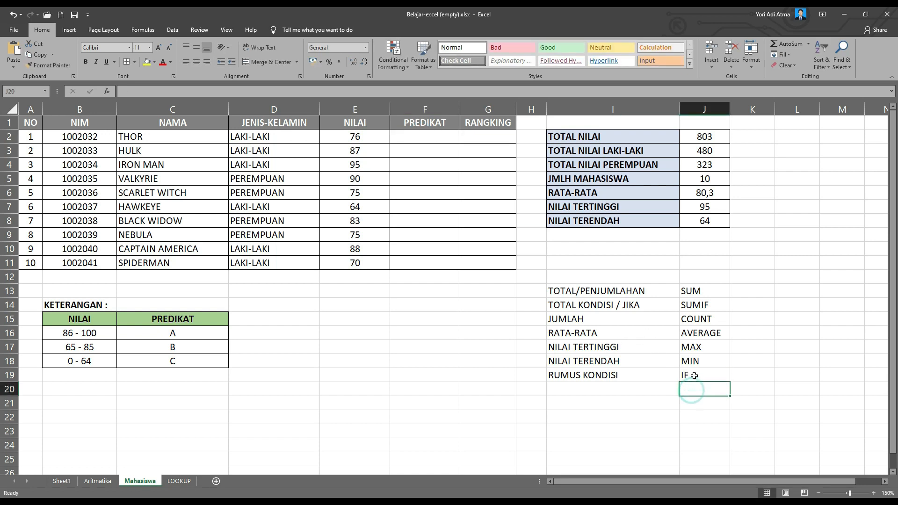
- Start an IF formula in cell F2 under PREDIKAT with the logical test E2>=86
left_click(421, 134)
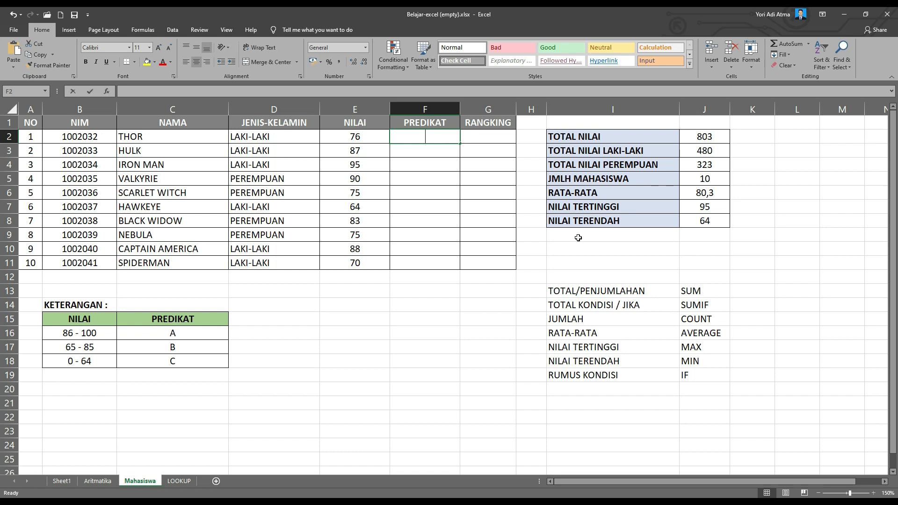
type("=IF")
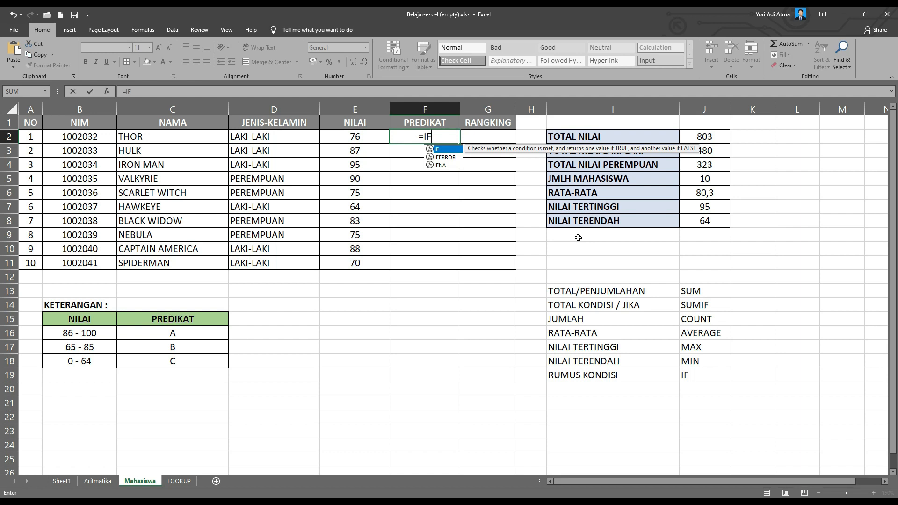
type("(")
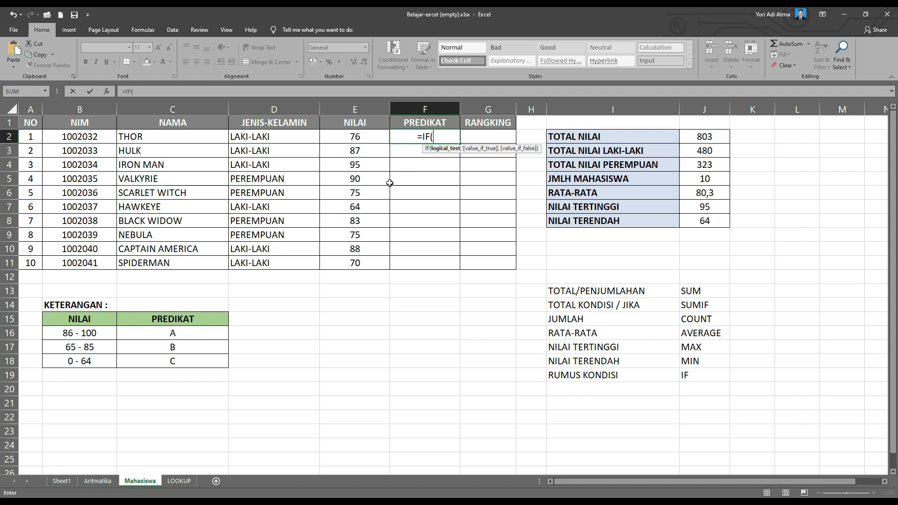
left_click(360, 136)
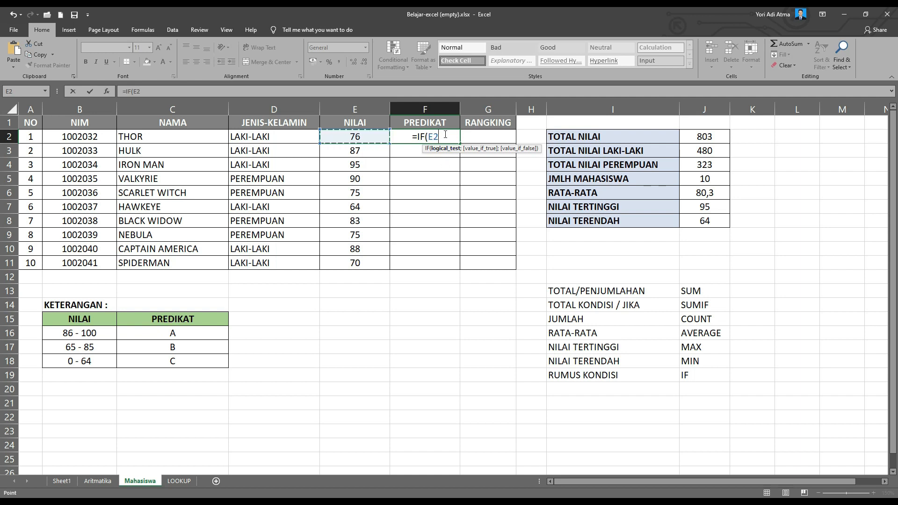
type(">")
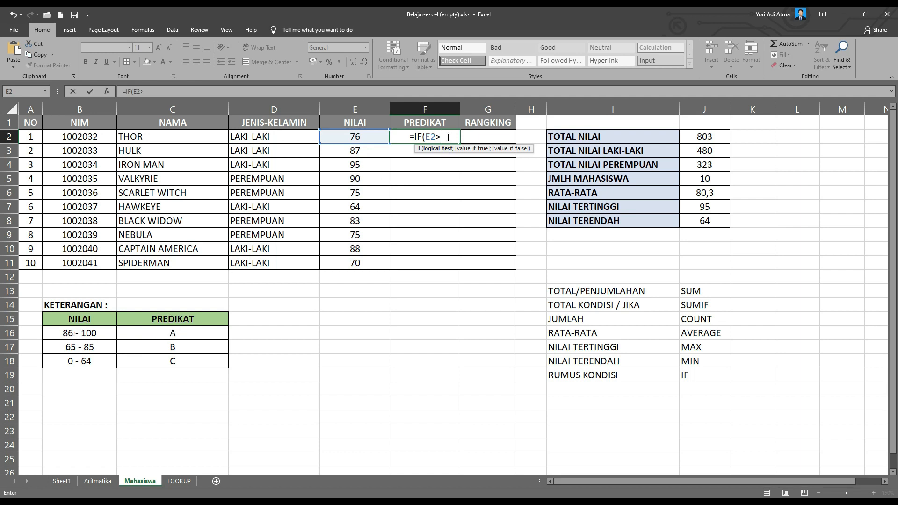
type("=")
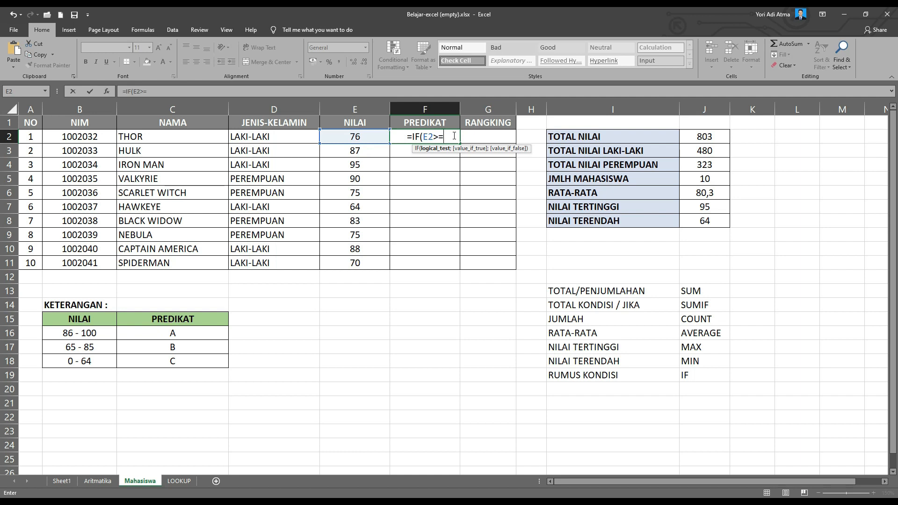
key("BackSpace")
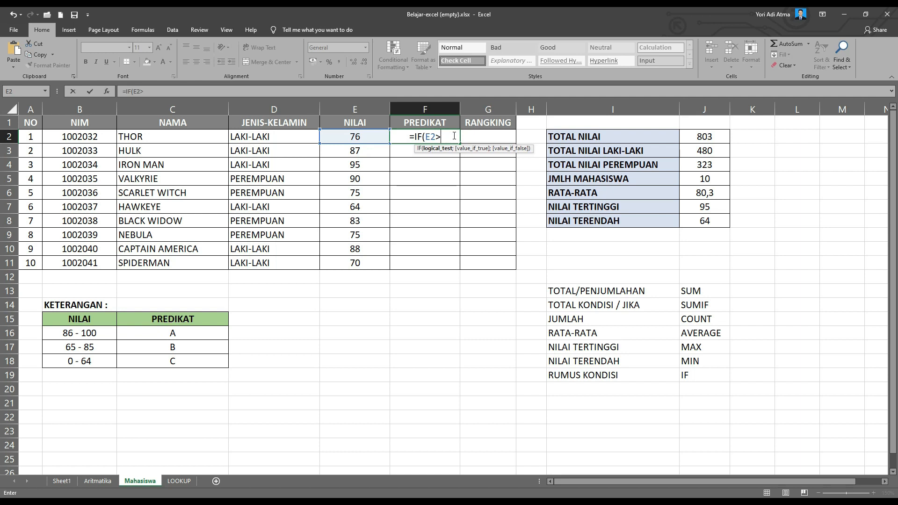
type("86")
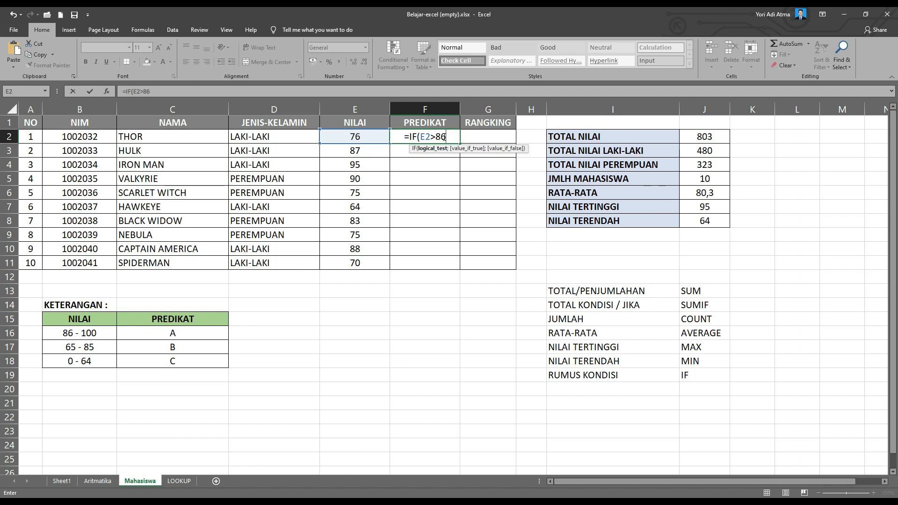
double_click(441, 136)
key("BackSpace")
type("=")
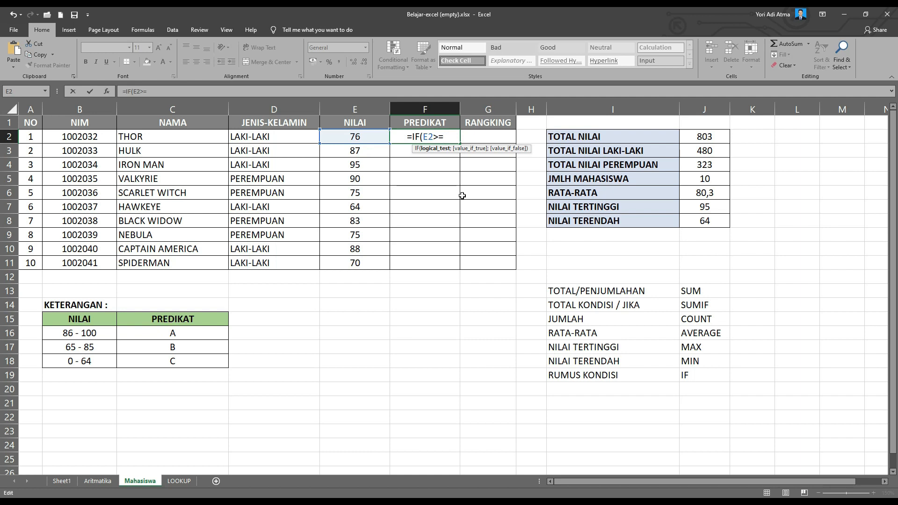
type("86")
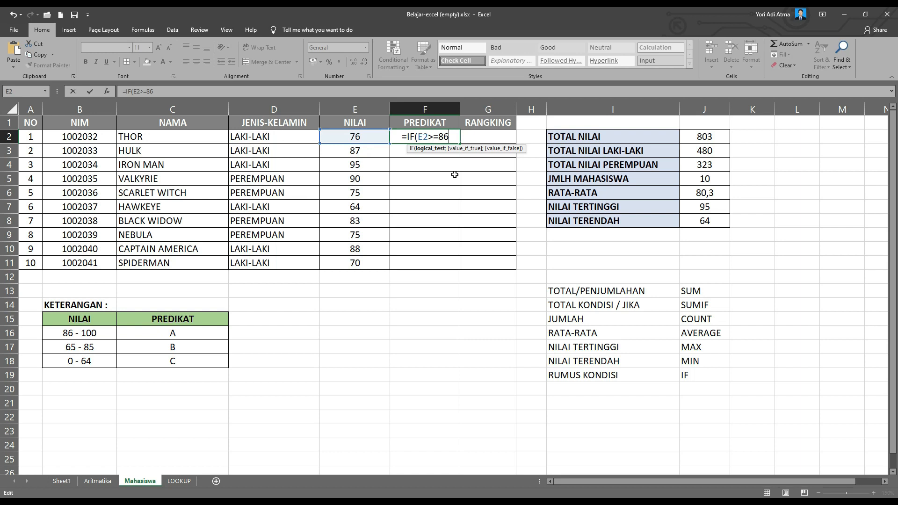
- Add "A" as the value-if-true argument of the F2 formula, using a semicolon separator
type(";")
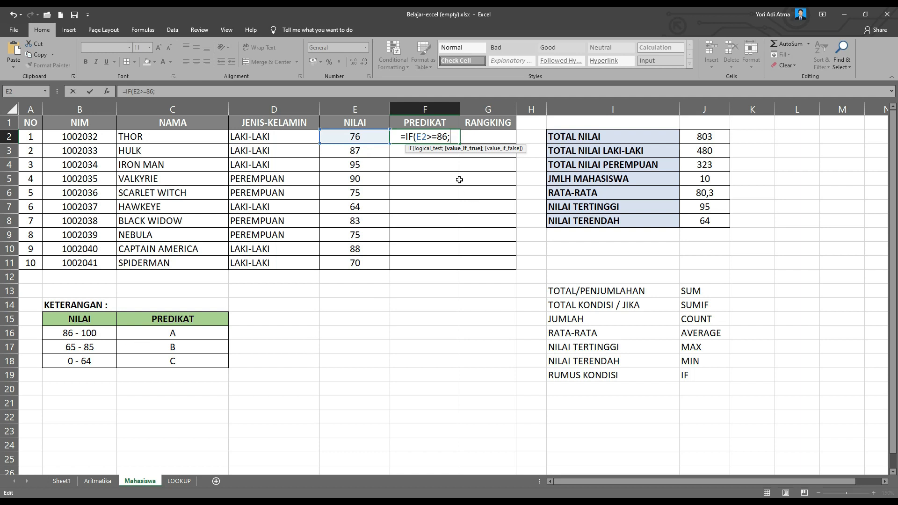
type("\"A")
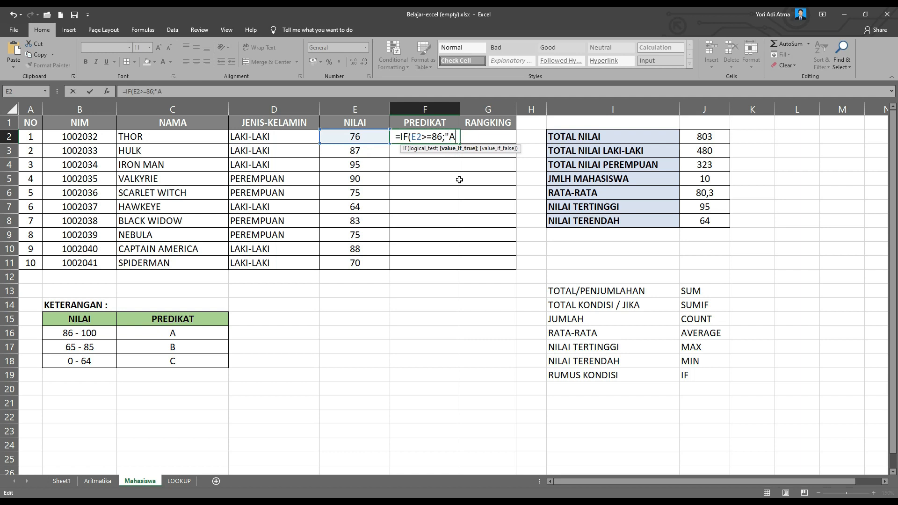
type("\"")
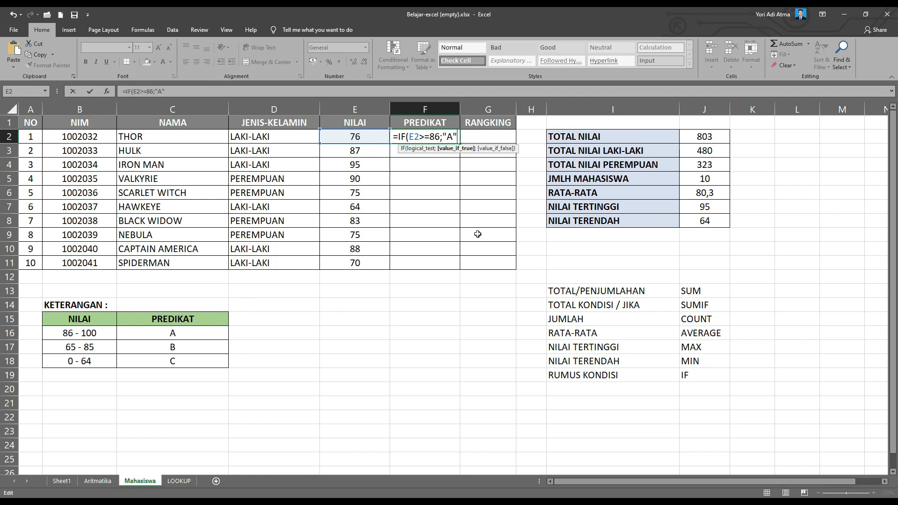
- Nest a second IF as the value-if-false argument, testing E2>=65 and returning "B" when true
type(";")
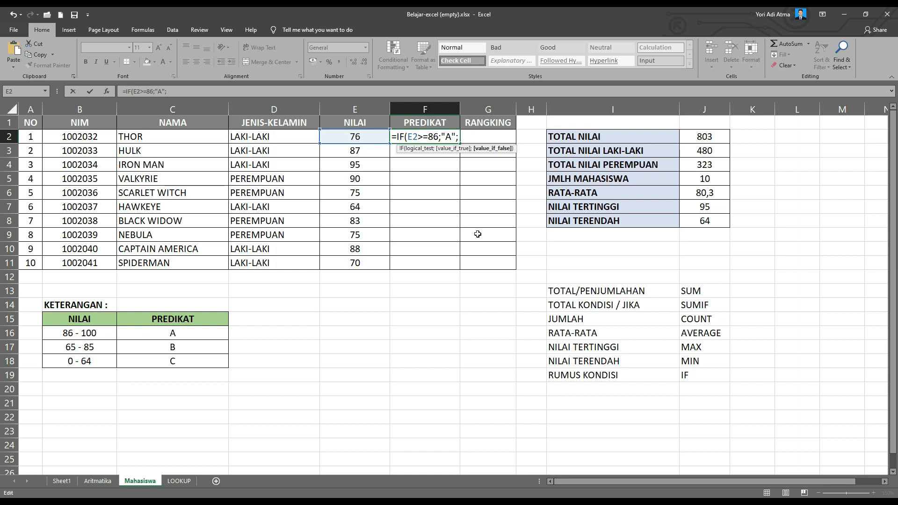
type("IF")
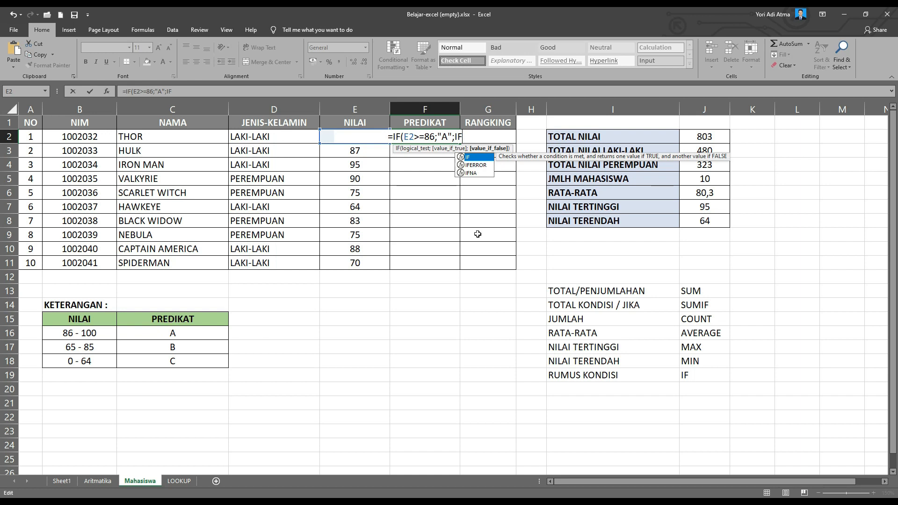
type("(")
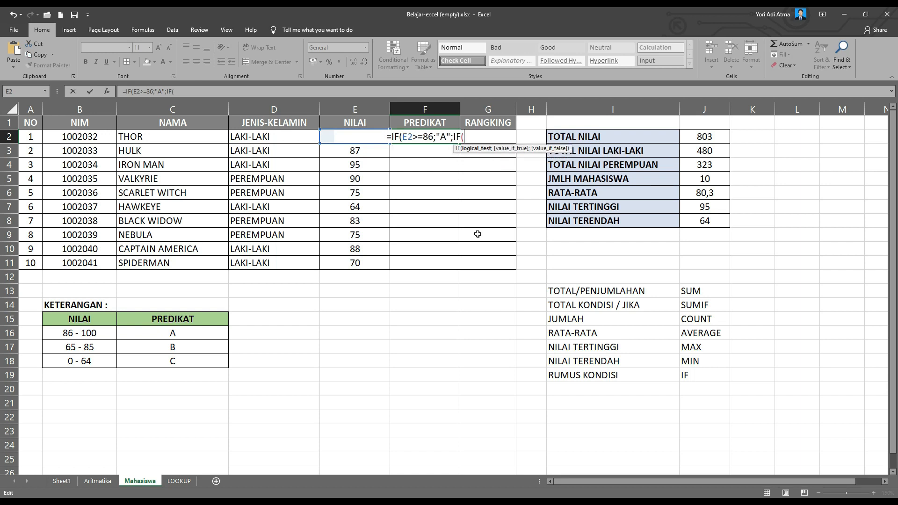
left_click(328, 136)
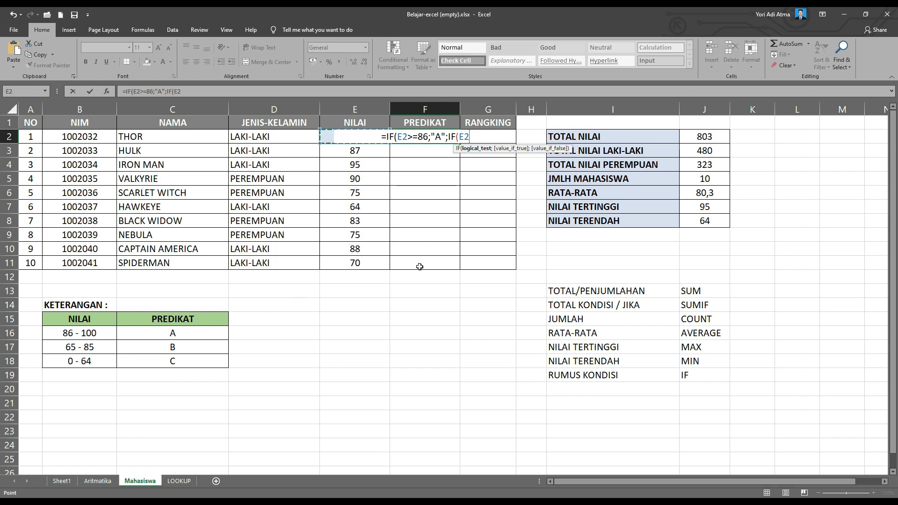
type(">")
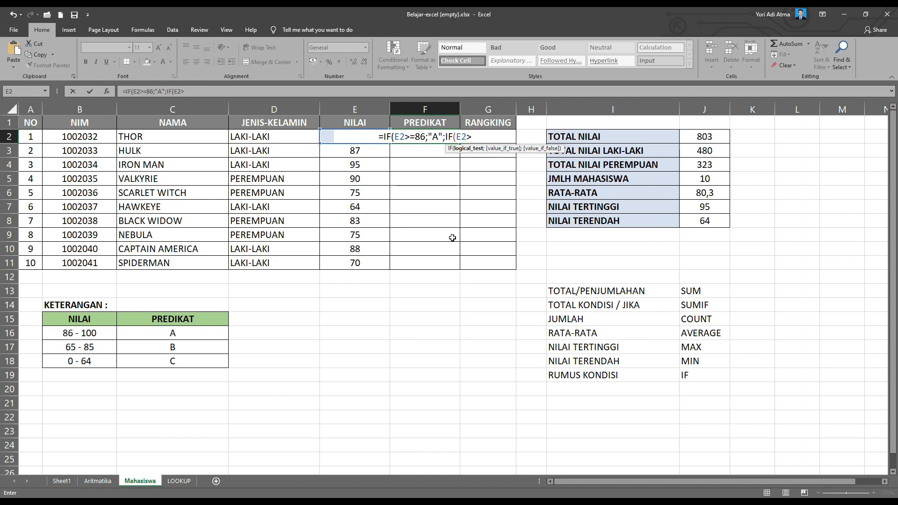
type("=")
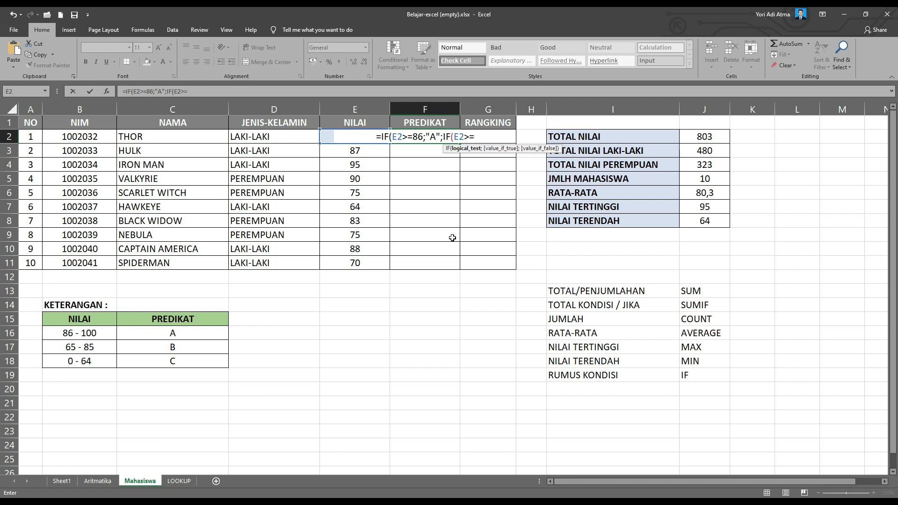
type("65")
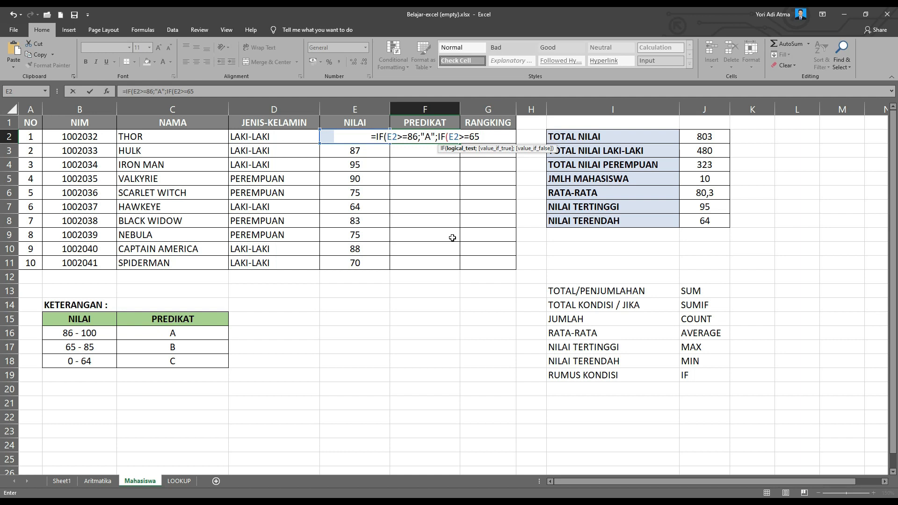
type(";")
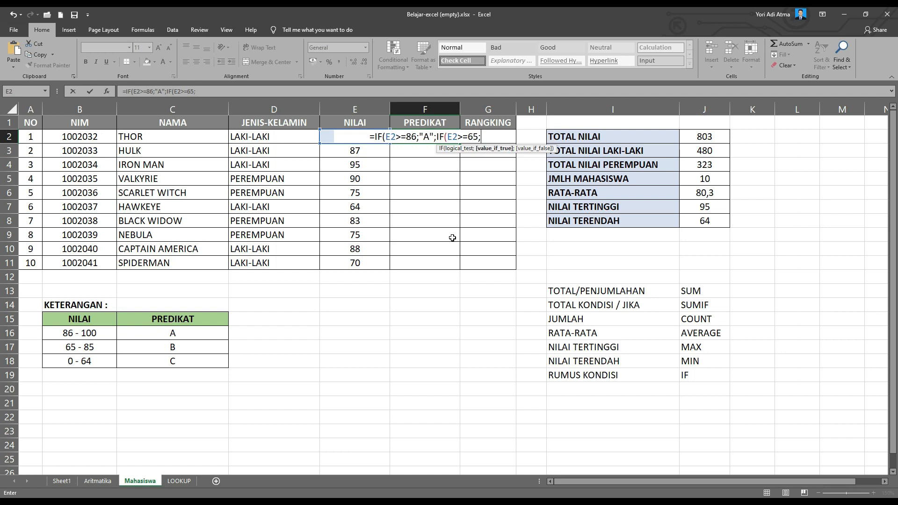
type("\"")
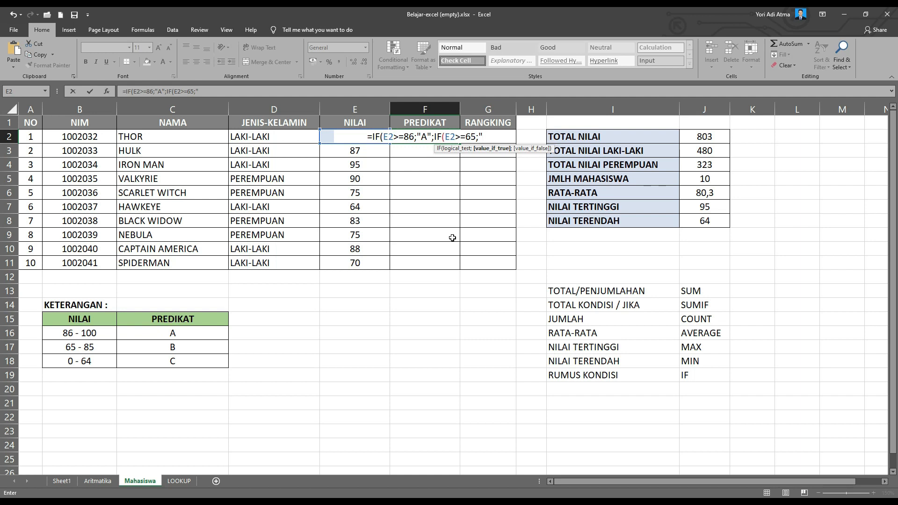
type("B\"")
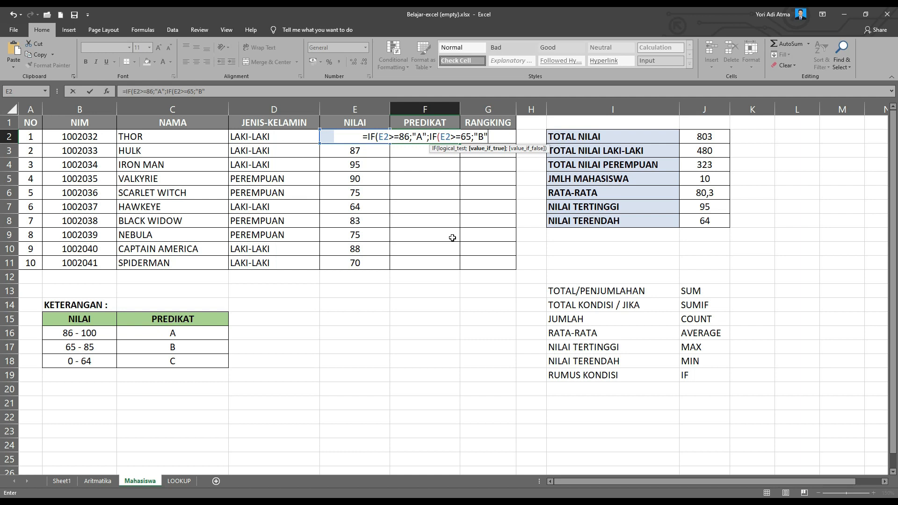
- Add "C" as the nested IF's false value, close both functions and commit the formula in F2
type(";")
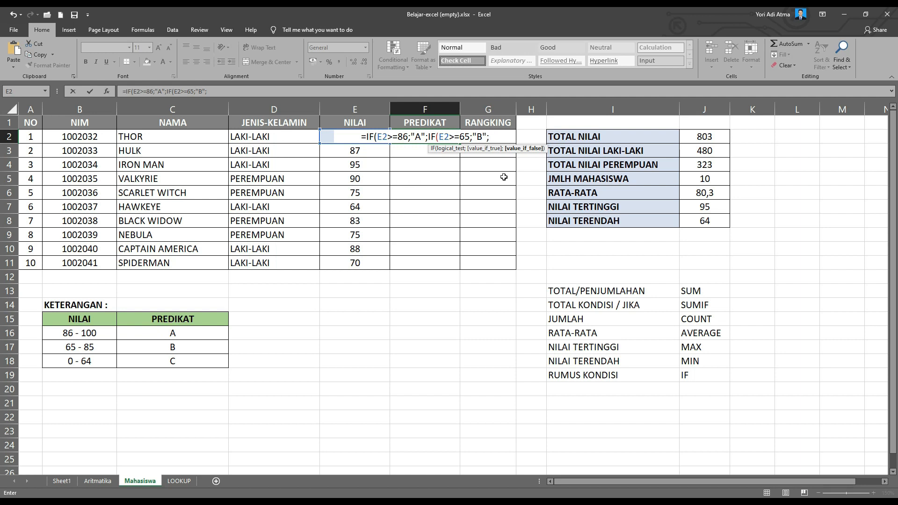
type("\"")
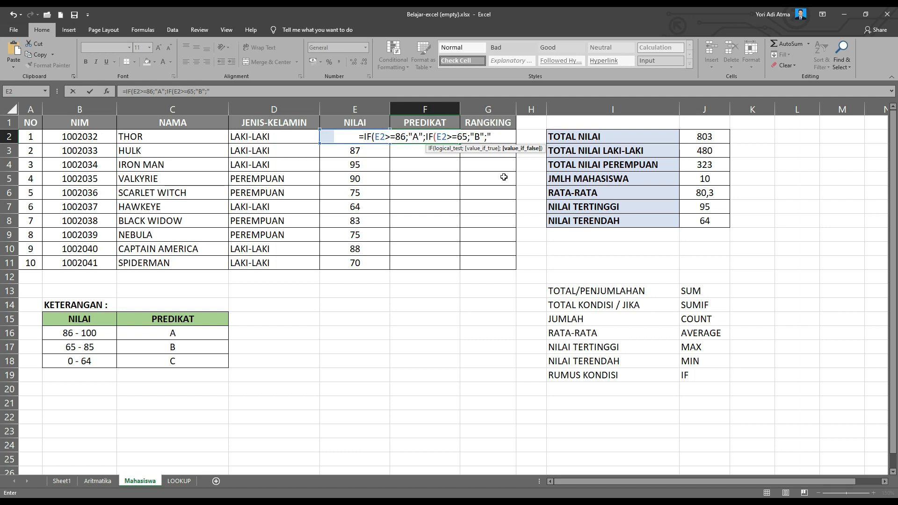
type("C\"")
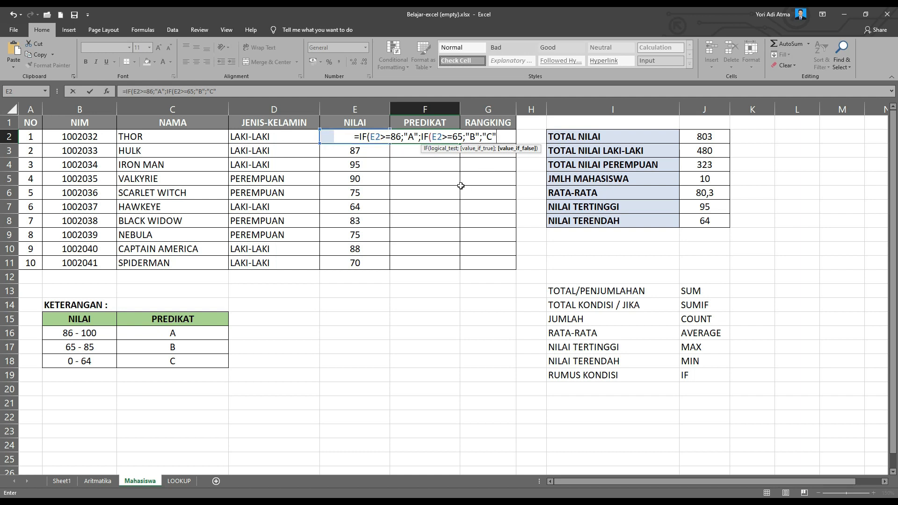
type("))")
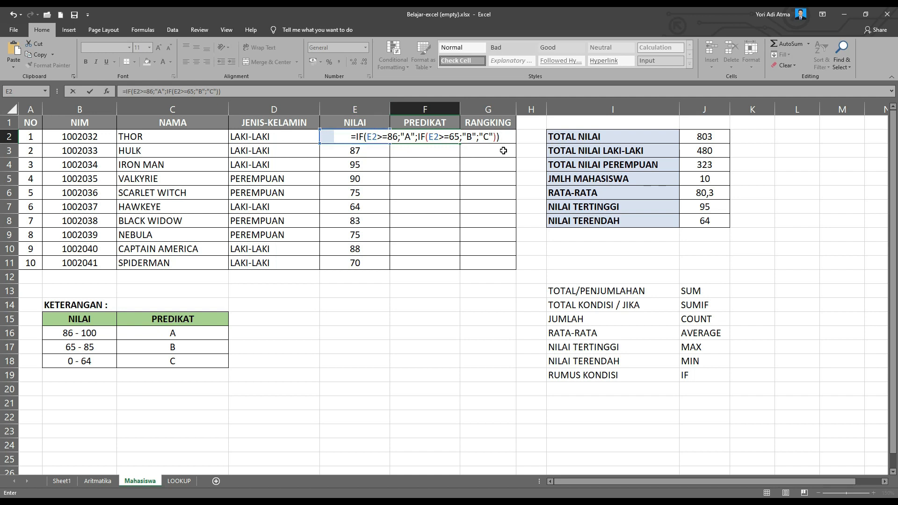
key("Return")
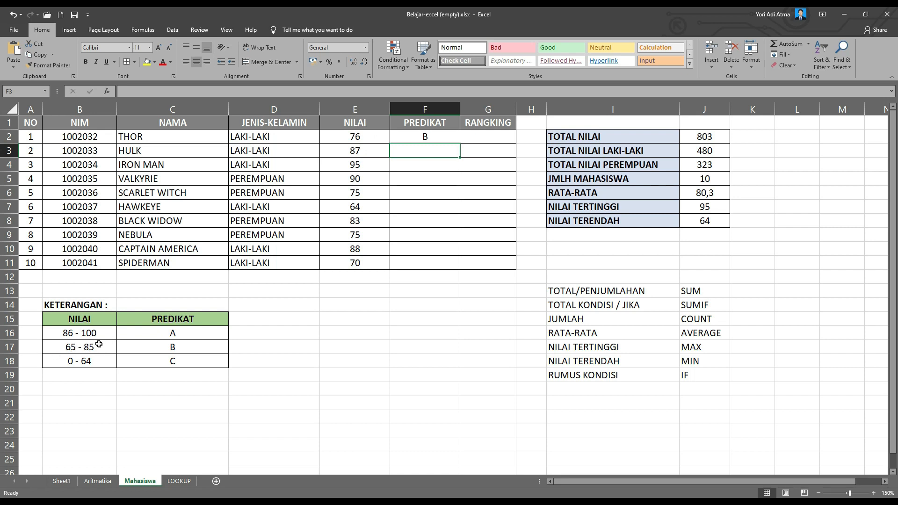
- Copy the nested IF formula from F2 down the PREDIKAT column through F11
left_click(439, 136)
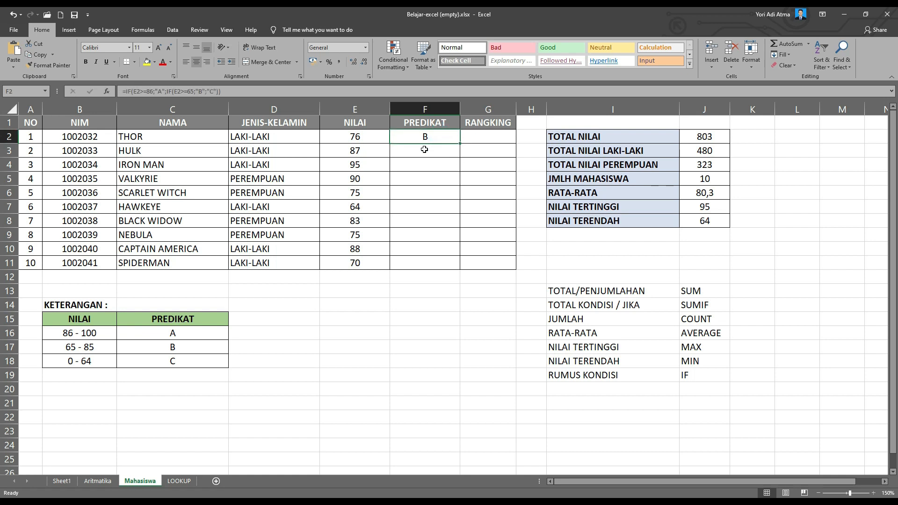
left_click(431, 151)
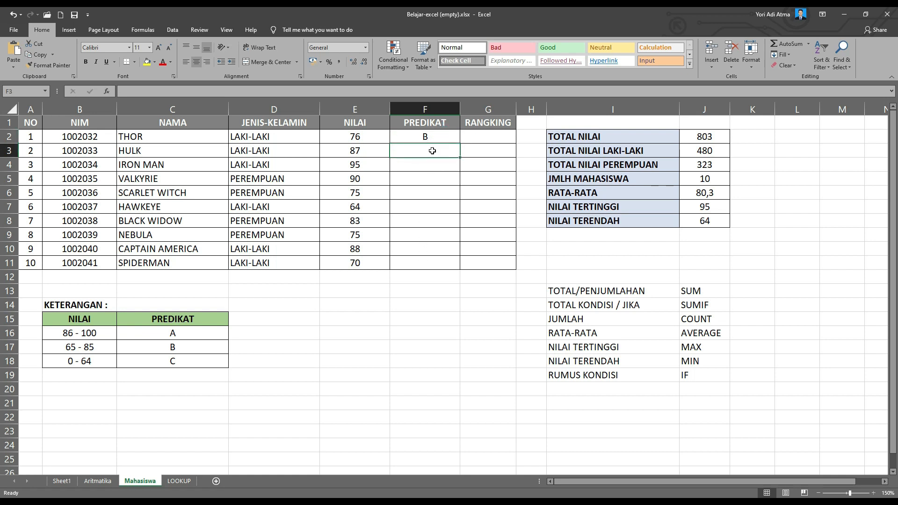
left_click(434, 137)
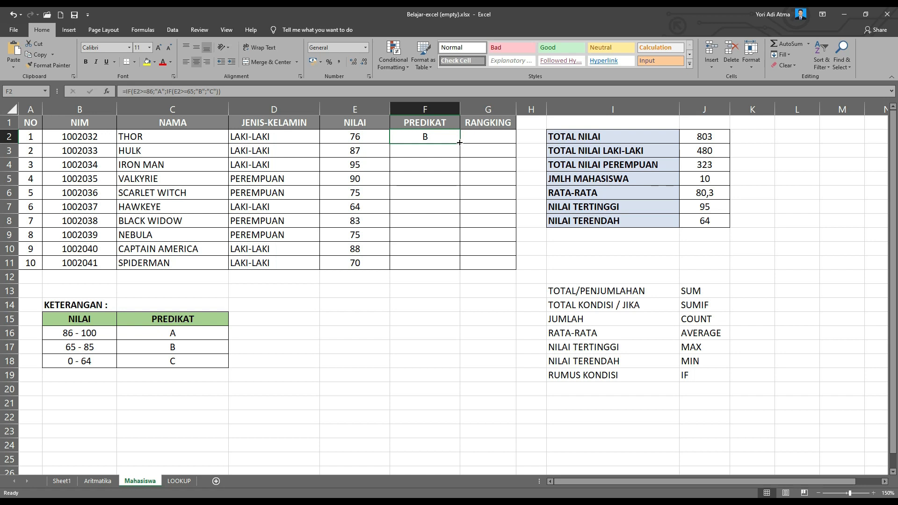
left_click_drag(460, 143, 454, 252)
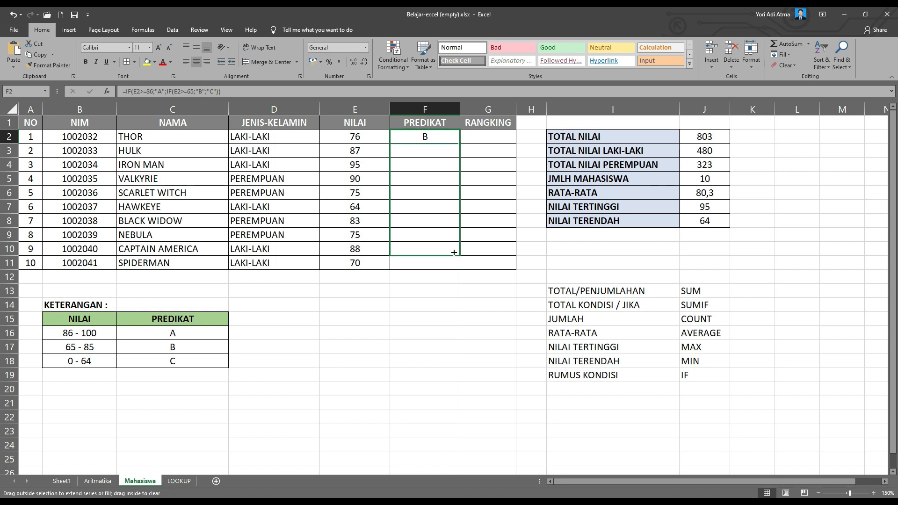
left_click_drag(453, 261, 453, 266)
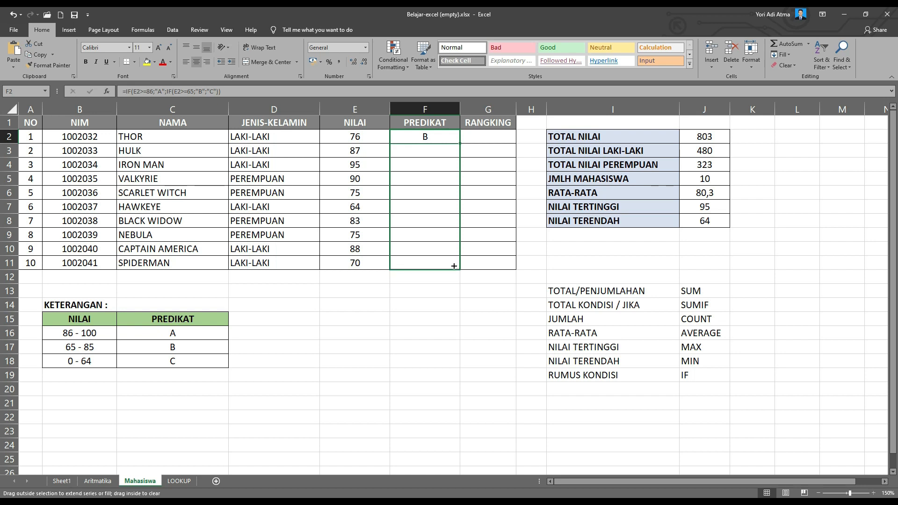
left_click_drag(454, 266, 453, 266)
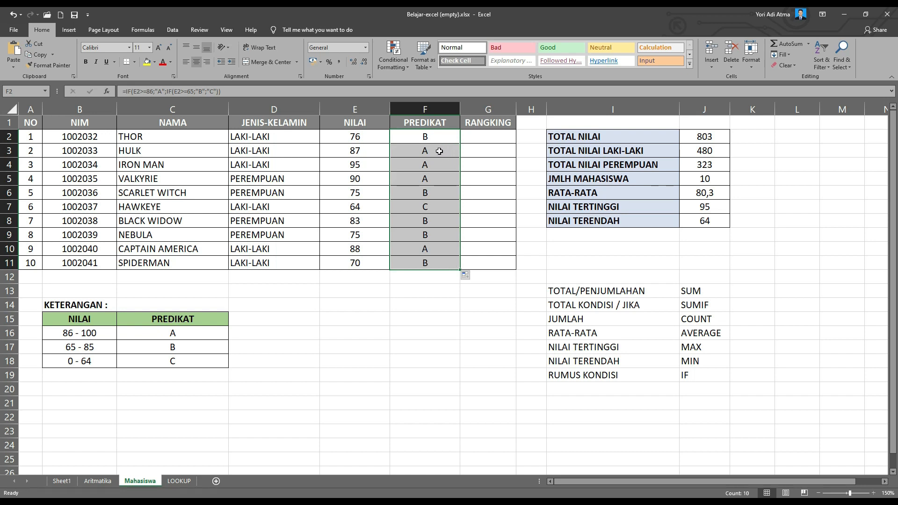
- Examine the NILAI scores and PREDIKAT grades row by row against the grading ranges in the KETERANGAN table
left_click(439, 151)
left_click(433, 136)
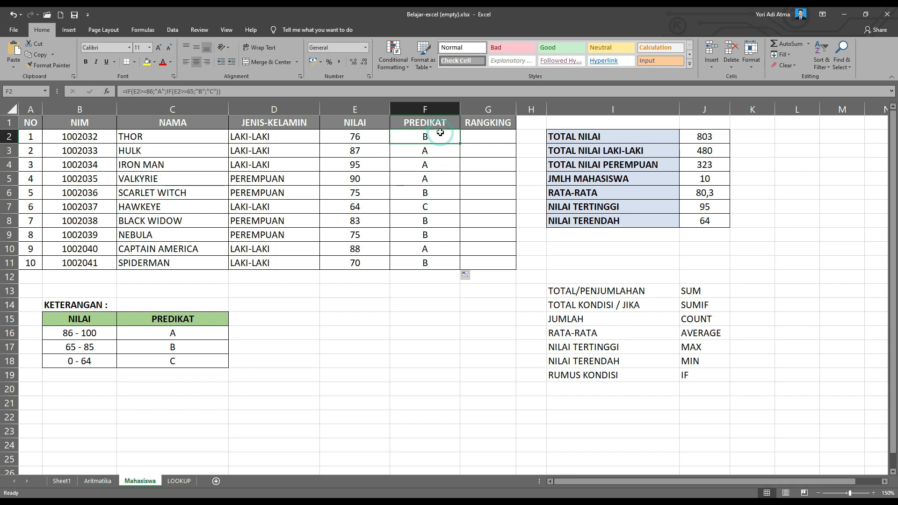
left_click(354, 150)
left_click(363, 167)
left_click(361, 179)
left_click(360, 192)
left_click(358, 207)
left_click(361, 221)
left_click(359, 235)
left_click(360, 249)
left_click(364, 261)
left_click(416, 262)
left_click(423, 249)
left_click(427, 234)
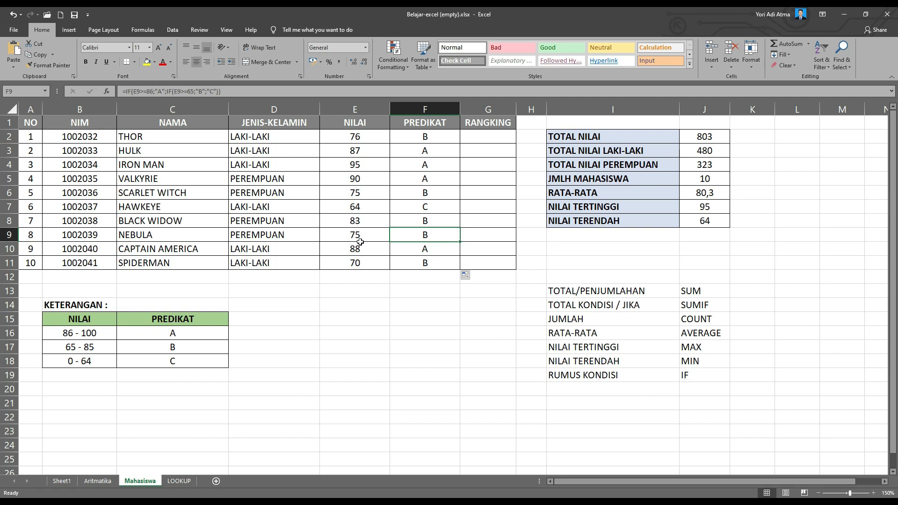
left_click(439, 205)
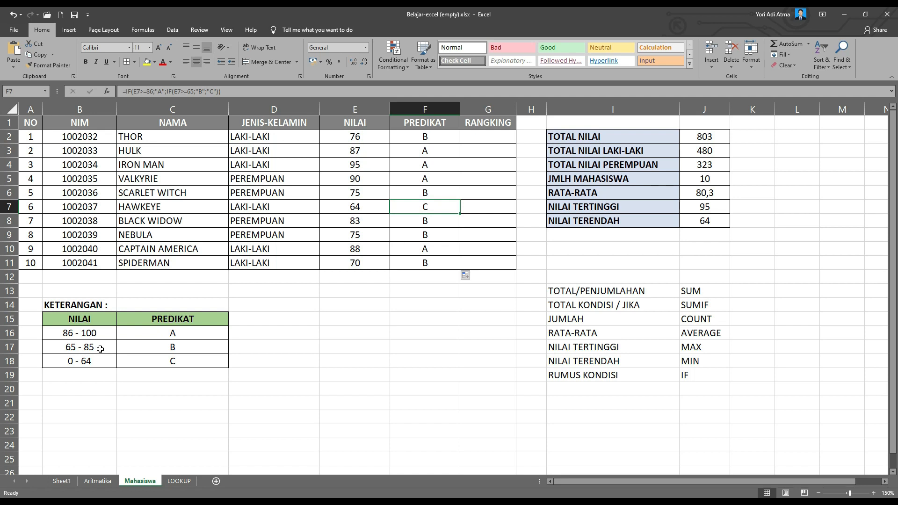
- Set HAWKEYE's NILAI in E7 to 65 to test the grade formula
left_click(372, 205)
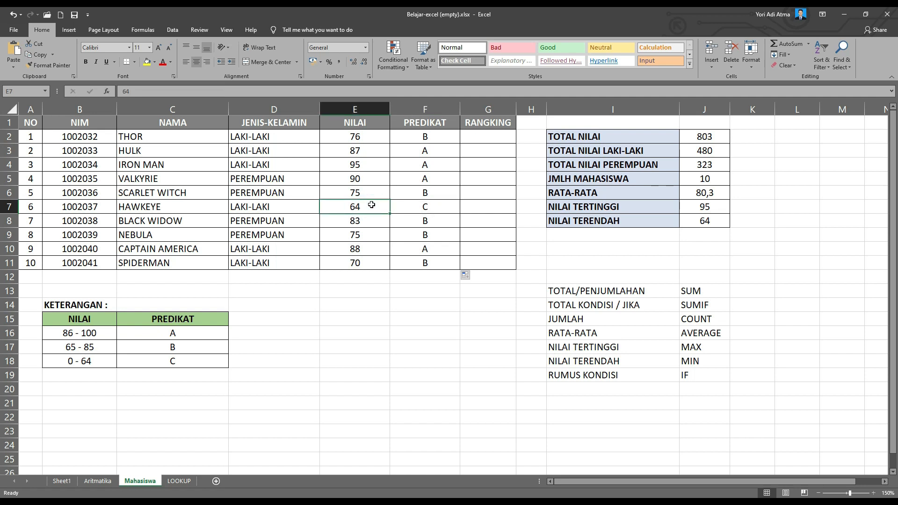
type("65")
key("Return")
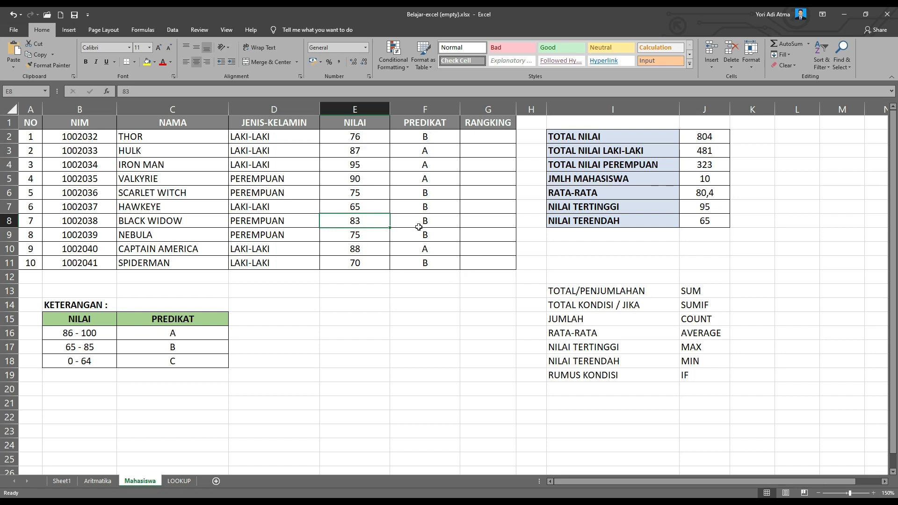
- Set HAWKEYE's NILAI in E7 back to 64
left_click(366, 207)
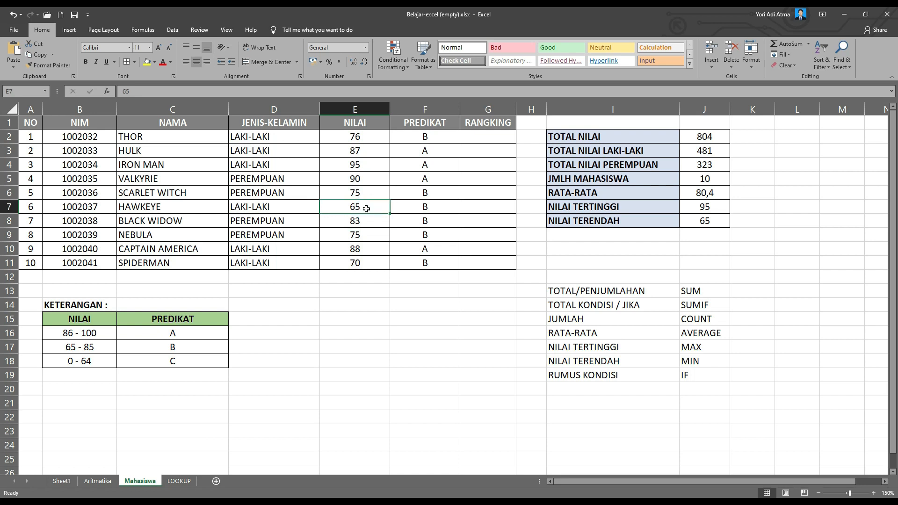
key("BackSpace")
type("4")
key("Return")
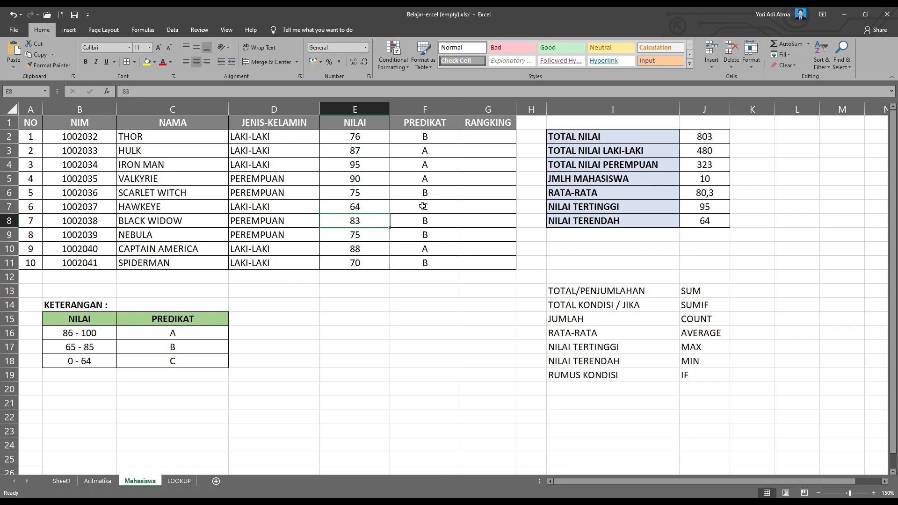
left_click(362, 208)
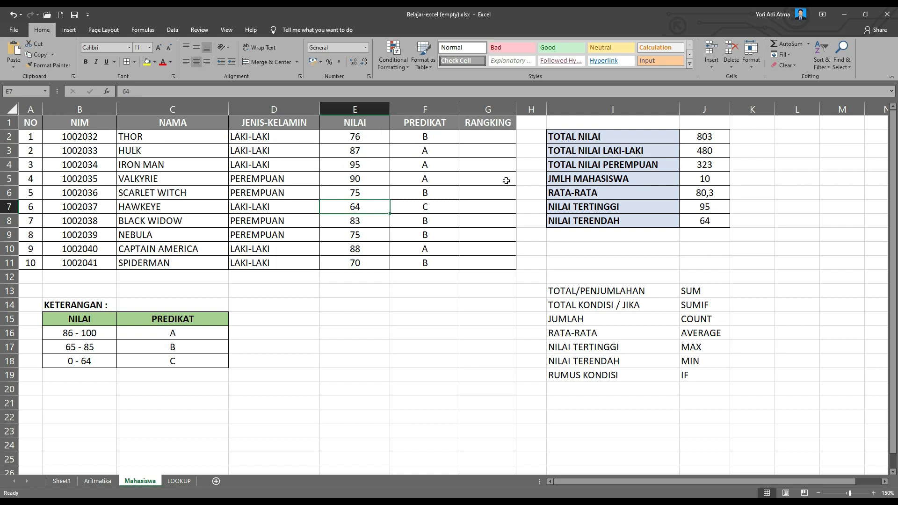
left_click(334, 133)
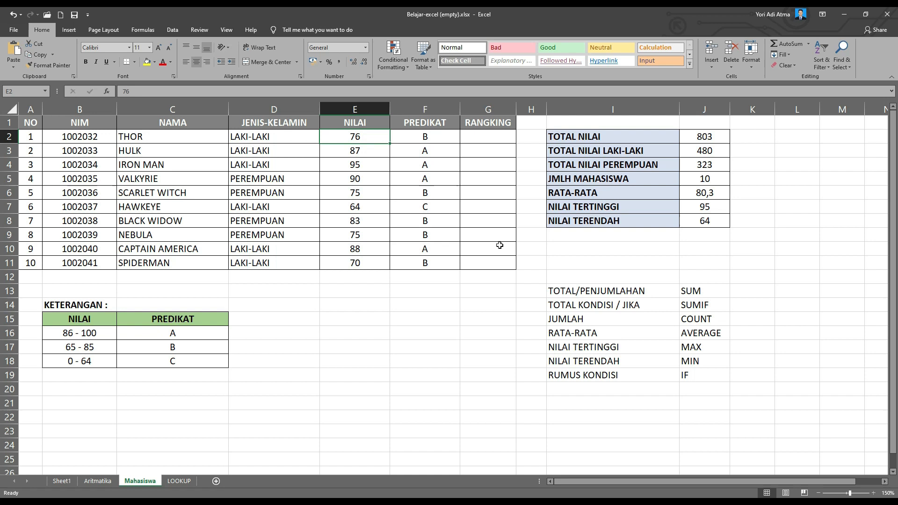
- Enter RANGKING in cell I20 below RUMUS KONDISI and align the text to the top and left of its cell
left_click(585, 392)
type("RAN")
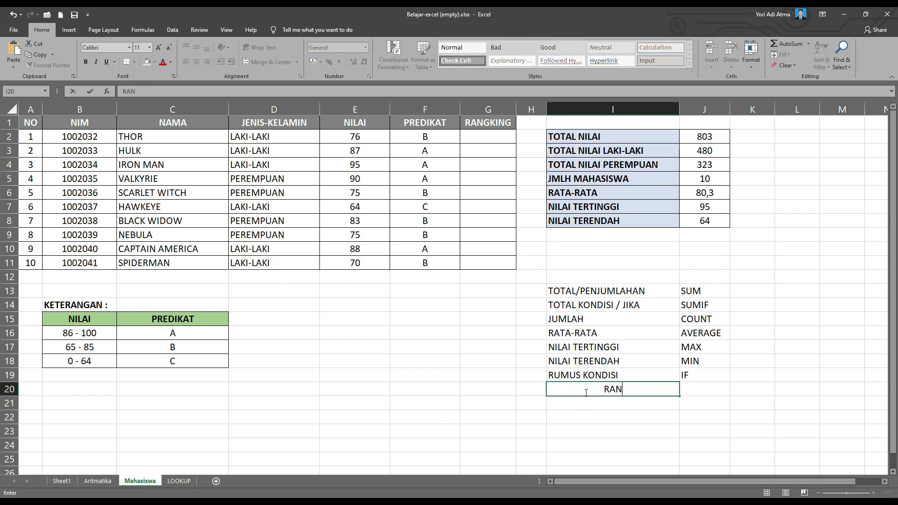
type("GKING")
key("Tab")
left_click(584, 392)
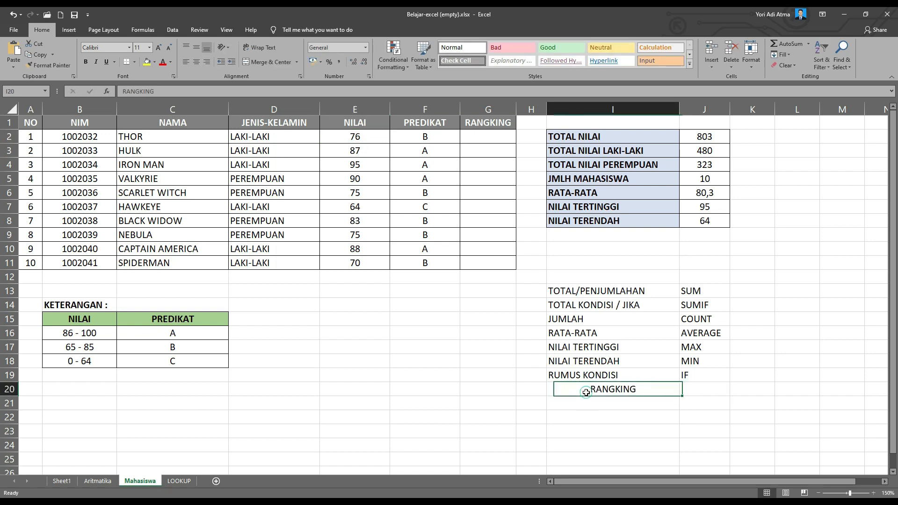
left_click(186, 48)
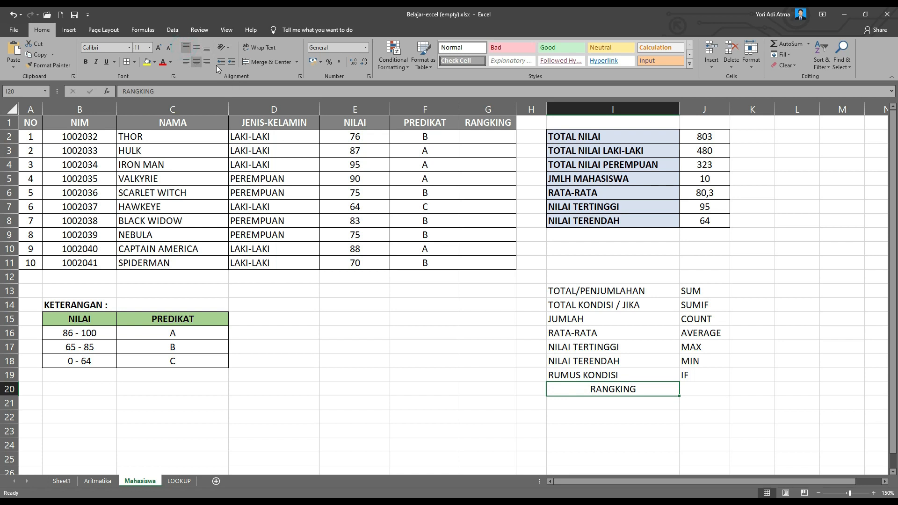
left_click(187, 62)
- Enter the function name RANK in J20 beside the RANGKING label
left_click(689, 391)
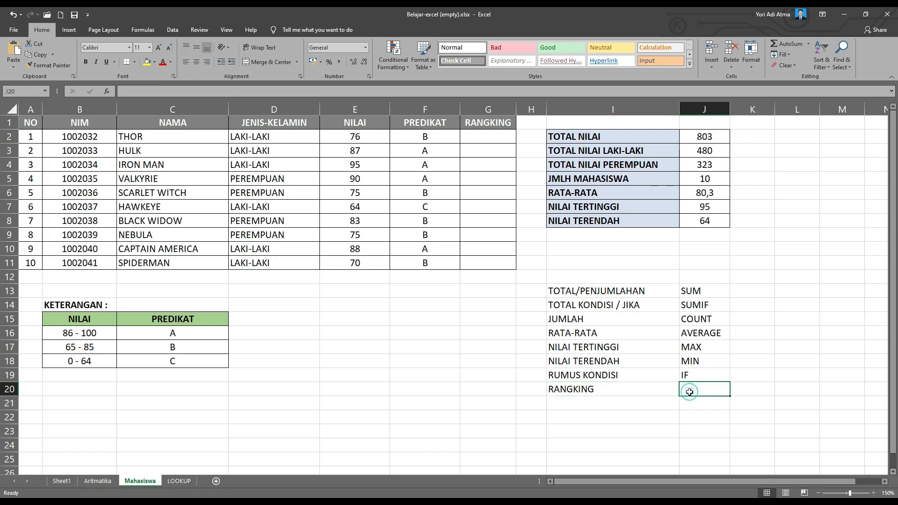
type("RANK")
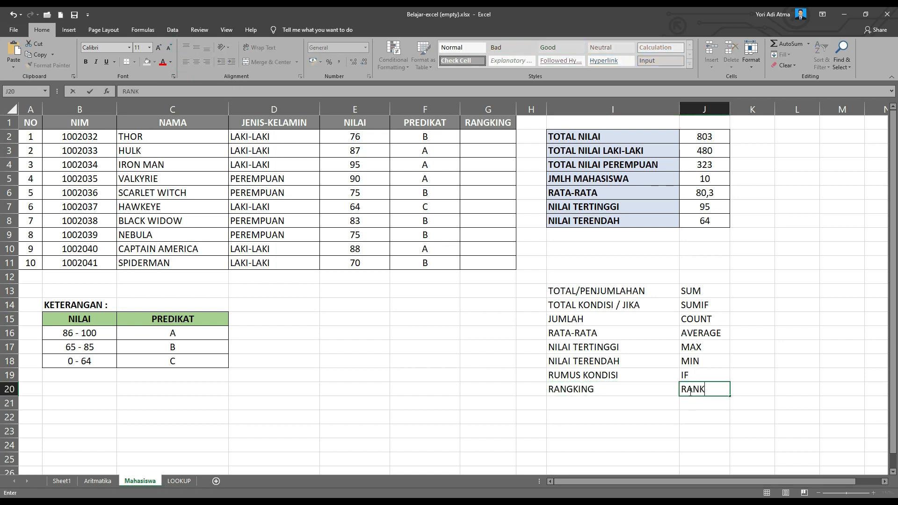
key("Return")
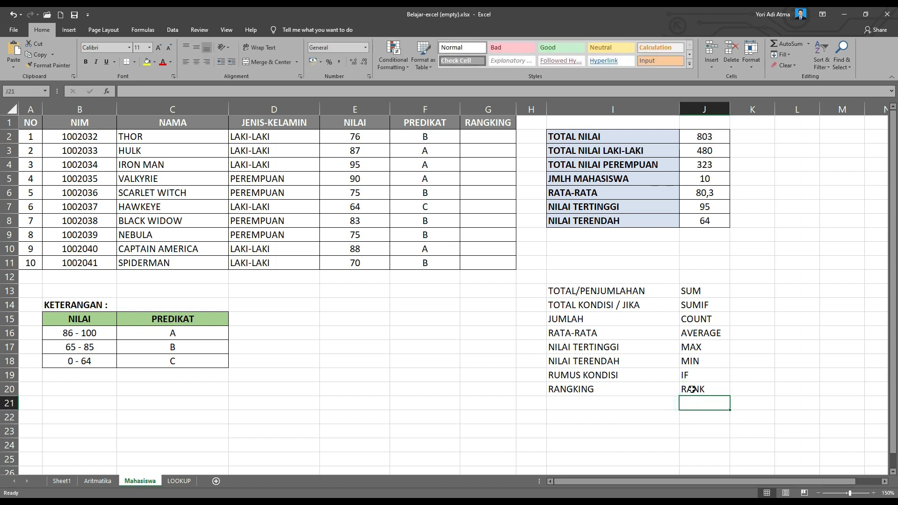
left_click(568, 389)
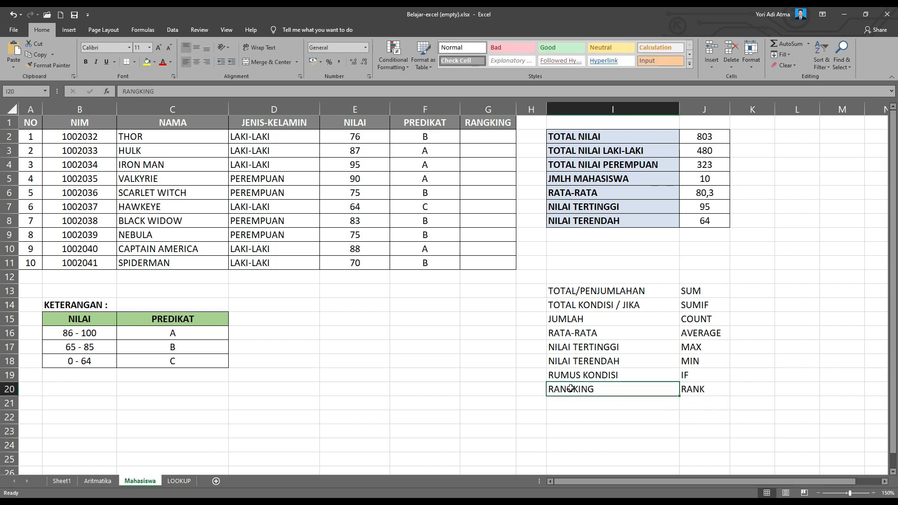
- Enter the formula =RANK(E2;E2:E11) in G2 under RANGKING to rank THOR's score among all NILAI values
left_click(476, 135)
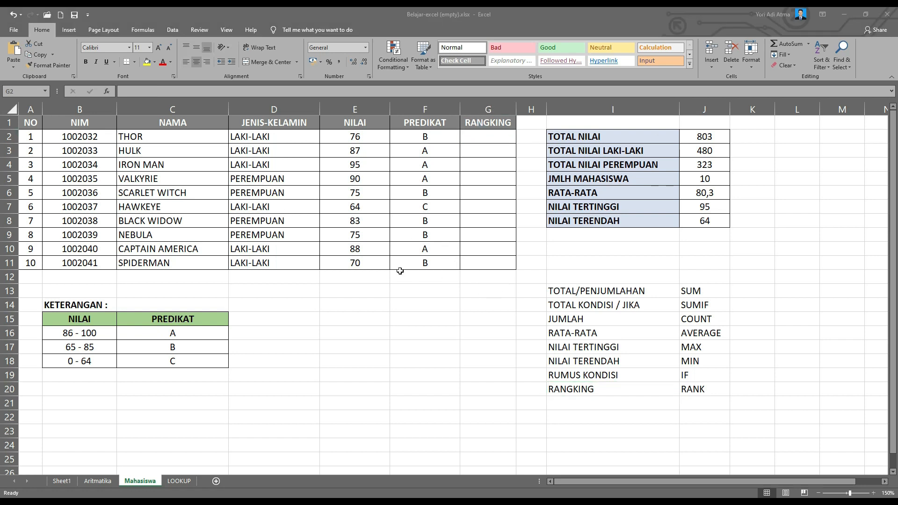
left_click(474, 136)
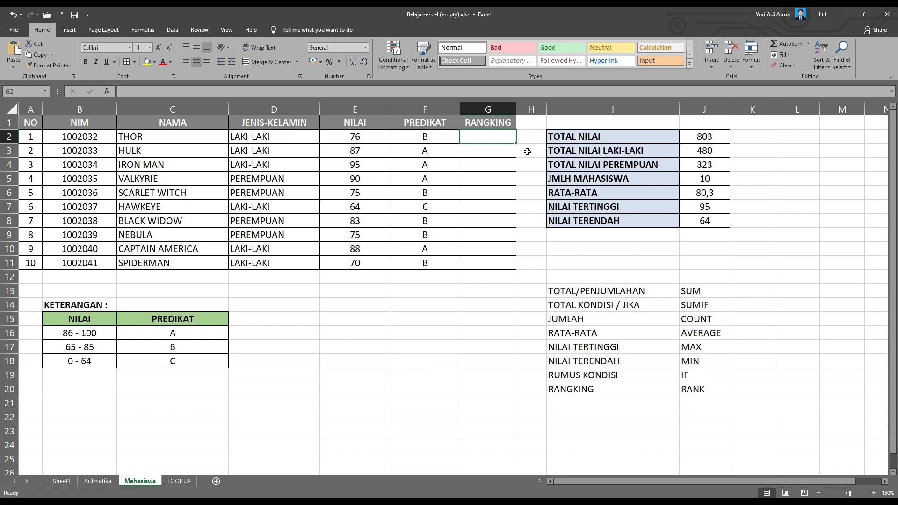
type("=RANK")
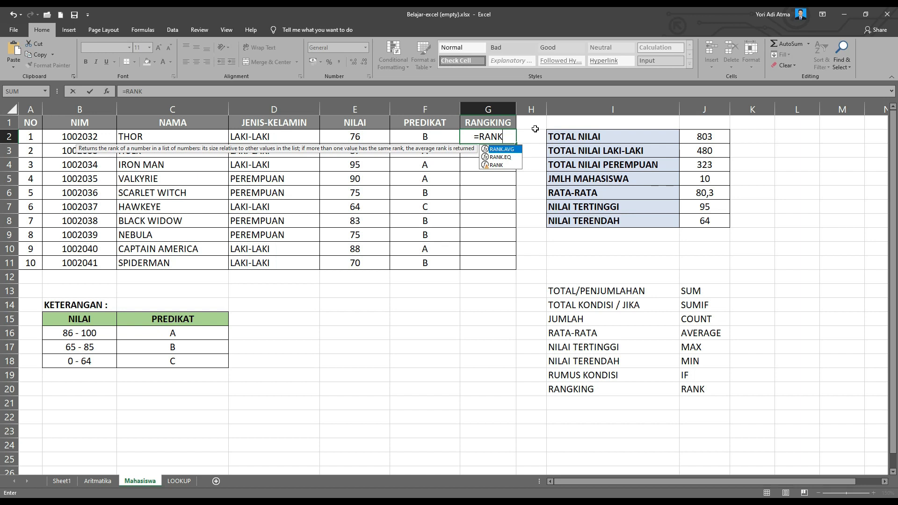
type("(")
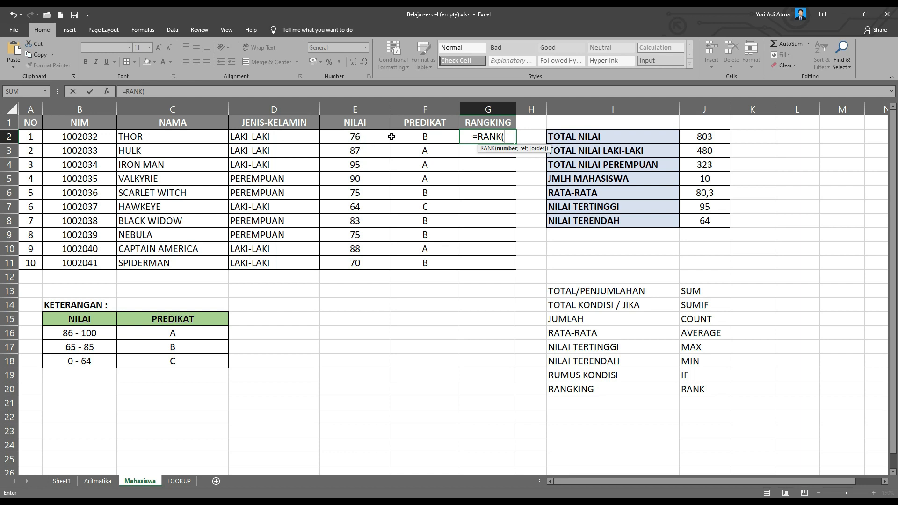
left_click(355, 136)
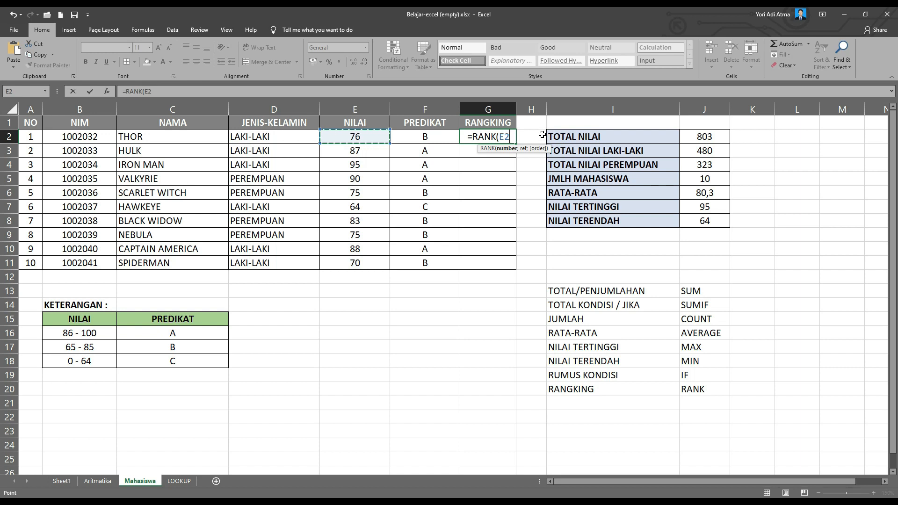
type(";")
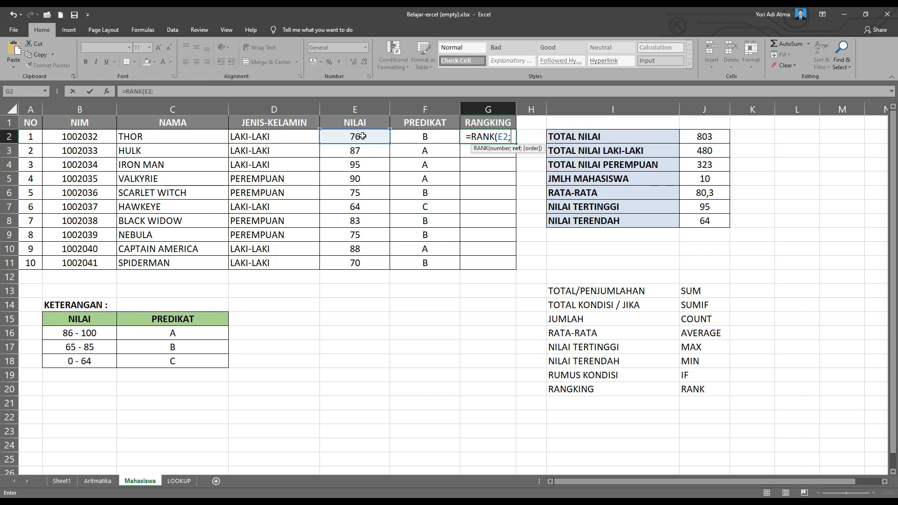
left_click_drag(362, 136, 340, 258)
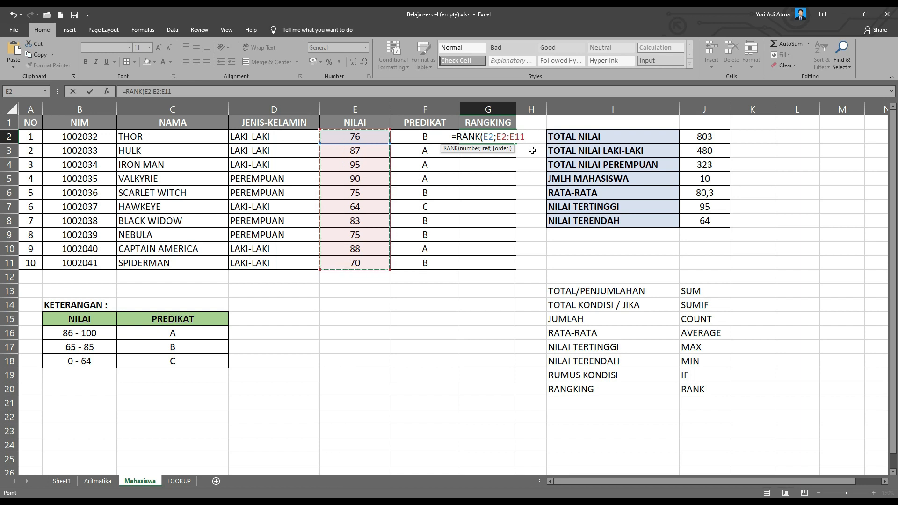
type(")")
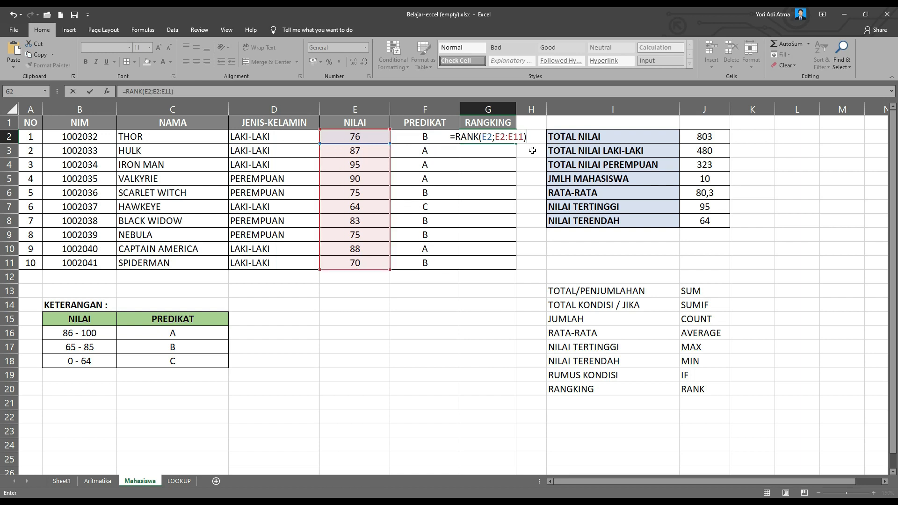
key("Return")
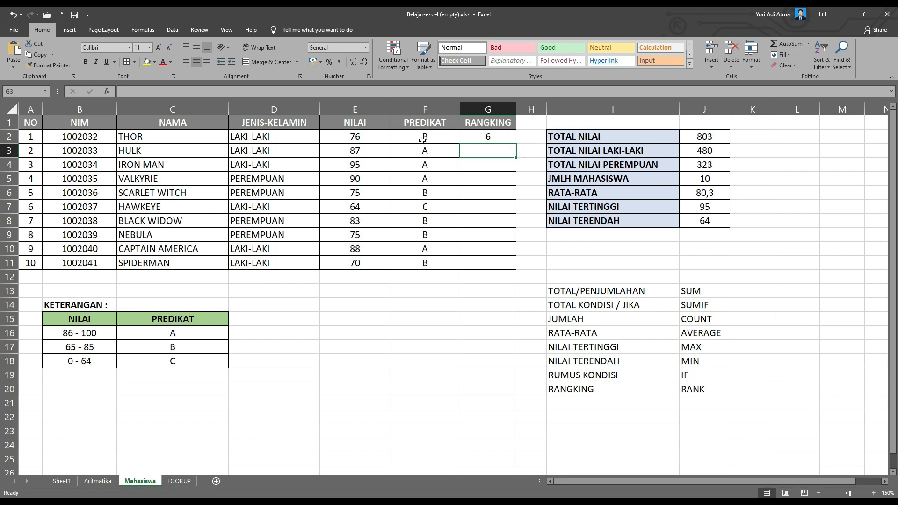
- Try to fill THOR's RANK formula from G2 down through G11 for the remaining students
left_click(359, 137)
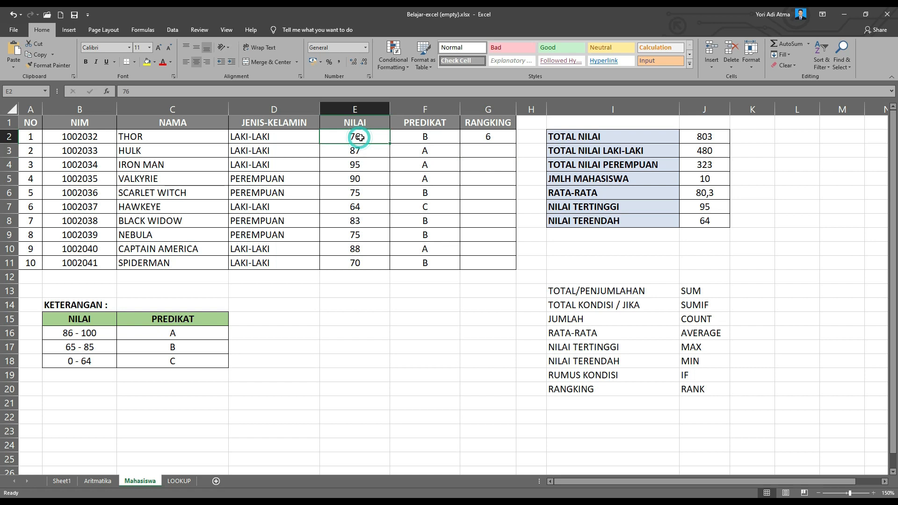
left_click(486, 136)
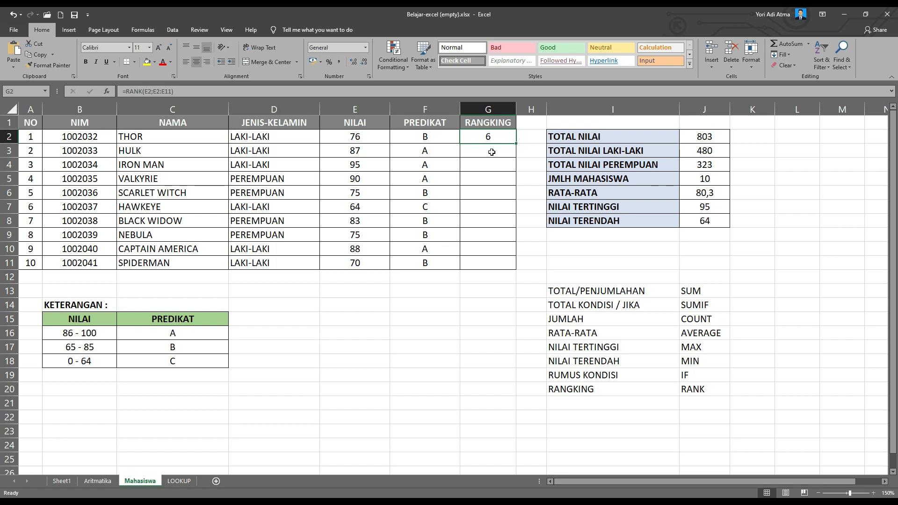
left_click(455, 137)
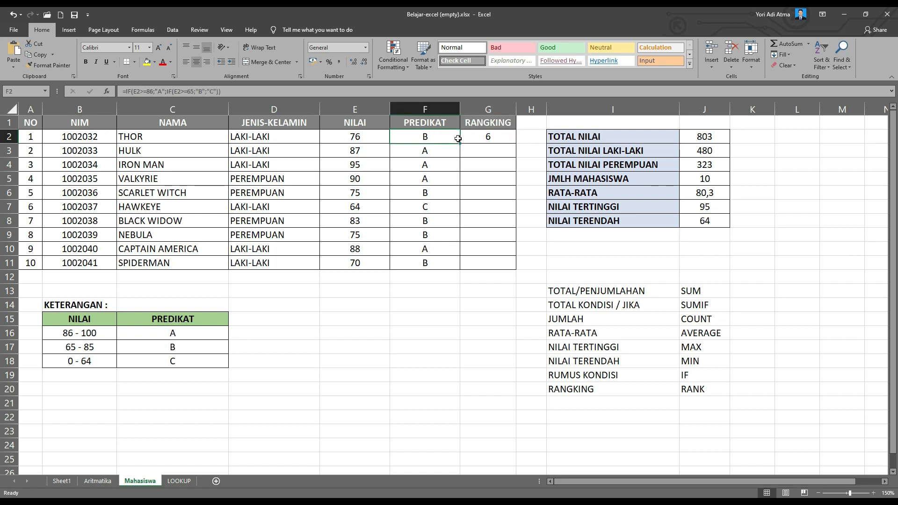
left_click(478, 138)
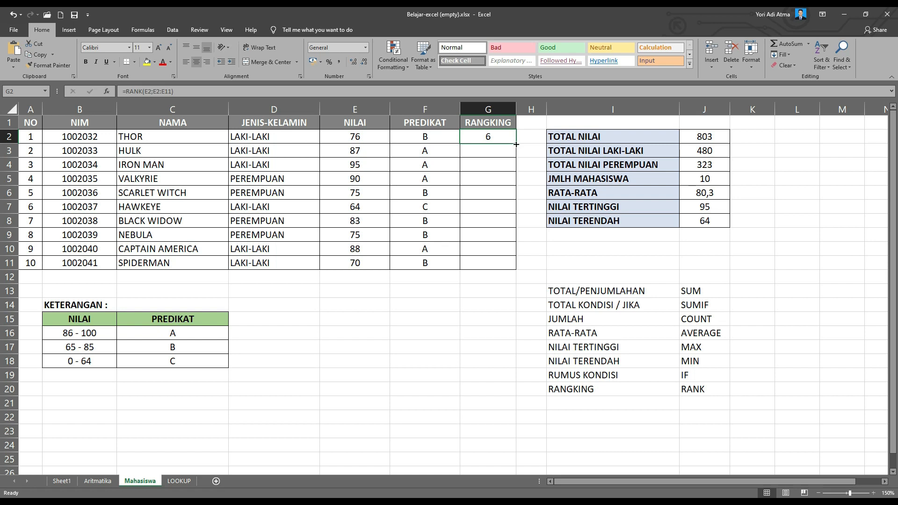
left_click_drag(516, 144, 514, 270)
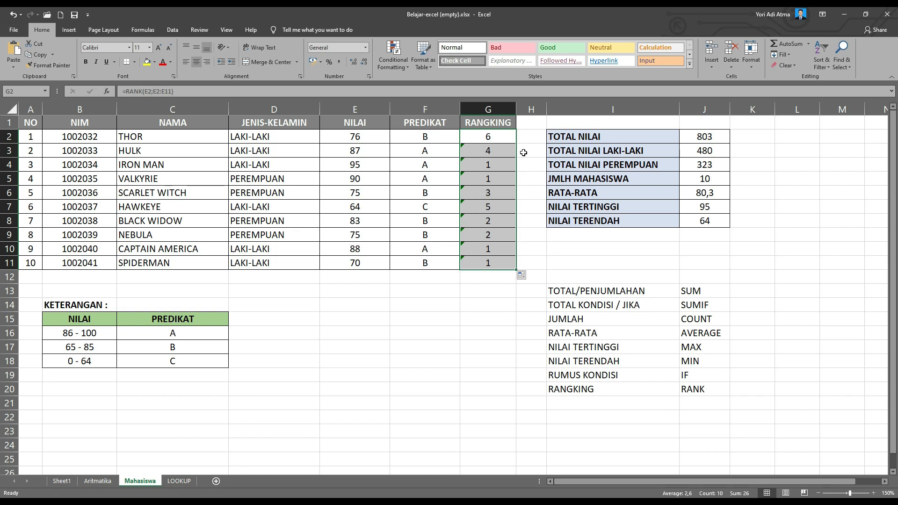
- Compare the RANGKING results of IRON MAN, VALKYRIE, CAPTAIN AMERICA and SPIDERMAN with their NILAI scores
left_click(498, 141)
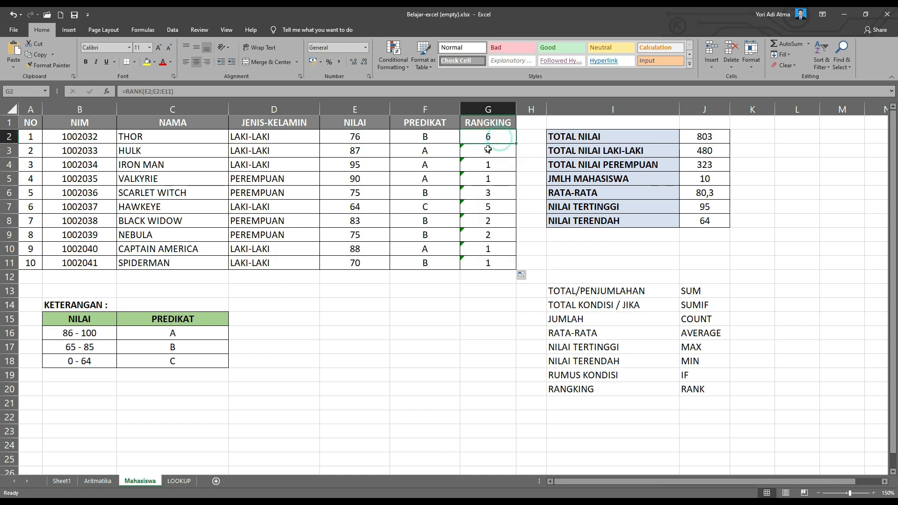
left_click(499, 138)
left_click(495, 166)
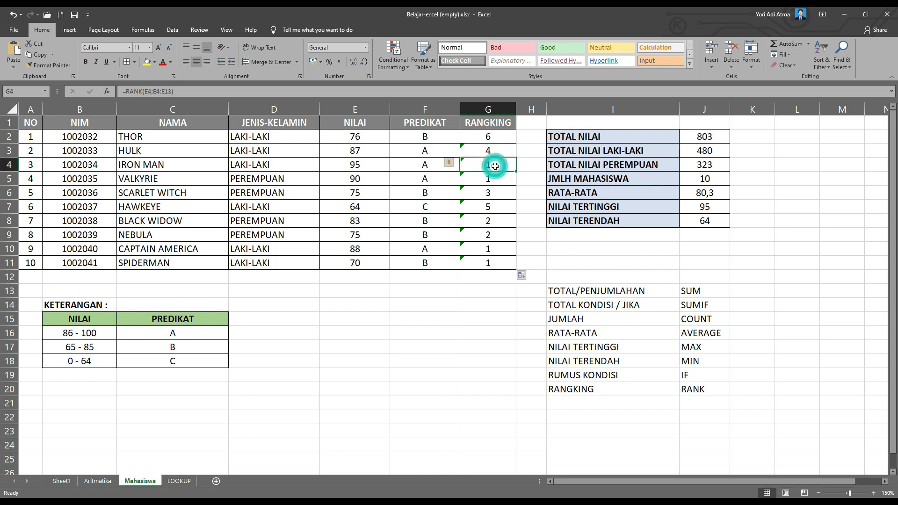
left_click(358, 166)
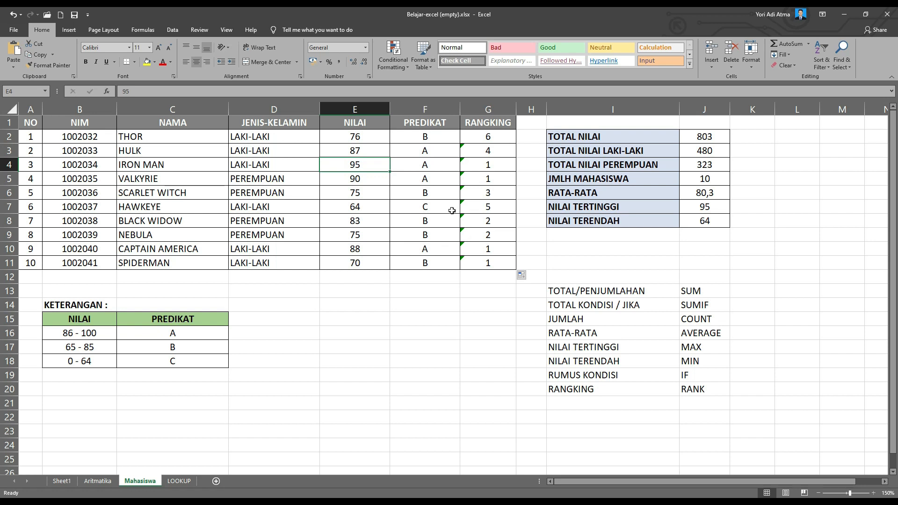
left_click(360, 179)
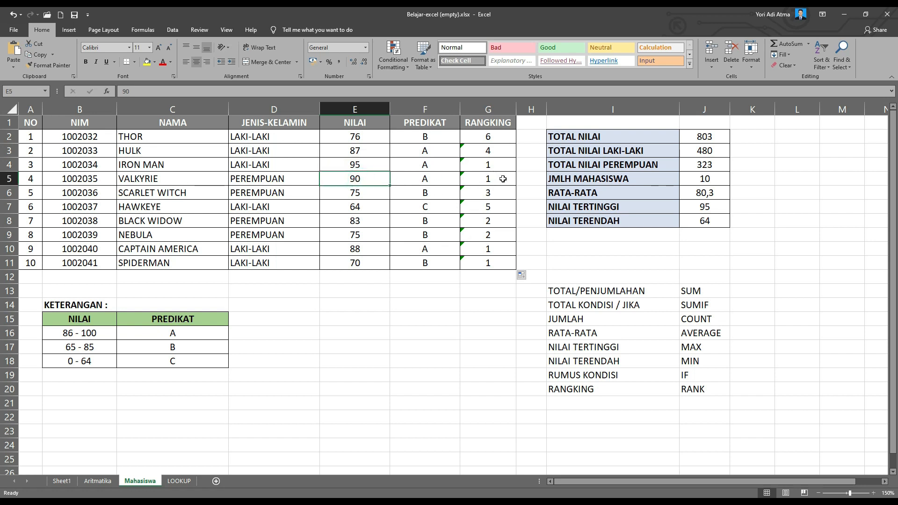
left_click(501, 179)
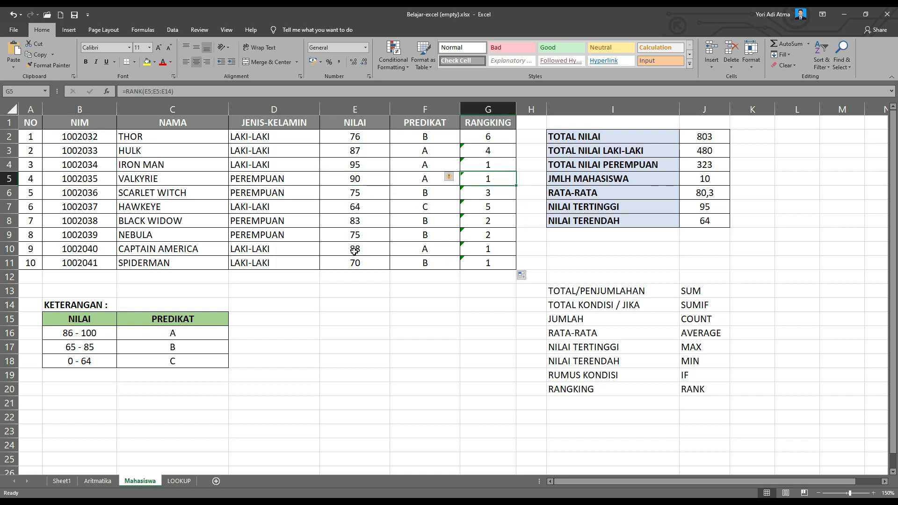
left_click(488, 248)
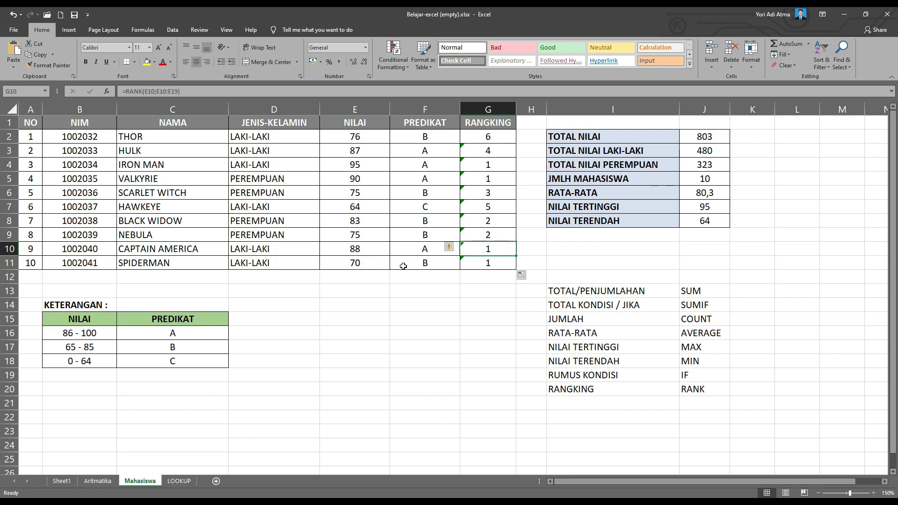
left_click(473, 264)
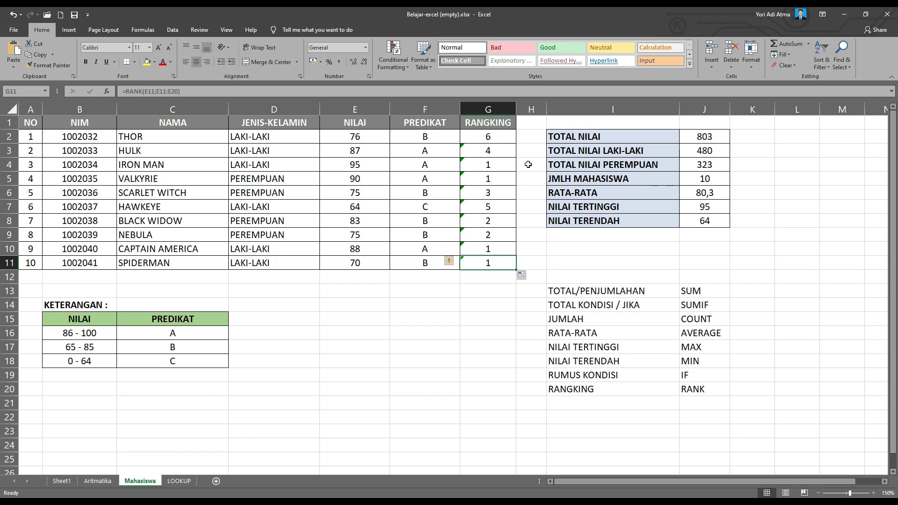
- Inspect which NILAI range the copied RANK formulas in G3, G5 and G10 refer to
key("ctrl+z")
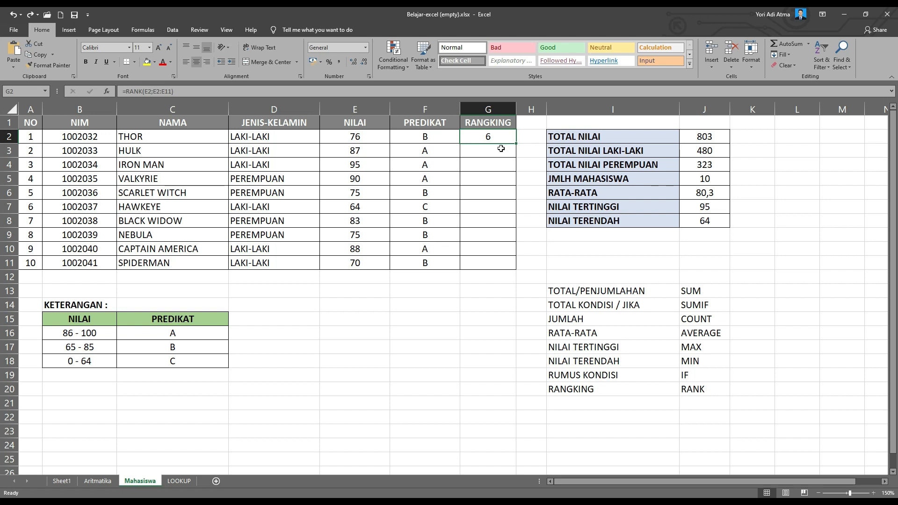
key("ctrl+y")
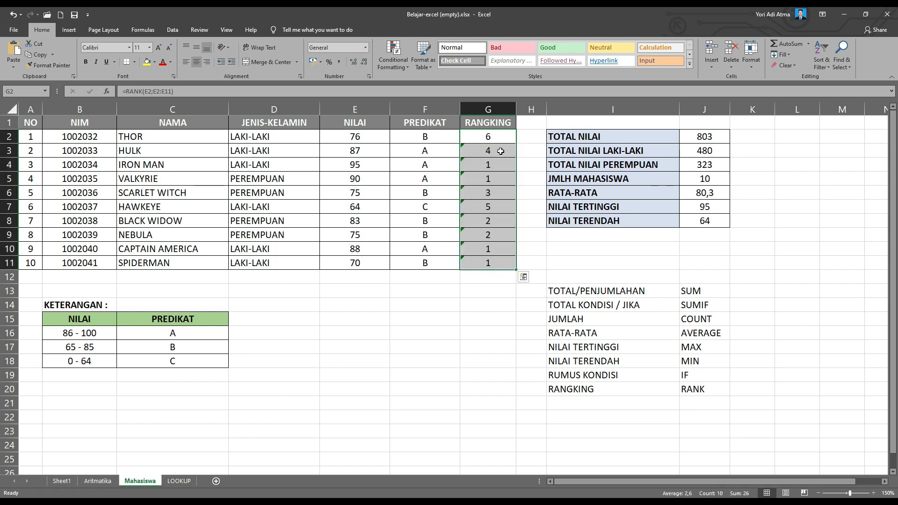
left_click(500, 151)
double_click(498, 154)
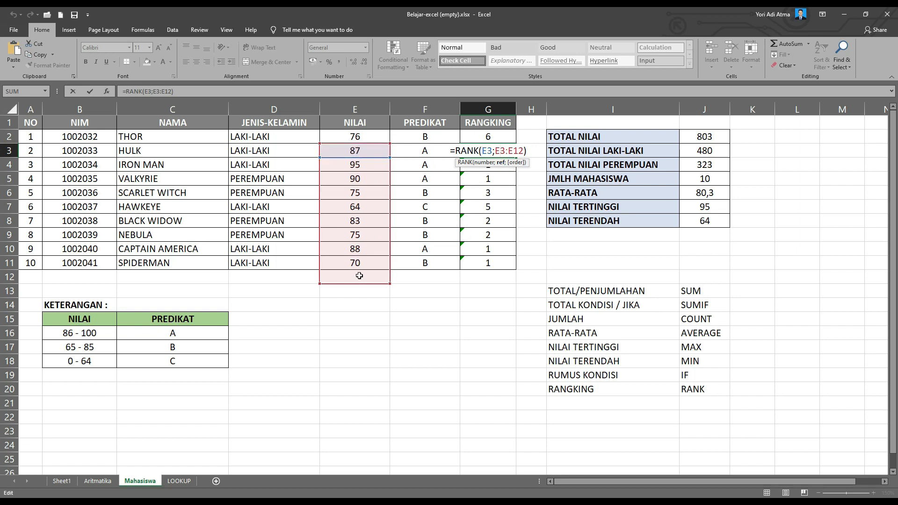
key("Return")
double_click(482, 181)
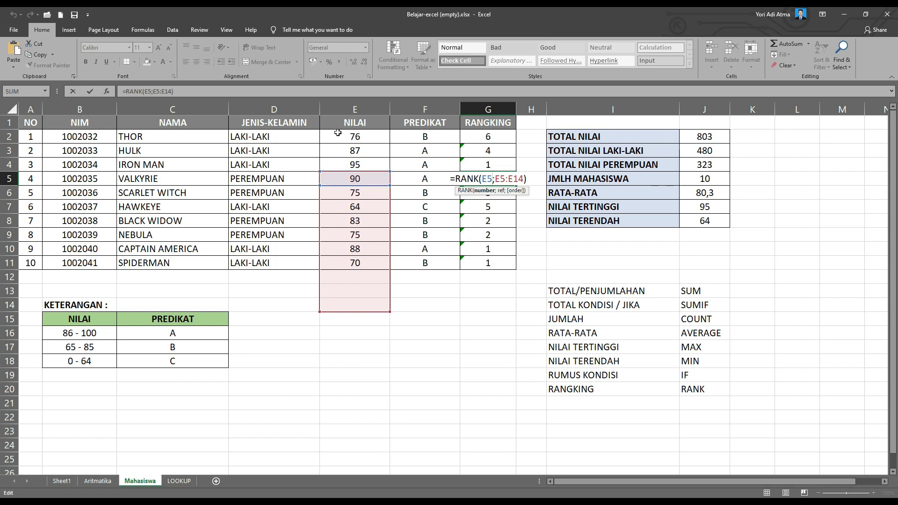
key("Return")
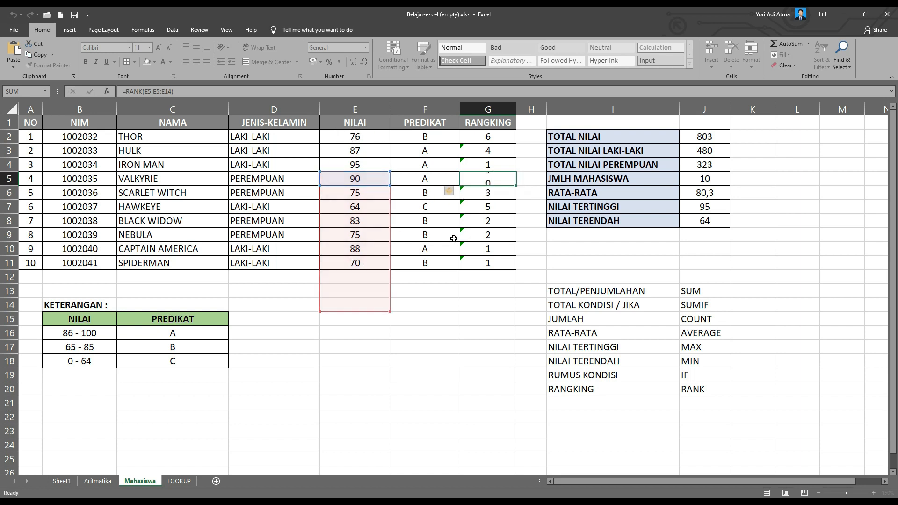
double_click(488, 250)
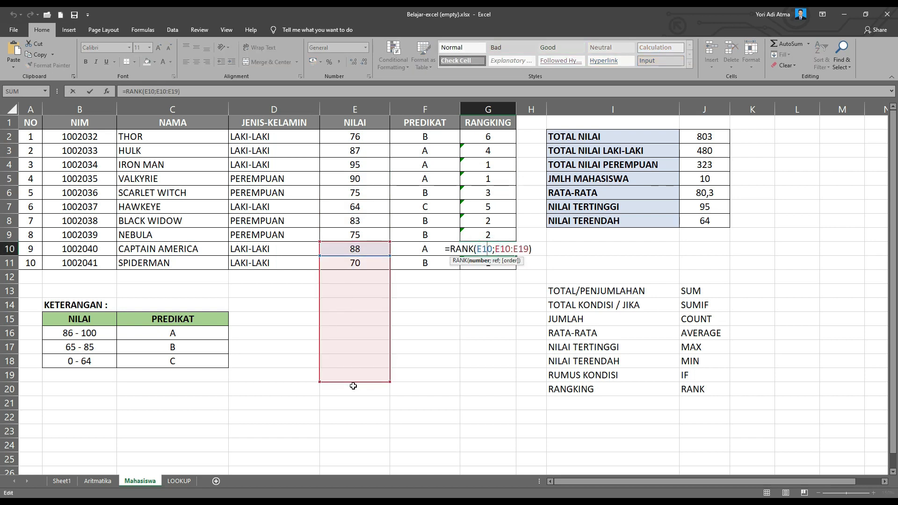
key("Return")
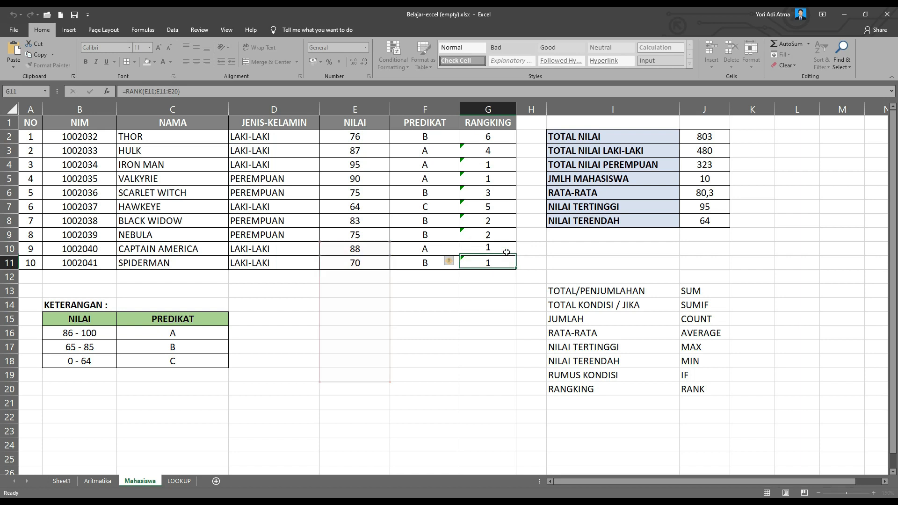
- Undo the fill of the RANK formula in G3:G11
key("Up")
key("Up")
key("Up")
key("Up")
key("Up")
key("Up")
key("Up")
key("Up")
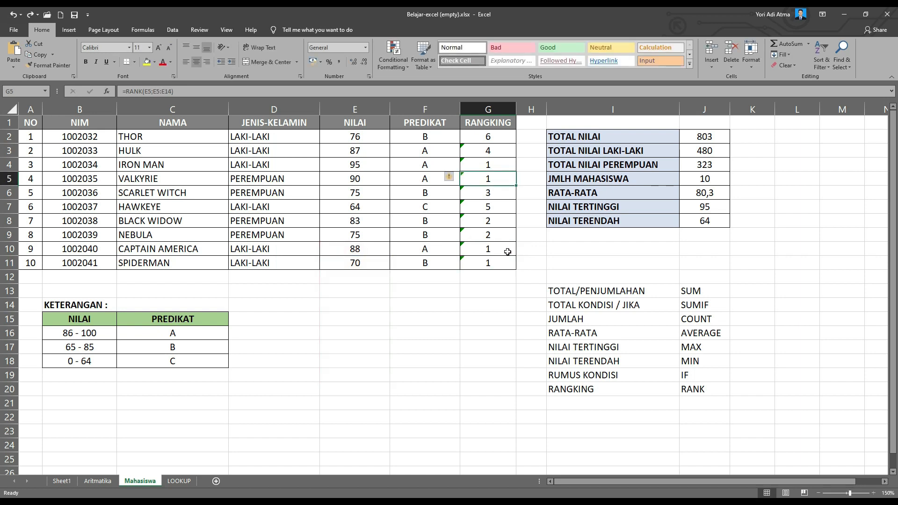
key("ctrl+z")
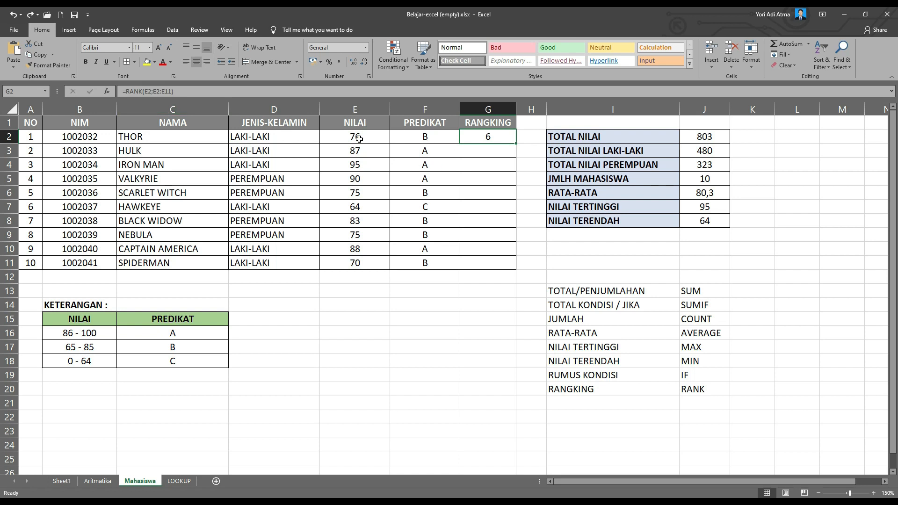
- Make the ranking range in G2 absolute by changing the formula to =RANK(E2;$E$2:$E$11)
left_click_drag(361, 136, 368, 262)
left_click(486, 136)
double_click(482, 136)
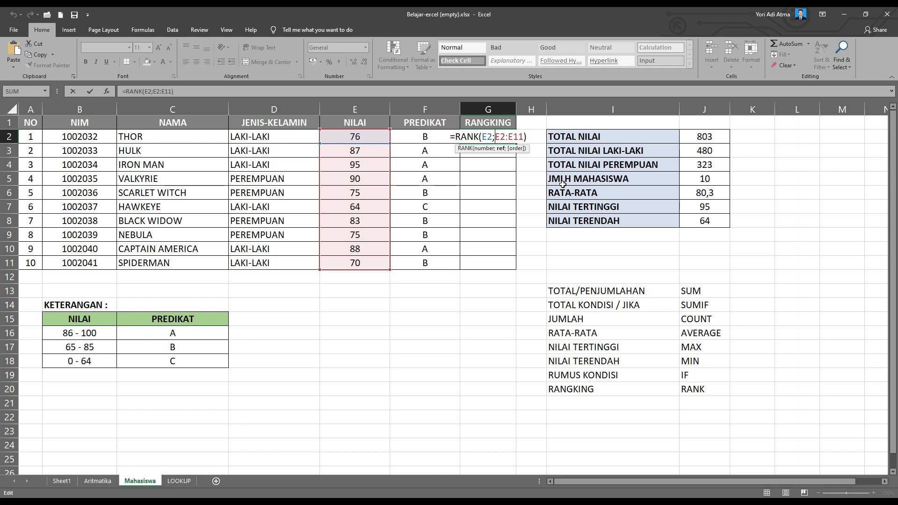
type("$")
left_click(502, 137)
type("$")
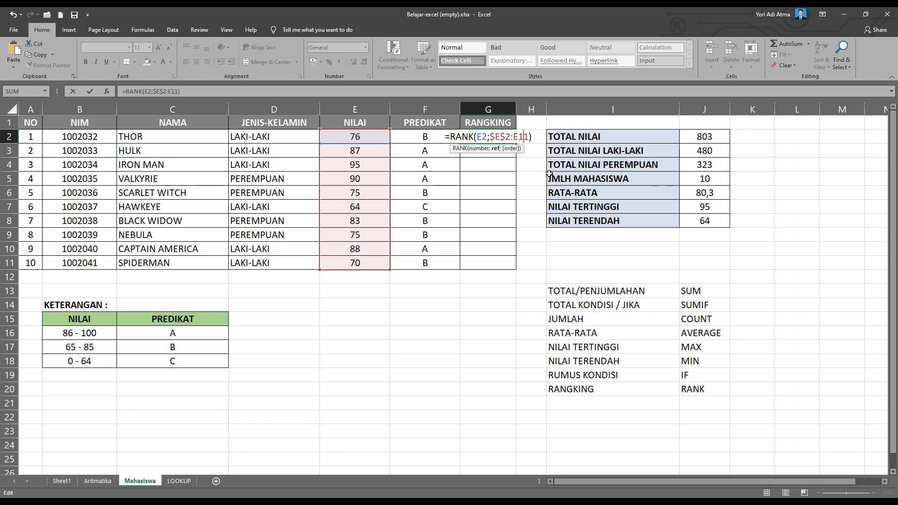
key("F4")
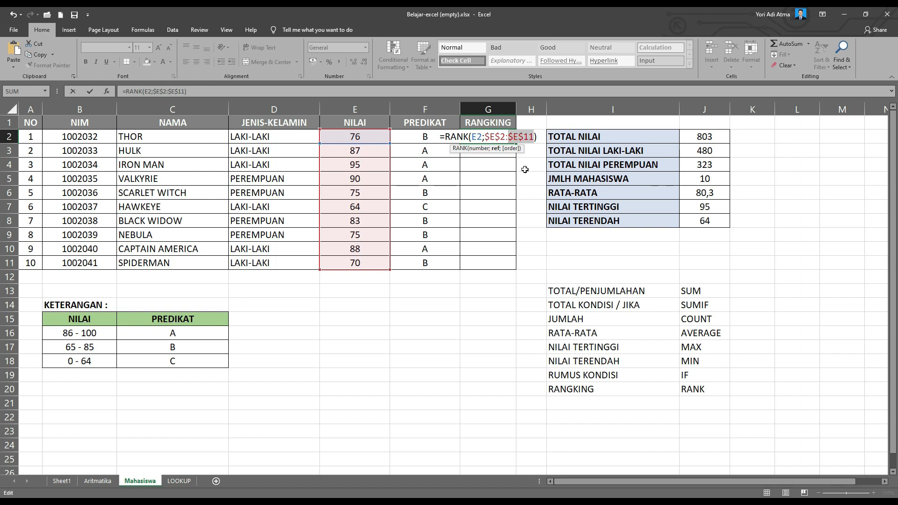
key("Return")
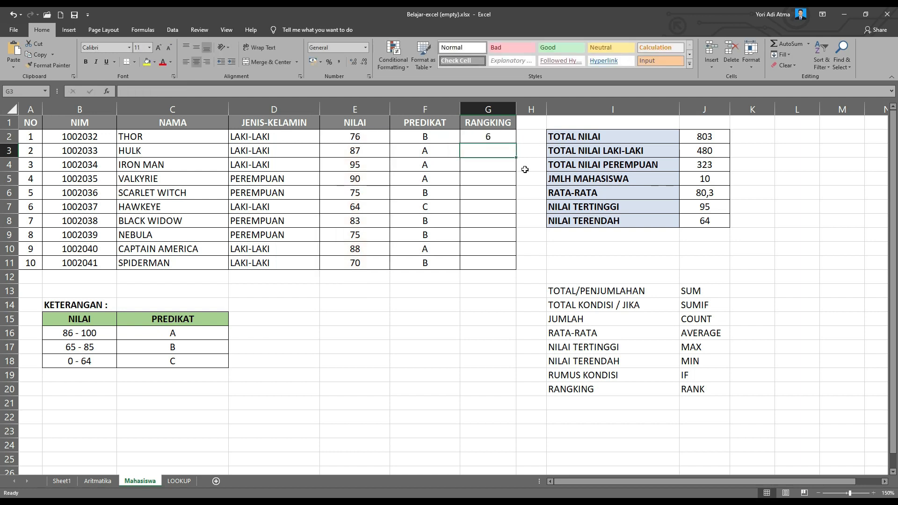
- Fill the absolute-range RANK formula from G2 down through G11 to rank every student
left_click(497, 136)
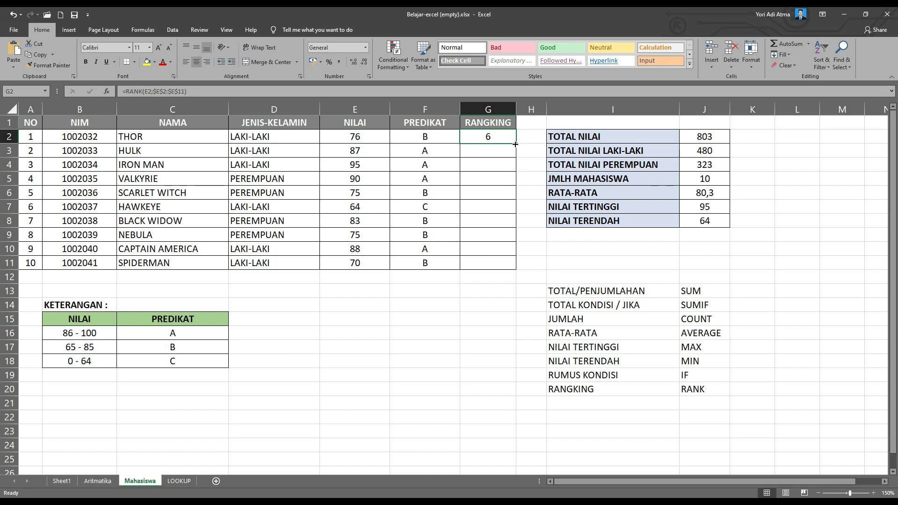
left_click_drag(517, 142, 514, 269)
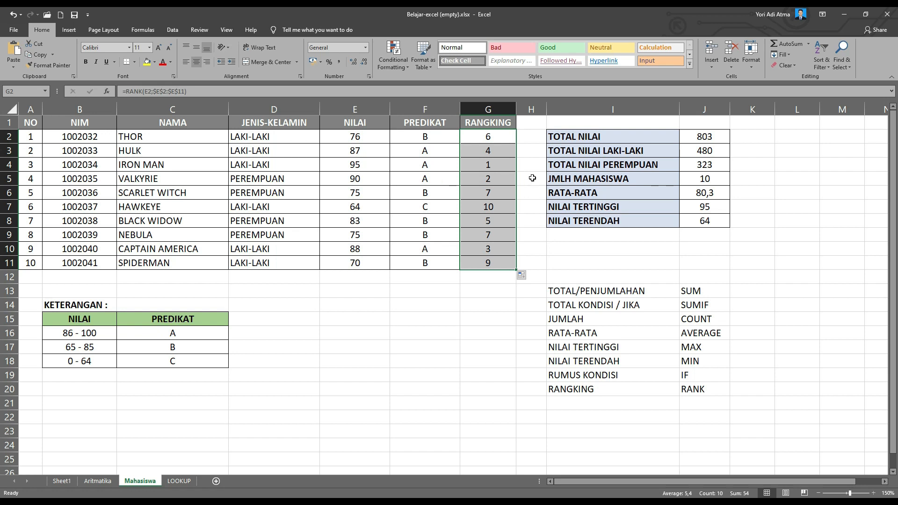
left_click(497, 137)
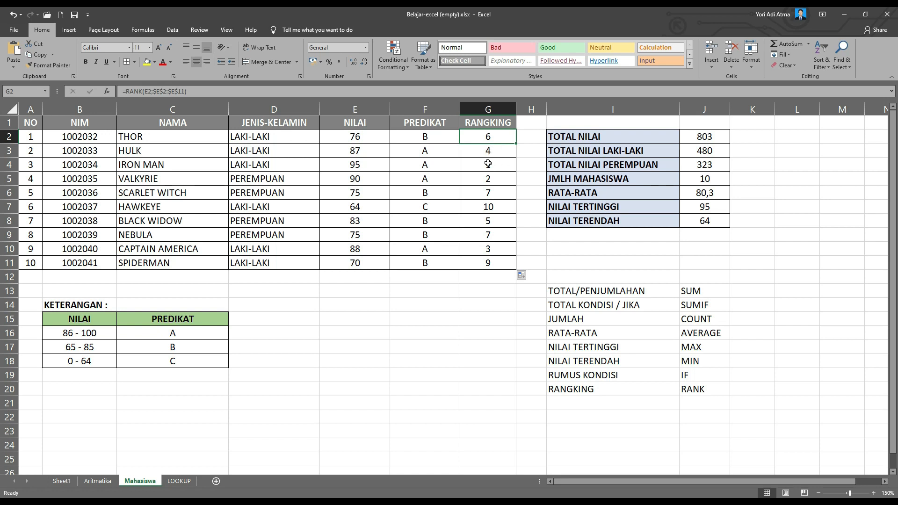
- Check the RANGKING results against NILAI for IRON MAN, VALKYRIE, SCARLET WITCH and NEBULA
left_click(366, 166)
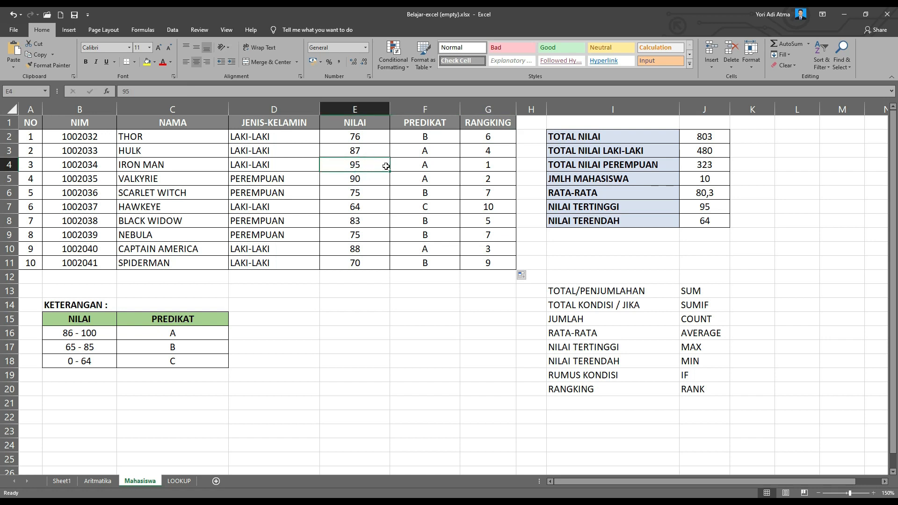
left_click(507, 179)
left_click(363, 179)
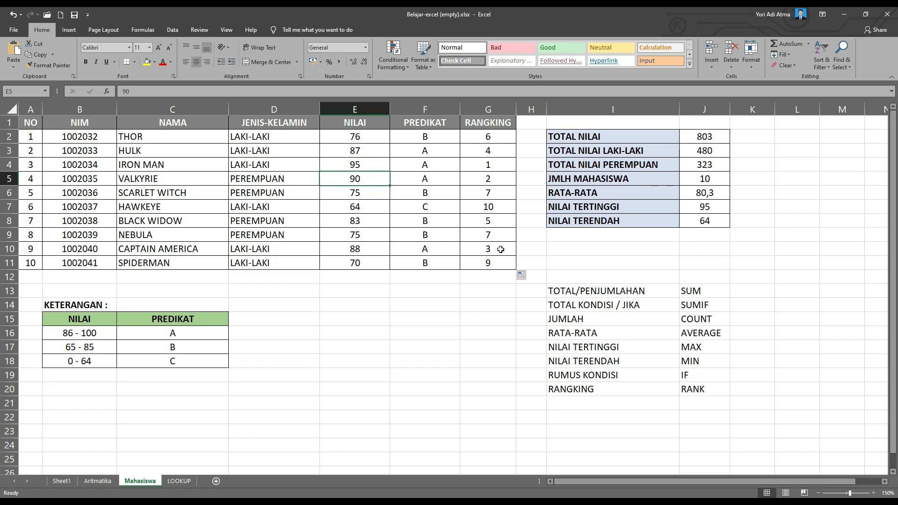
left_click(495, 136)
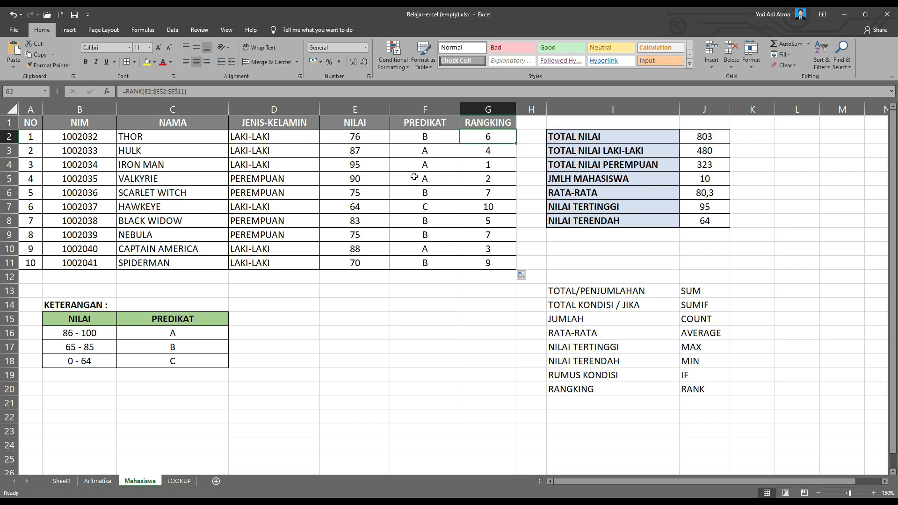
left_click(365, 179)
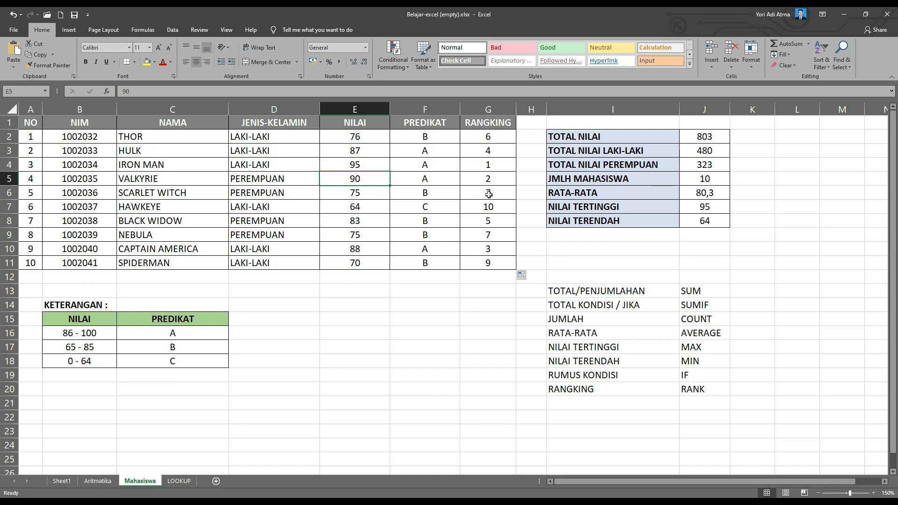
left_click(362, 193)
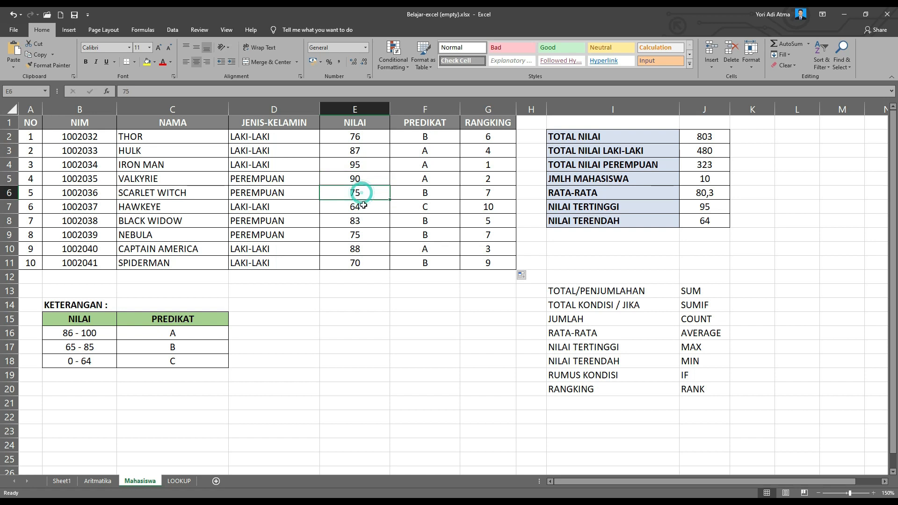
left_click(359, 236)
left_click(495, 190)
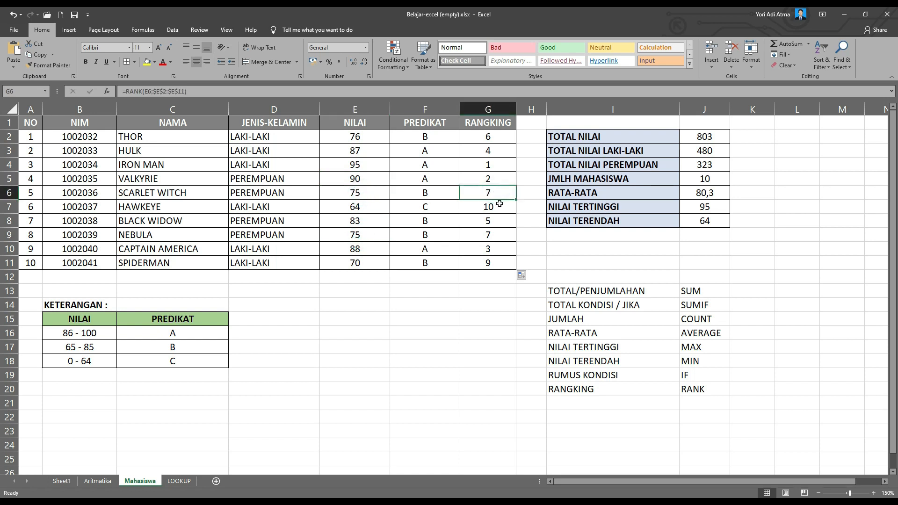
left_click(496, 237)
left_click(495, 193)
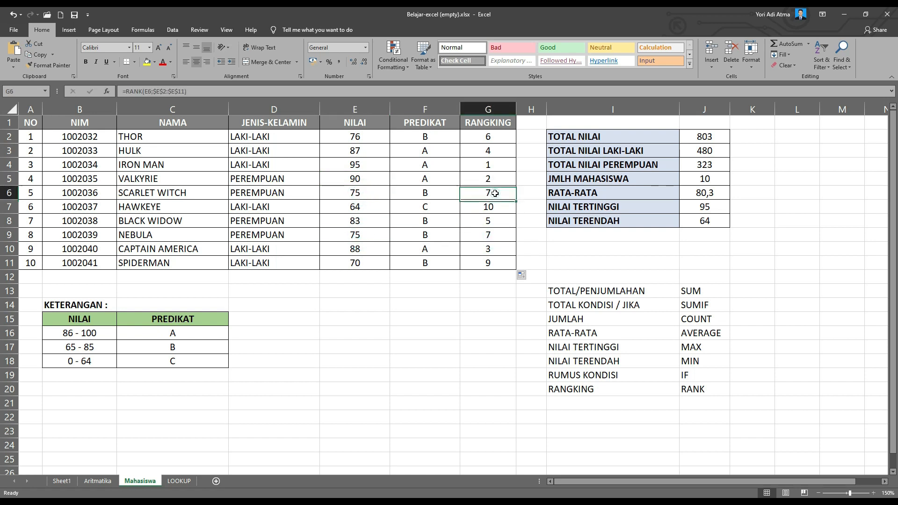
- Check the RANGKING results for NEBULA, SCARLET WITCH, SPIDERMAN and HAWKEYE in the student table
left_click(495, 236)
left_click(495, 192)
left_click(494, 238)
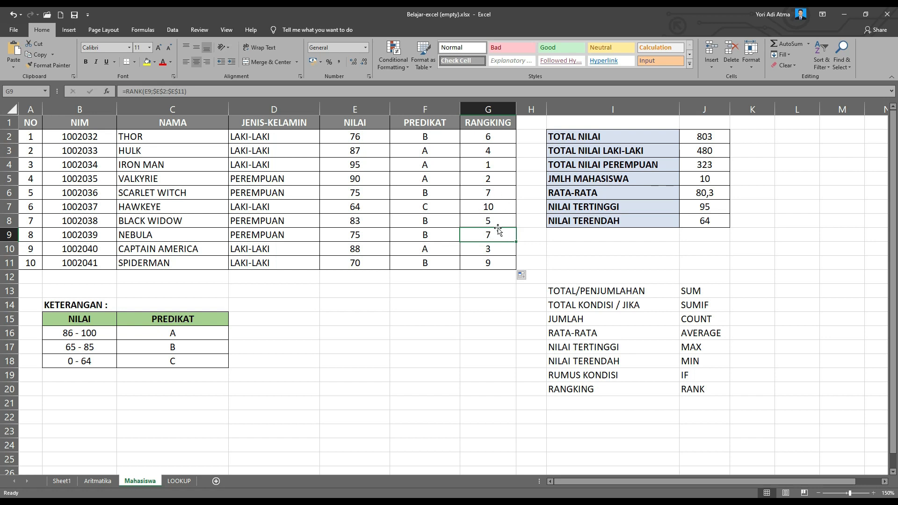
left_click(491, 263)
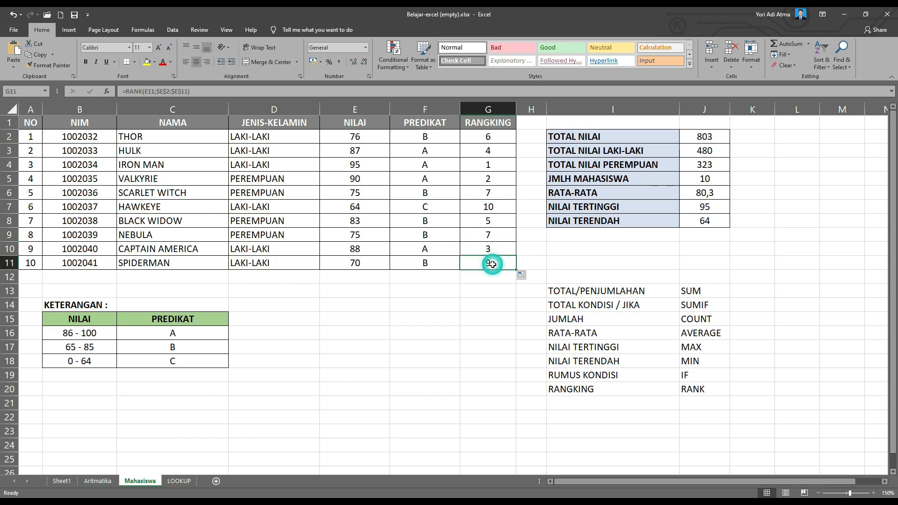
left_click(490, 207)
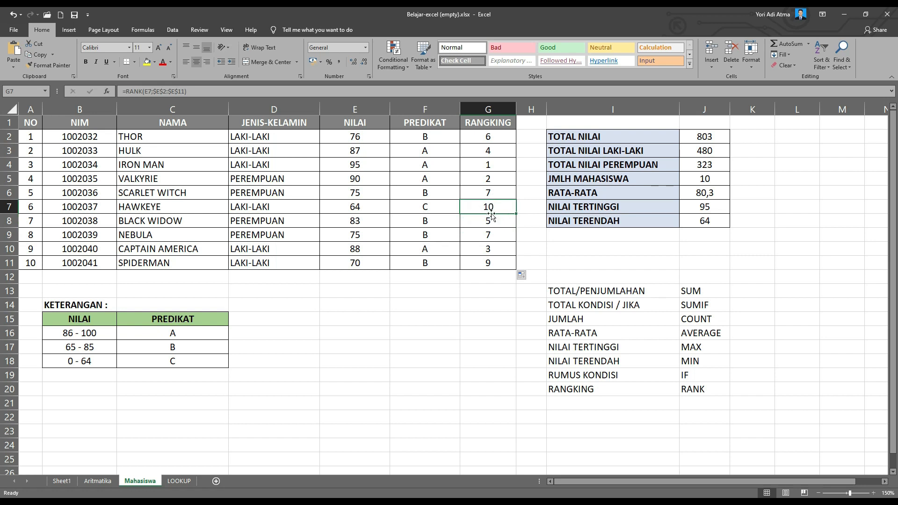
- Try a NILAI of 77 for SCARLET WITCH to test the ranking, and undo the change
left_click(364, 195)
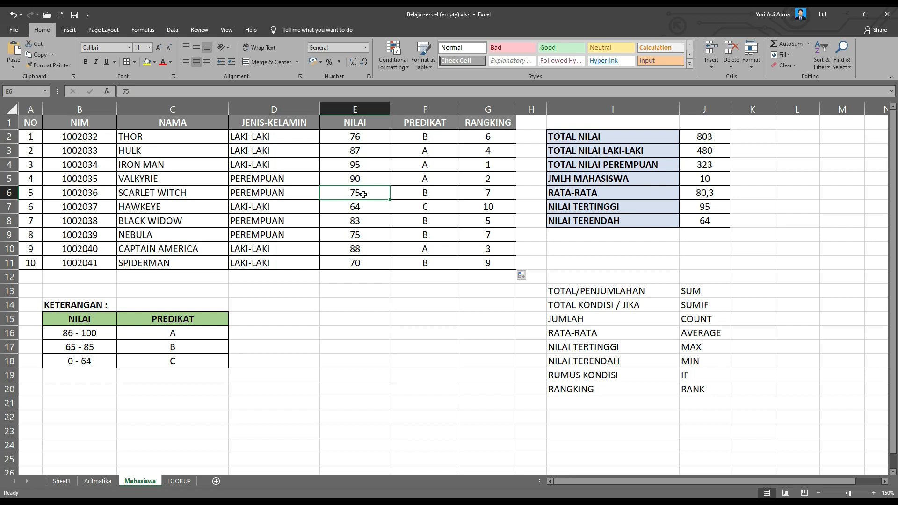
type("76")
type("7")
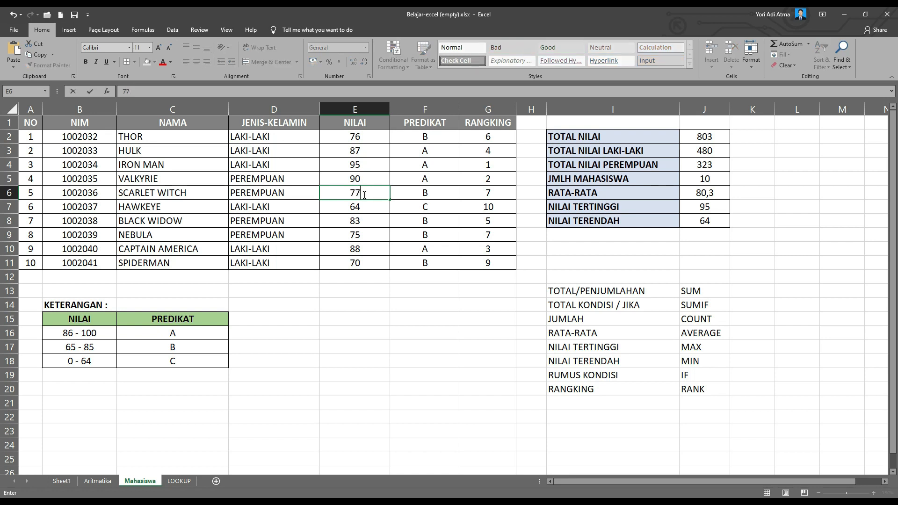
key("Return")
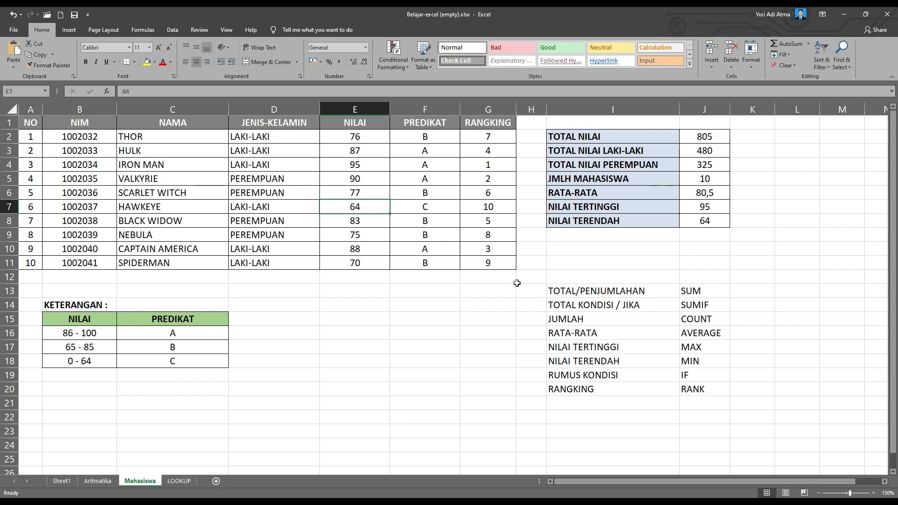
key("ctrl+z")
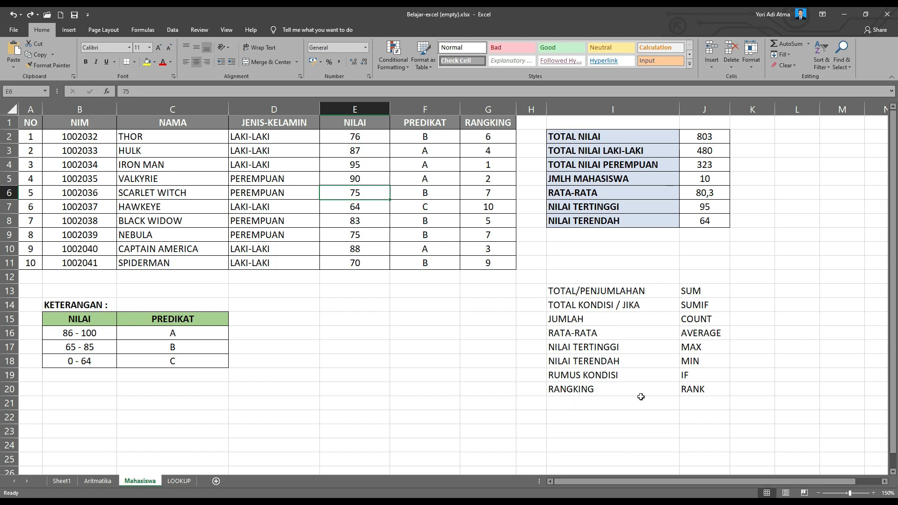
left_click(692, 292)
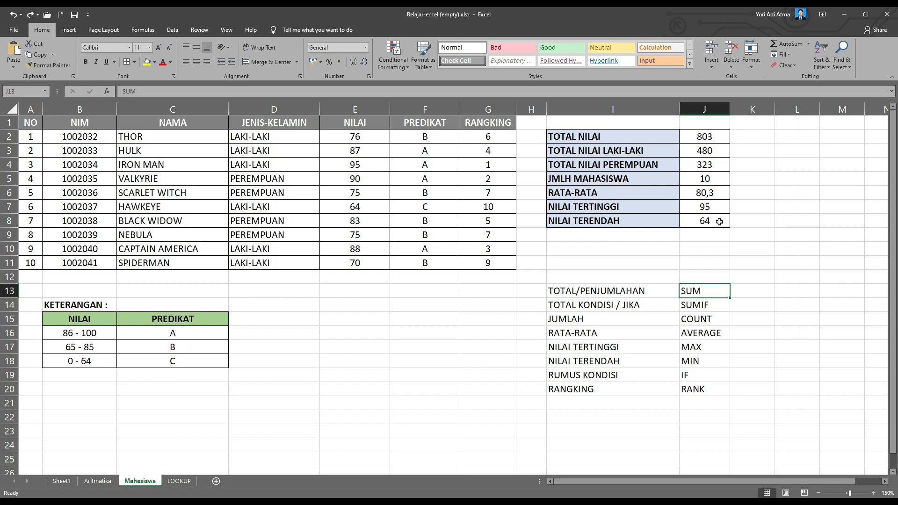
left_click(530, 123)
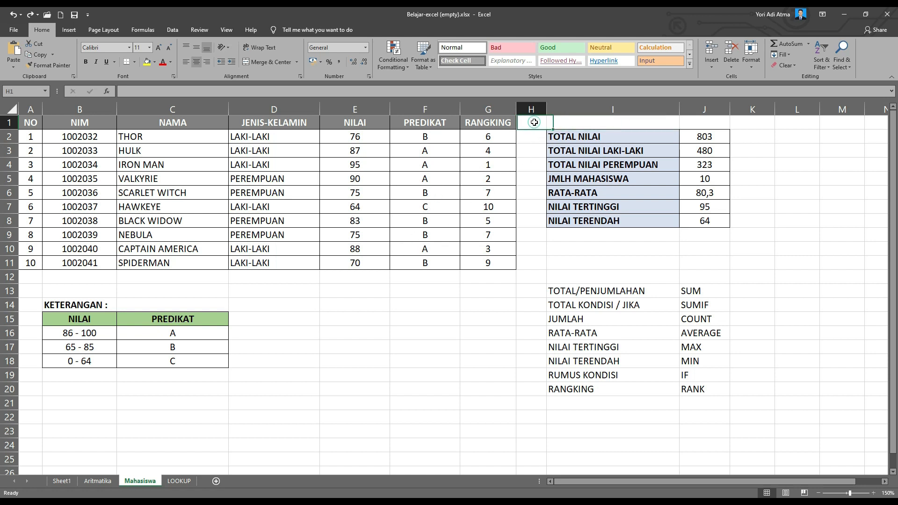
left_click(531, 137)
left_click(531, 121)
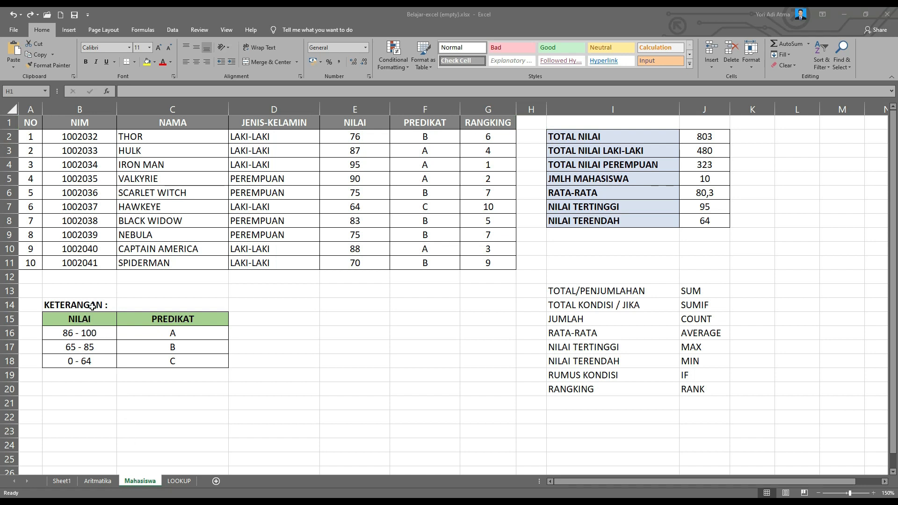
- Open the LOOKUP sheet and enlarge its view to 130%
left_click(180, 481)
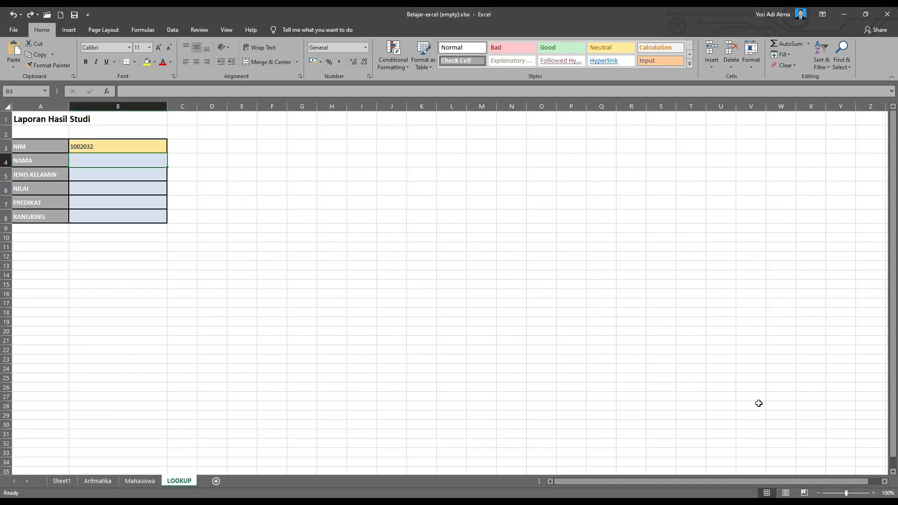
left_click(873, 492)
left_click(872, 493)
left_click(873, 493)
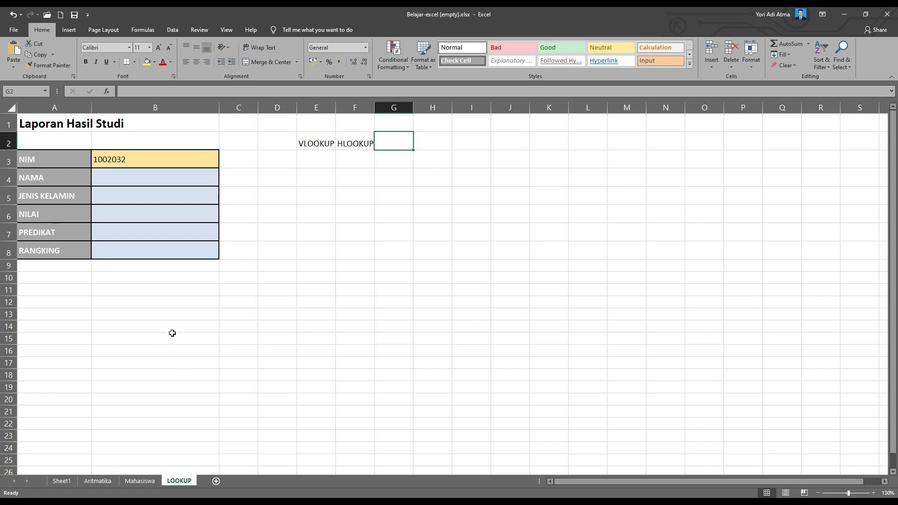
- Examine the Mahasiswa student table and the LOOKUP report's NIM cell and empty fields from NAMA to RANGKING
left_click(140, 481)
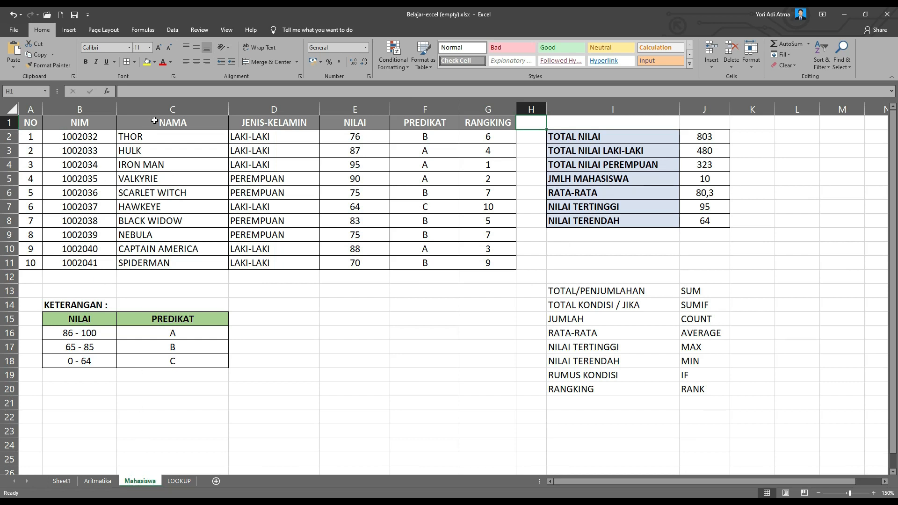
left_click(185, 487)
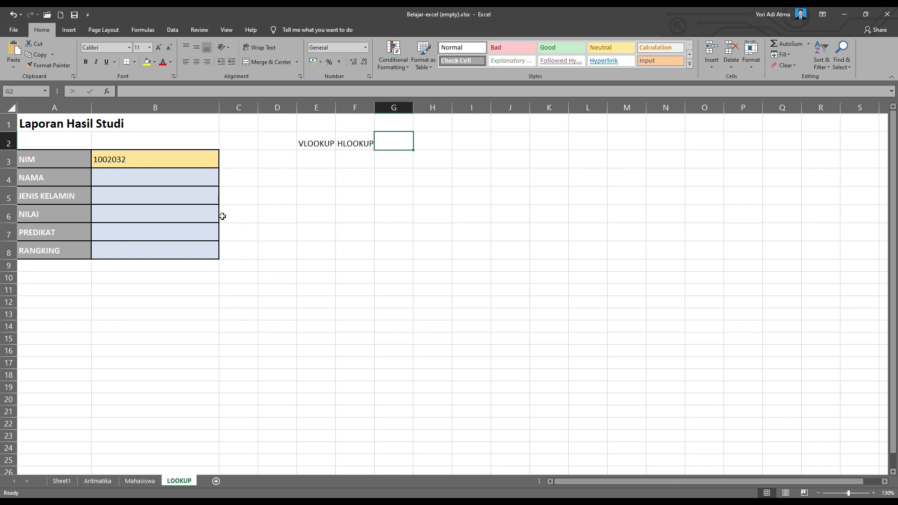
left_click(128, 181)
left_click(124, 197)
left_click(121, 215)
left_click(122, 236)
left_click(126, 249)
left_click(126, 233)
left_click(119, 197)
left_click(122, 179)
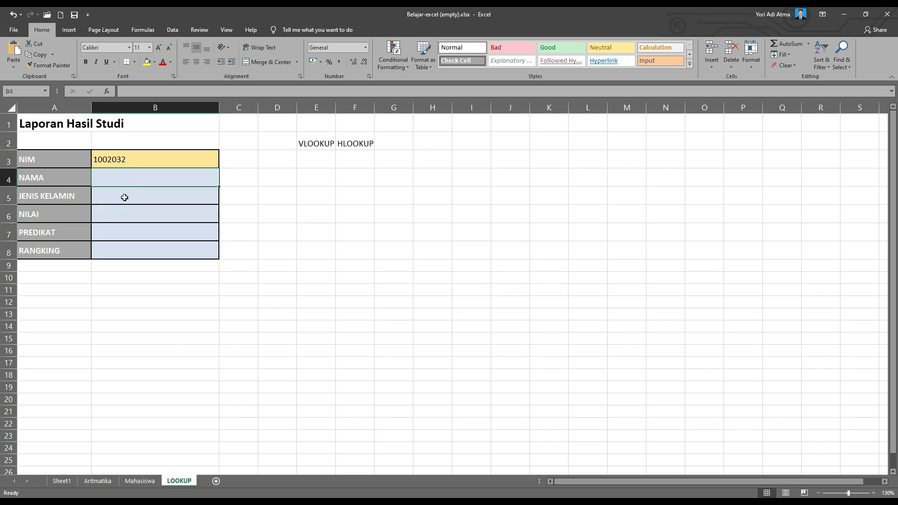
left_click(145, 157)
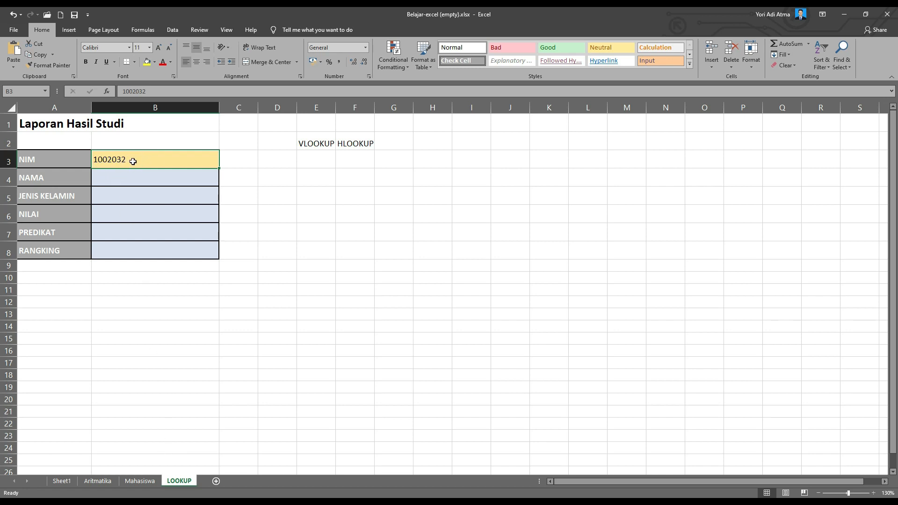
- Compare the Laporan Hasil Studi fields with the matching columns of the Mahasiswa sheet, using the NIM as the search key
left_click(139, 482)
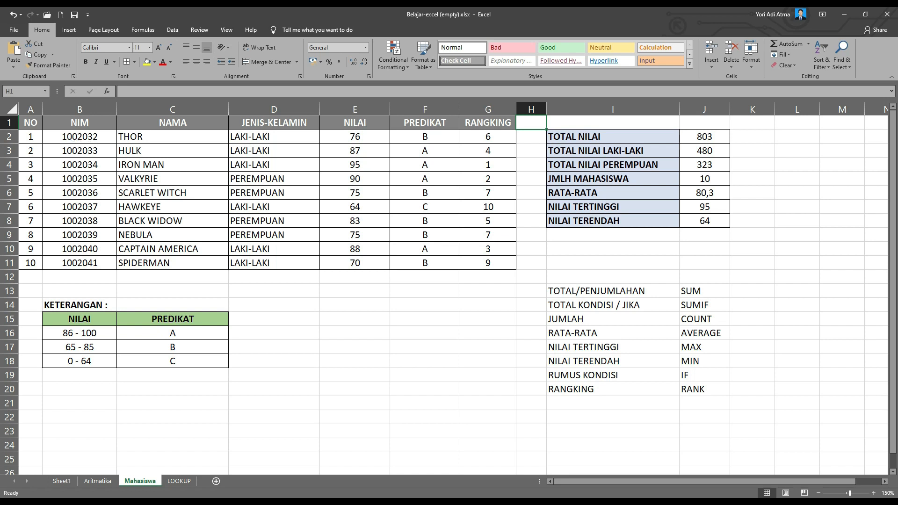
left_click(179, 482)
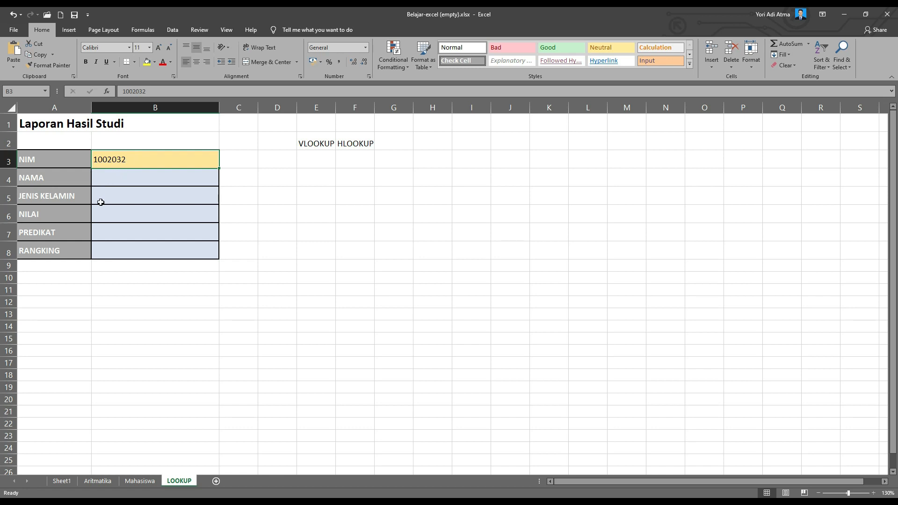
left_click(141, 481)
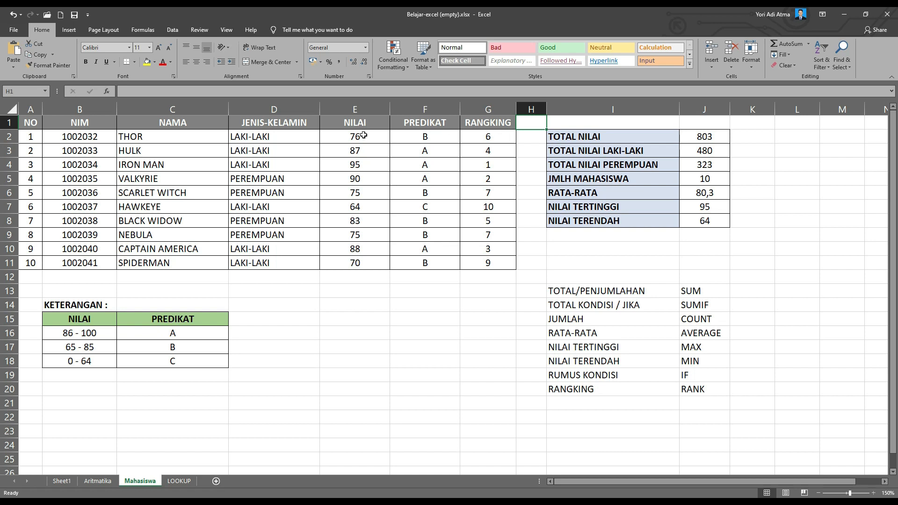
left_click(180, 481)
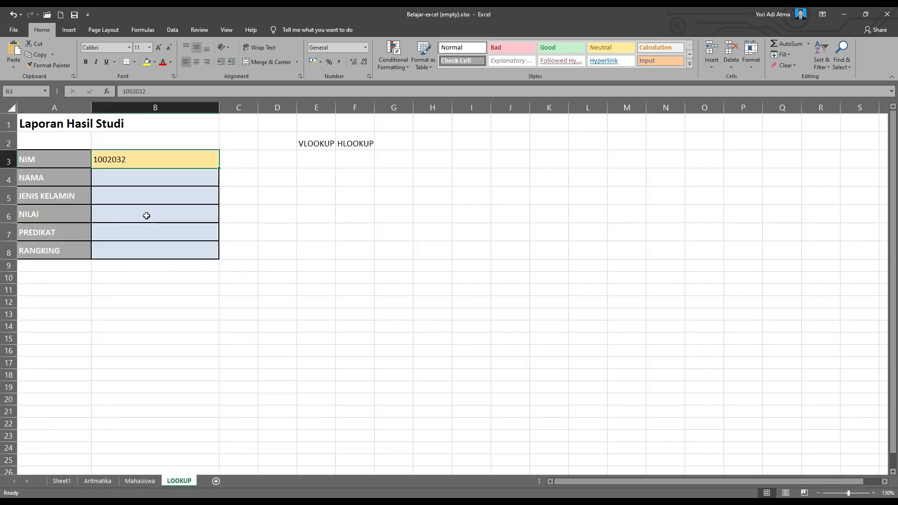
left_click(125, 177)
left_click(118, 193)
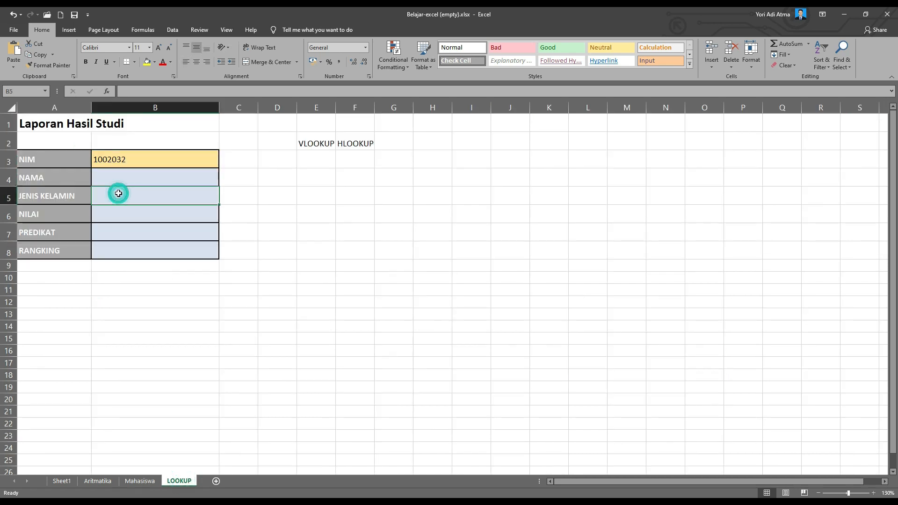
left_click(139, 158)
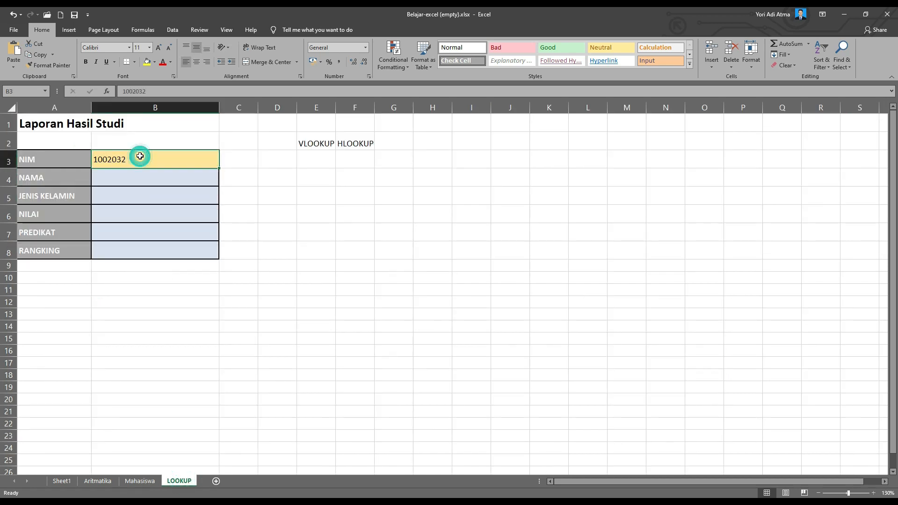
left_click(139, 481)
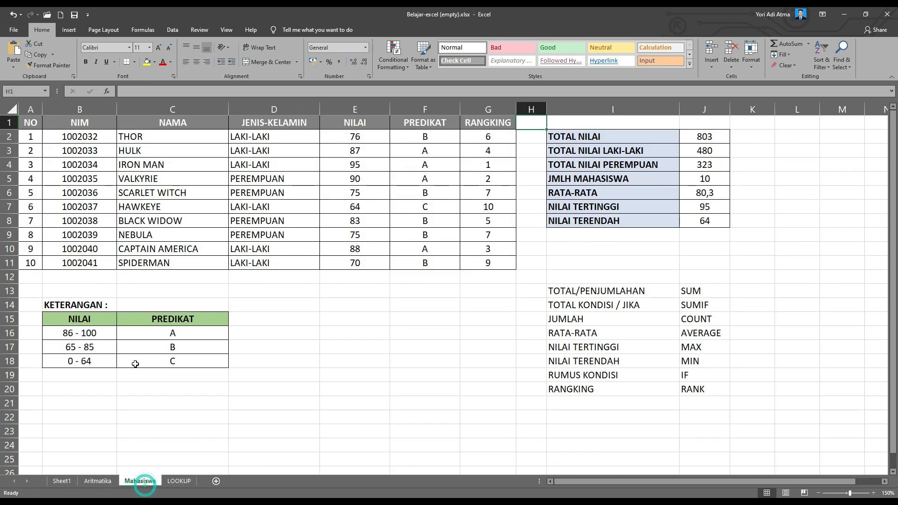
left_click(180, 481)
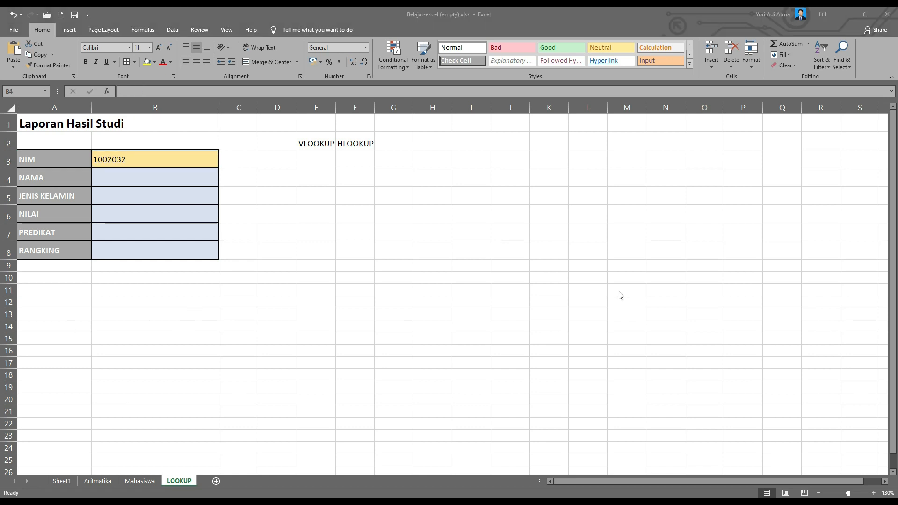
left_click(122, 177)
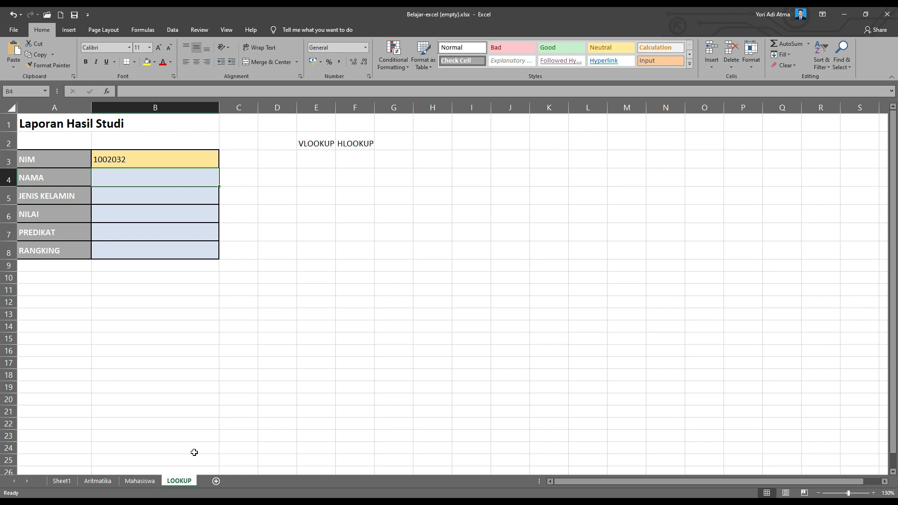
- Add the left-aligned label RUMUS VLOOKUP in I21, below RANGKING in the Mahasiswa sheet's formula list
left_click(140, 481)
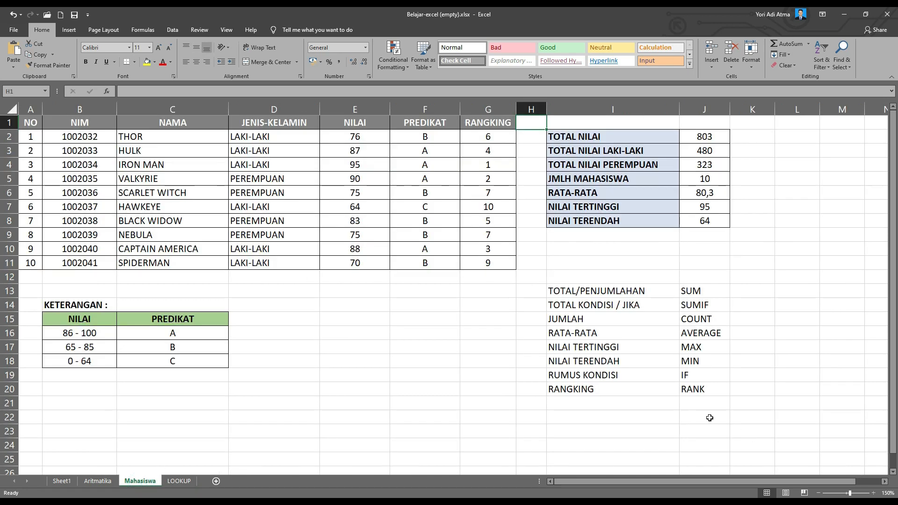
left_click(606, 404)
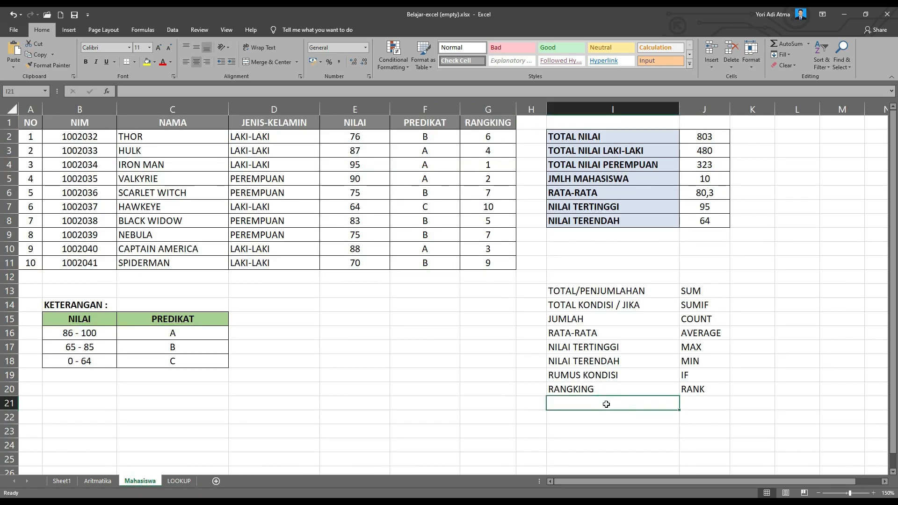
type("RUMUS V")
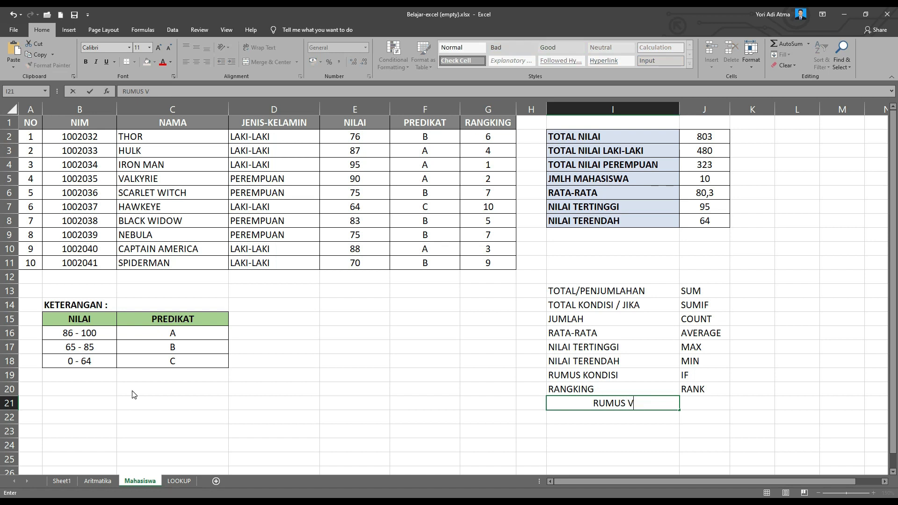
type("LOOKUP")
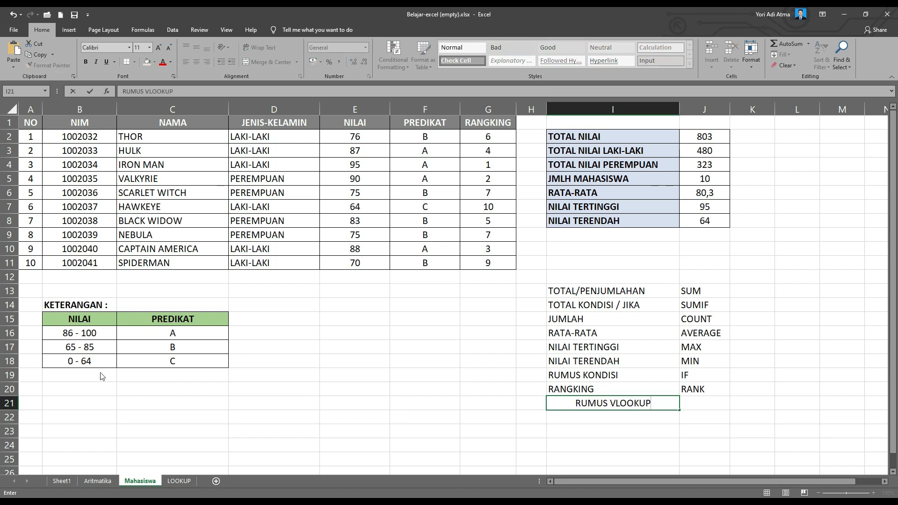
left_click(638, 417)
left_click(628, 403)
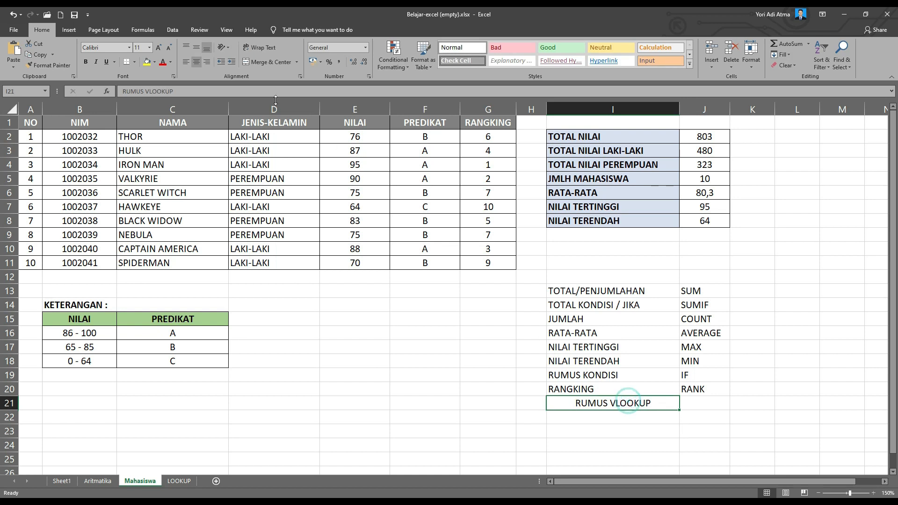
left_click(186, 62)
- Start a VLOOKUP formula in the NAMA cell B4 of the LOOKUP sheet, using the NIM cell B3 as the lookup value
left_click(179, 481)
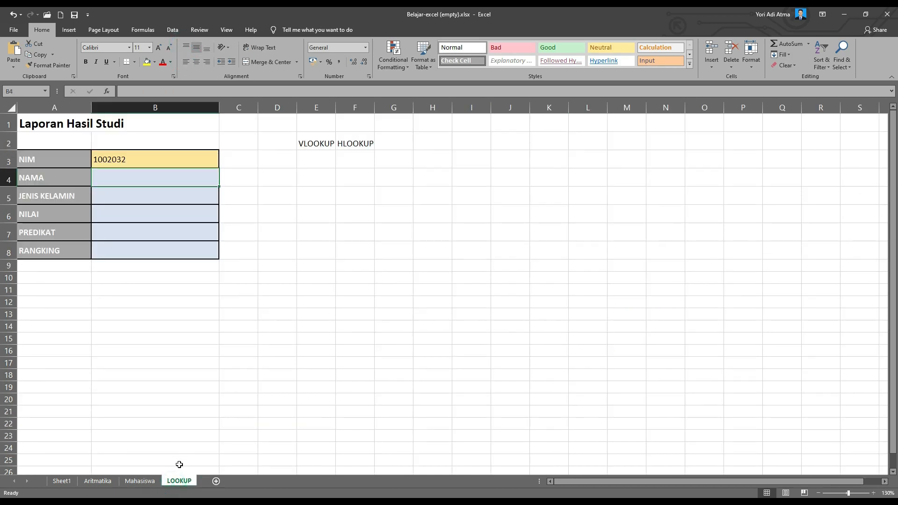
left_click(121, 178)
type("=")
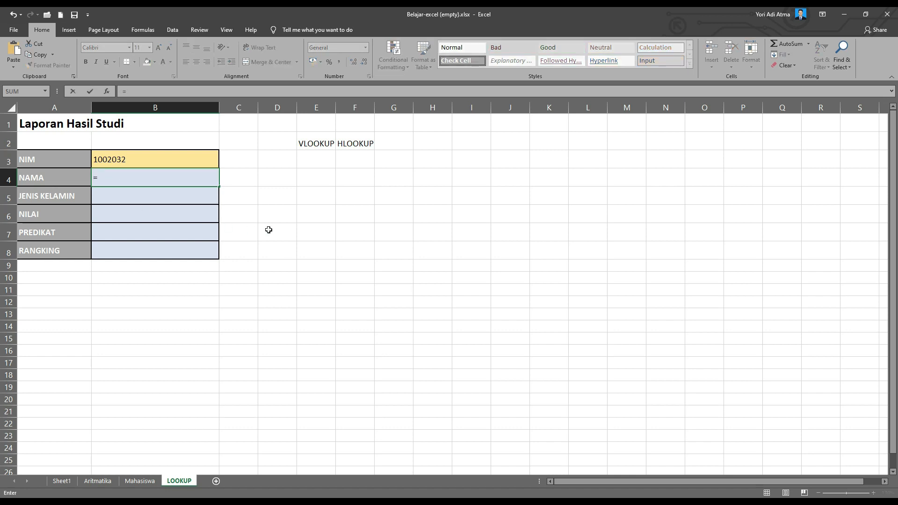
type("VL")
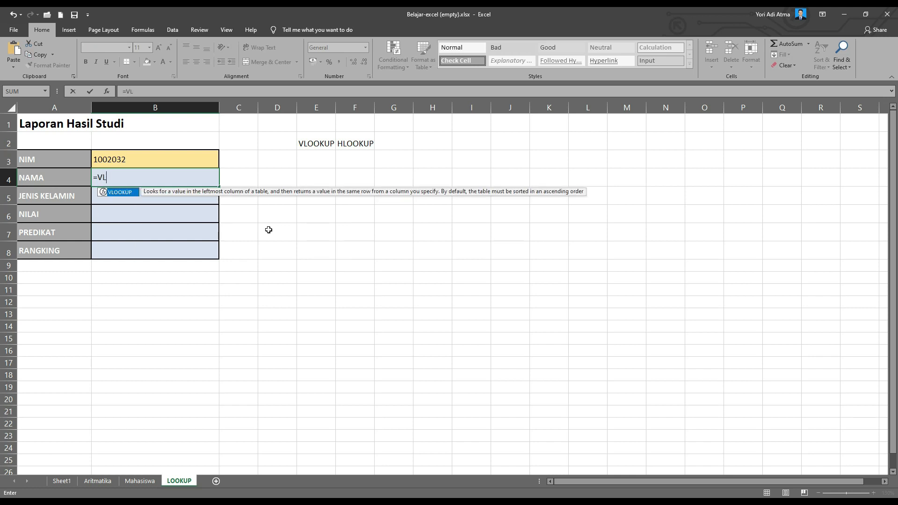
type("OOKUP")
type("(")
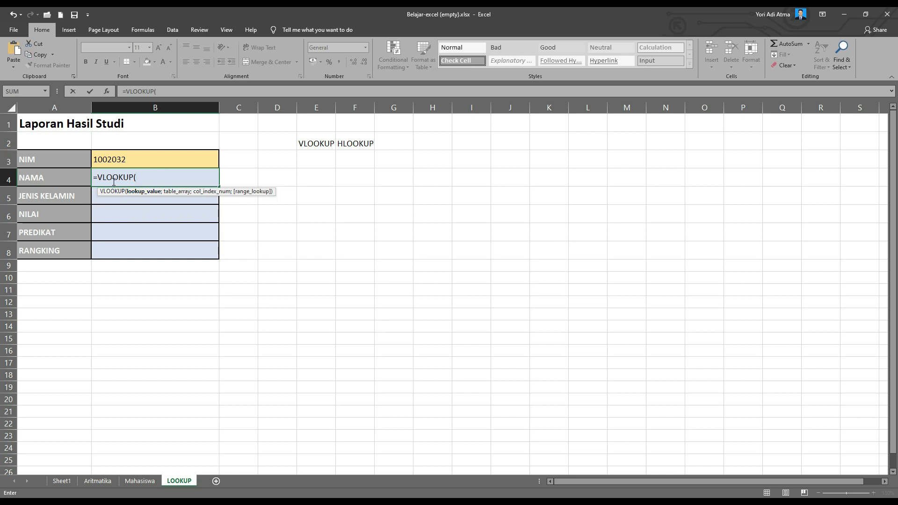
left_click(144, 157)
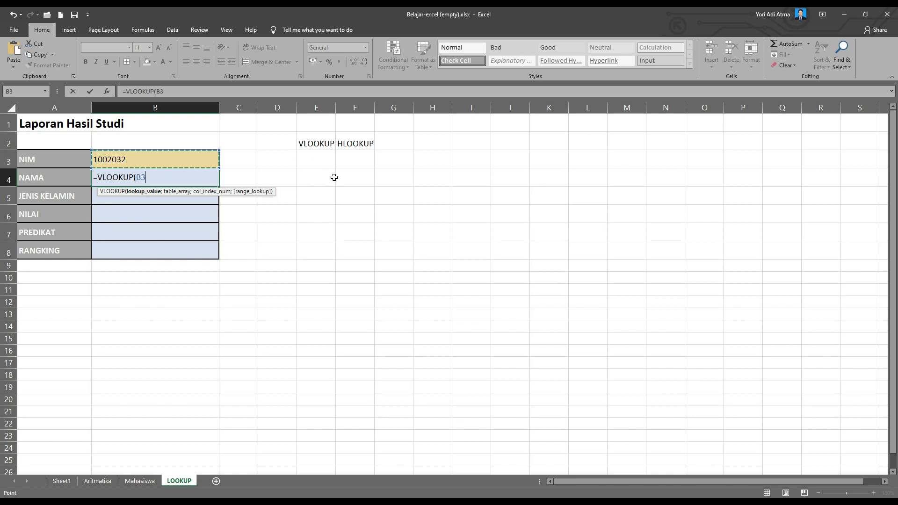
type(";")
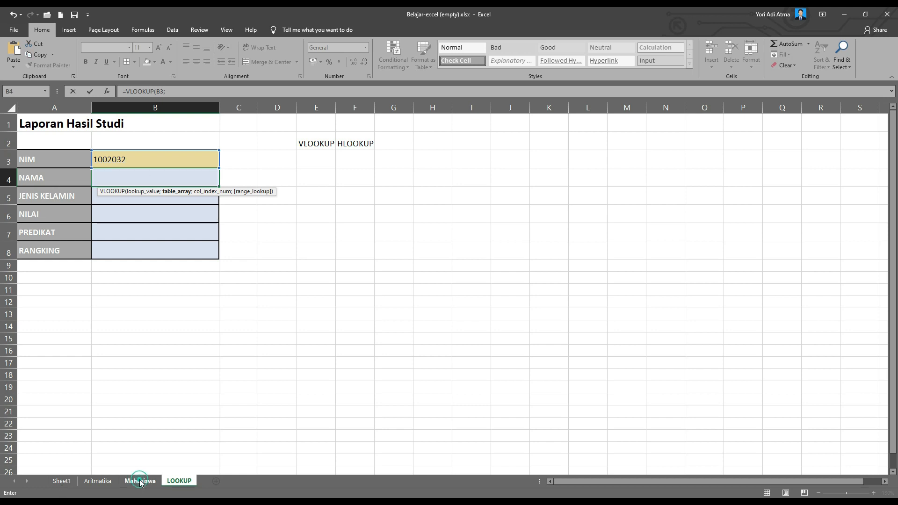
- Set the formula's table array to Mahasiswa!B2:G11, covering the student data from NIM through RANGKING
left_click(140, 481)
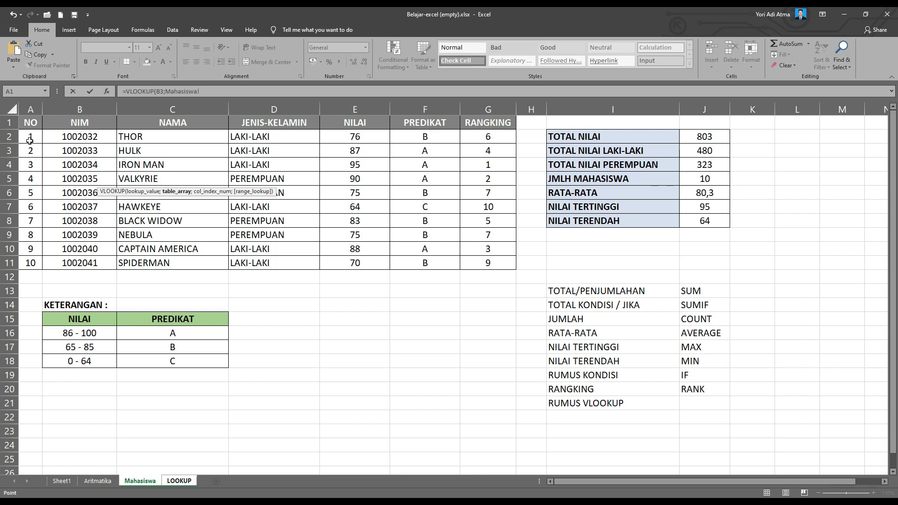
left_click(70, 136)
left_click_drag(128, 139, 321, 137)
left_click_drag(448, 143, 497, 142)
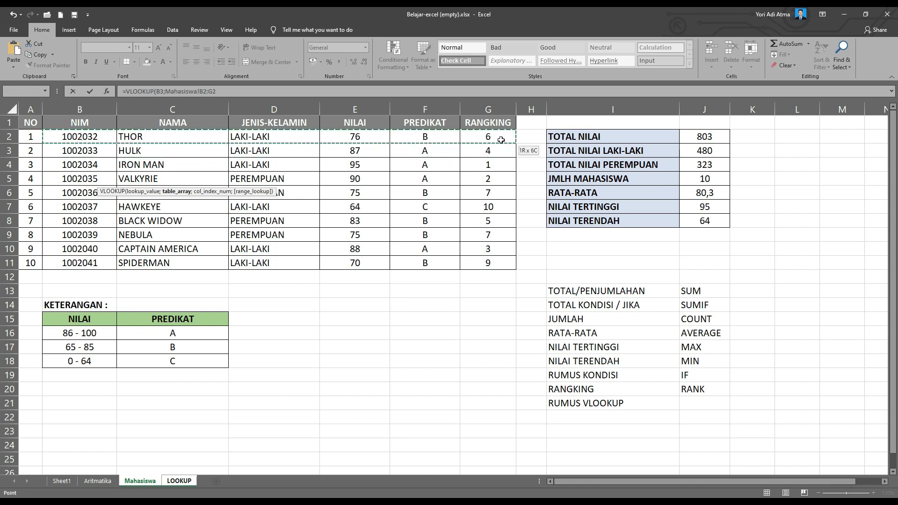
left_click_drag(509, 257, 509, 261)
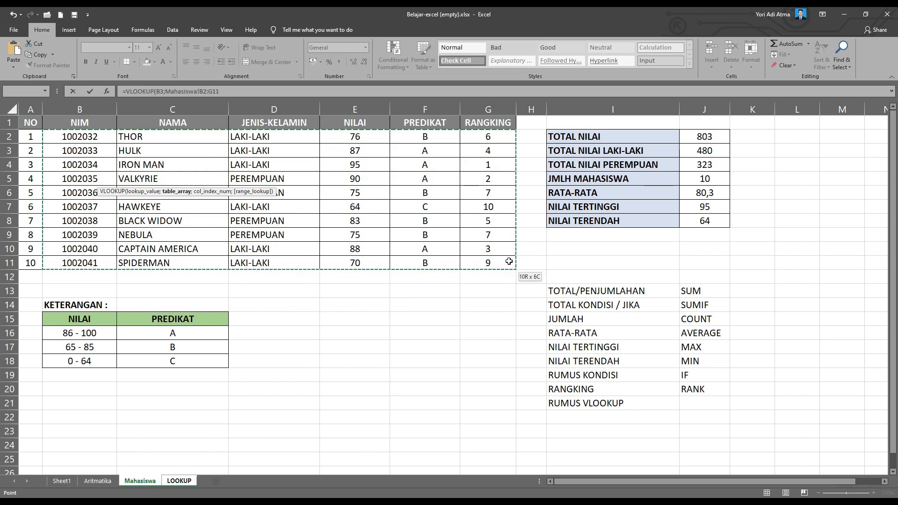
left_click_drag(509, 261, 509, 263)
left_click(179, 482)
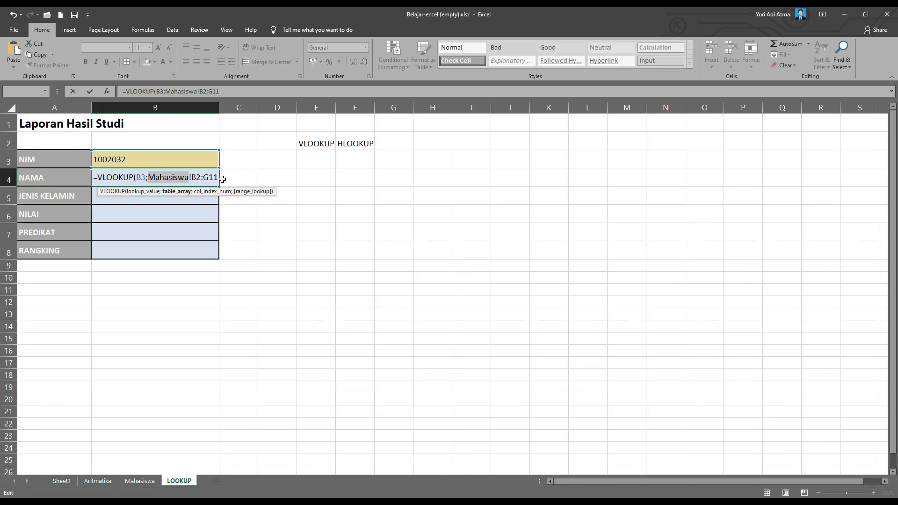
left_click(230, 91)
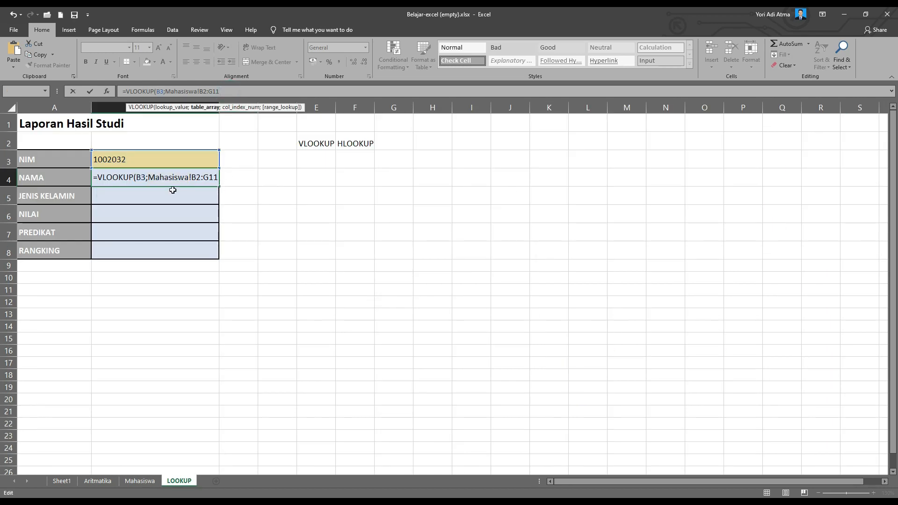
left_click(201, 177)
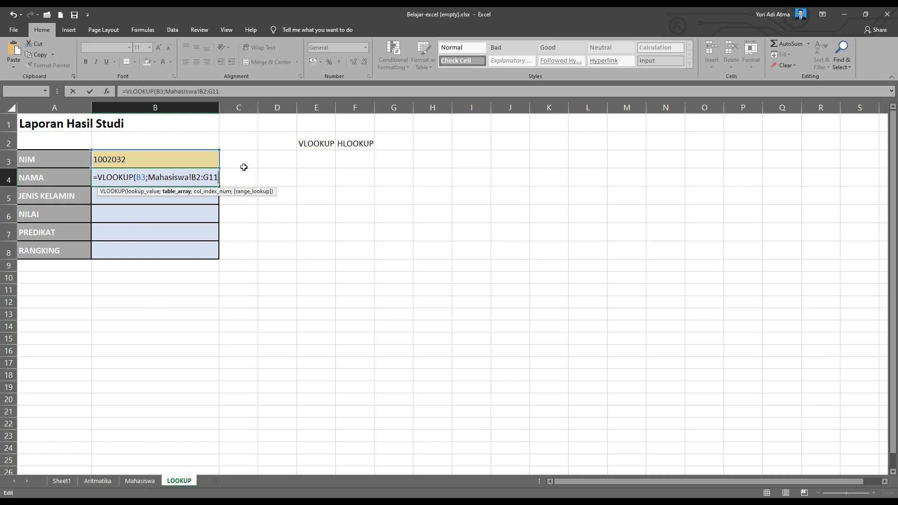
type(";")
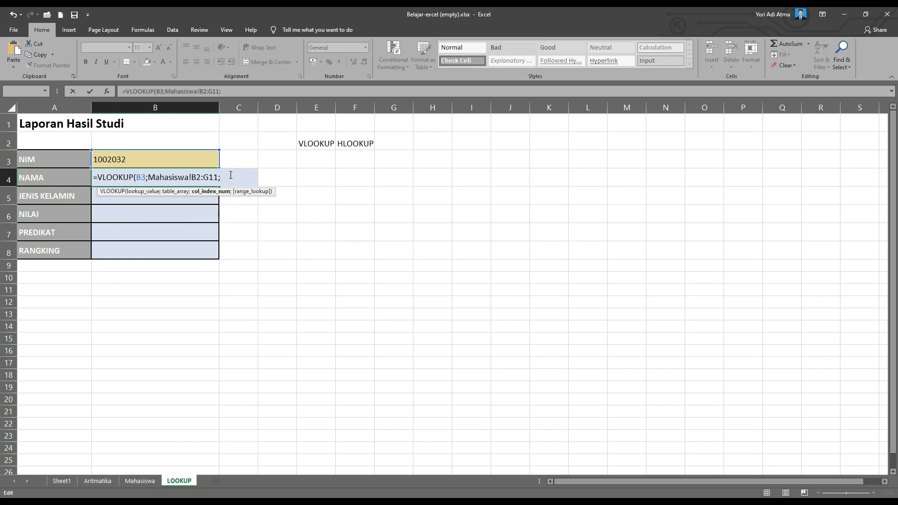
- Complete the NAMA formula with column index 2 and an exact match, as =VLOOKUP(B3;Mahasiswa!B2:G11;2;FALSE)
left_click(139, 482)
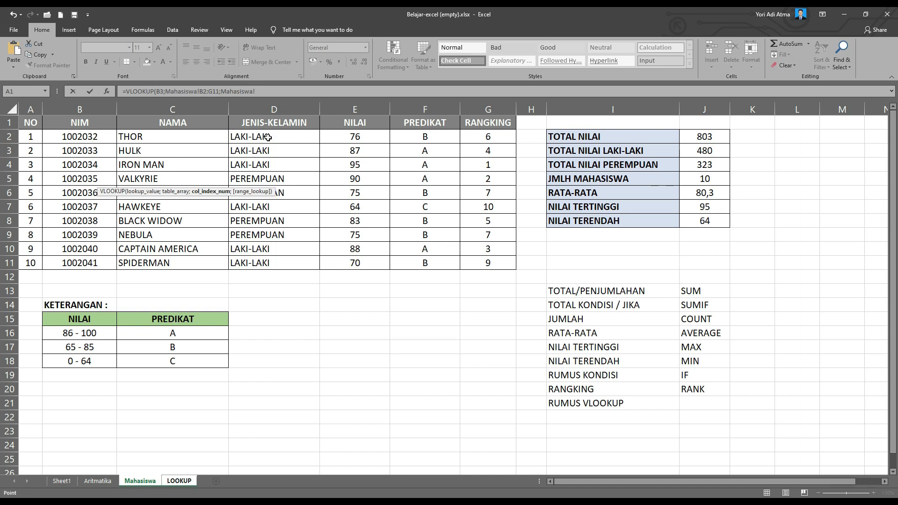
left_click(179, 481)
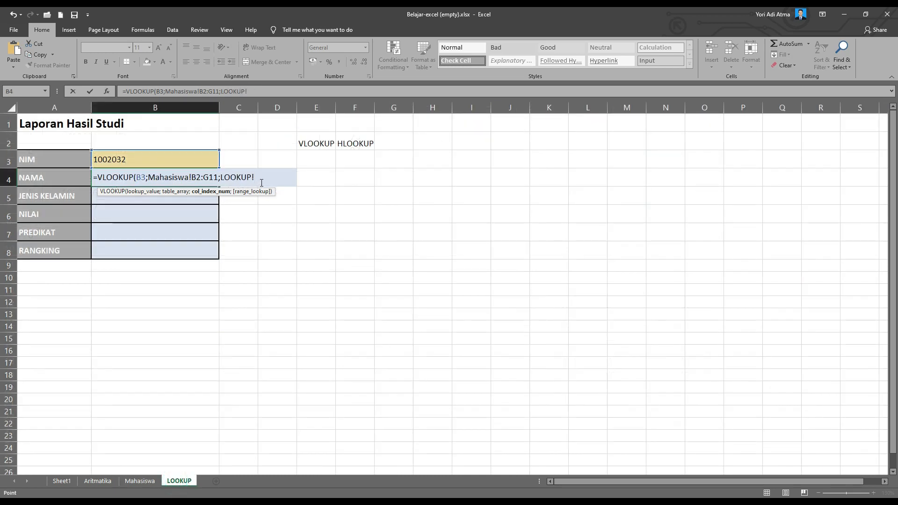
left_click_drag(256, 178, 220, 178)
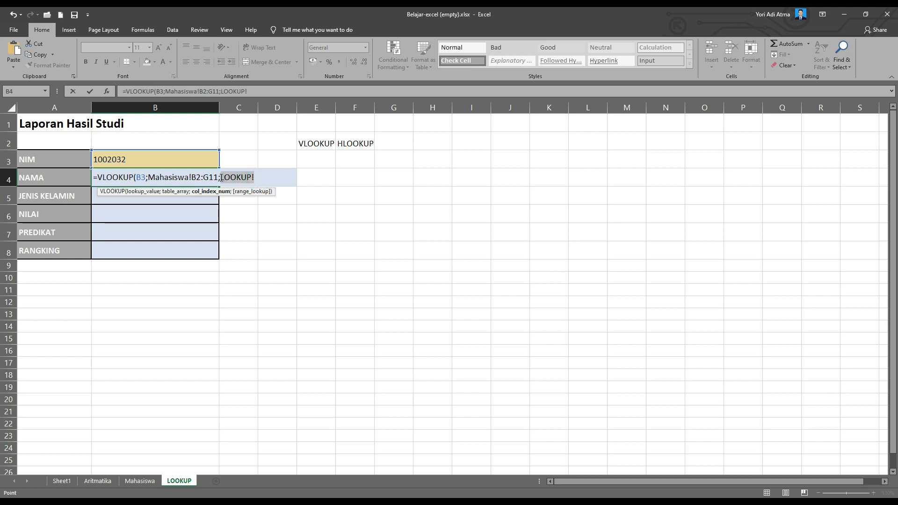
key("BackSpace")
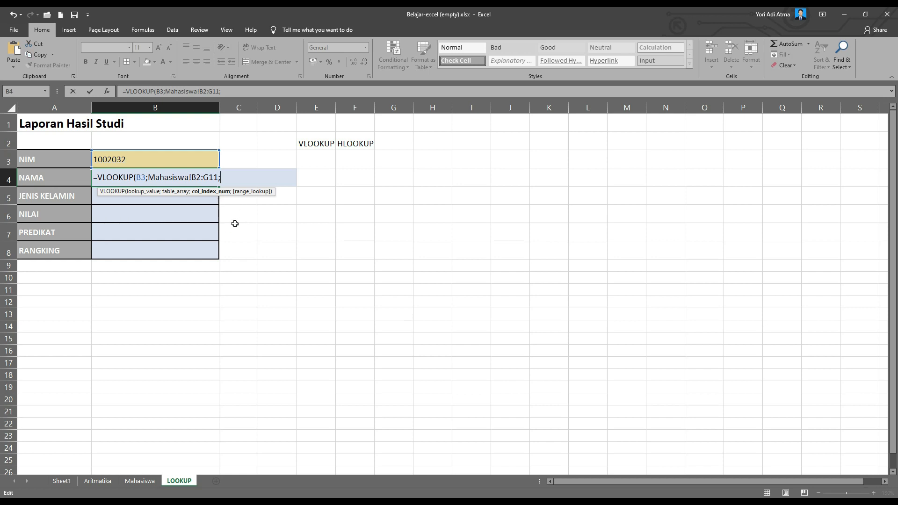
type("2:G11;")
type("ALSE")
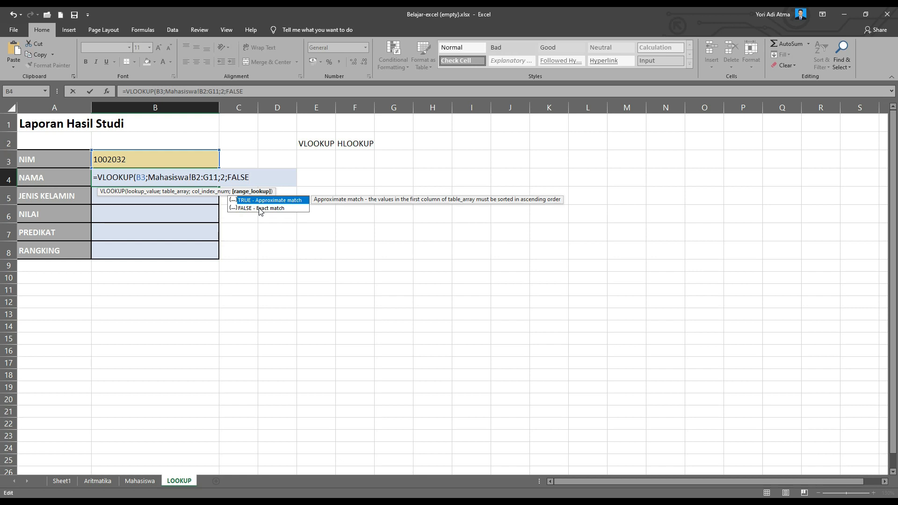
type(")")
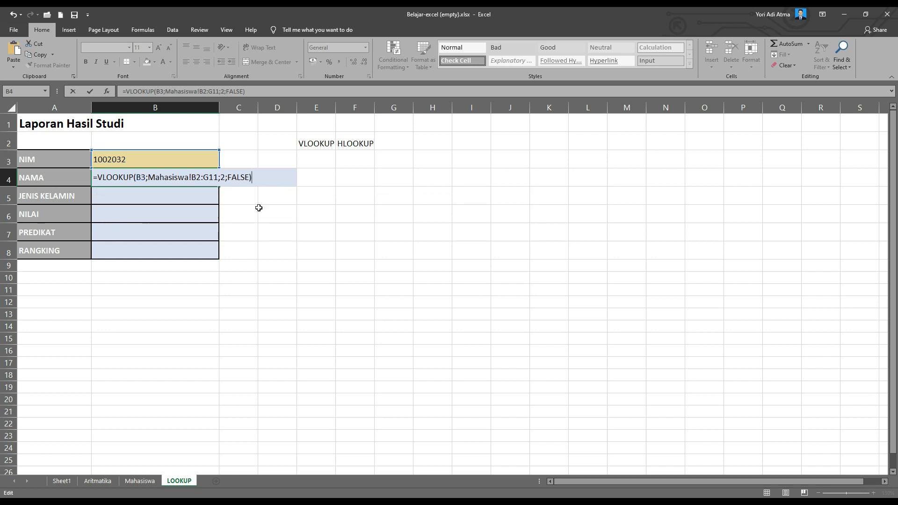
key("Return")
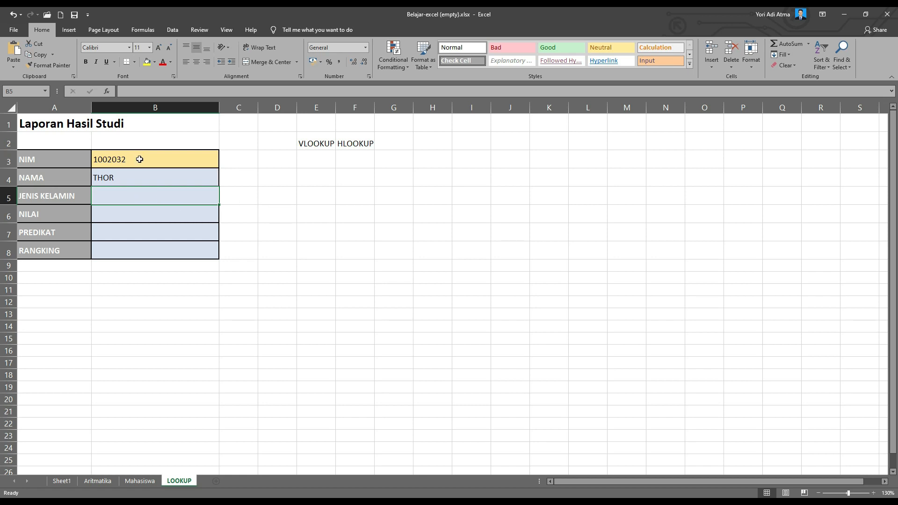
- Check the NAMA result against the first row of the Mahasiswa table and change the report's NIM to the fourth student's NIM
left_click(142, 481)
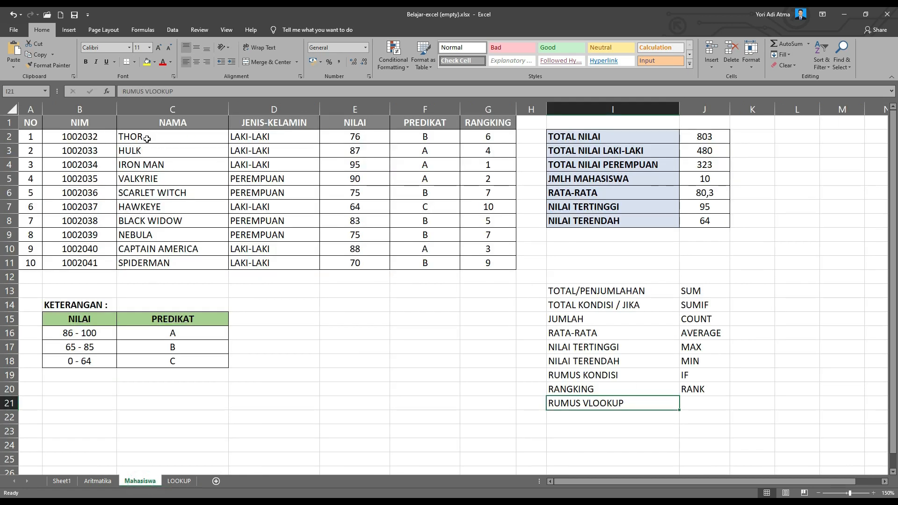
left_click(102, 139)
left_click(157, 138)
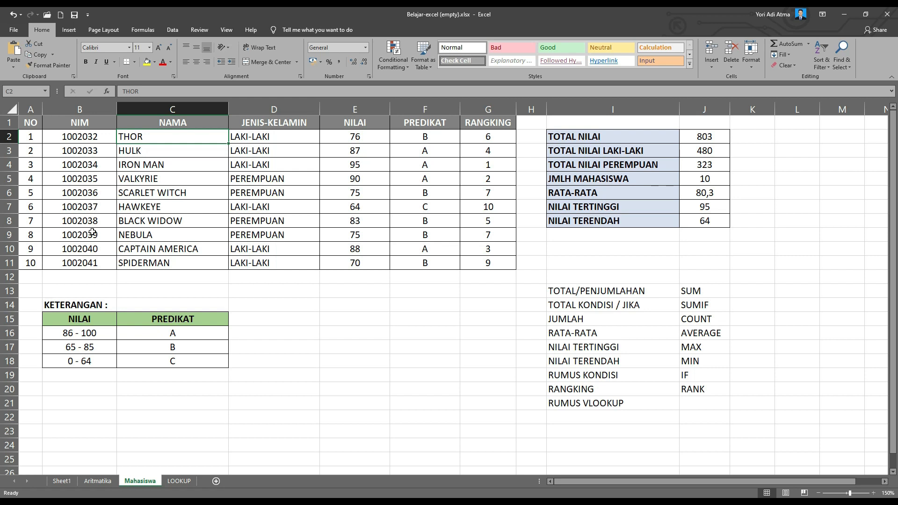
left_click(179, 480)
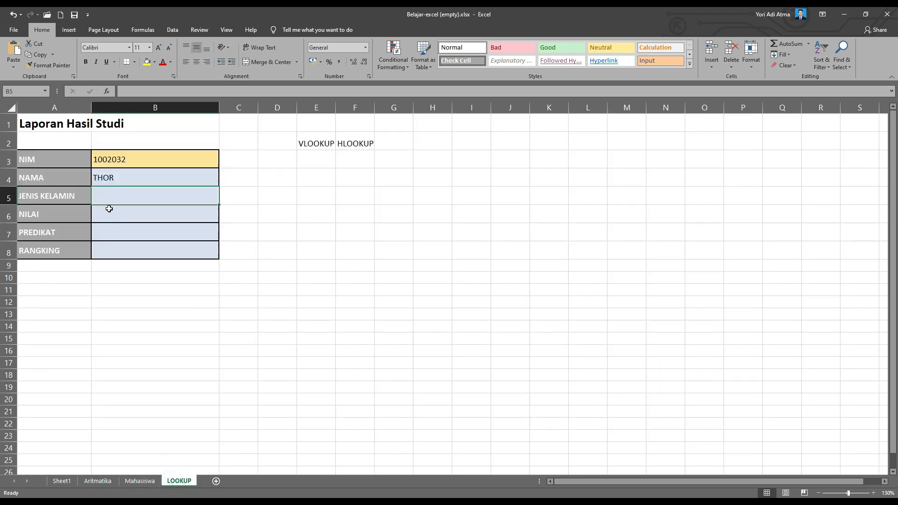
double_click(135, 158)
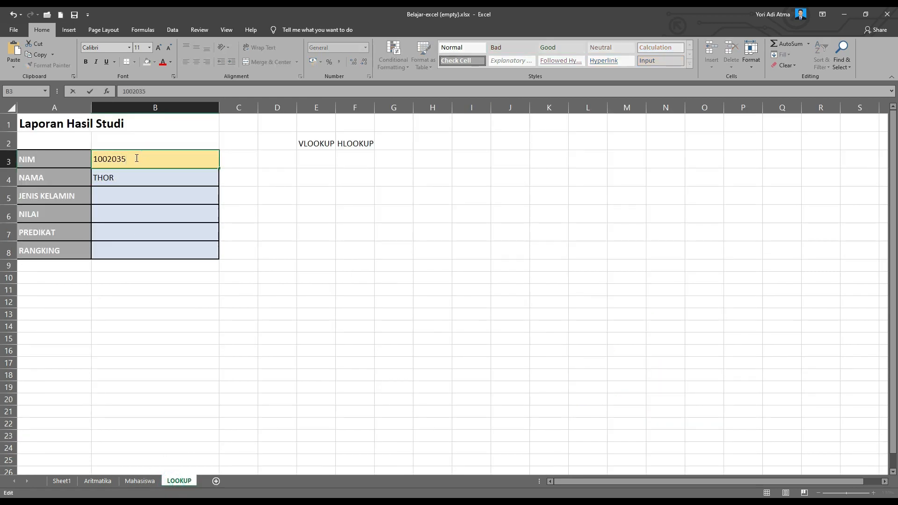
type("5")
key("Return")
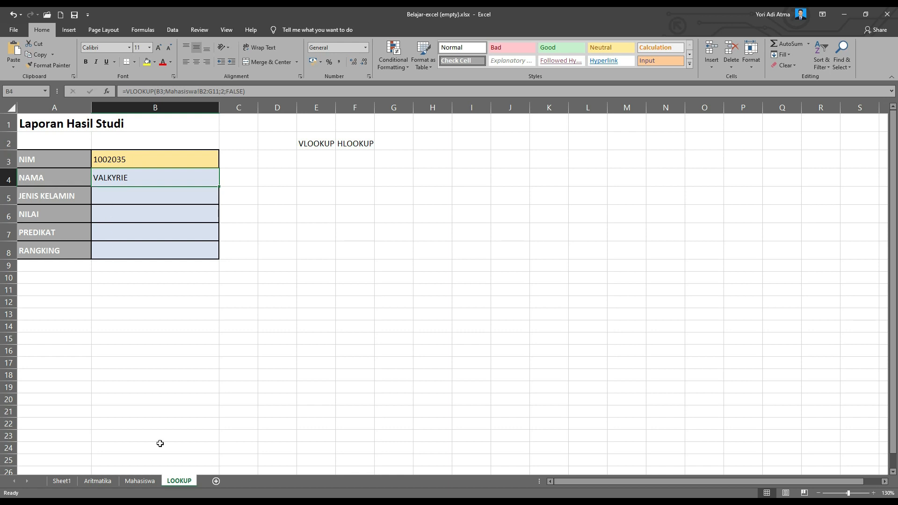
- Compare the report's NIM and NAMA with the matching Mahasiswa row, and review the table's remaining columns for the empty fields
left_click(140, 481)
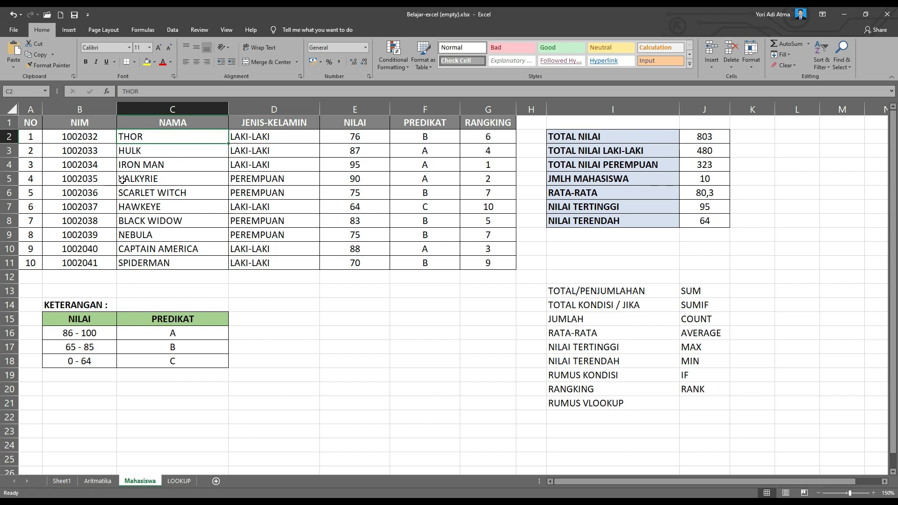
left_click(172, 481)
left_click(136, 157)
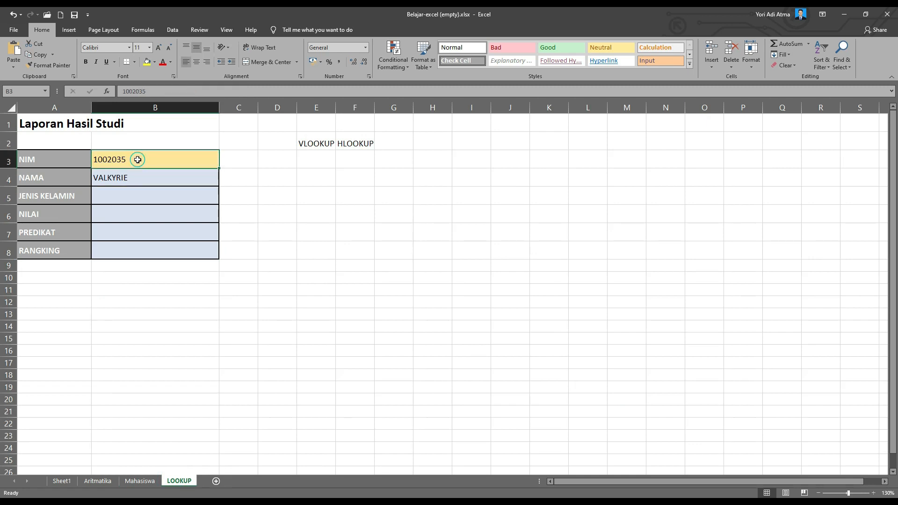
left_click(135, 176)
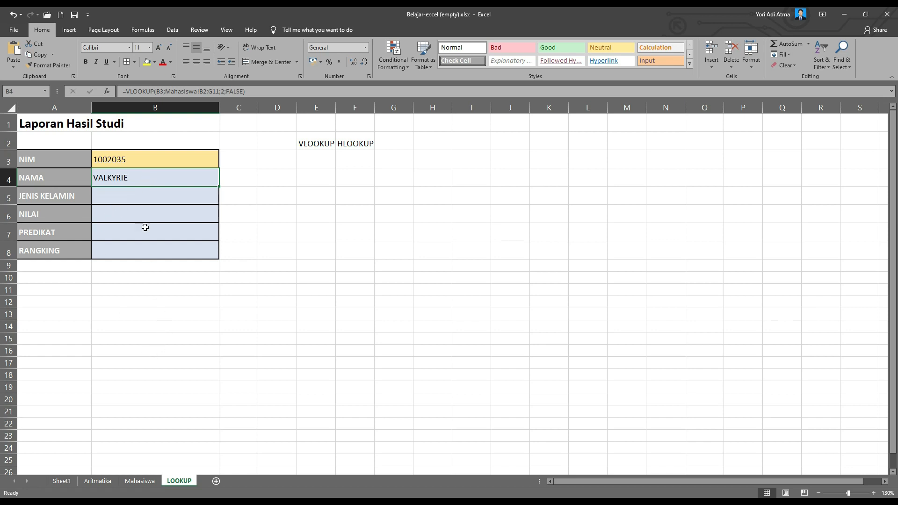
left_click(139, 481)
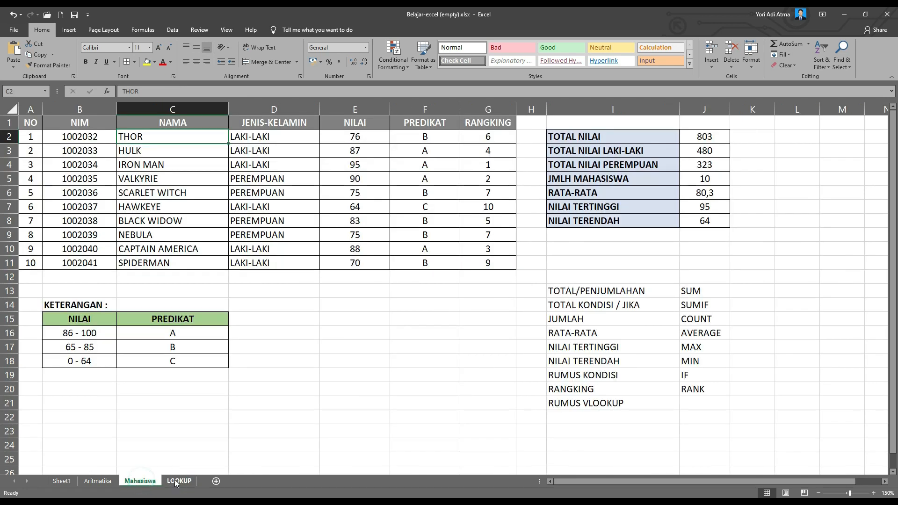
left_click(179, 481)
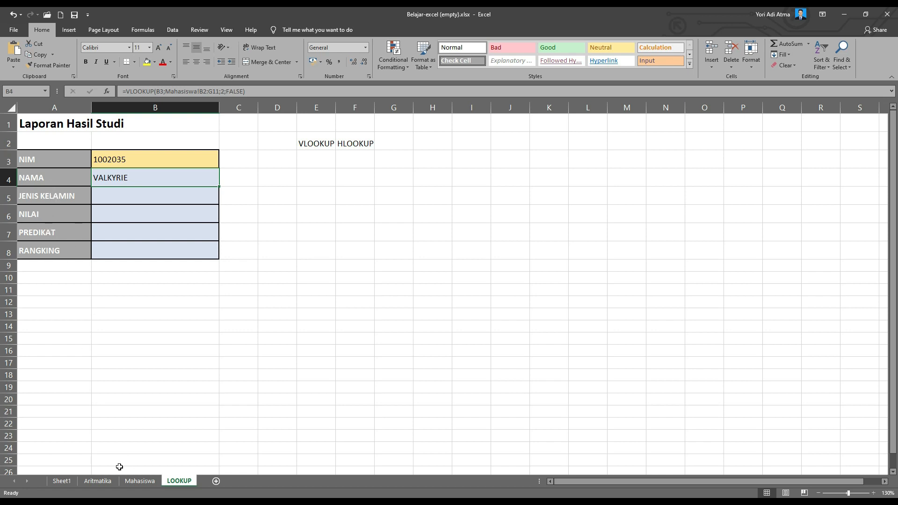
left_click(140, 482)
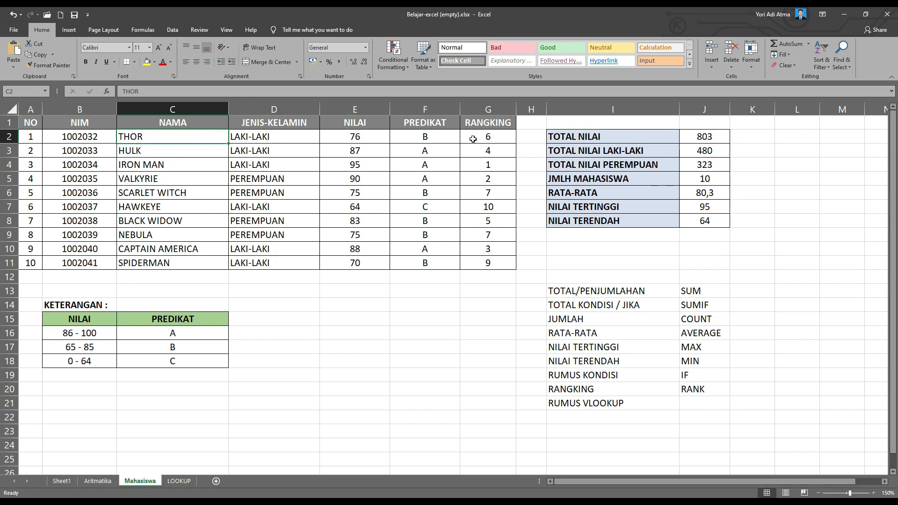
left_click(179, 481)
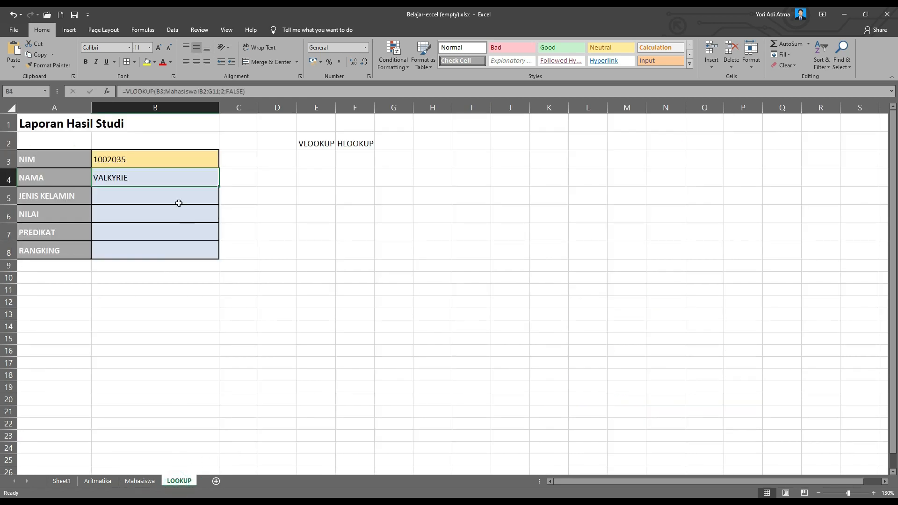
- Copy the NAMA formula into JENIS KELAMIN and change its column index so it returns the Mahasiswa table's JENIS-KELAMIN column
left_click(146, 183)
left_click_drag(258, 92, 124, 90)
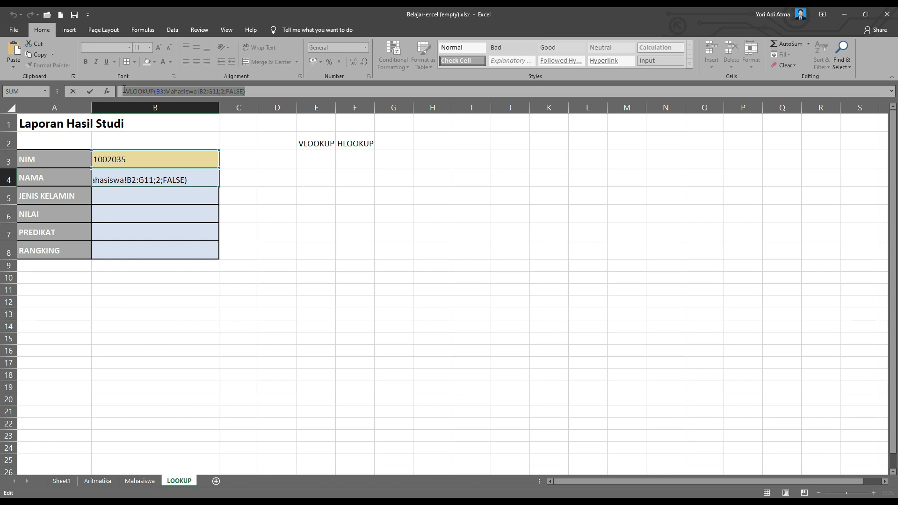
key("Return")
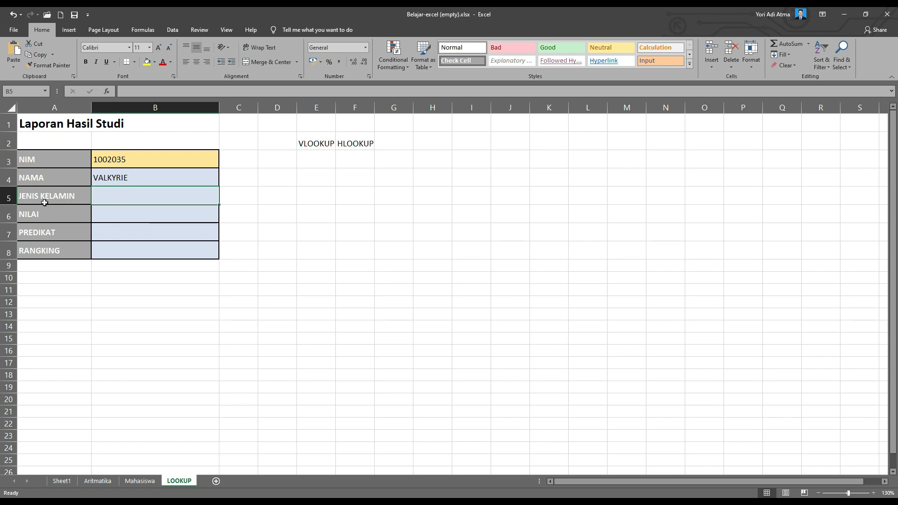
left_click(142, 92)
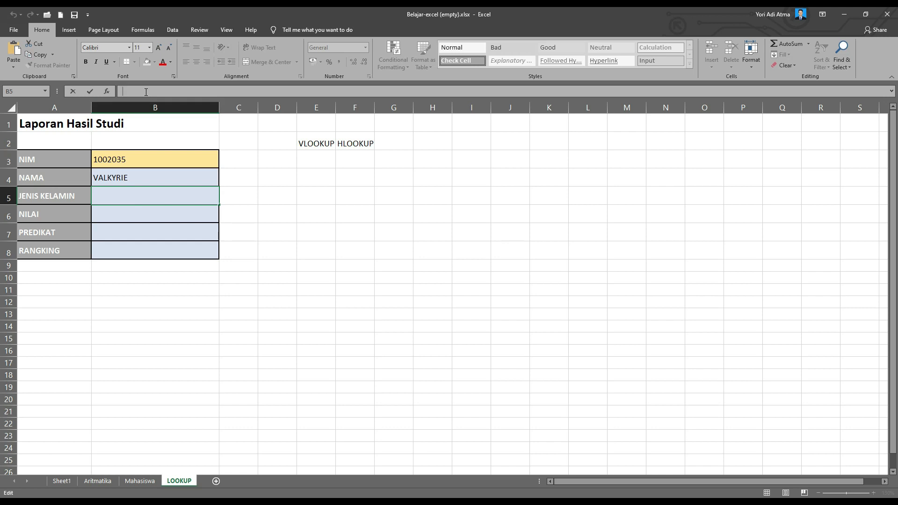
type("=VLOOKUP(B3;Mahasiswa!B2:G11;2;FALSE)")
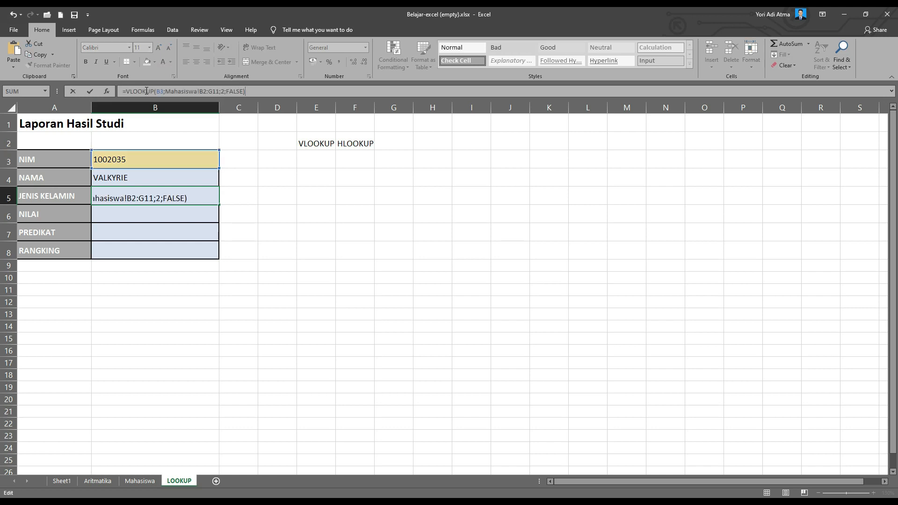
left_click(223, 92)
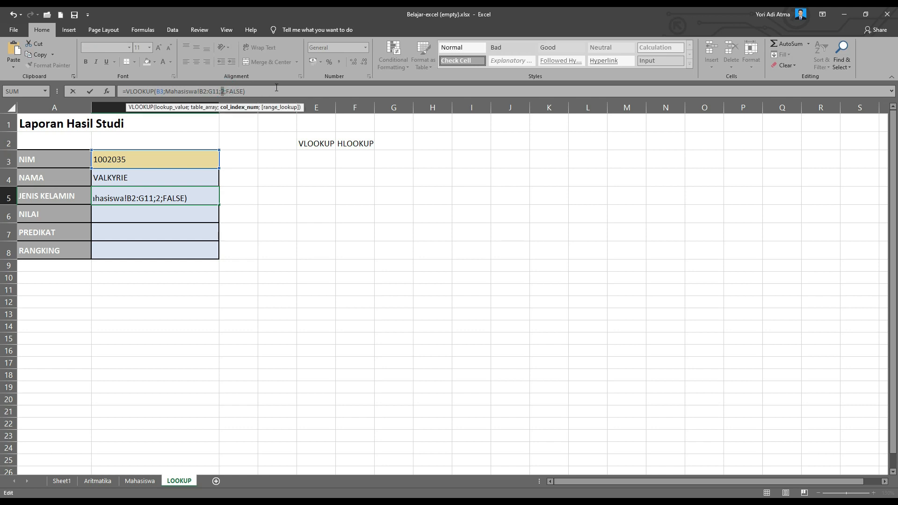
key("Return")
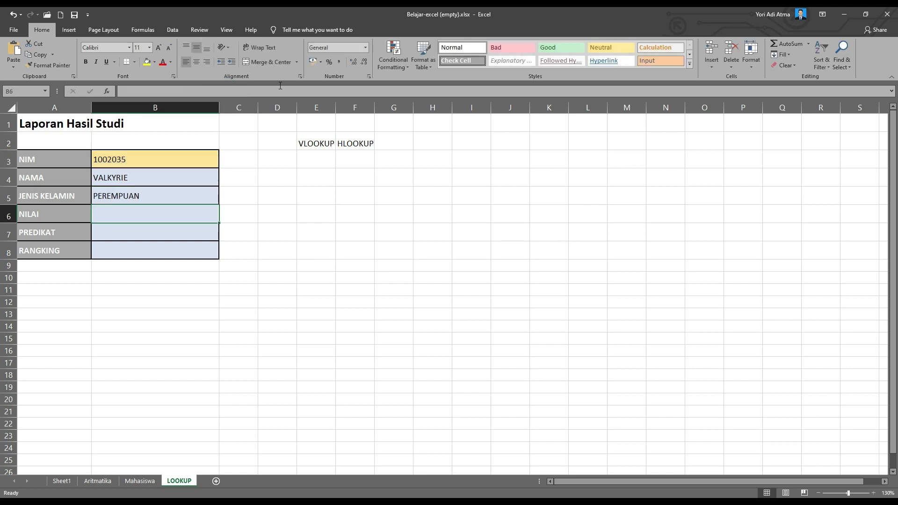
- Reuse the copied VLOOKUP formula for NILAI, changing its column index so it returns the Mahasiswa table's NILAI column
left_click(149, 92)
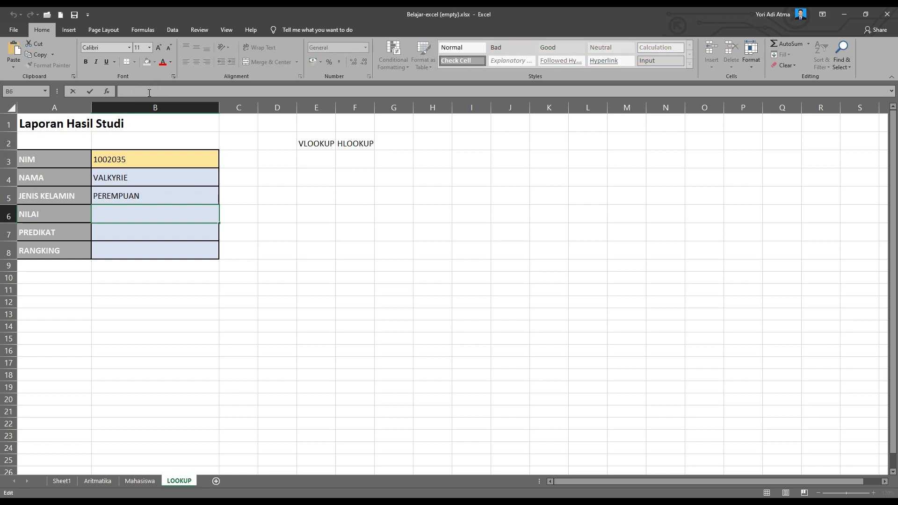
type("=VLOOKUP(B3;Mahasiswa!B2:G11;2;FALSE)")
double_click(223, 91)
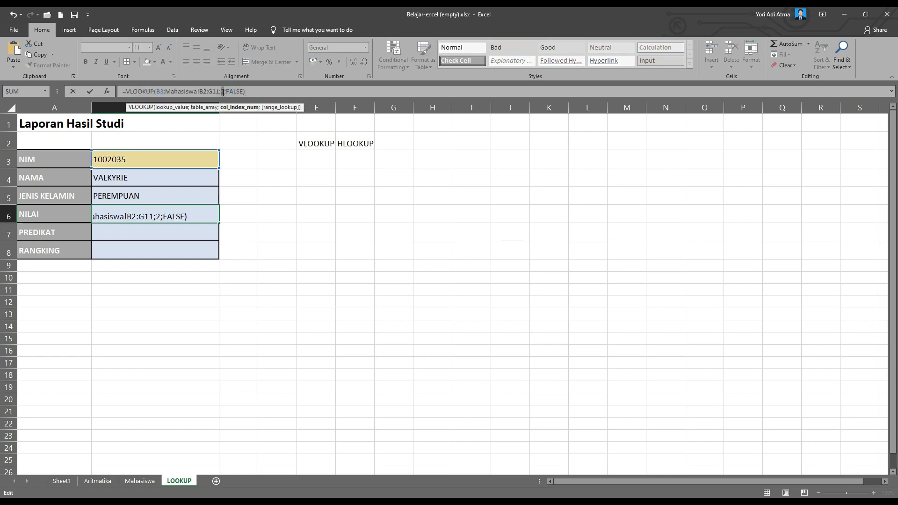
key("Return")
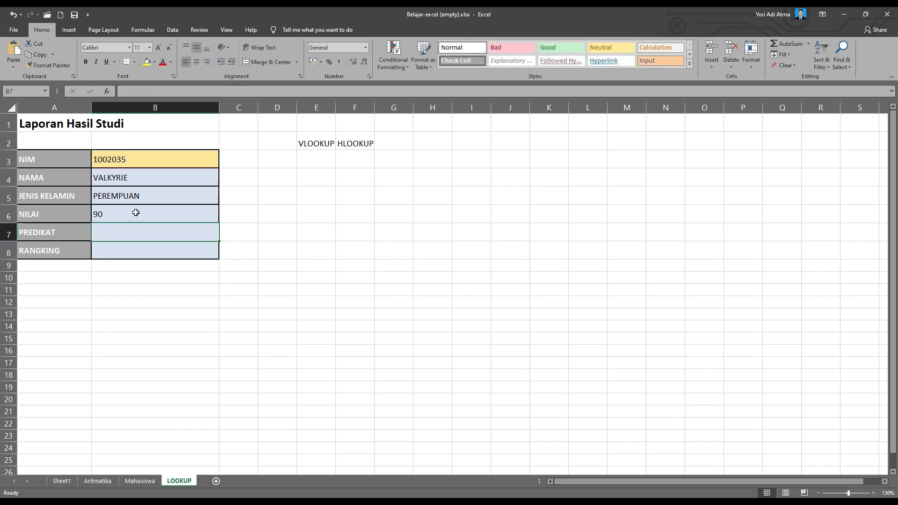
- Fill PREDIKAT with the copied VLOOKUP formula, setting its column index to 5
type("=VLOOKUP(B3;Mahasiswa!B2:G11;2;FALSE)")
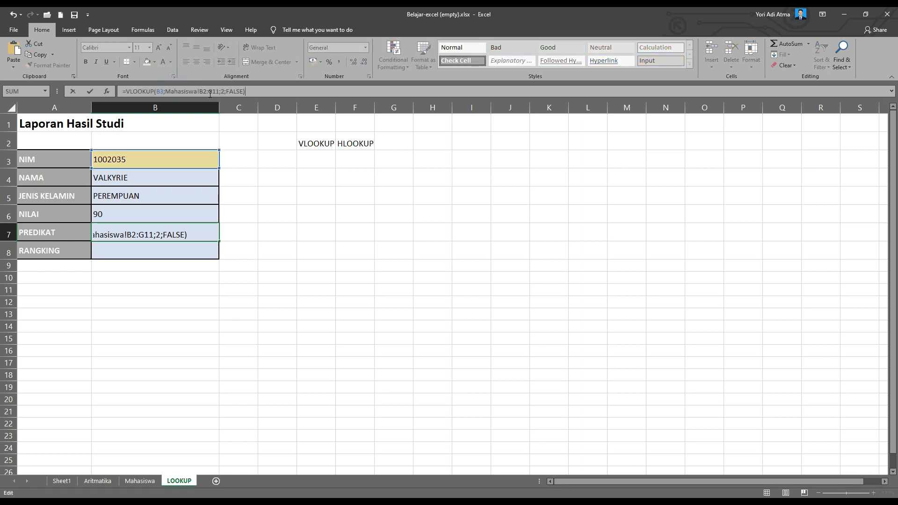
double_click(224, 91)
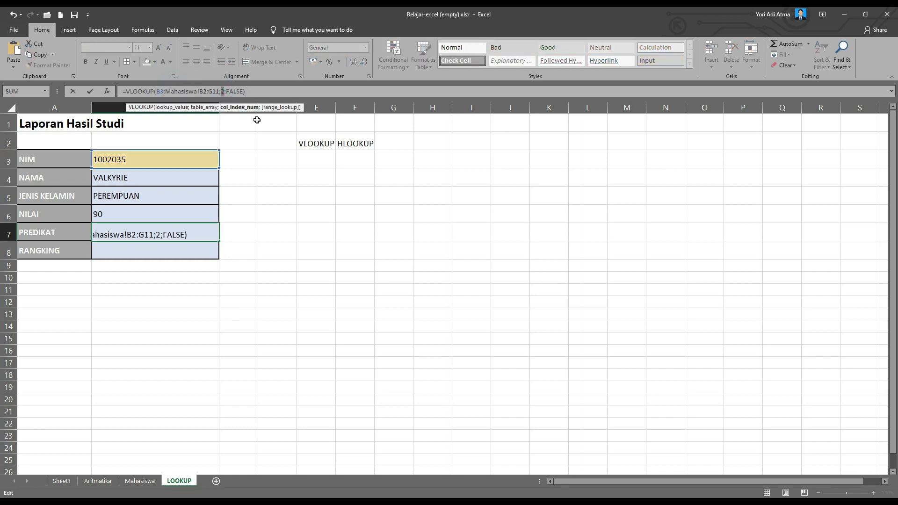
type("5")
key("Return")
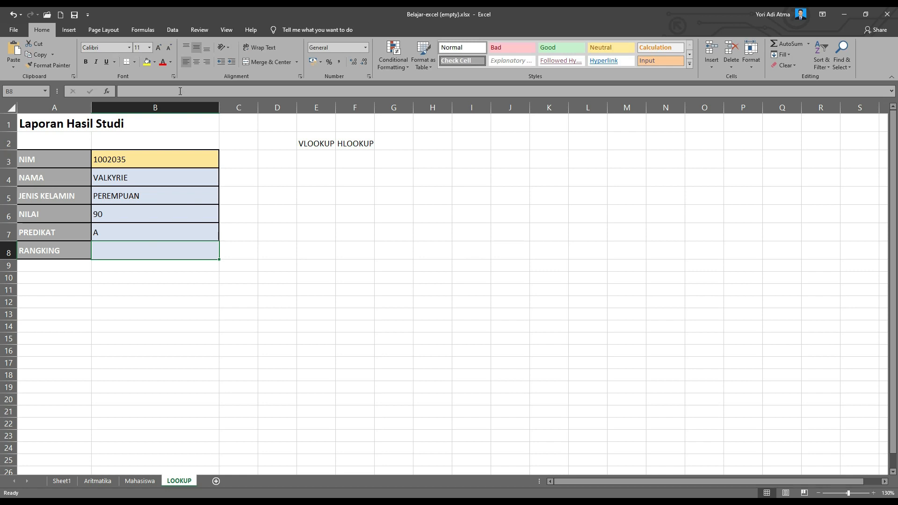
- Fill RANGKING with the copied VLOOKUP formula, setting its column index to 6
left_click(179, 90)
type("=VLOOKUP(B3;Mahasiswa!B2:G11;2;FALSE)")
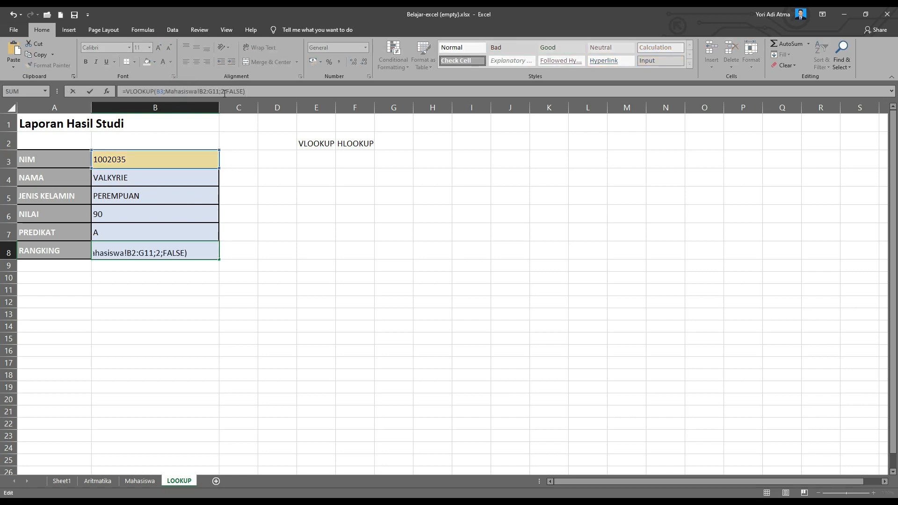
double_click(223, 91)
type("6")
key("Return")
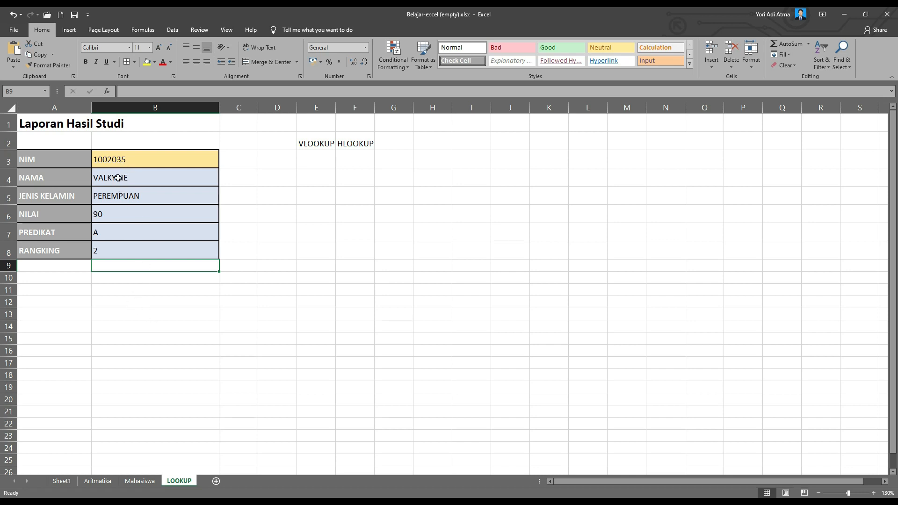
- Compare the report's filled-in fields with the matching student's row in the Mahasiswa table
left_click(133, 177)
left_click(142, 482)
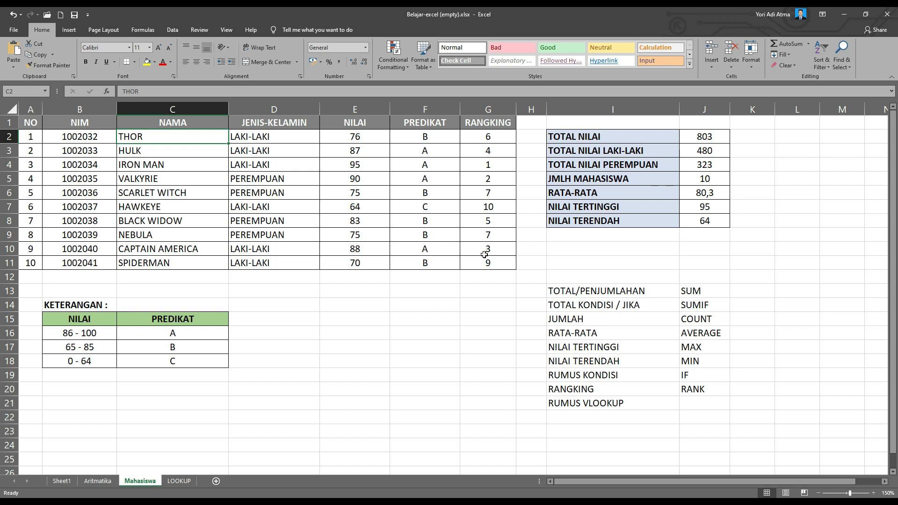
left_click(179, 481)
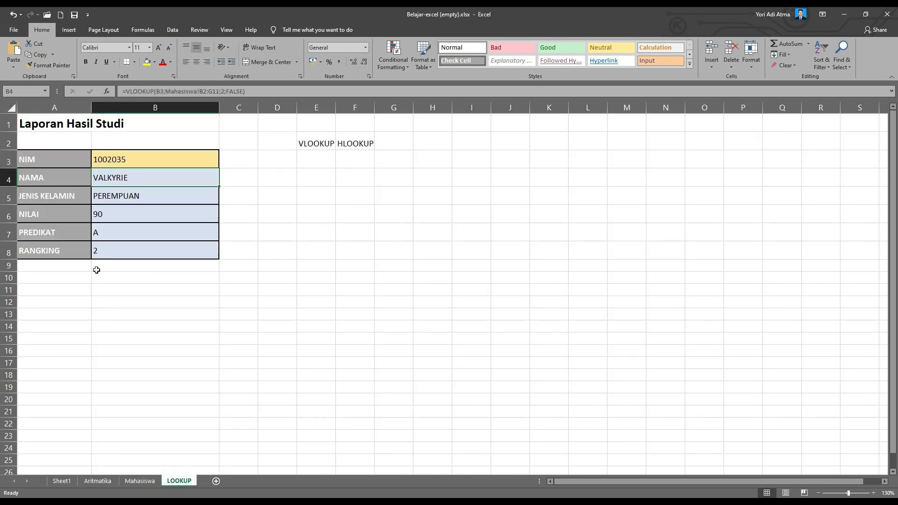
left_click(137, 483)
left_click(179, 481)
- Change the report's NIM to that of the tenth student in the Mahasiswa table
double_click(139, 158)
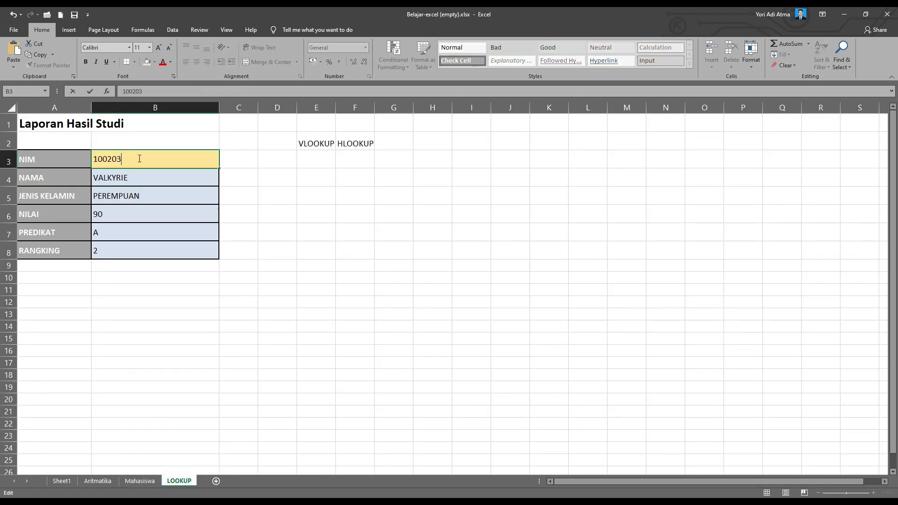
type("41")
key("Return")
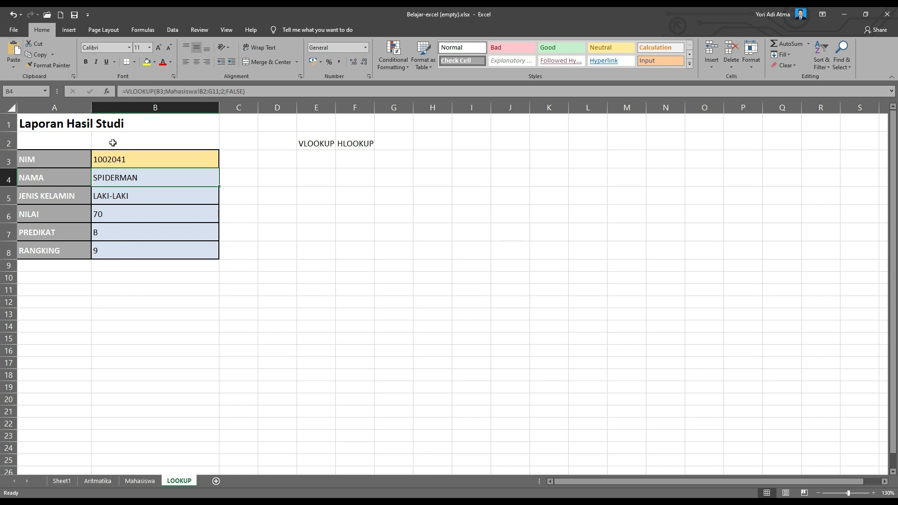
- Check the print preview of the Laporan Hasil Studi report and return to the sheet
left_click(15, 31)
left_click(36, 194)
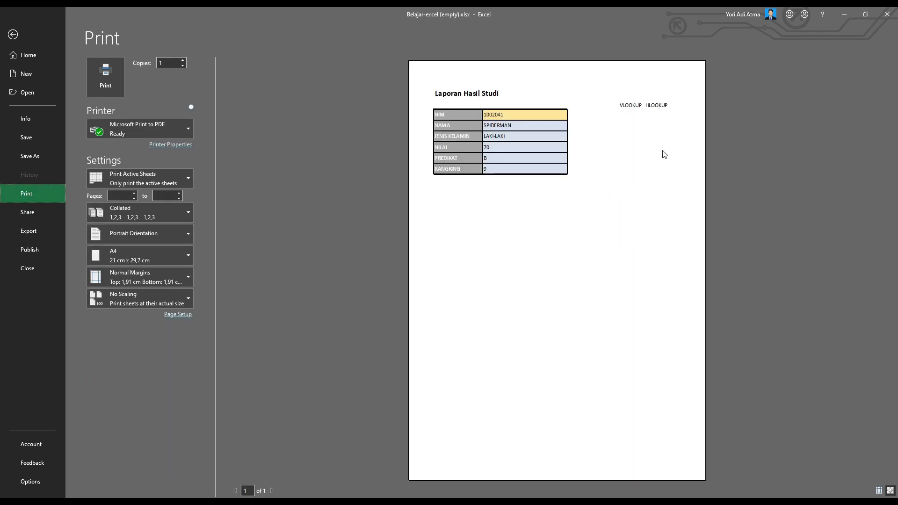
left_click(12, 35)
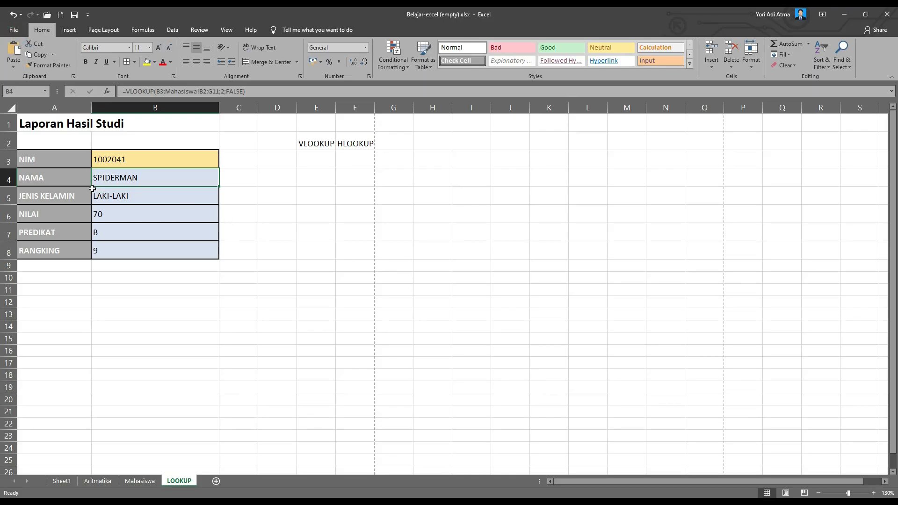
left_click(123, 198)
left_click(125, 179)
left_click(122, 159)
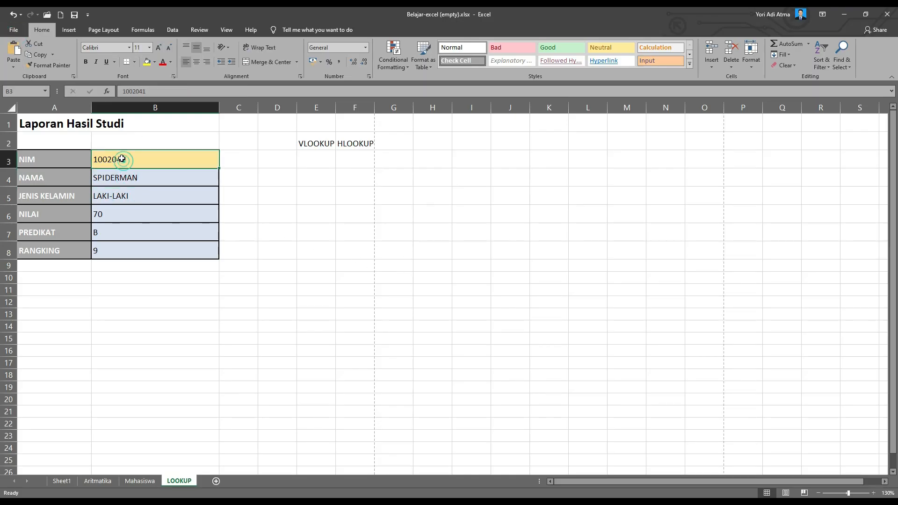
left_click(66, 123)
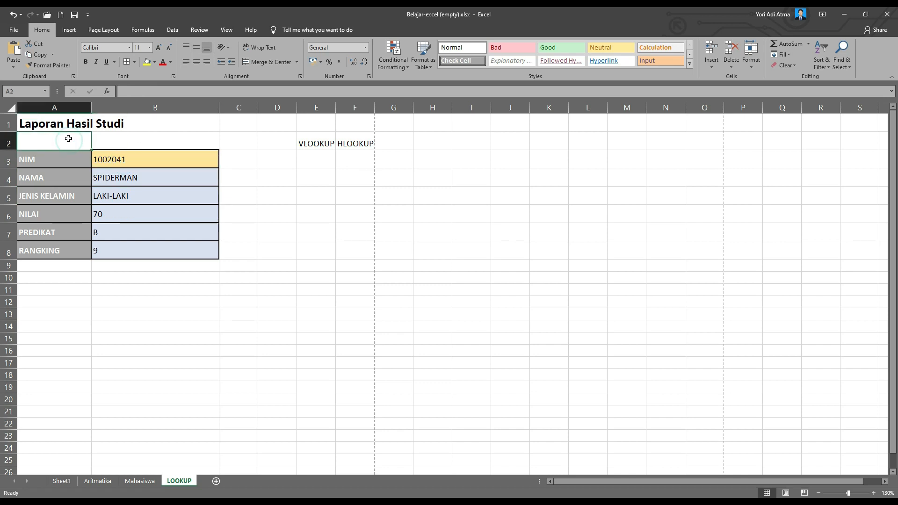
left_click(133, 128)
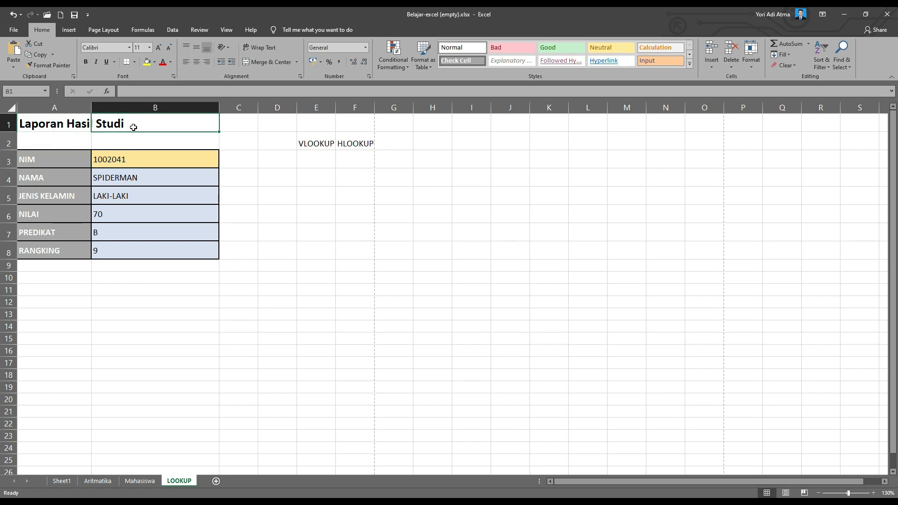
left_click(141, 485)
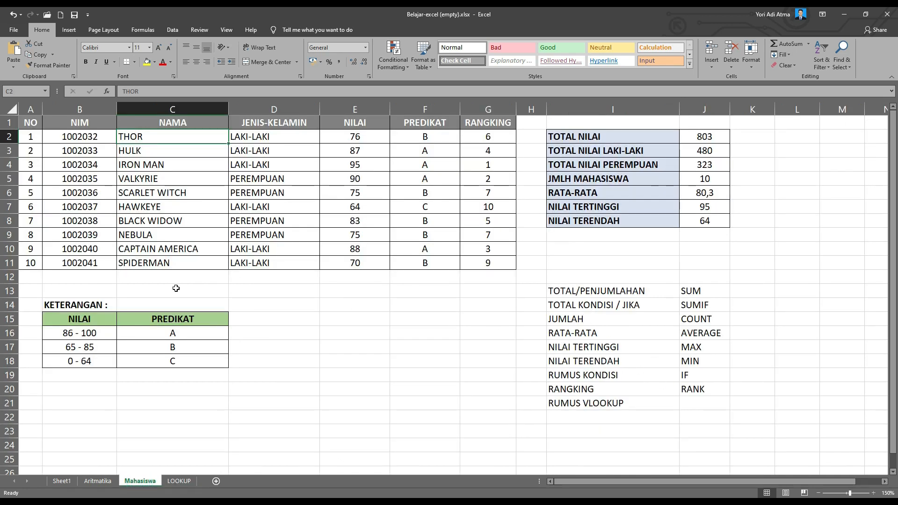
left_click(30, 277)
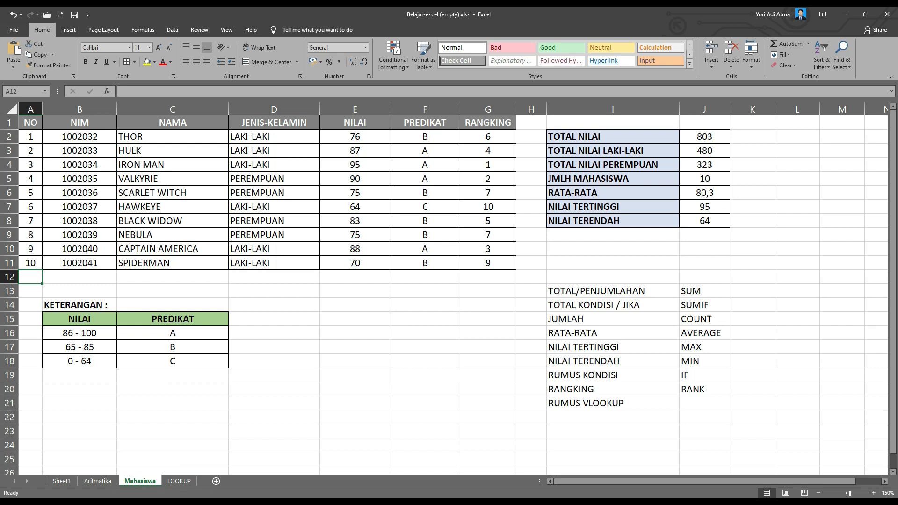
- Switch to the Latihan Excel.xlsx workbook with the DAFTAR UPAH KARYAWAN exercise
left_click(166, 501)
left_click(242, 469)
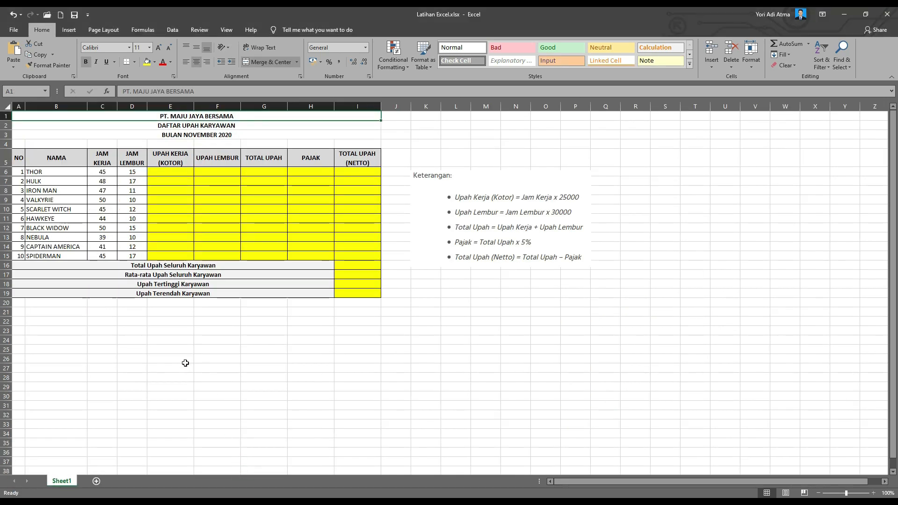
left_click(461, 135)
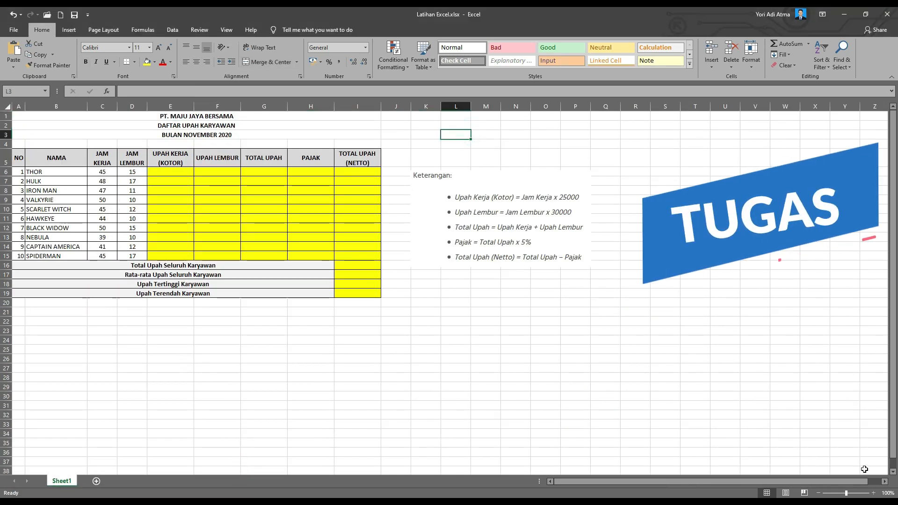
left_click(874, 492)
left_click(873, 492)
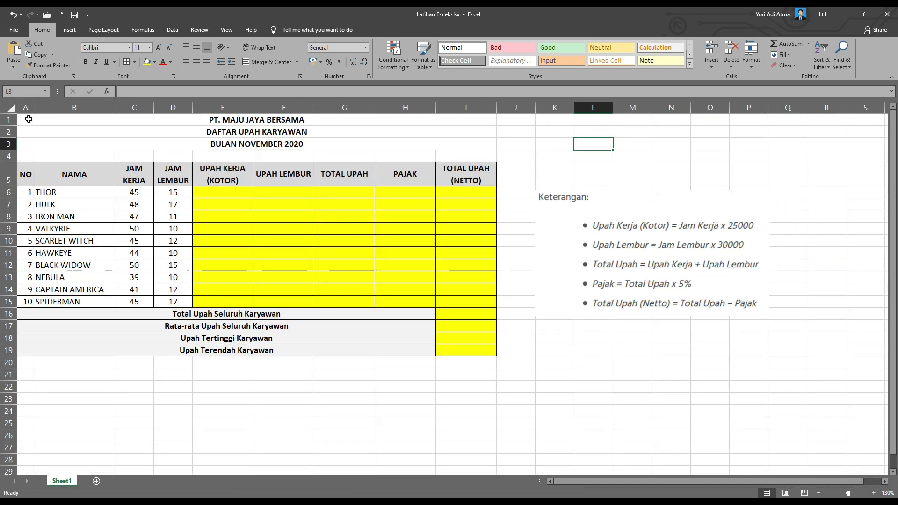
- Examine the wage table's title lines, its empty yellow wage cells, and the summary rows for total, average, highest and lowest wage
left_click(43, 122)
left_click(279, 132)
left_click(281, 144)
left_click(219, 157)
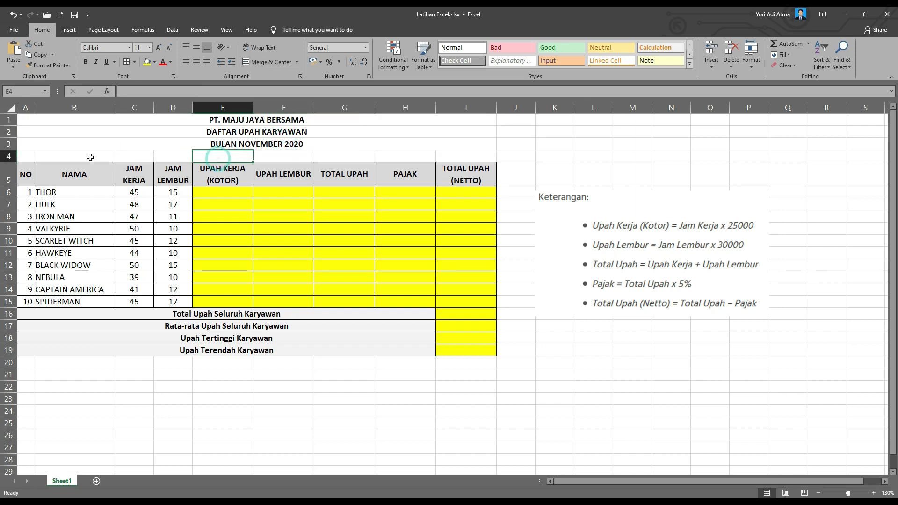
left_click_drag(32, 118, 504, 218)
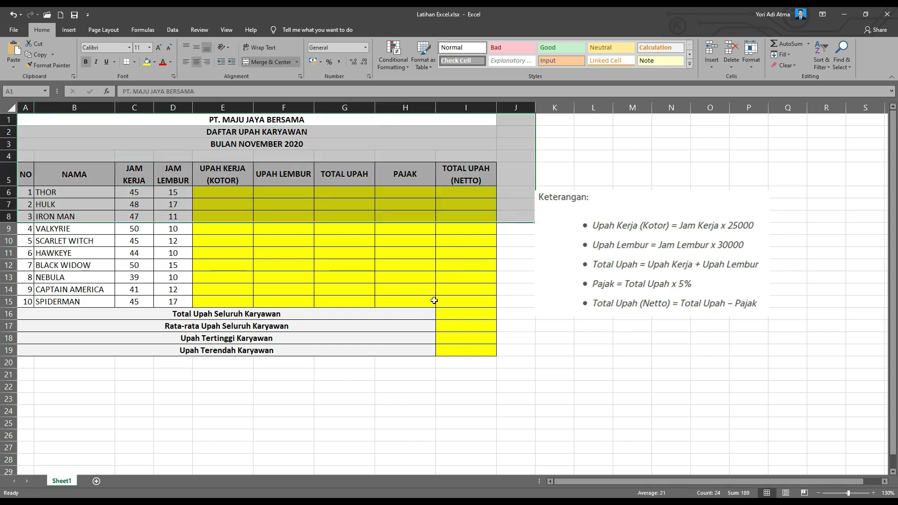
left_click(265, 359)
left_click(56, 371)
left_click(44, 119)
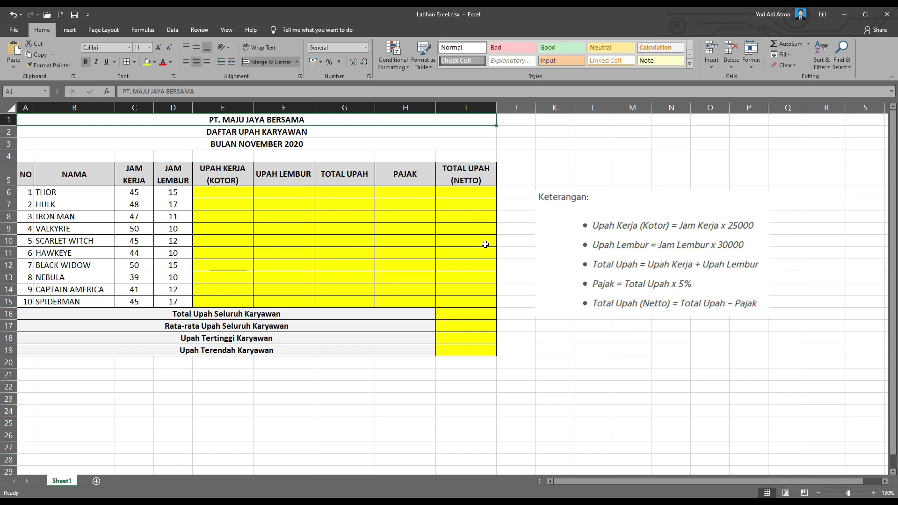
left_click(453, 314)
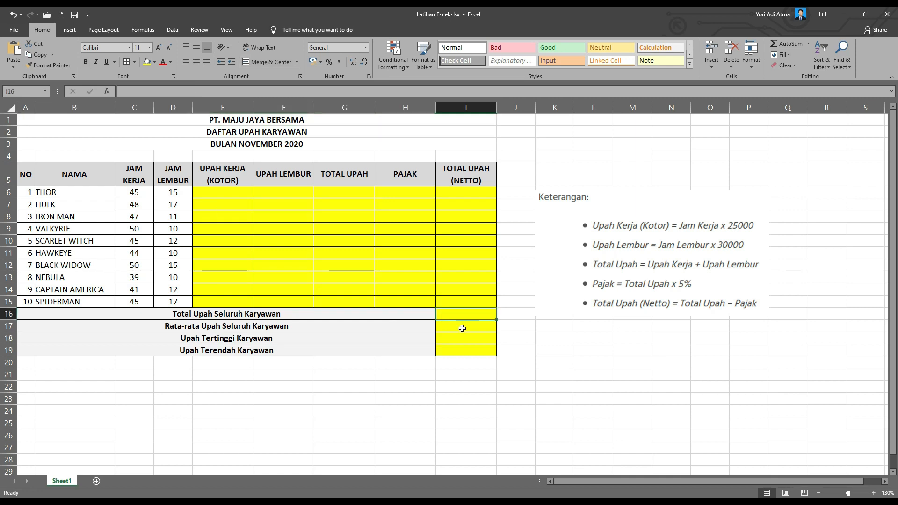
left_click(462, 328)
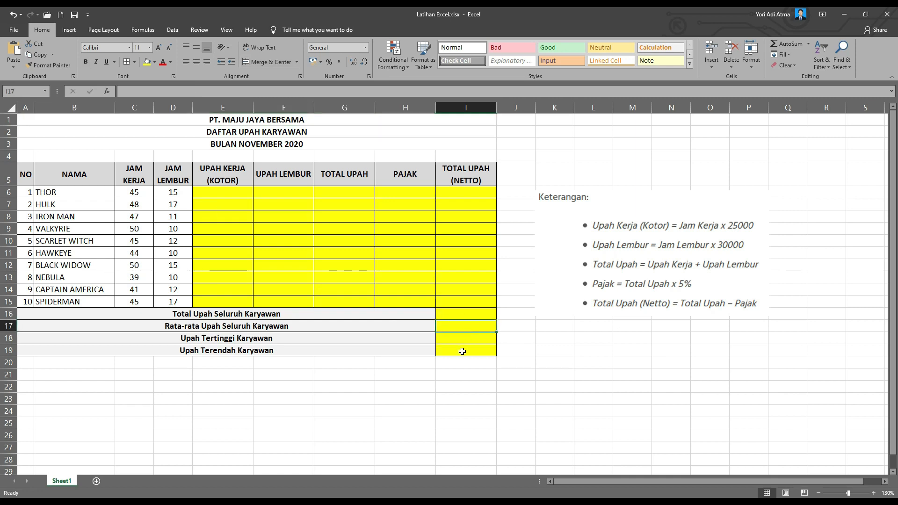
left_click(461, 349)
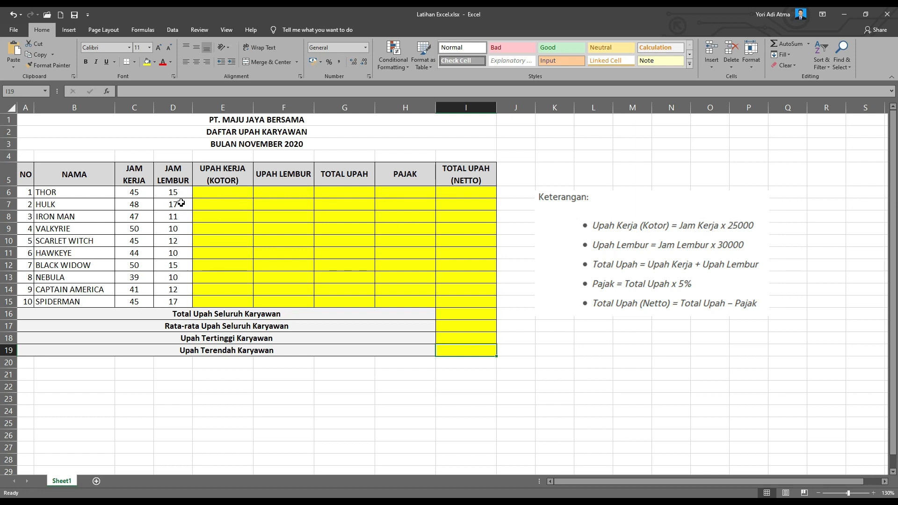
left_click(213, 195)
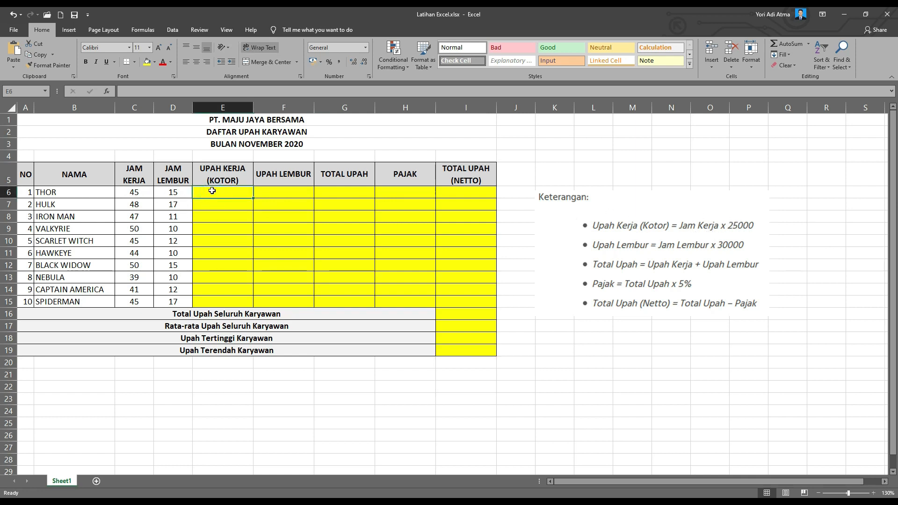
- Examine THOR's work hours and empty wage cells against the Keterangan rules, along with the table's title area
left_click(134, 193)
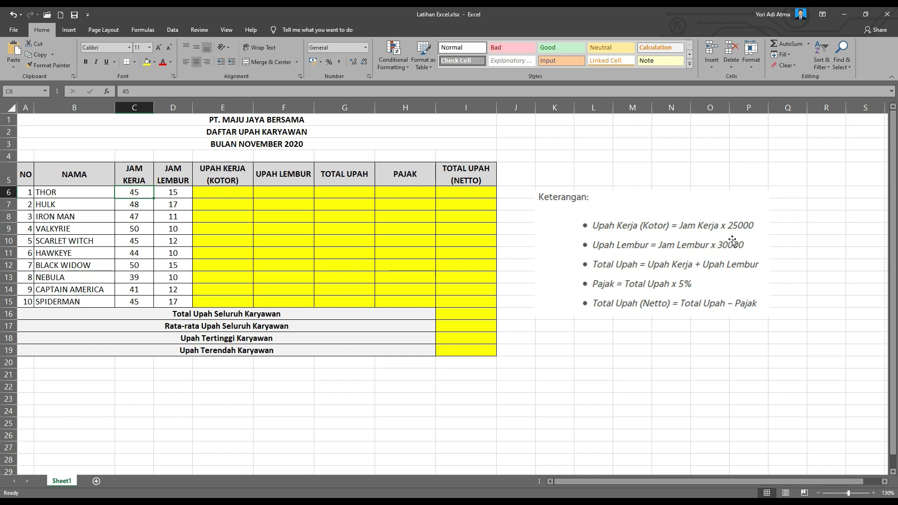
left_click(224, 192)
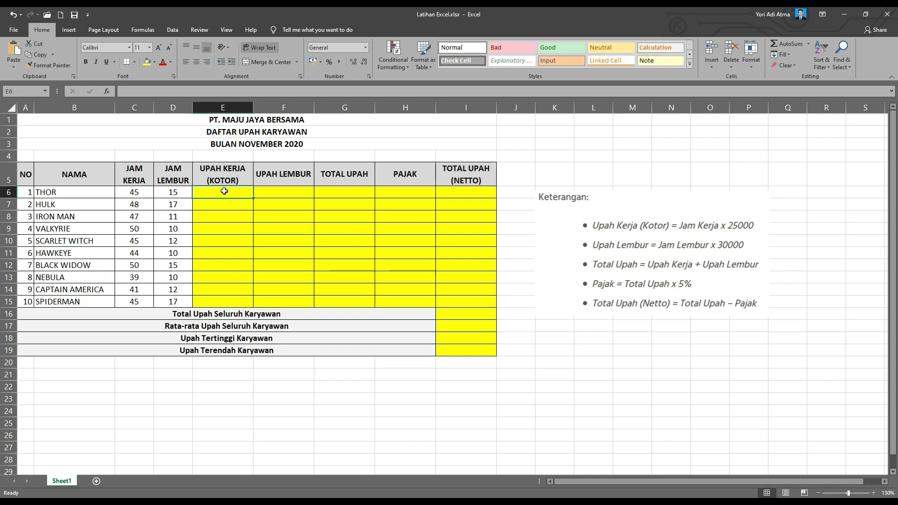
left_click(304, 194)
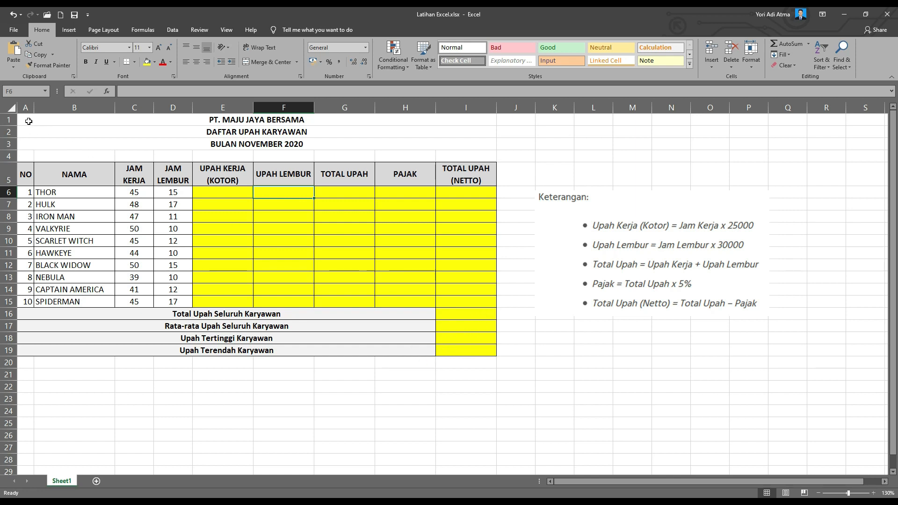
left_click(66, 119)
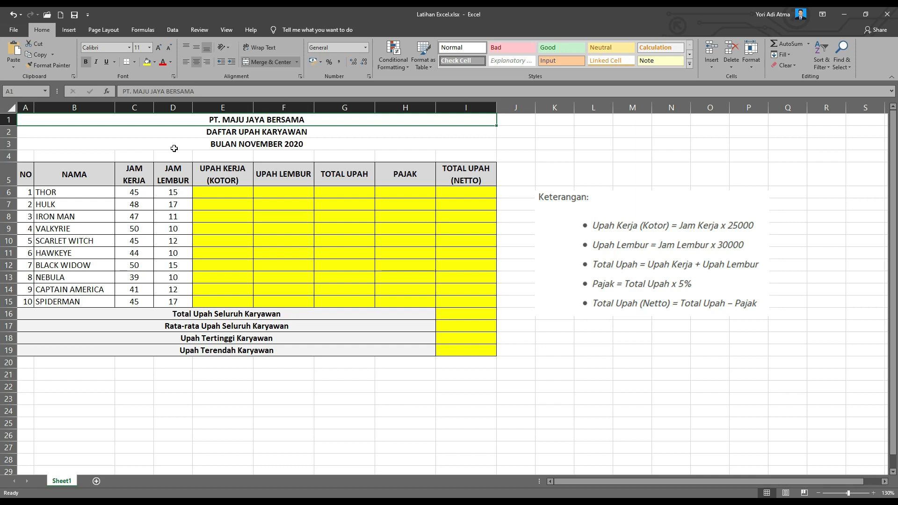
left_click(28, 156)
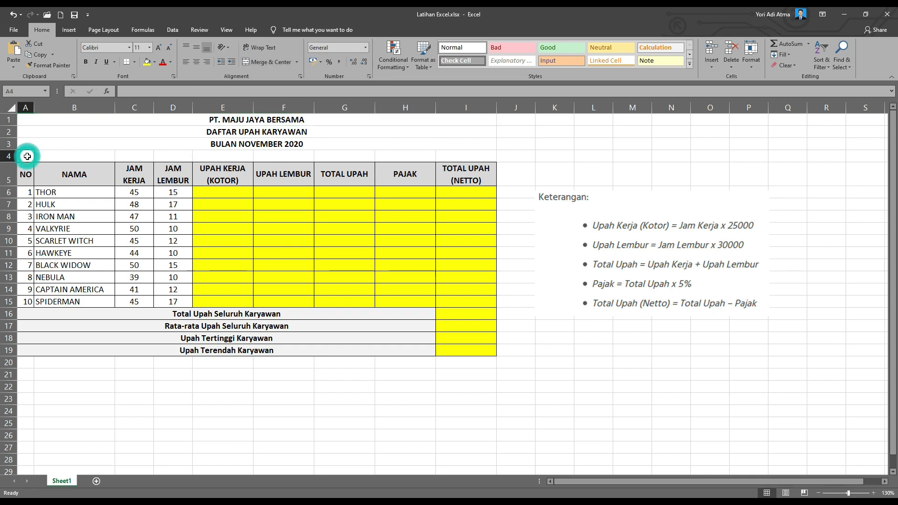
left_click(226, 192)
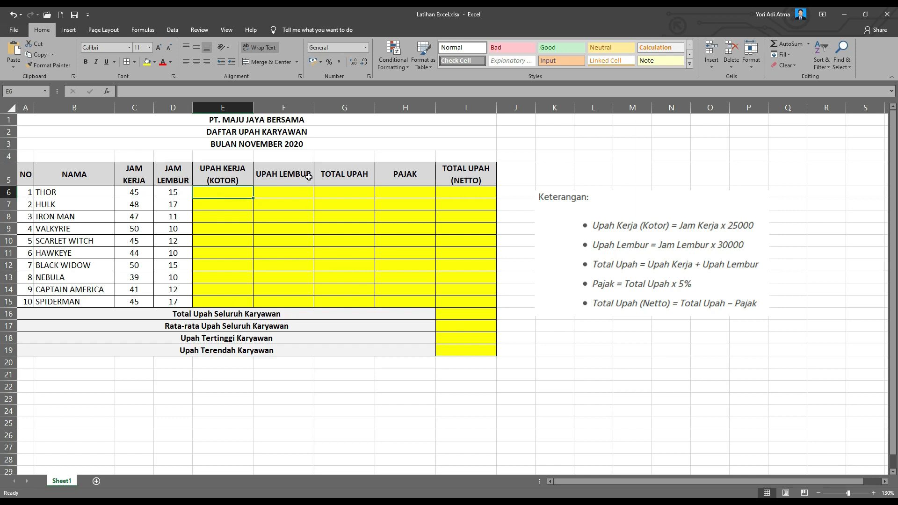
left_click(508, 123)
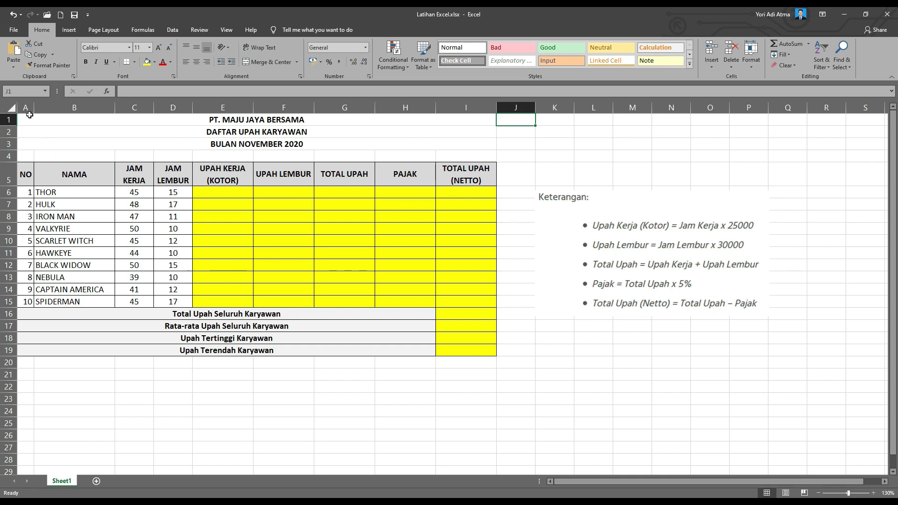
- Check the file name and folder offered for saving a copy of Latihan Excel.xlsx, and return to the sheet without saving
left_click(16, 30)
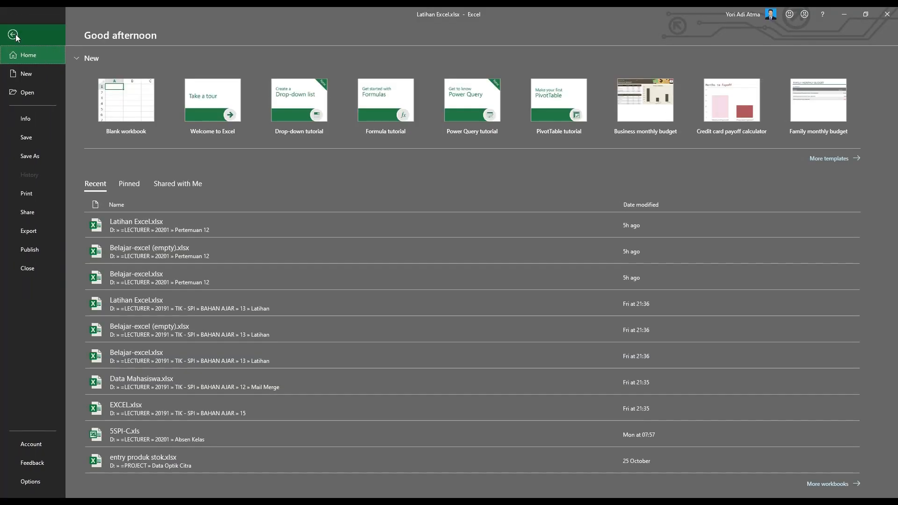
left_click(36, 158)
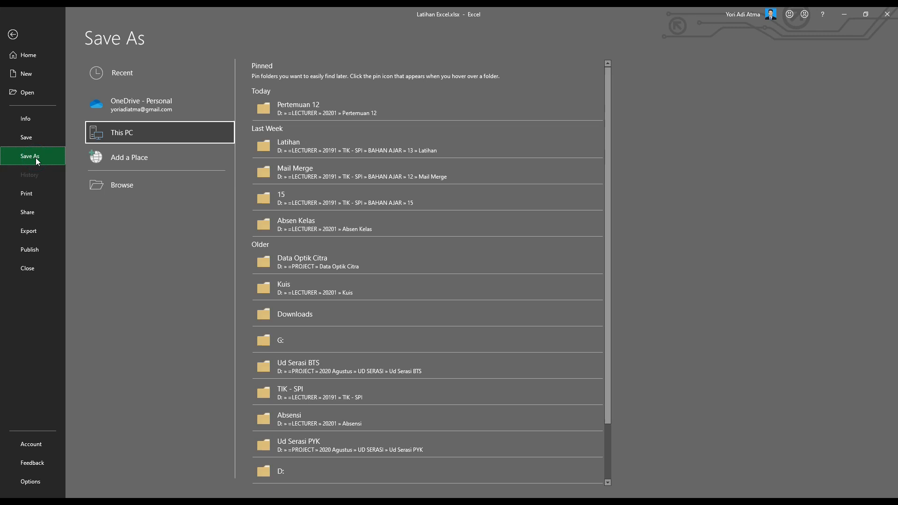
left_click(133, 182)
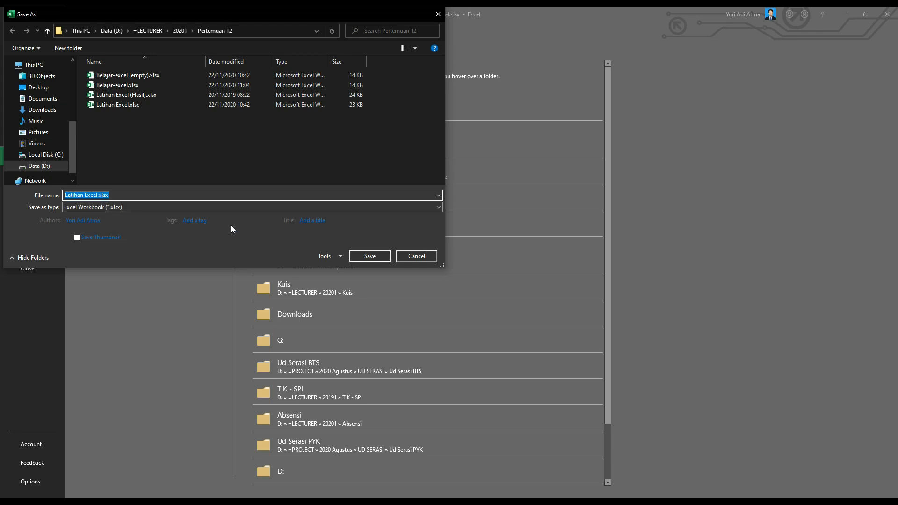
left_click(412, 257)
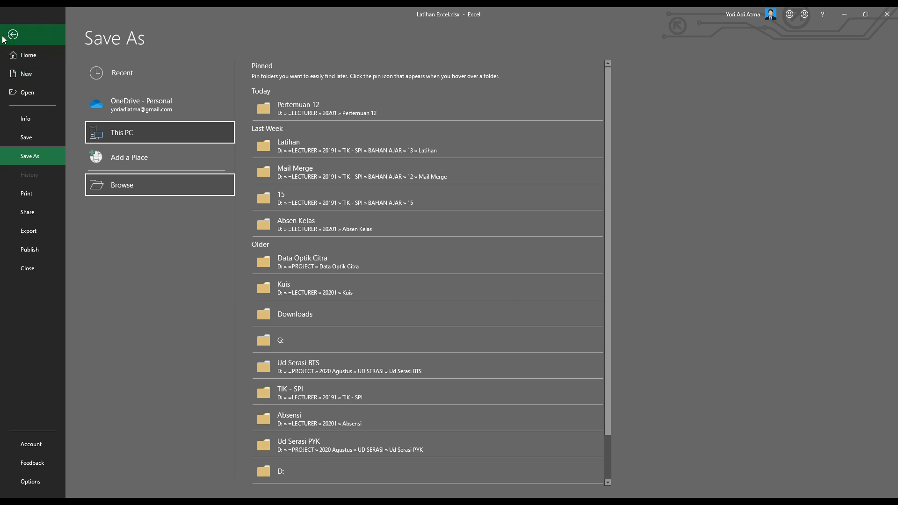
left_click(14, 35)
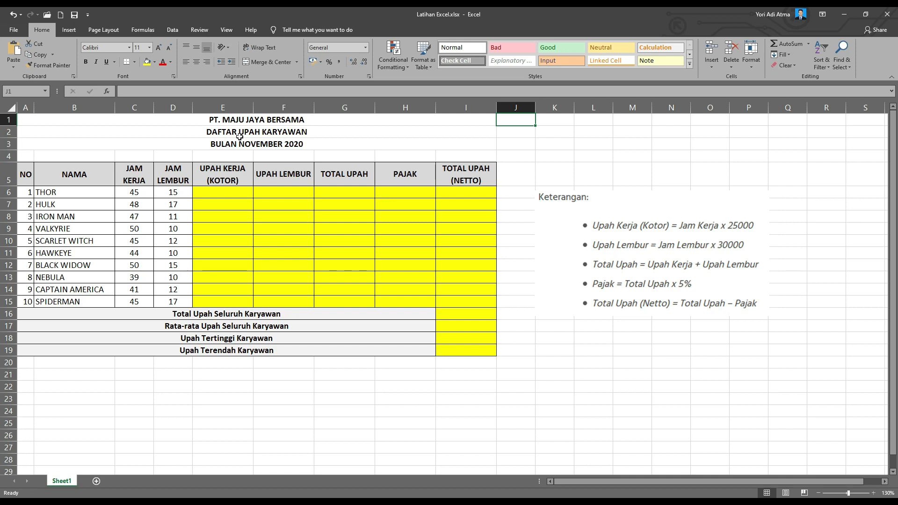
- Consult the function list on the Mahasiswa sheet of Belajar-excel (empty).xlsx and return to the Latihan Excel.xlsx wage exercise
left_click(236, 192)
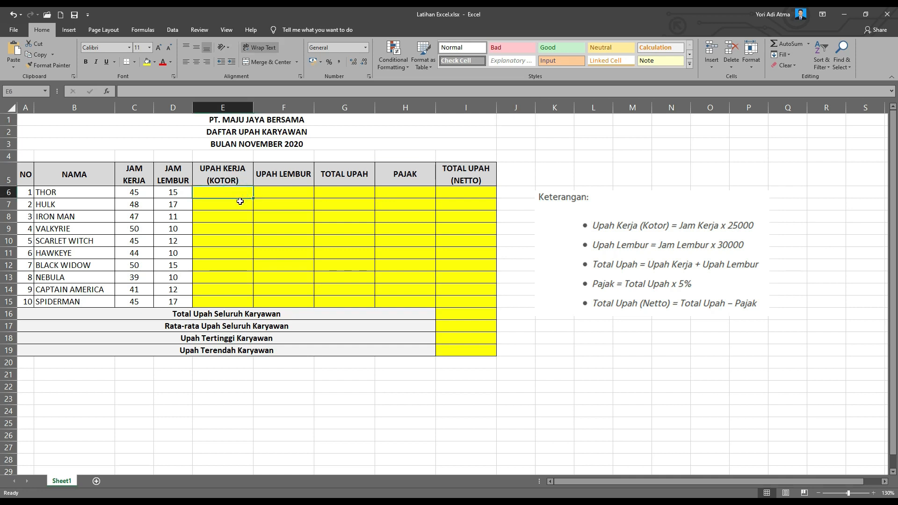
left_click(276, 193)
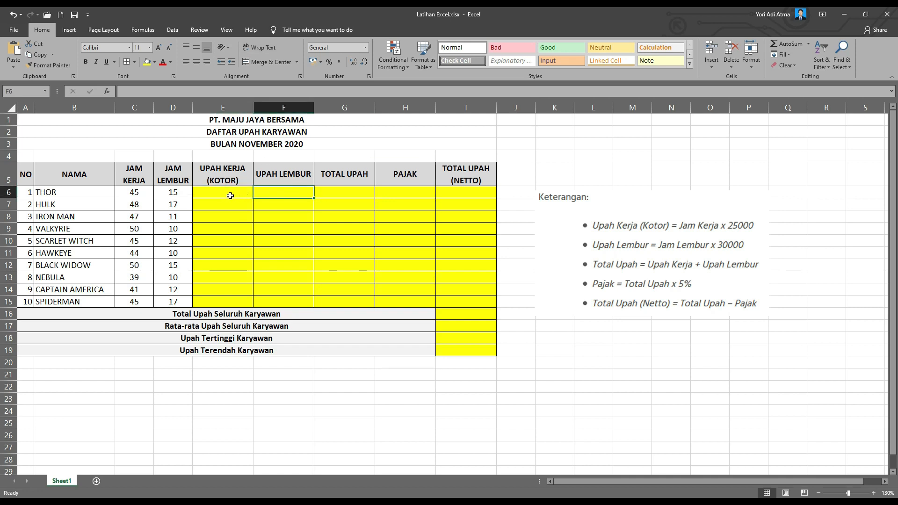
mouse_move(160, 501)
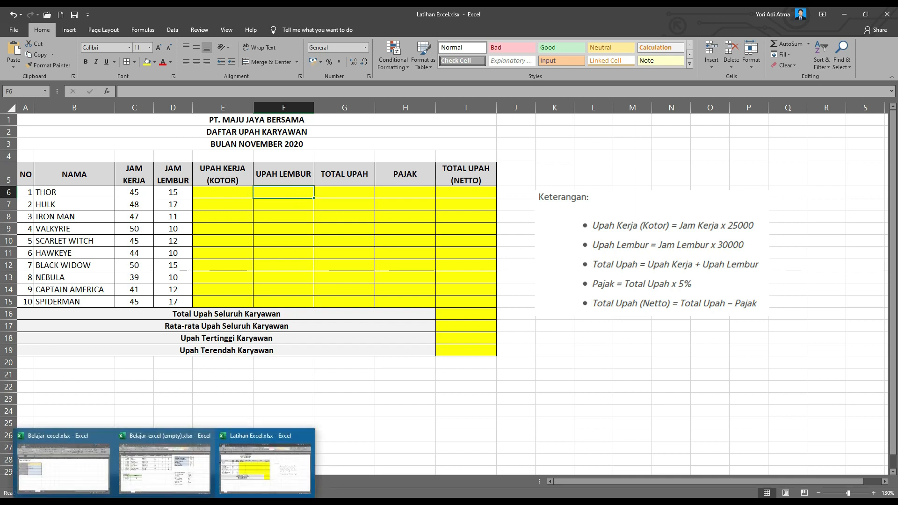
left_click(156, 473)
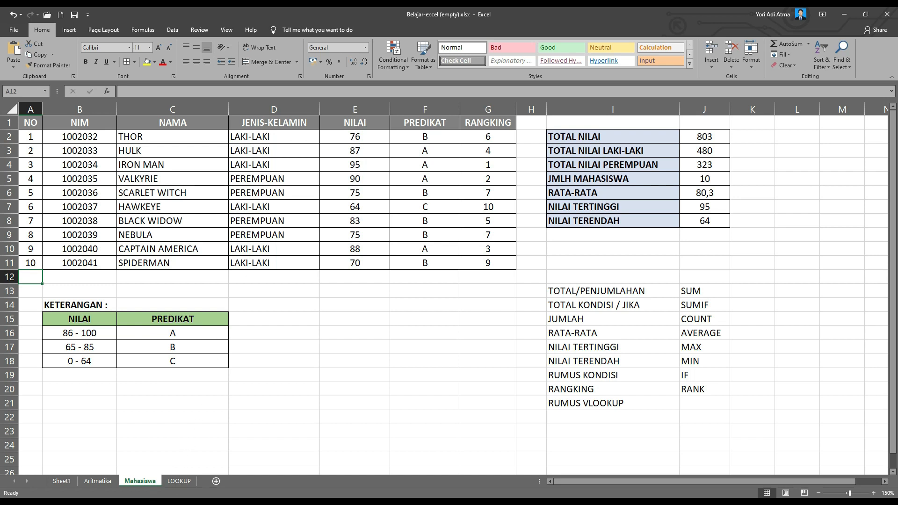
left_click(265, 475)
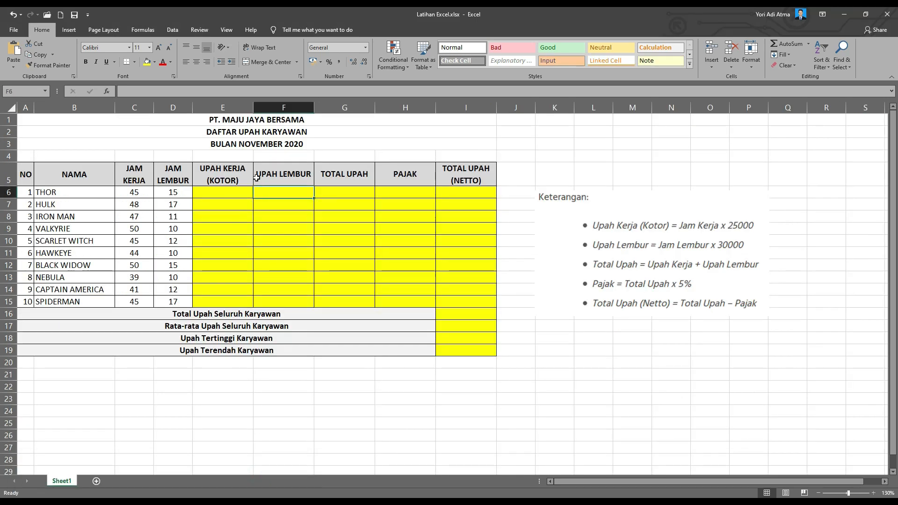
left_click(211, 191)
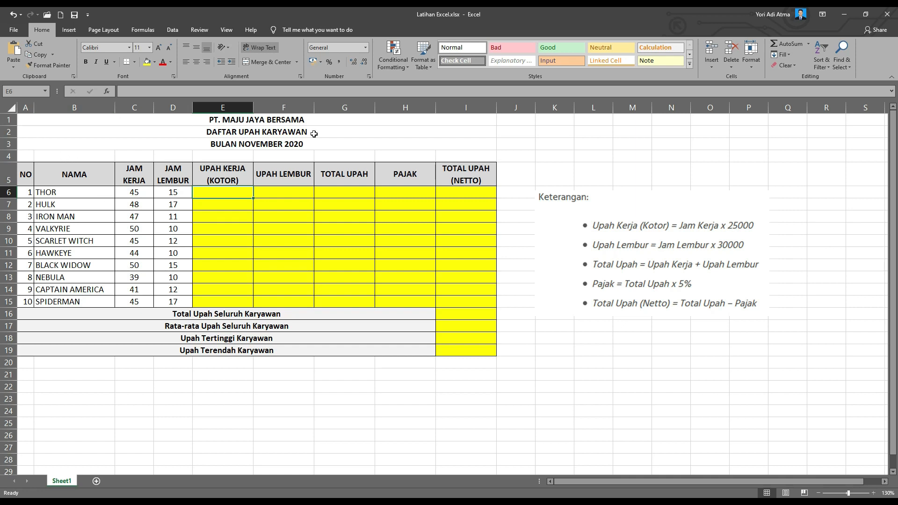
left_click(515, 119)
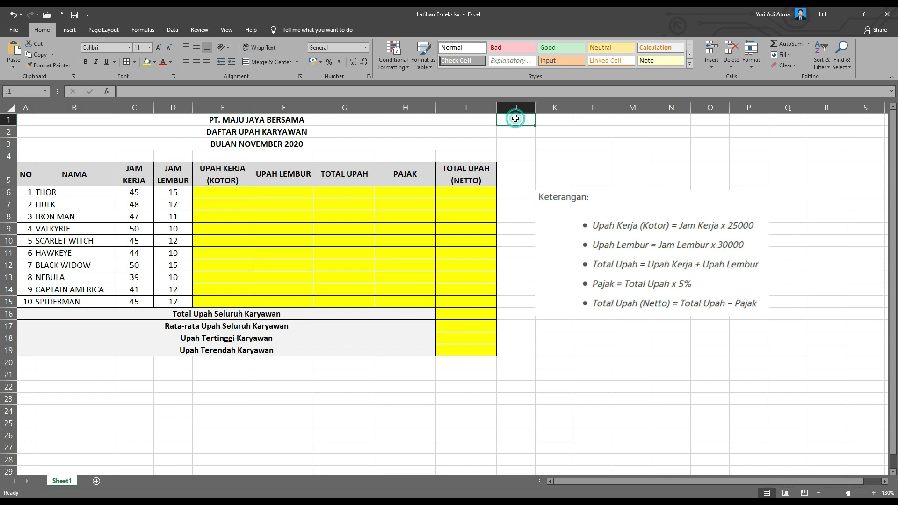
left_click(566, 121)
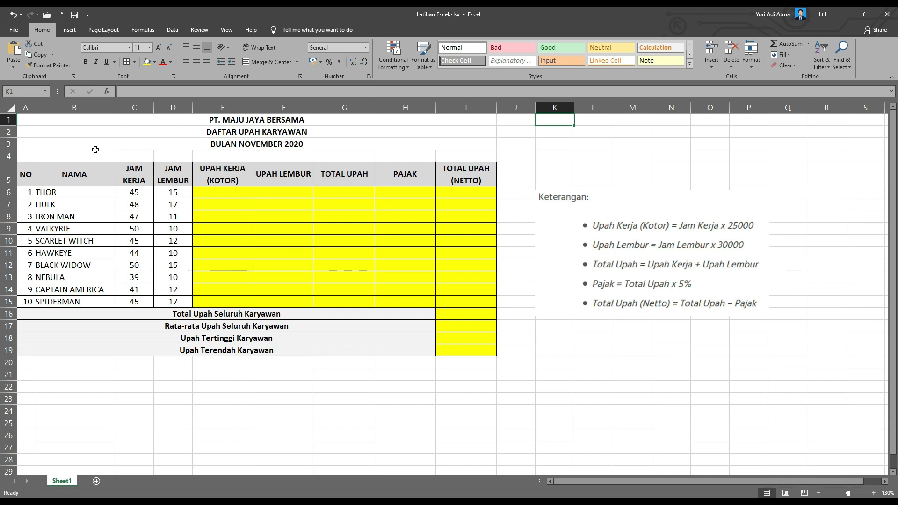
left_click(52, 141)
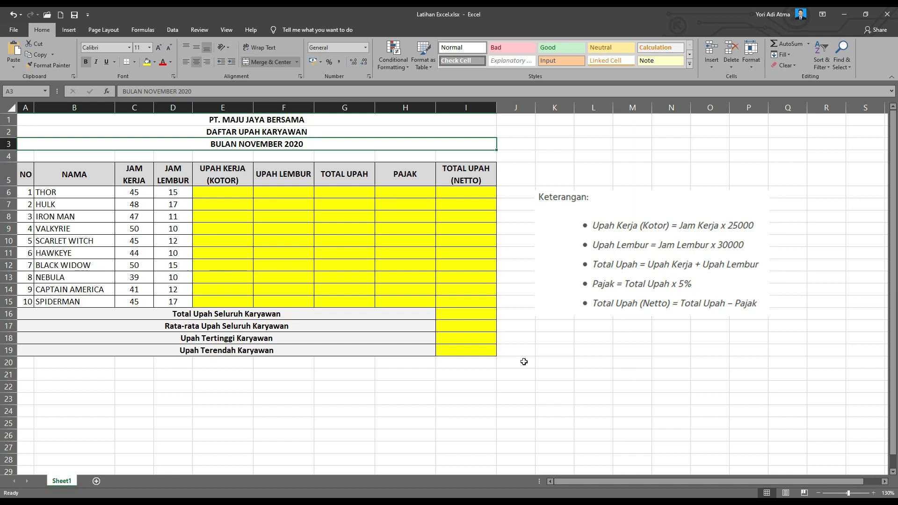
left_click(48, 374)
left_click(132, 374)
left_click(164, 374)
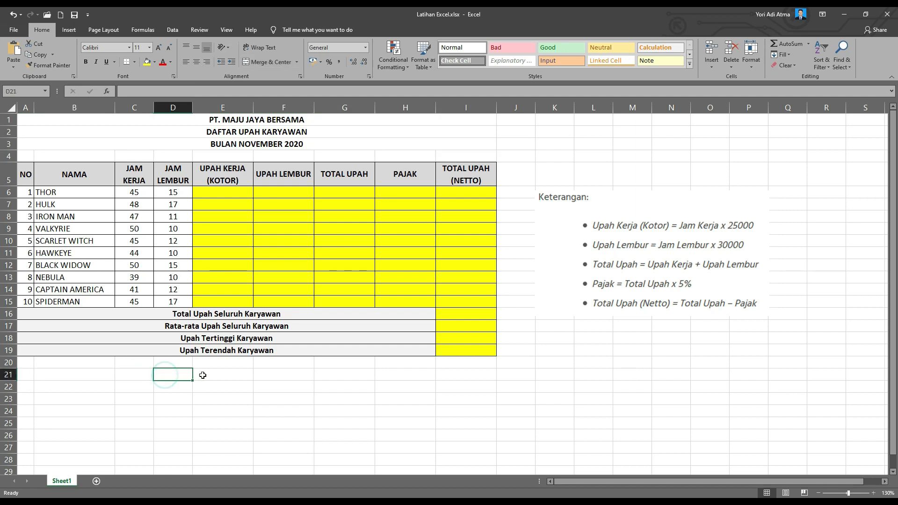
left_click(203, 374)
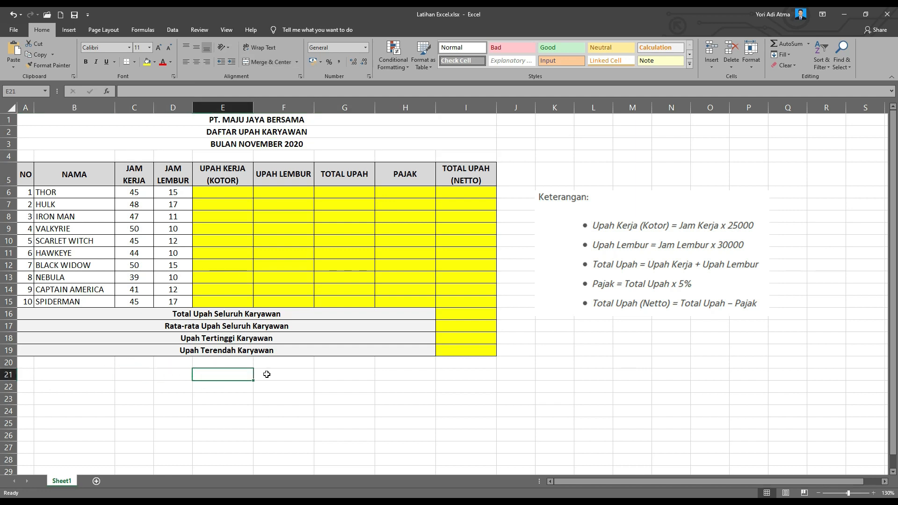